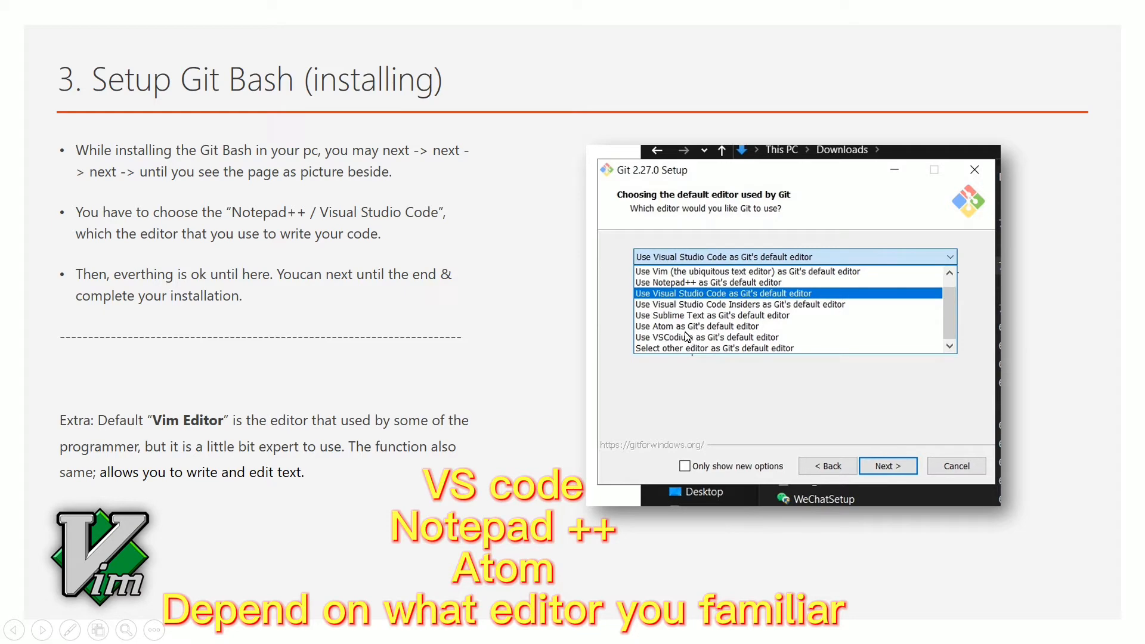
# Step through the slides and return to the '1. Installing Git Bash' slide with the downloads link
pyautogui.click(553, 296)
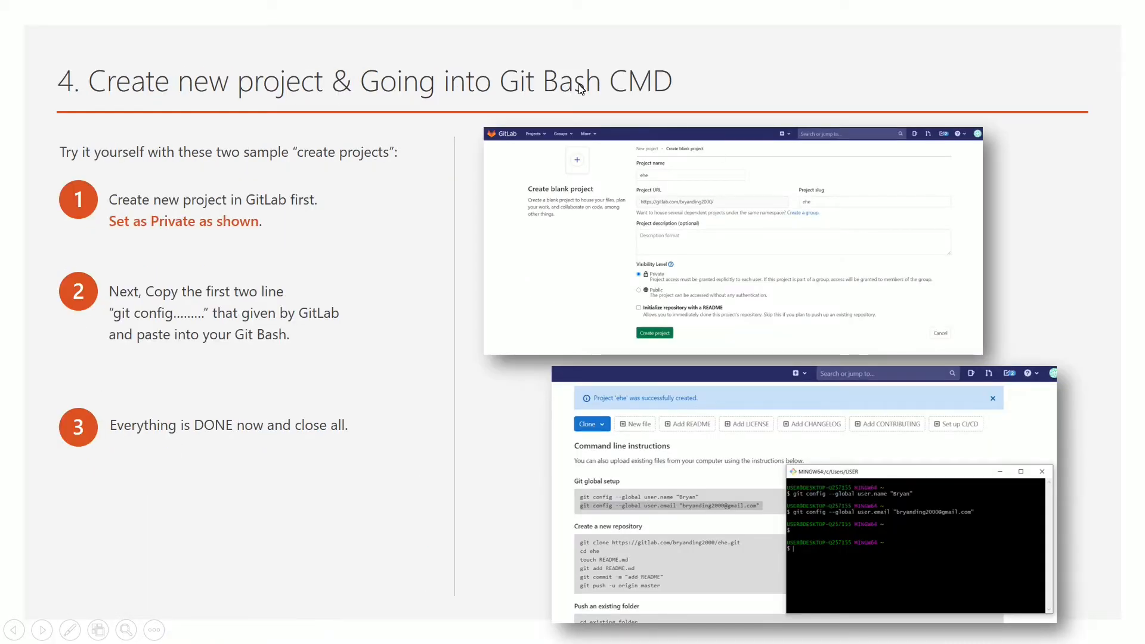
pyautogui.click(514, 200)
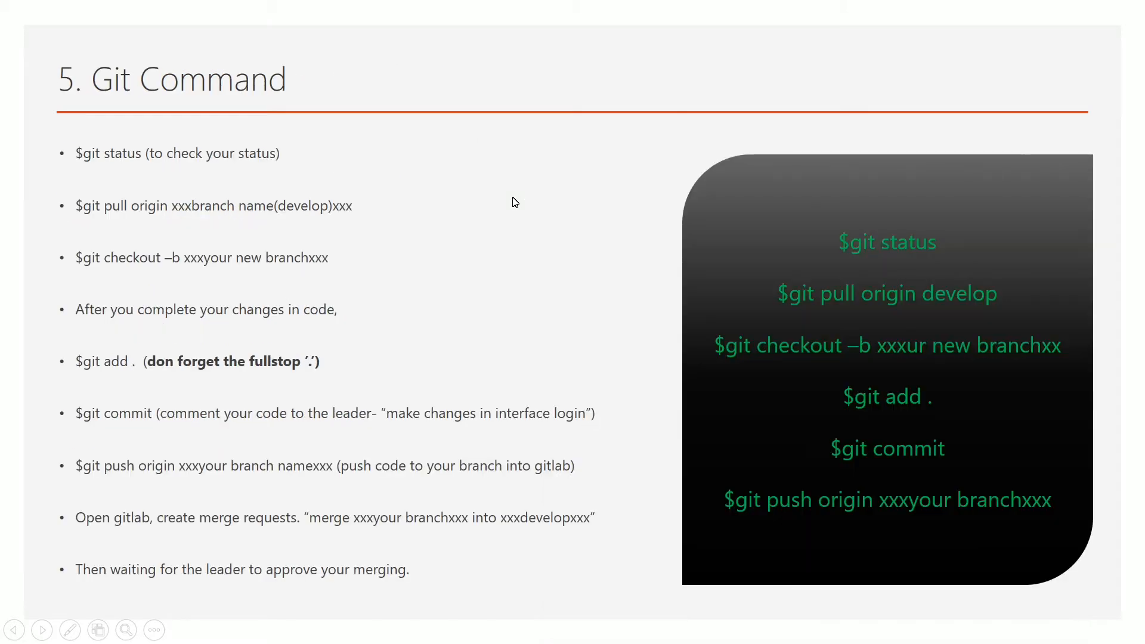
pyautogui.press('Left')
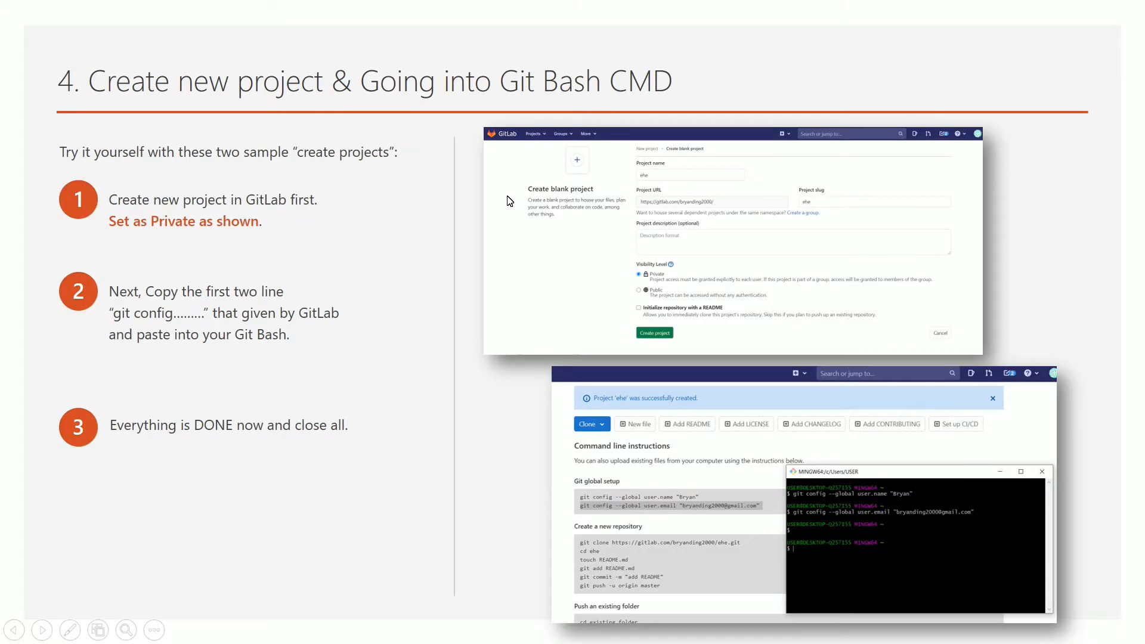
pyautogui.press('Left')
pyautogui.press('Left')
pyautogui.press('Left')
pyautogui.press('Left')
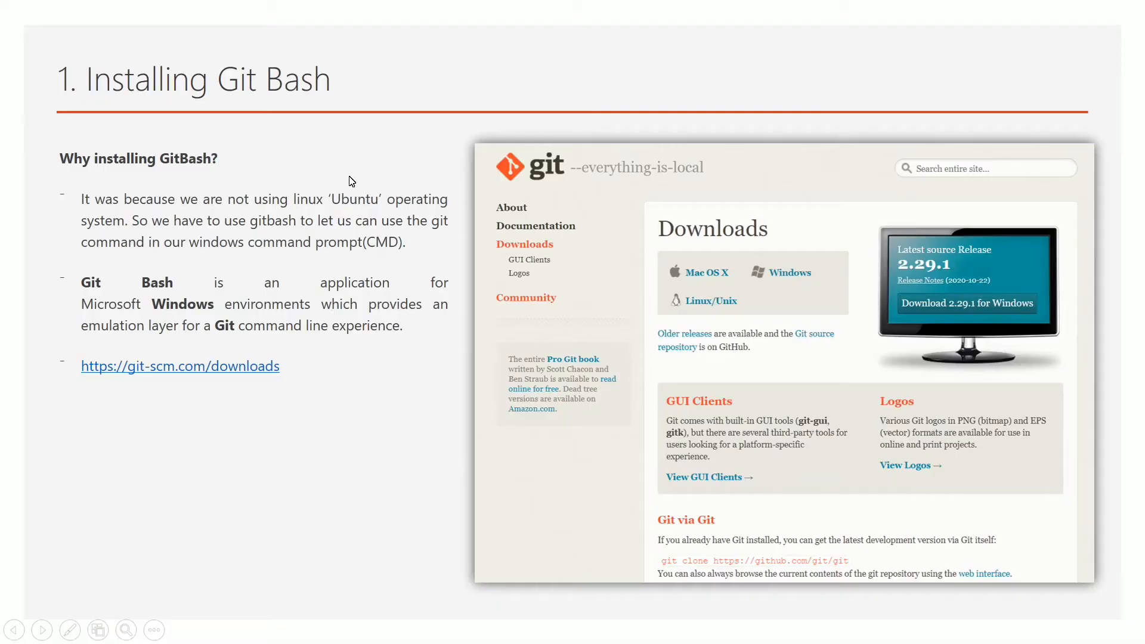
pyautogui.click(564, 113)
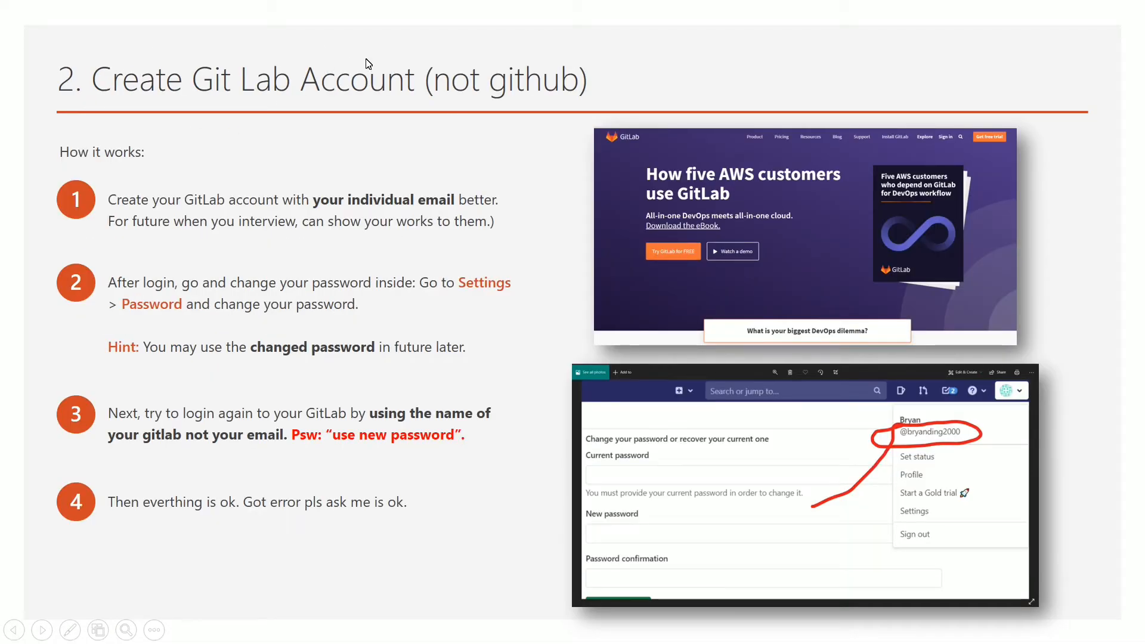
pyautogui.click(412, 139)
pyautogui.click(322, 159)
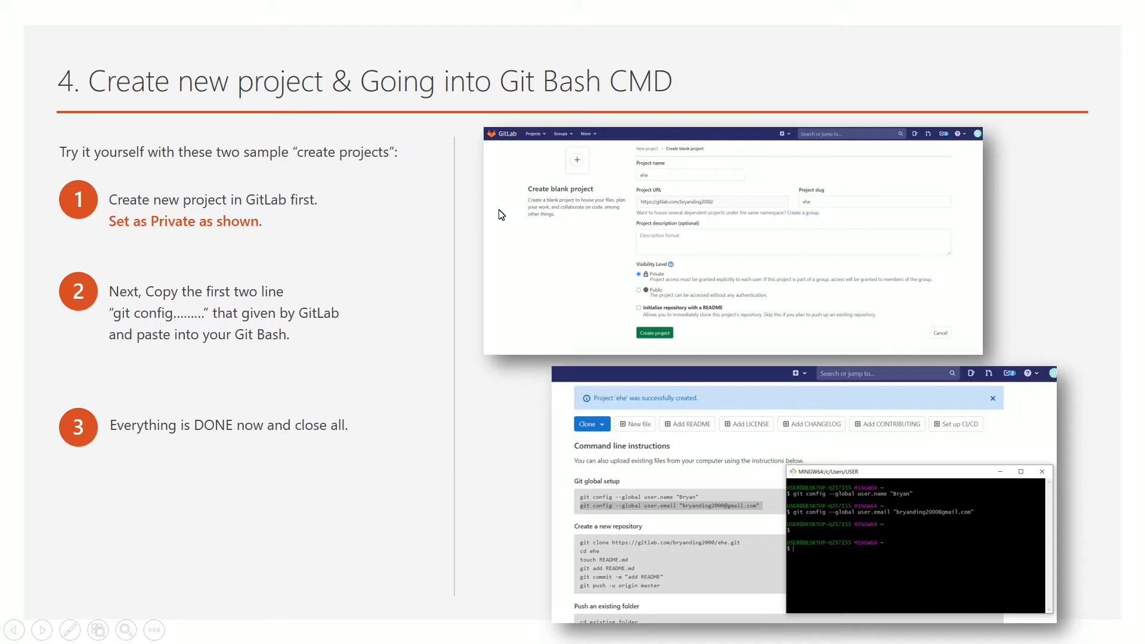
pyautogui.press('Left')
pyautogui.press('Left')
pyautogui.press('Left')
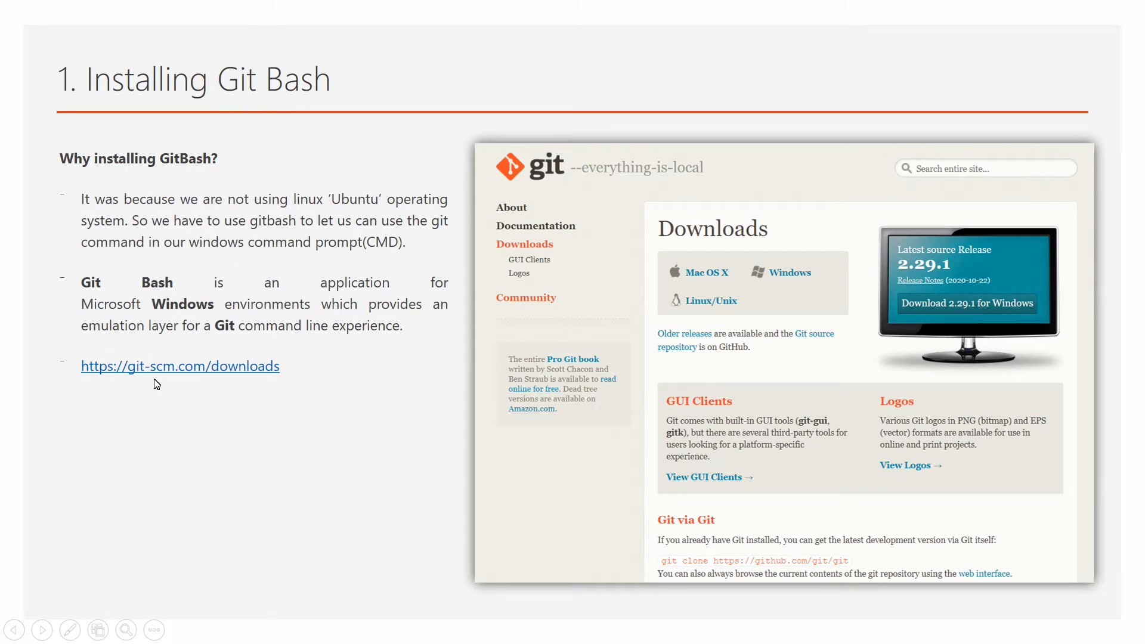
# Open git-scm.com/downloads, restore the Chrome window, and download Git for Windows
pyautogui.click(225, 368)
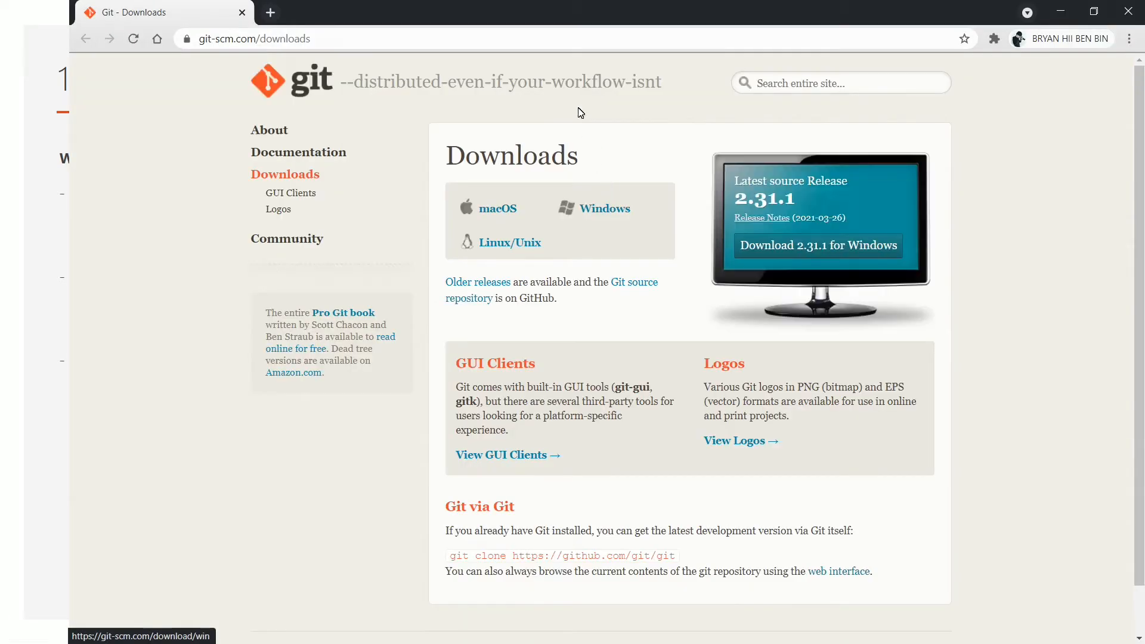
pyautogui.doubleClick(601, 15)
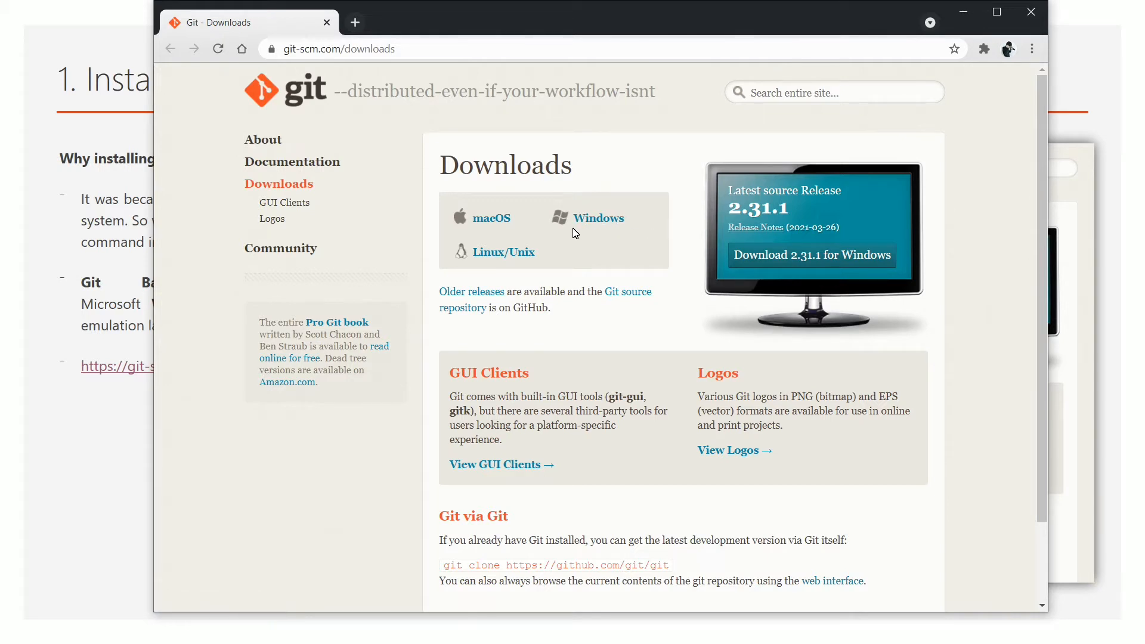
pyautogui.click(593, 220)
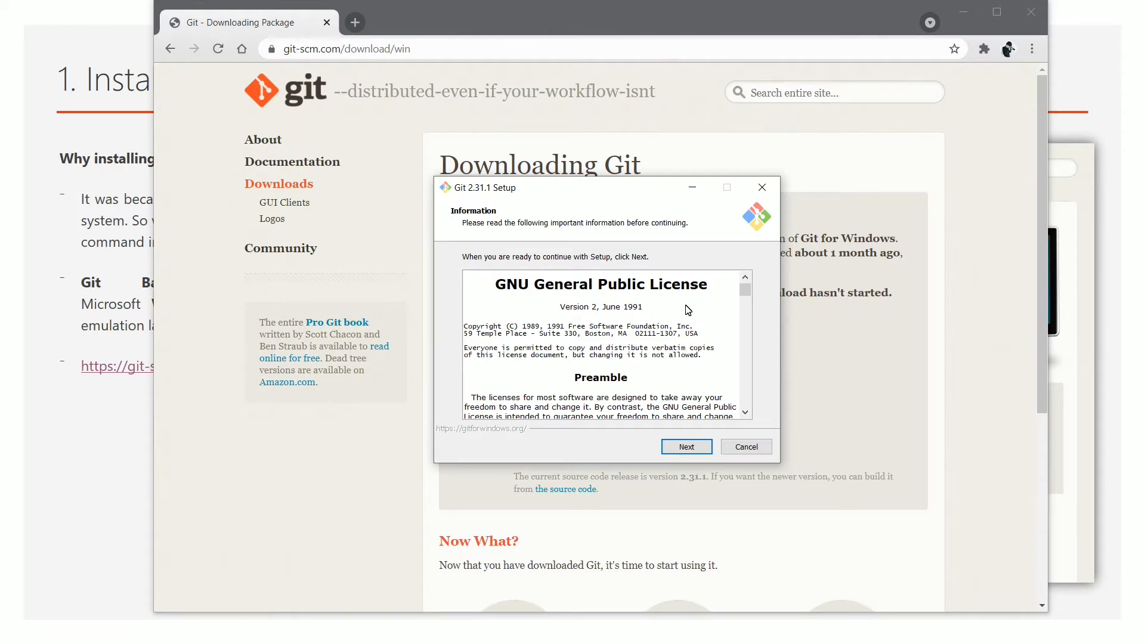
# Accept the licence and install into the existing C:\Program Files\Git folder with default components
pyautogui.scroll(-3, 688, 310)
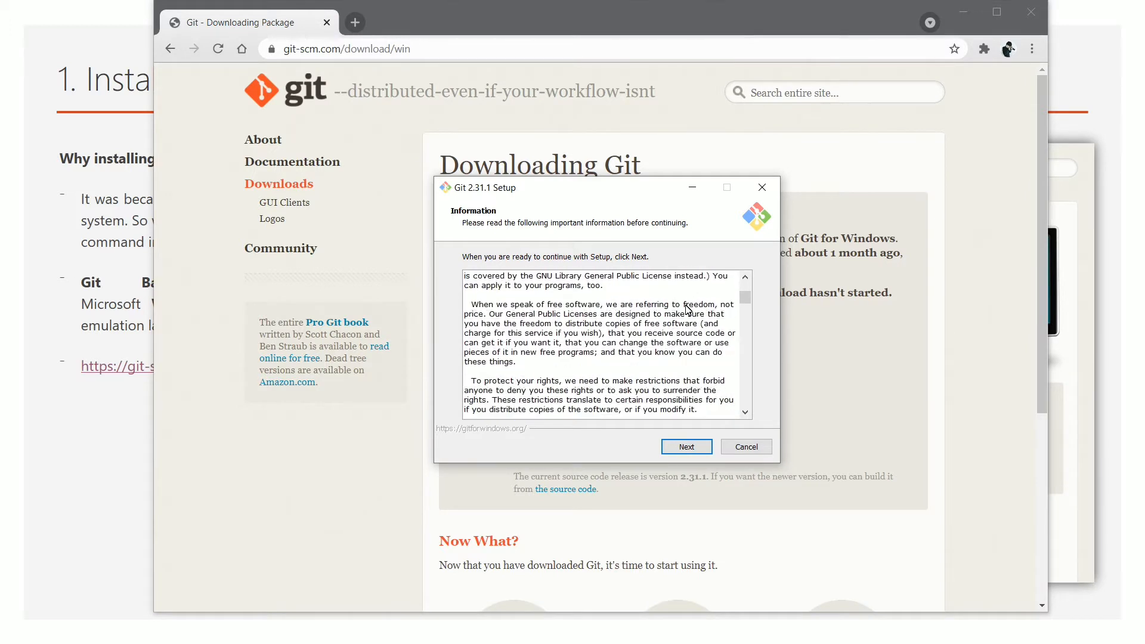
pyautogui.scroll(3, 688, 310)
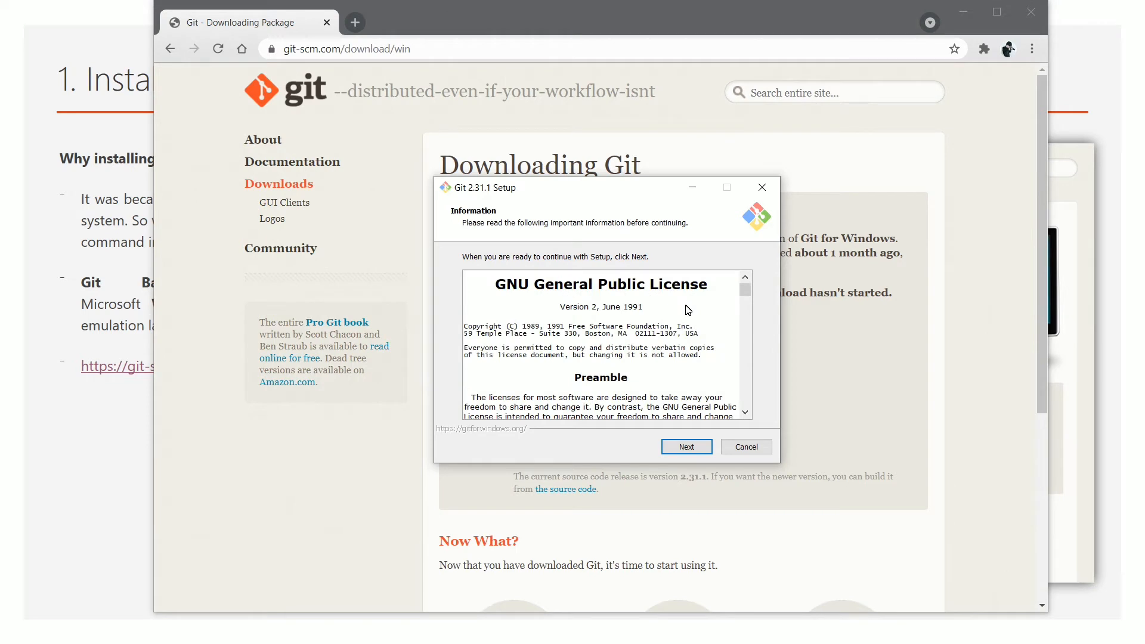
pyautogui.scroll(-4, 688, 310)
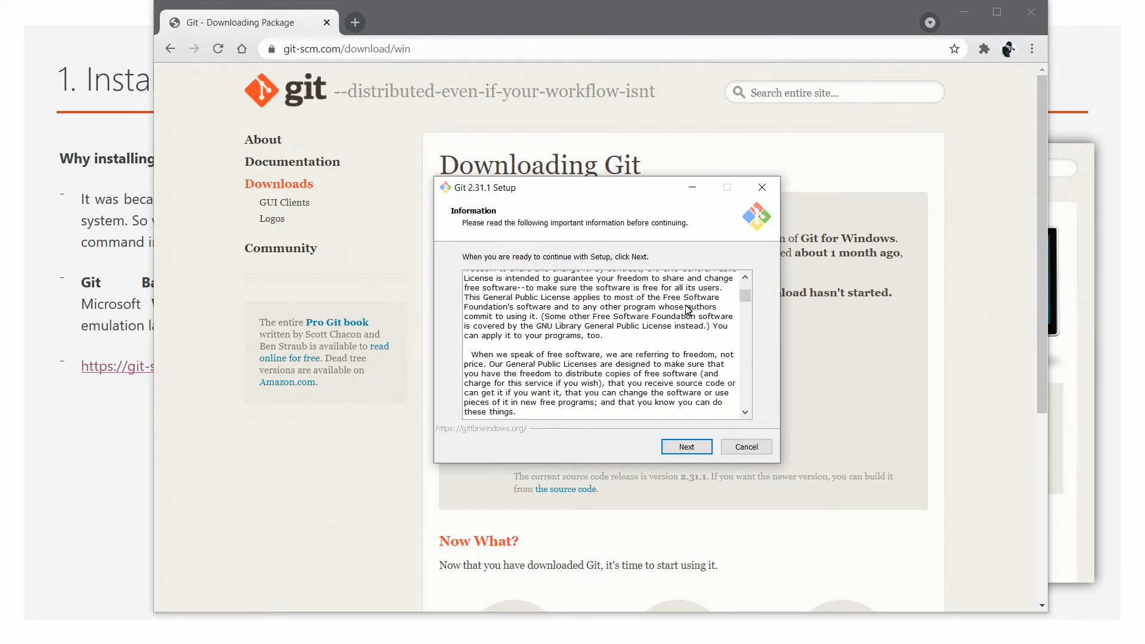
pyautogui.scroll(2, 688, 310)
pyautogui.scroll(-2, 687, 310)
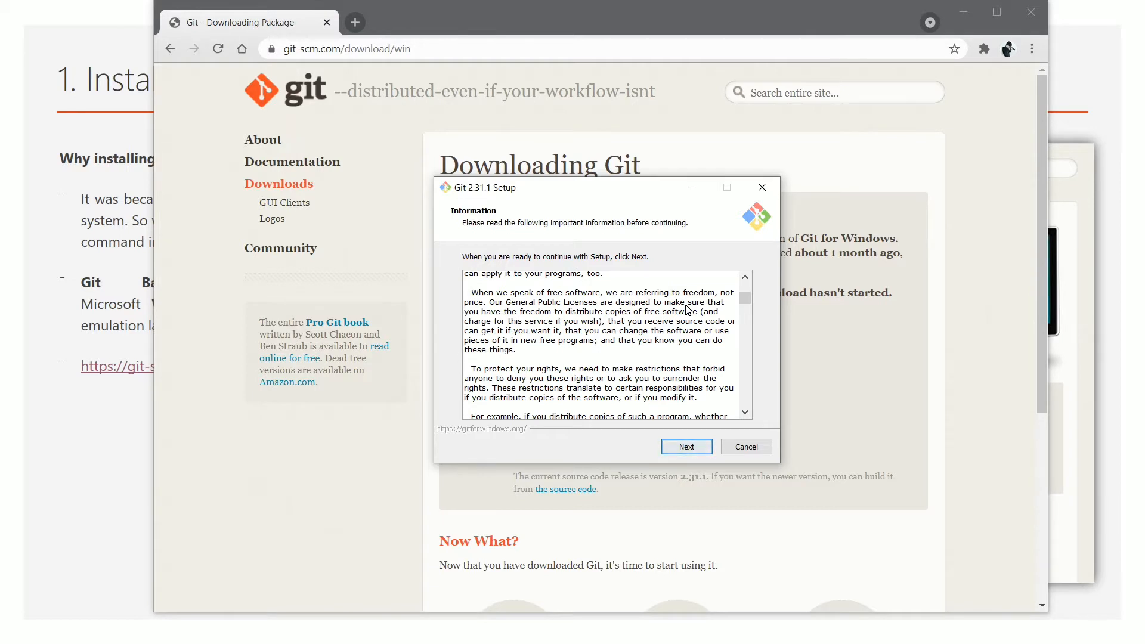
pyautogui.press('Return')
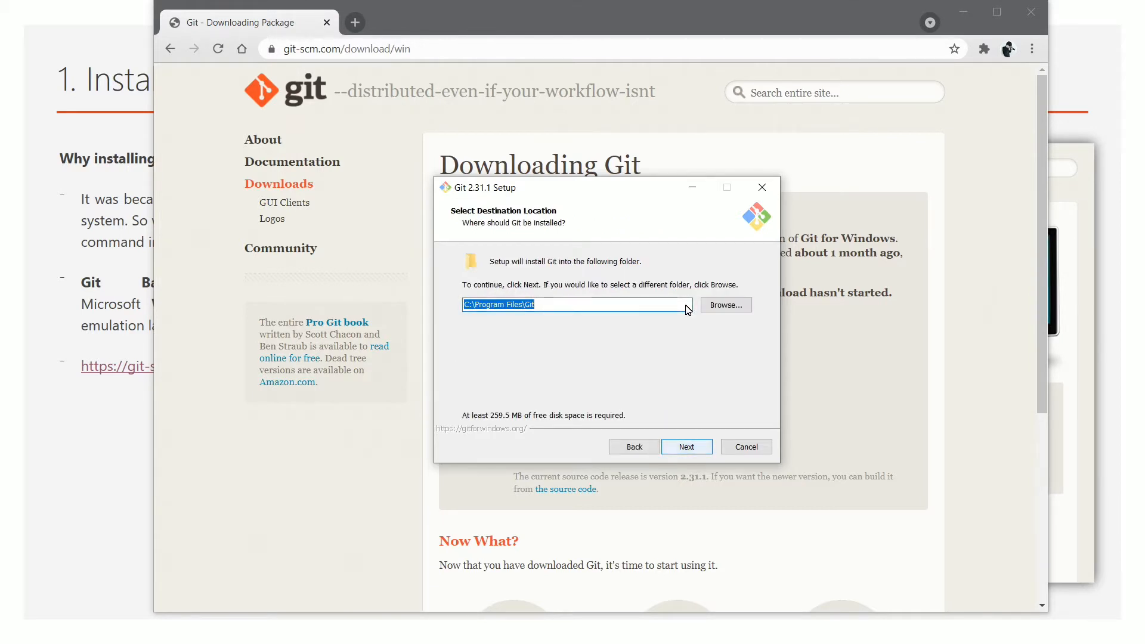
pyautogui.press('Return')
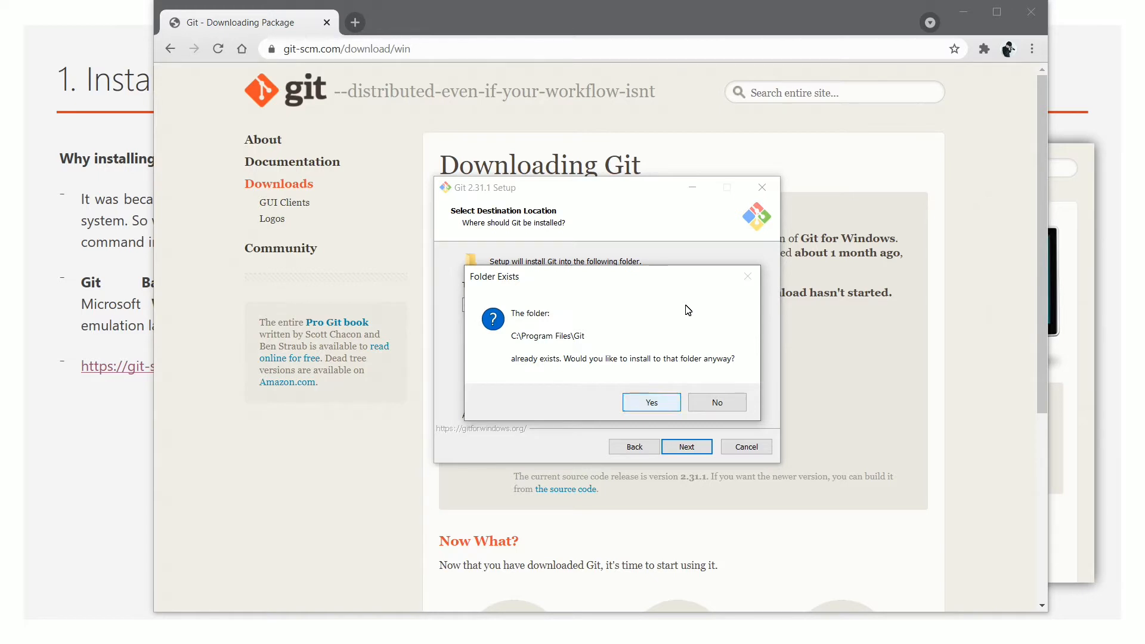
pyautogui.press('Return')
pyautogui.press('Return')
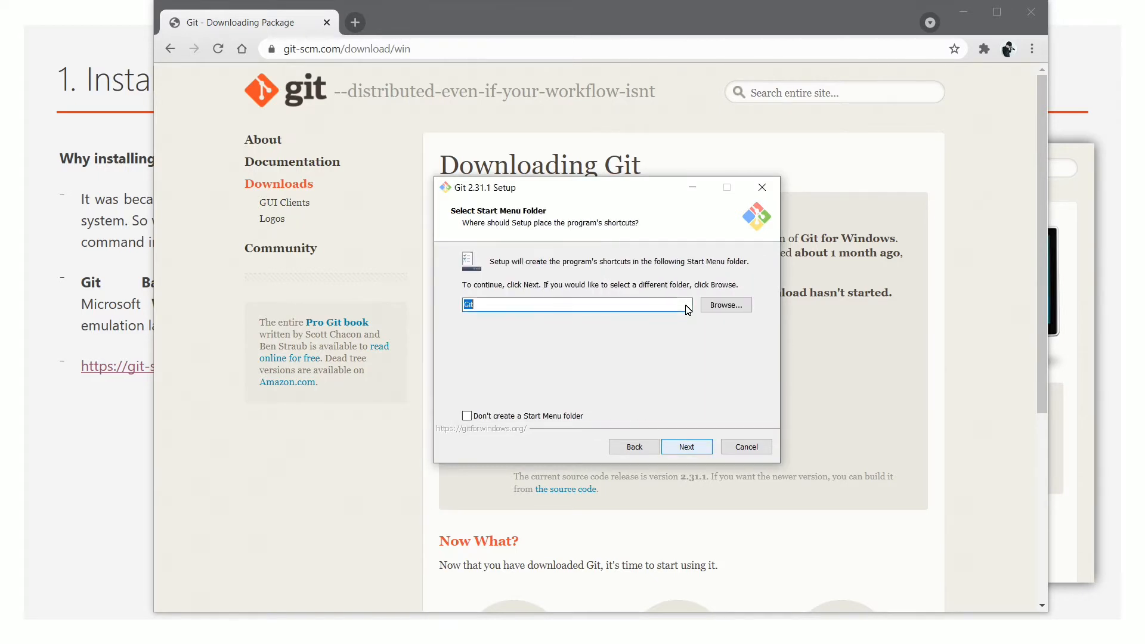
pyautogui.press('Return')
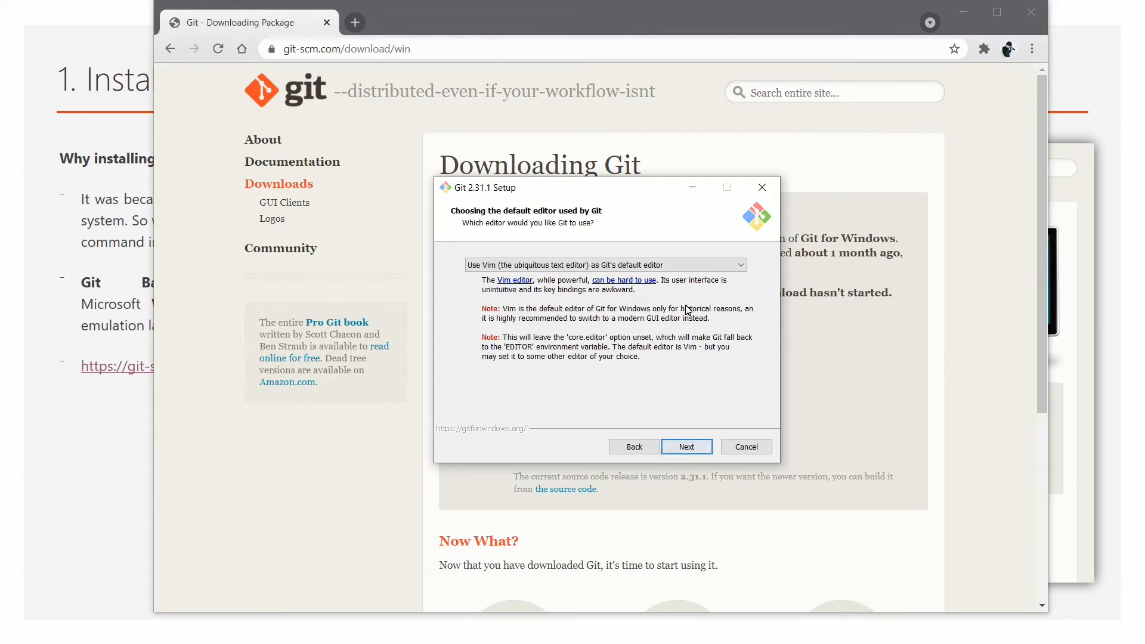
# Choose 'Use Visual Studio Code as Git's default editor' and continue to the branch name page
pyautogui.moveTo(531, 191); pyautogui.dragTo(496, 186)
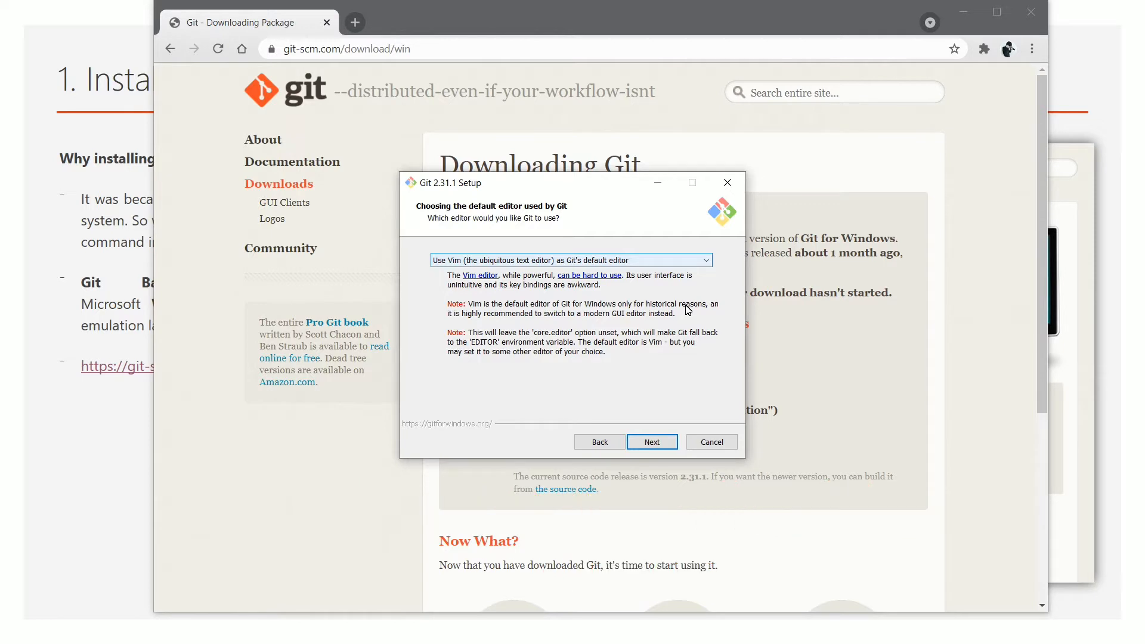
pyautogui.click(572, 260)
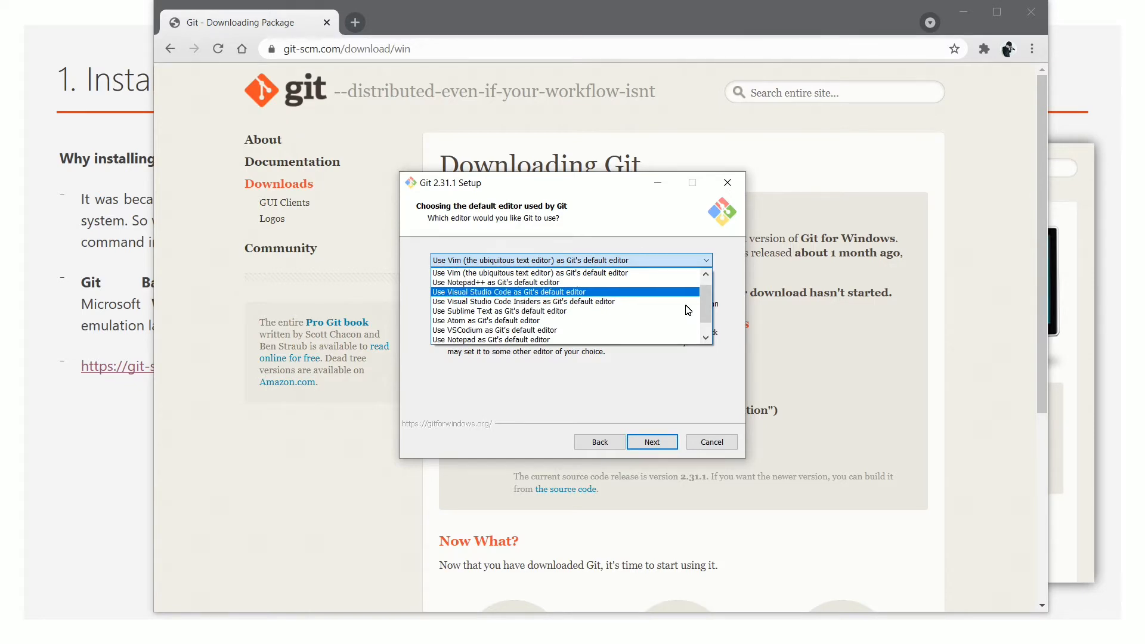
pyautogui.press('Down')
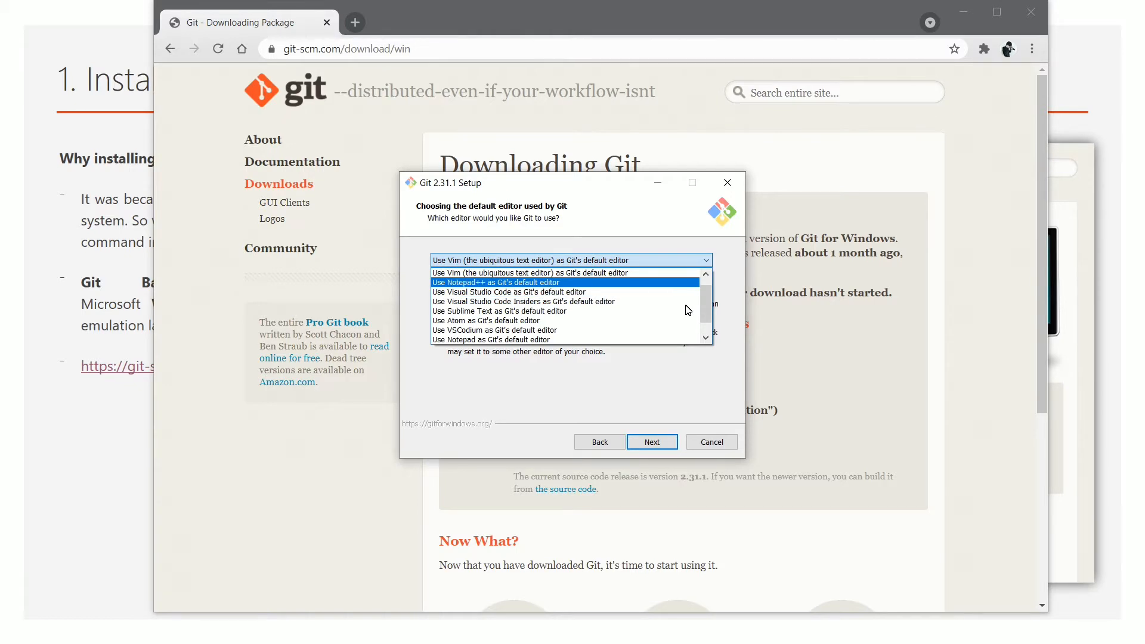
pyautogui.press('Return')
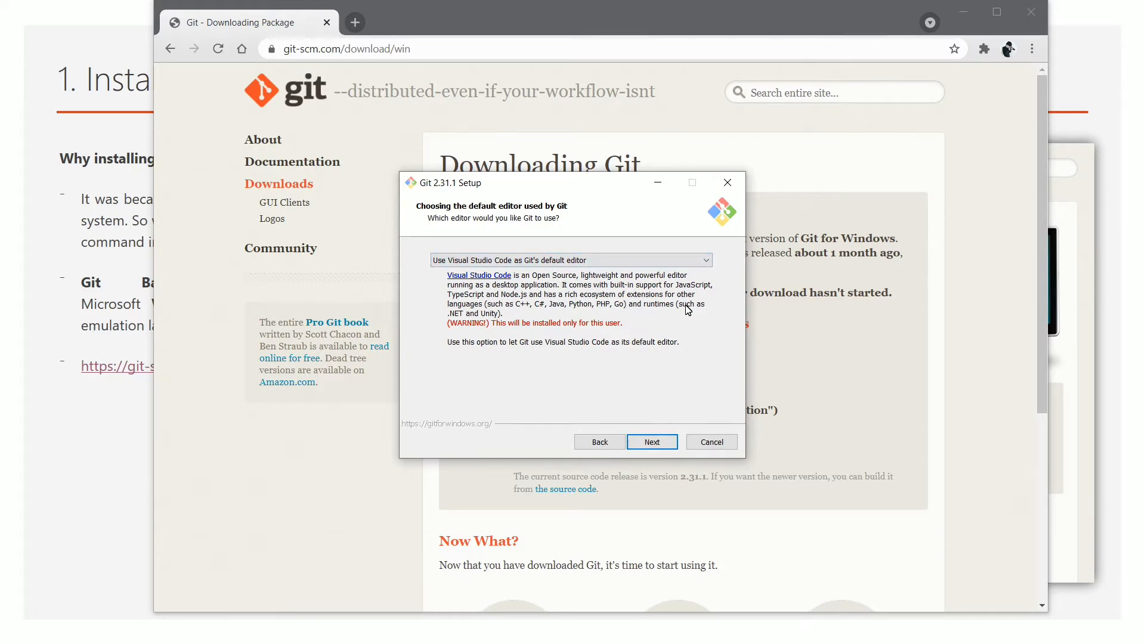
pyautogui.press('Return')
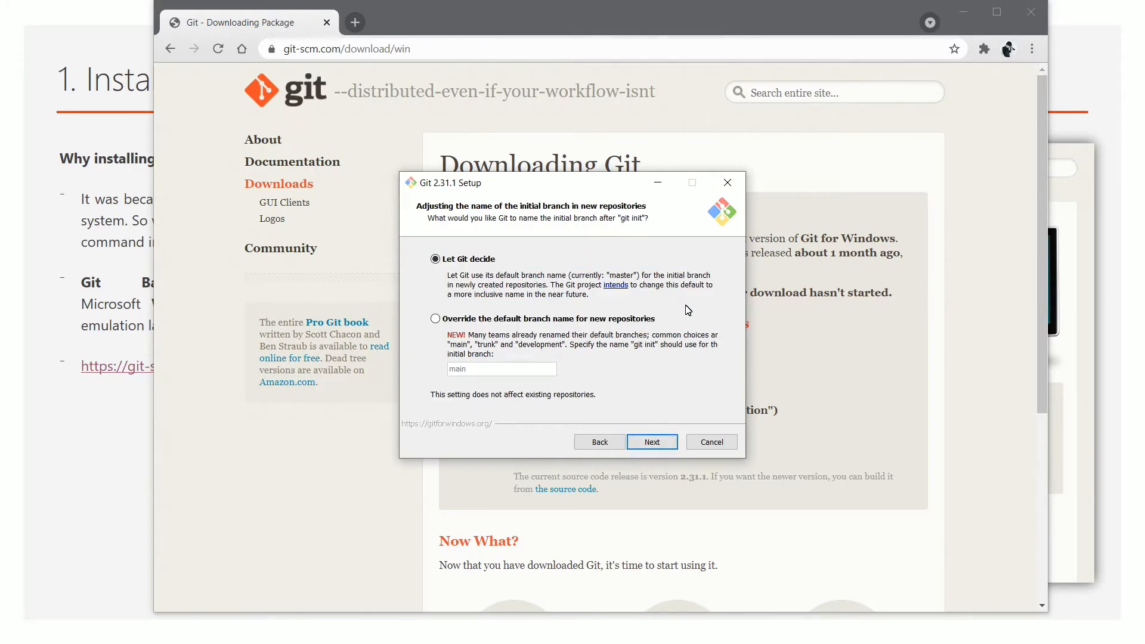
# Install Git 2.31.1 with the remaining defaults and finish with View Release Notes checked
pyautogui.press('Return')
pyautogui.press('Return')
pyautogui.press('Return')
pyautogui.press('Return')
pyautogui.press('Return')
pyautogui.press('Return')
pyautogui.press('Return')
pyautogui.press('Return')
pyautogui.press('Return')
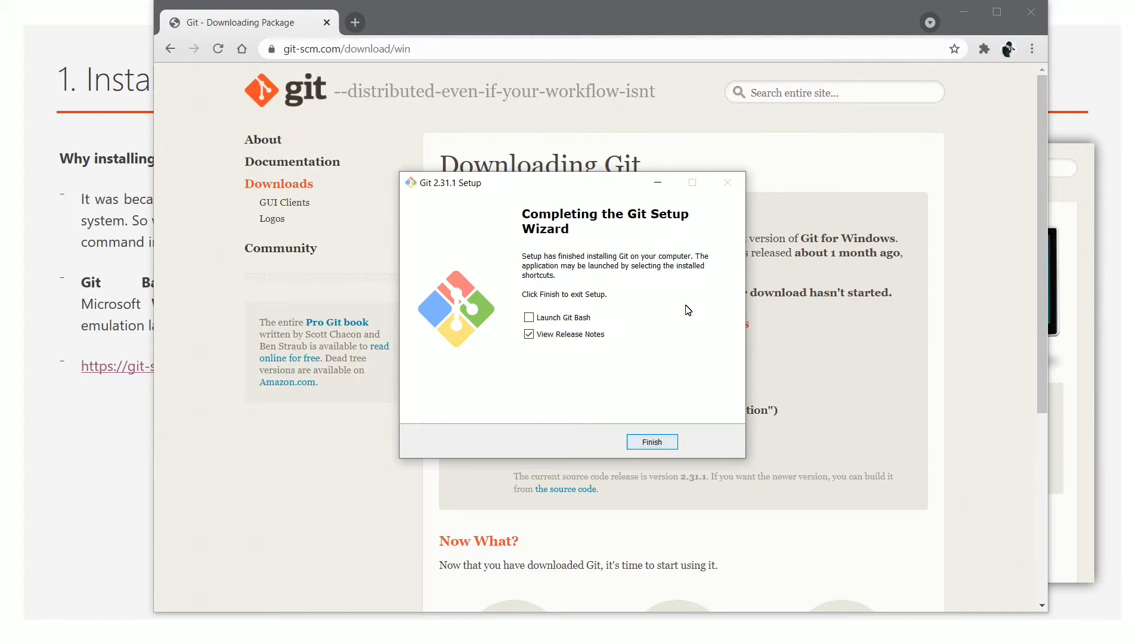
pyautogui.press('Return')
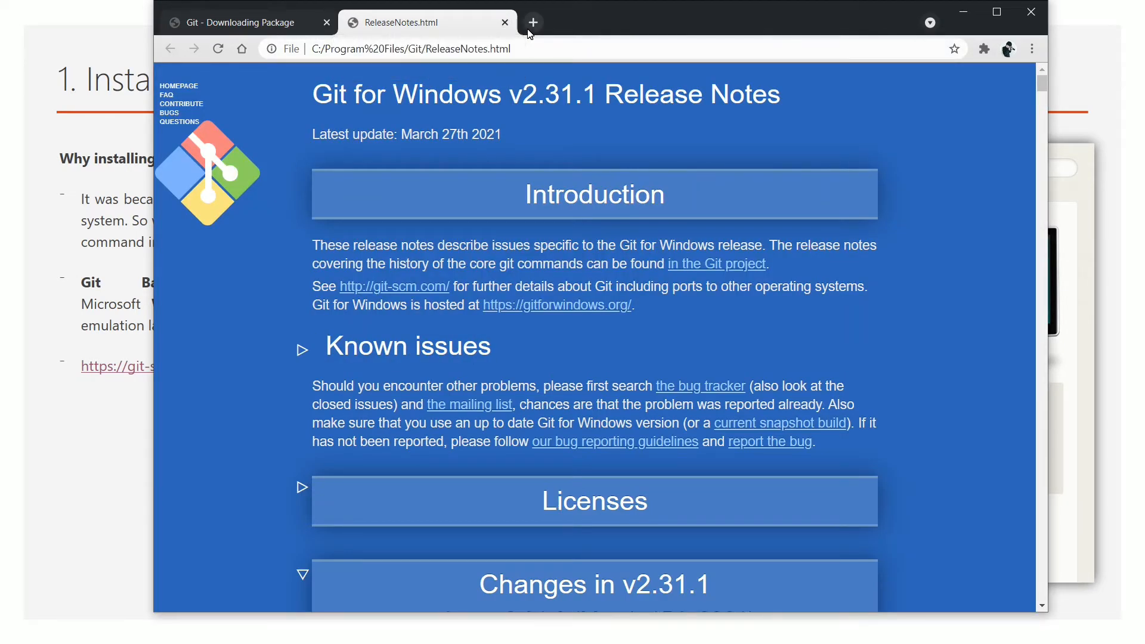
# Close the release notes tab and go to GitLab by entering 'gitlab' in a new tab
pyautogui.click(504, 27)
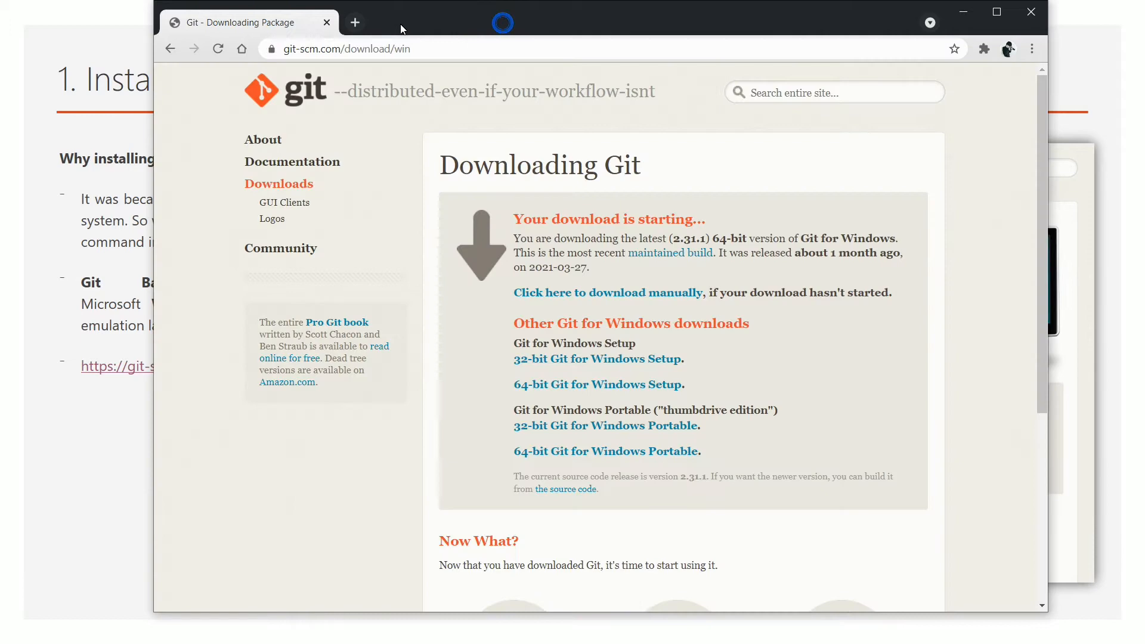
pyautogui.click(357, 23)
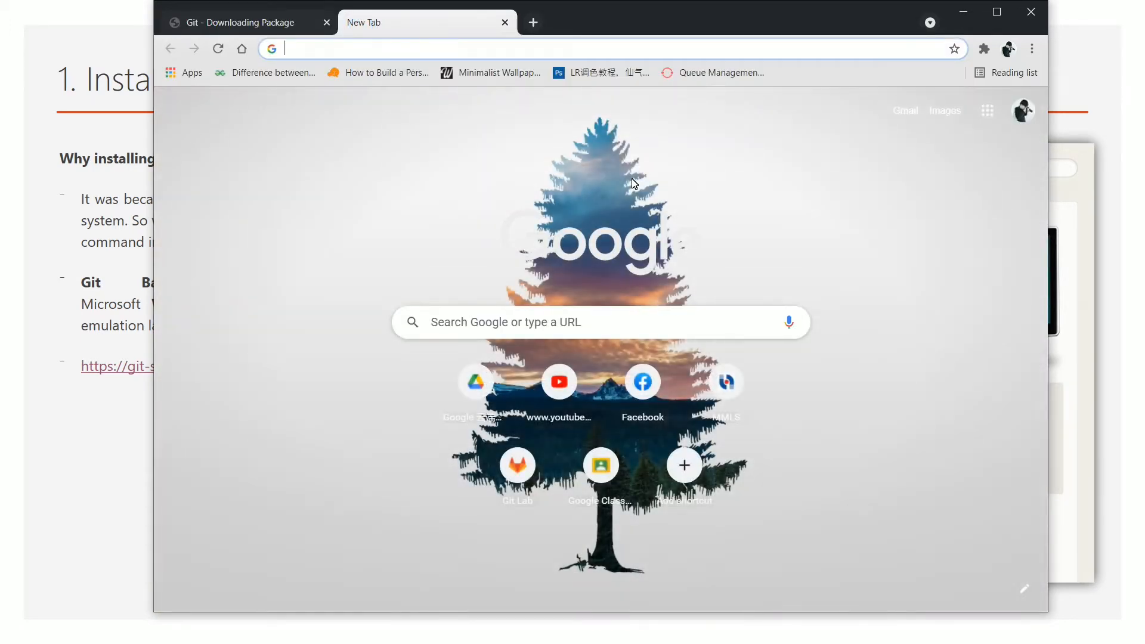
pyautogui.write('git;ab')
pyautogui.press('BackSpace')
pyautogui.press('BackSpace')
pyautogui.press('BackSpace')
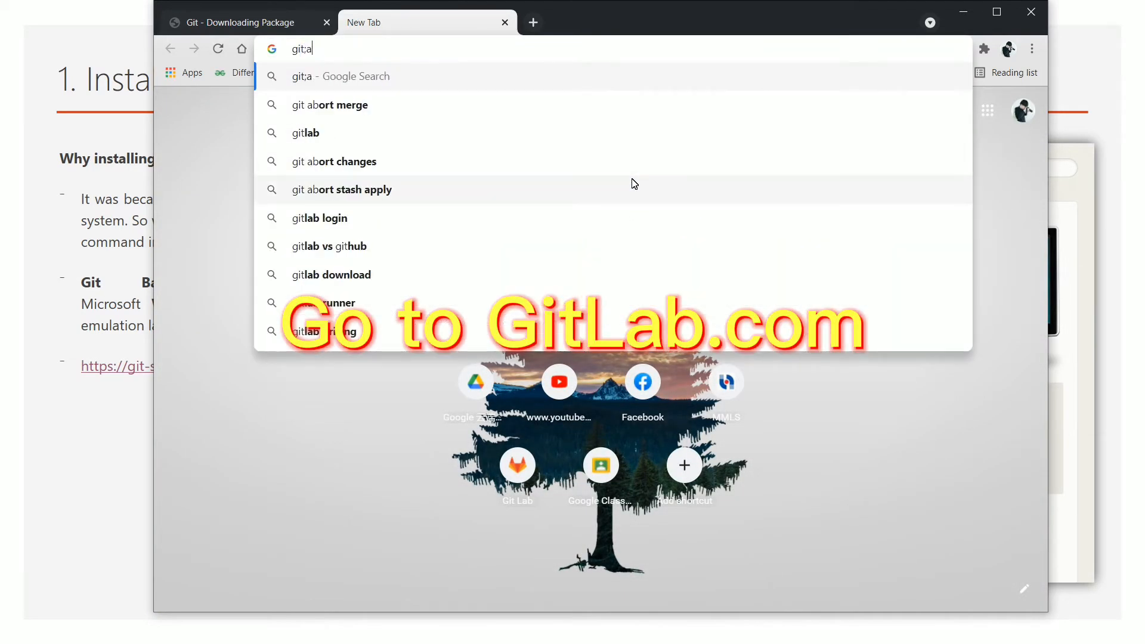
pyautogui.write('lab.com/users/sign_in')
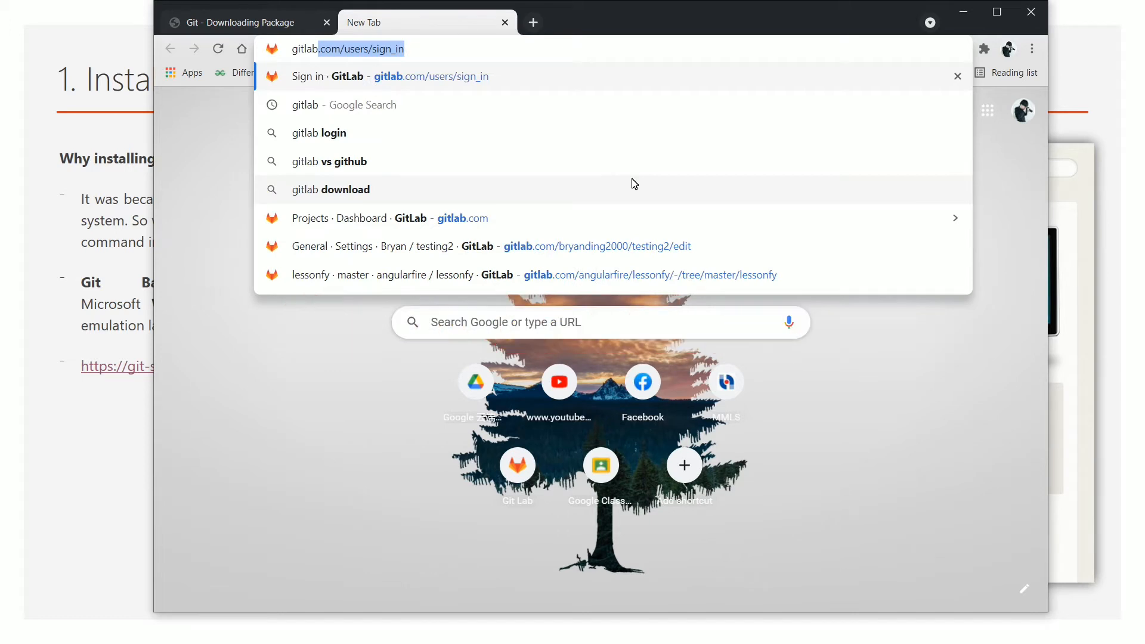
pyautogui.press('Return')
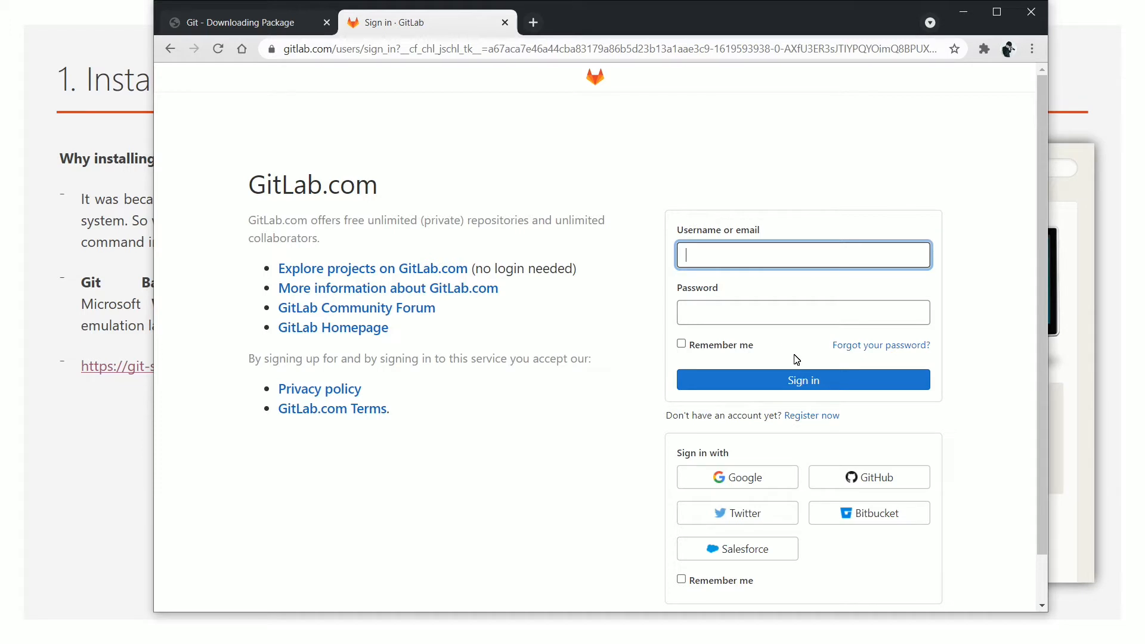
# Enter the account username in the GitLab Username or email field
pyautogui.scroll(-1, 796, 361)
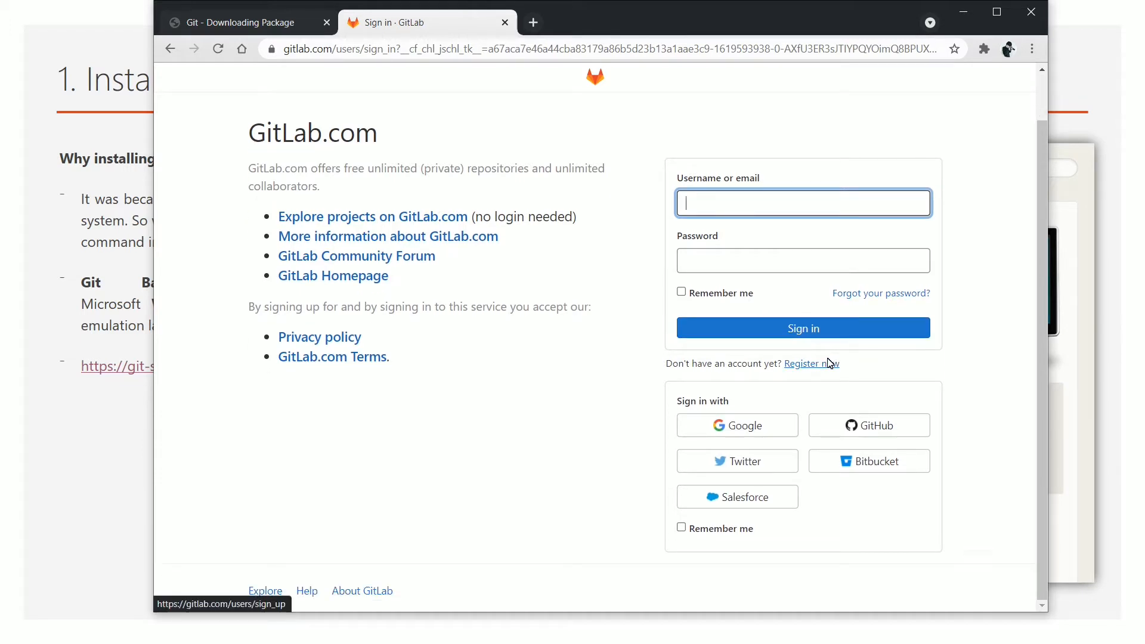
pyautogui.scroll(1, 775, 263)
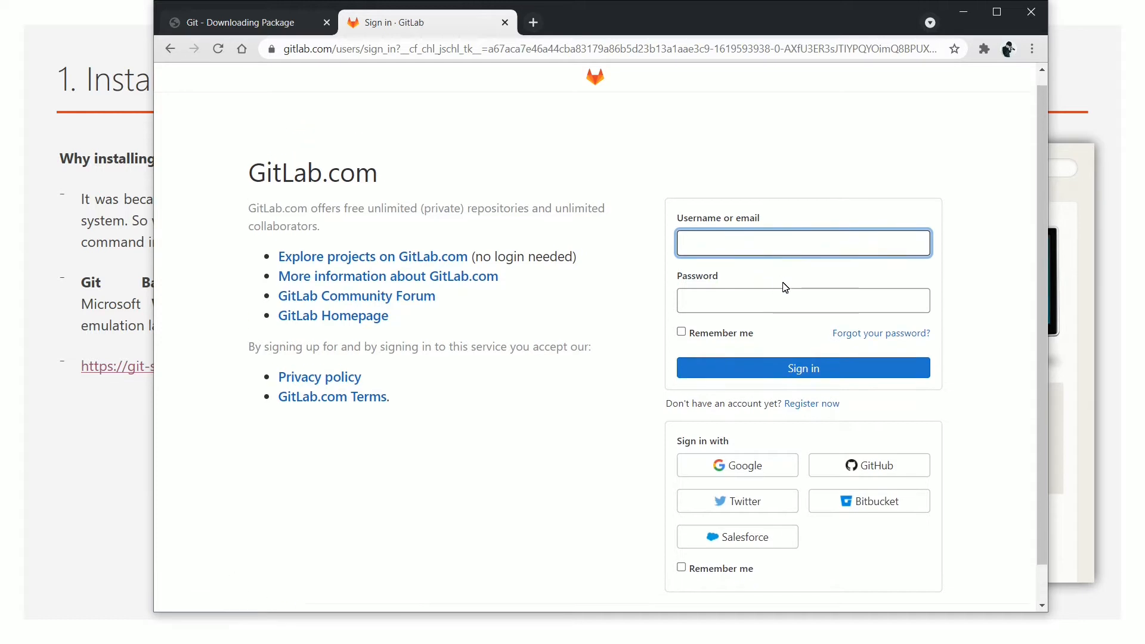
pyautogui.click(742, 261)
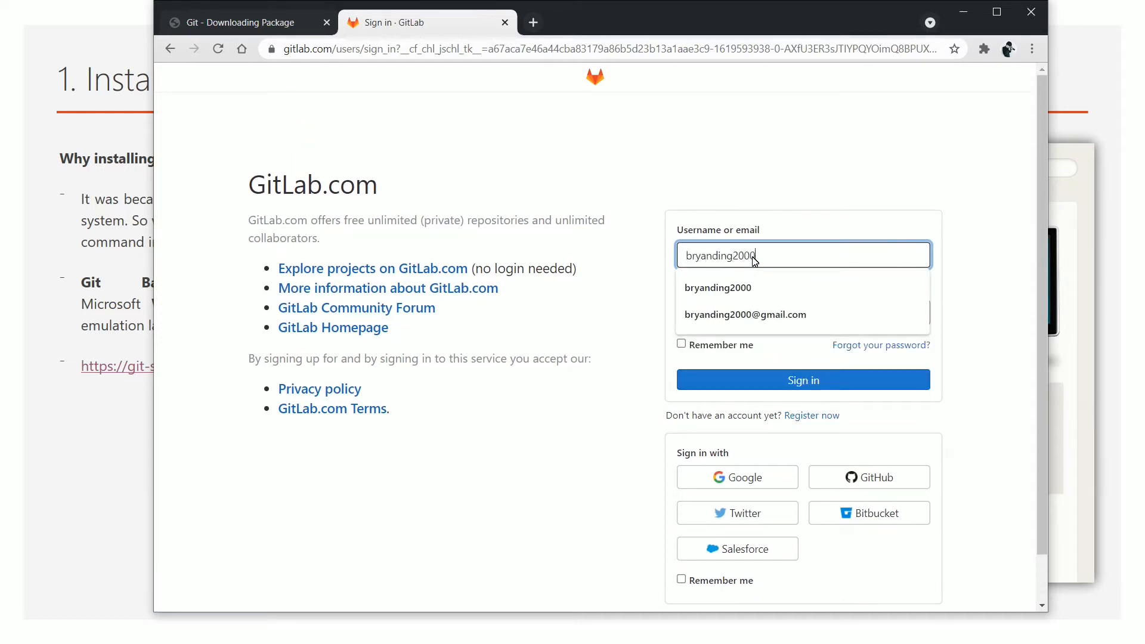
pyautogui.click(621, 276)
pyautogui.scroll(-1, 825, 316)
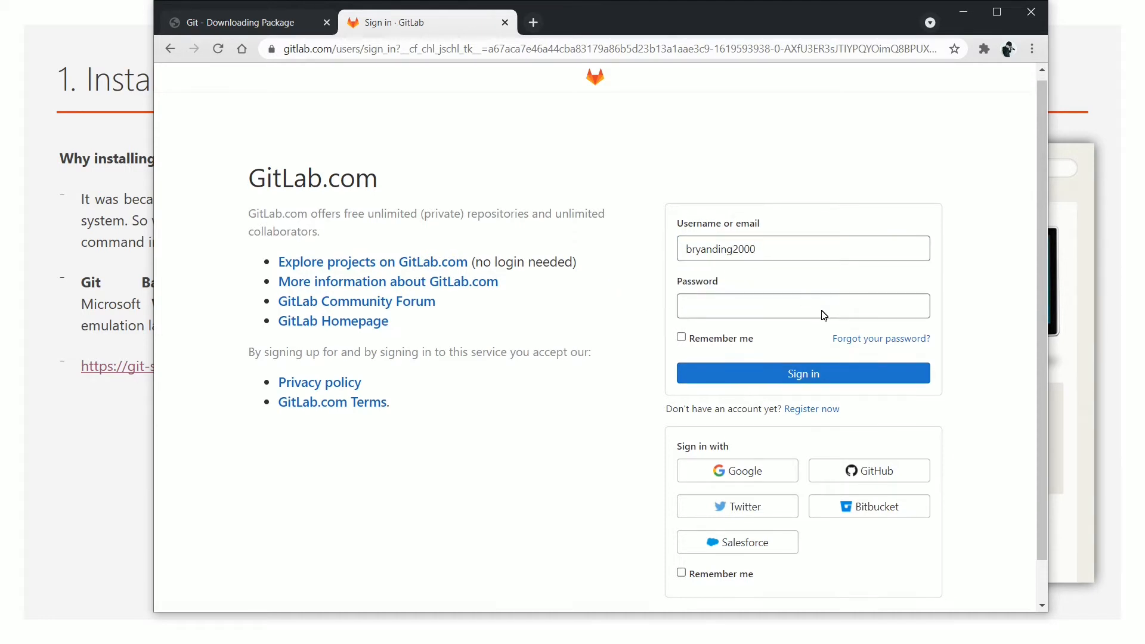
pyautogui.scroll(-1, 824, 316)
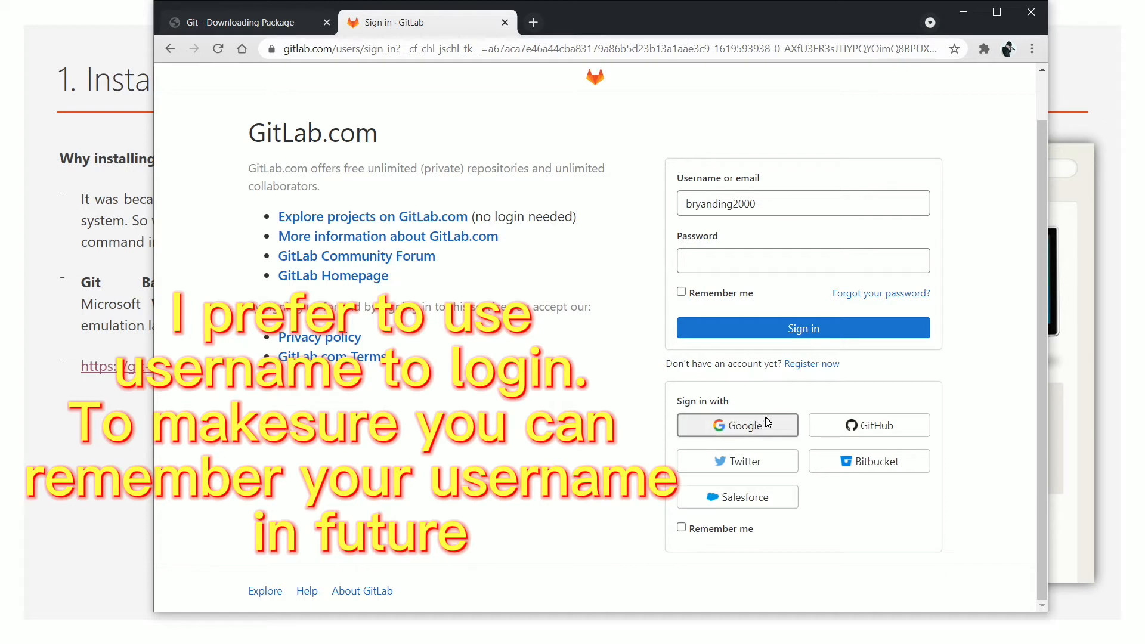
pyautogui.scroll(1, 769, 255)
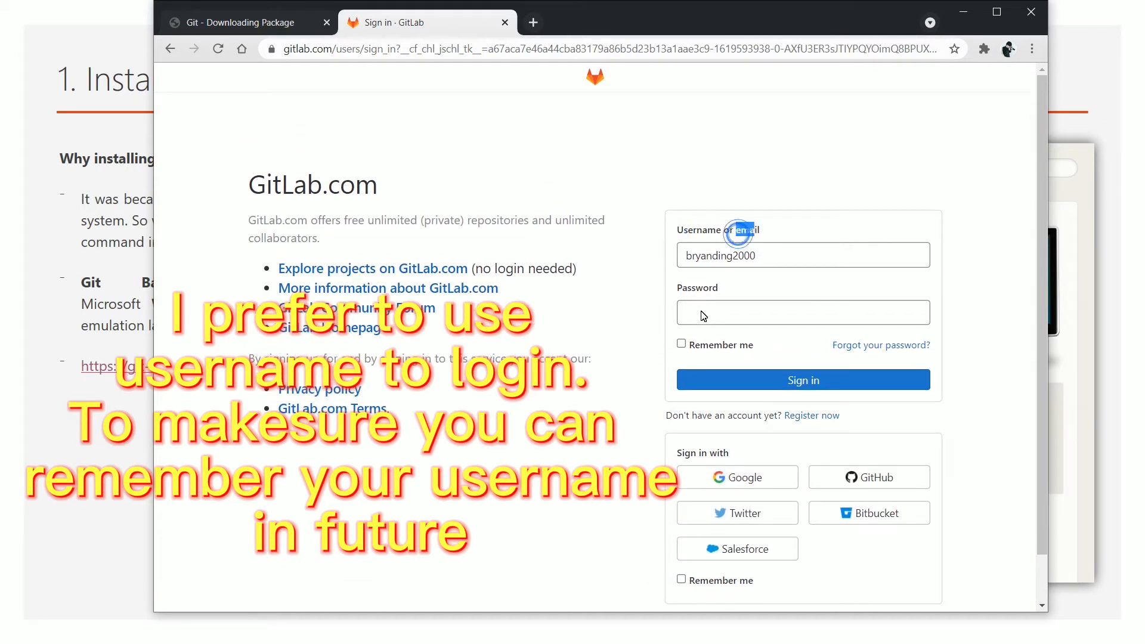
# Correct the login name to the saved username, enter the account password, and sign in
pyautogui.click(707, 314)
pyautogui.click(784, 252)
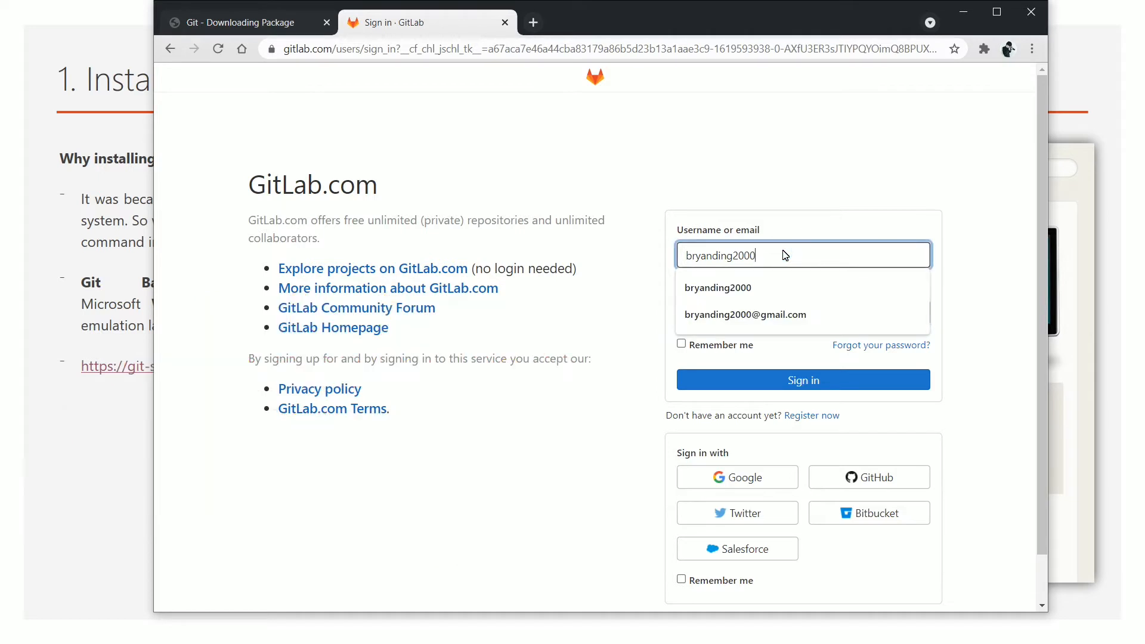
pyautogui.write('@')
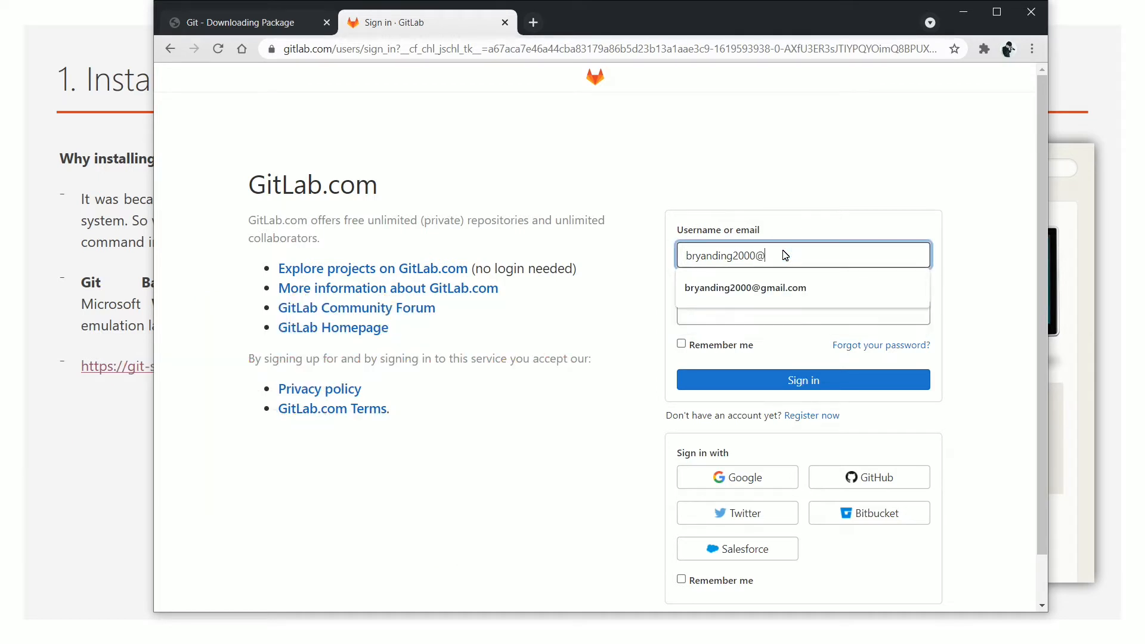
pyautogui.write('gmail.com')
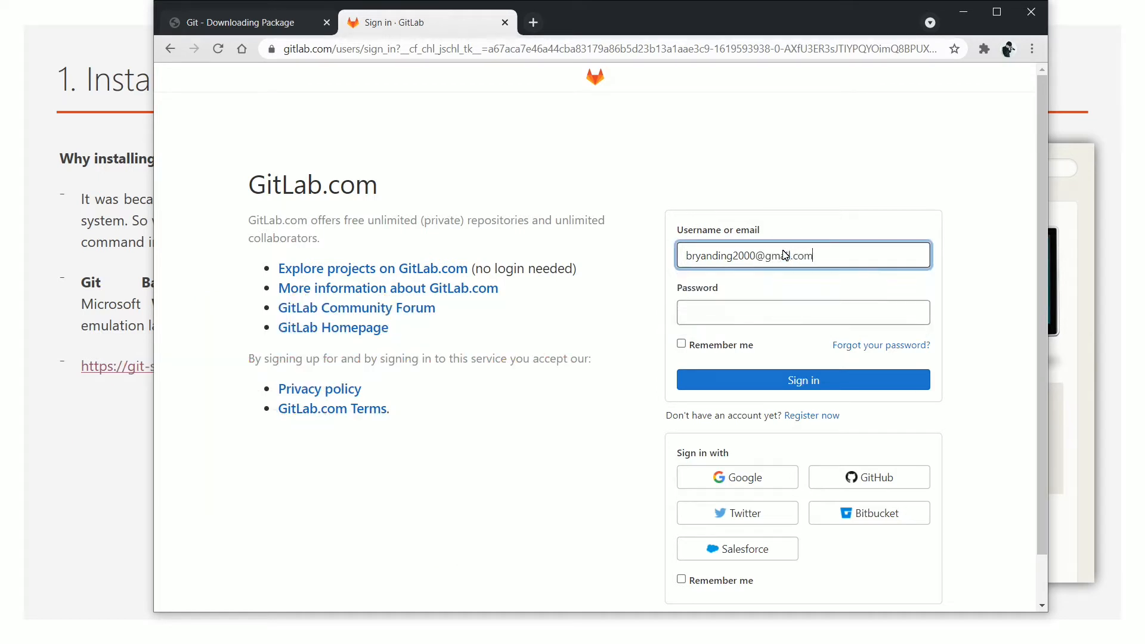
pyautogui.click(750, 313)
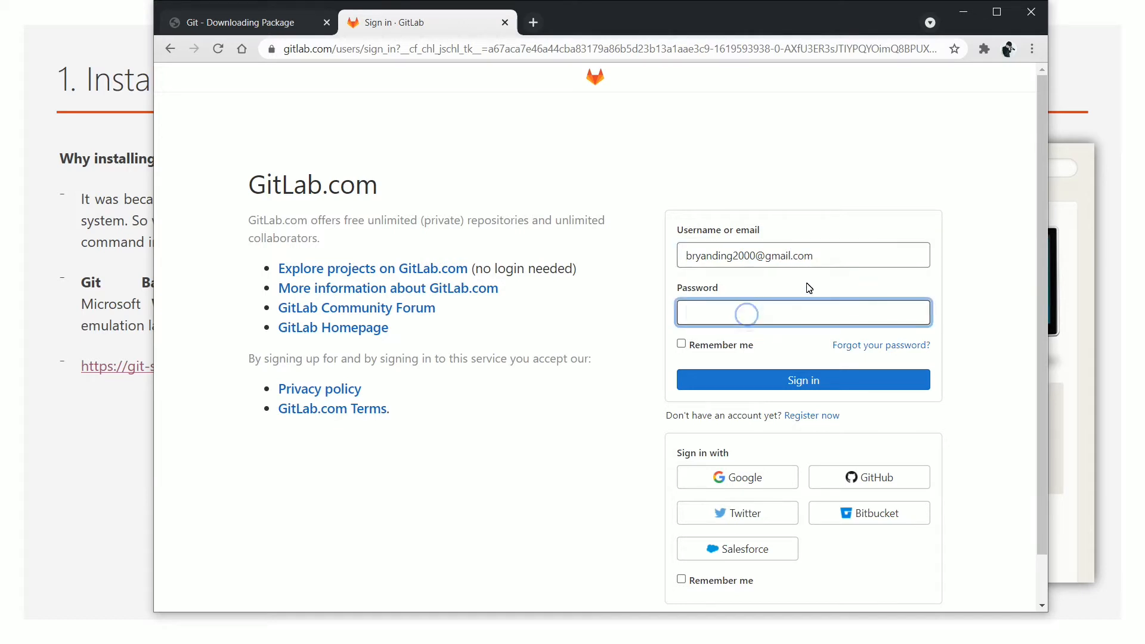
pyautogui.moveTo(832, 253); pyautogui.dragTo(763, 257)
pyautogui.press('BackSpace')
pyautogui.press('BackSpace')
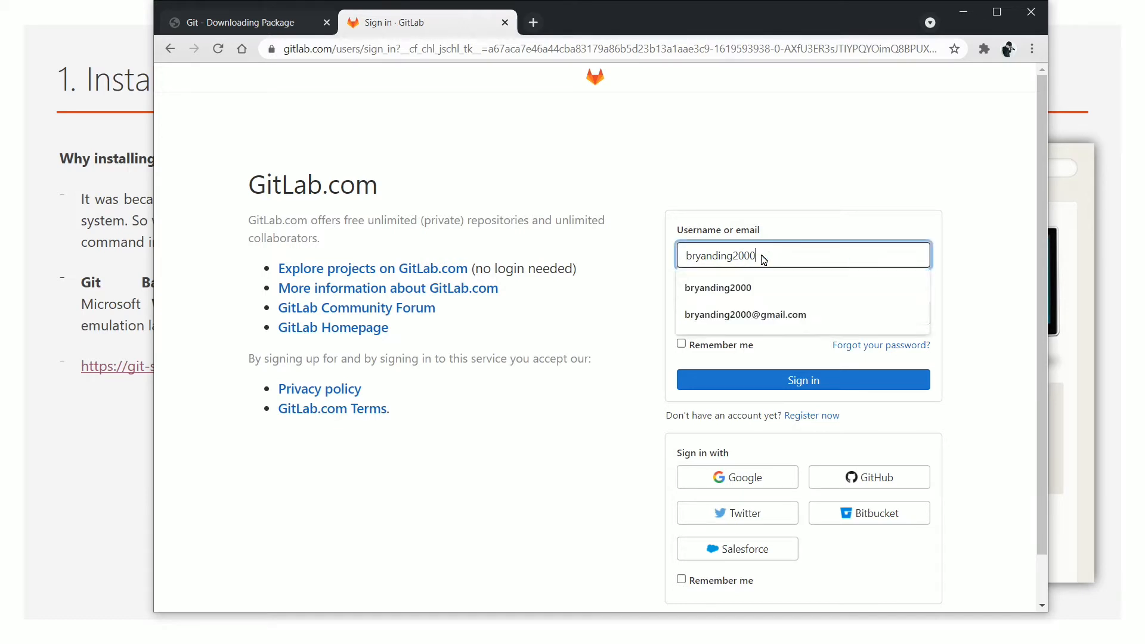
pyautogui.click(759, 285)
pyautogui.click(749, 314)
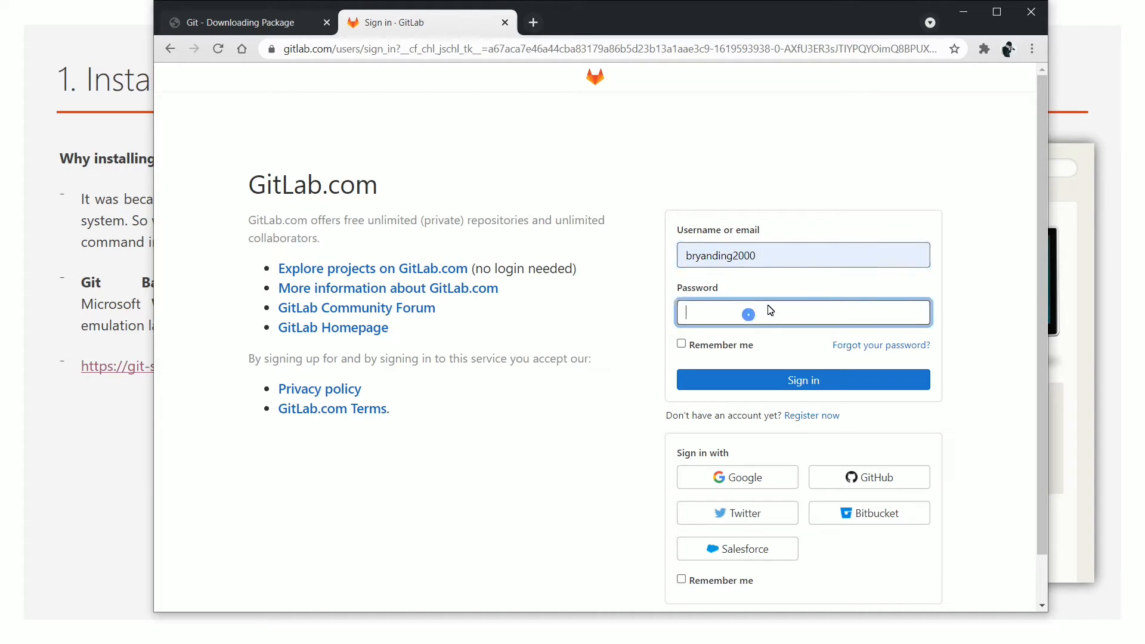
pyautogui.write('••••••••••')
pyautogui.press('Return')
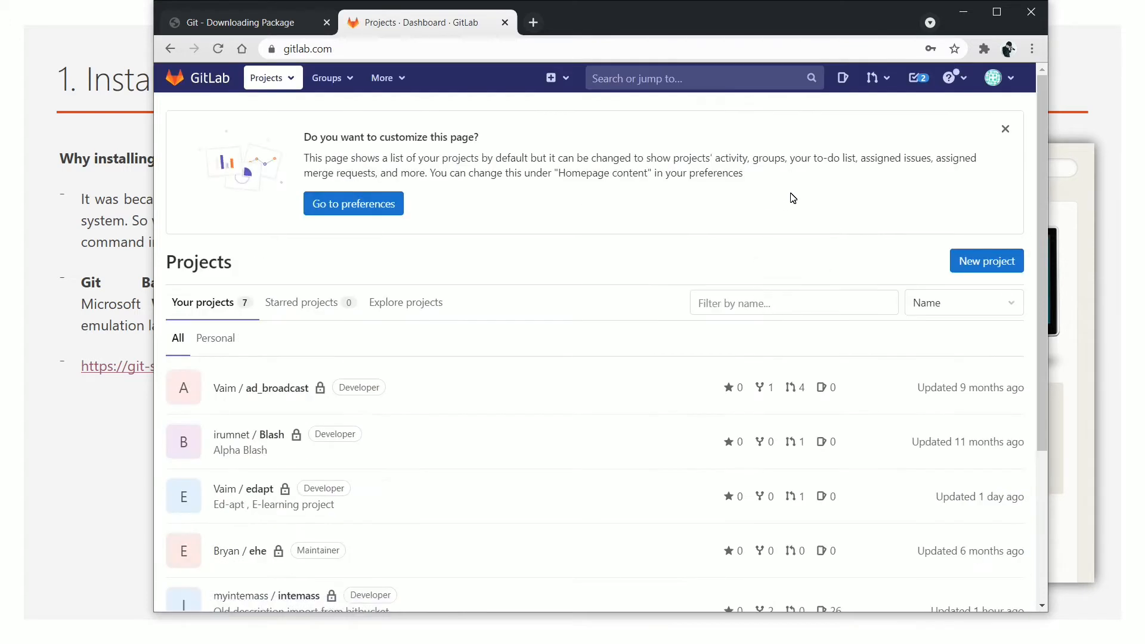
# Maximize Chrome and start a new project from the Projects dashboard
pyautogui.doubleClick(999, 10)
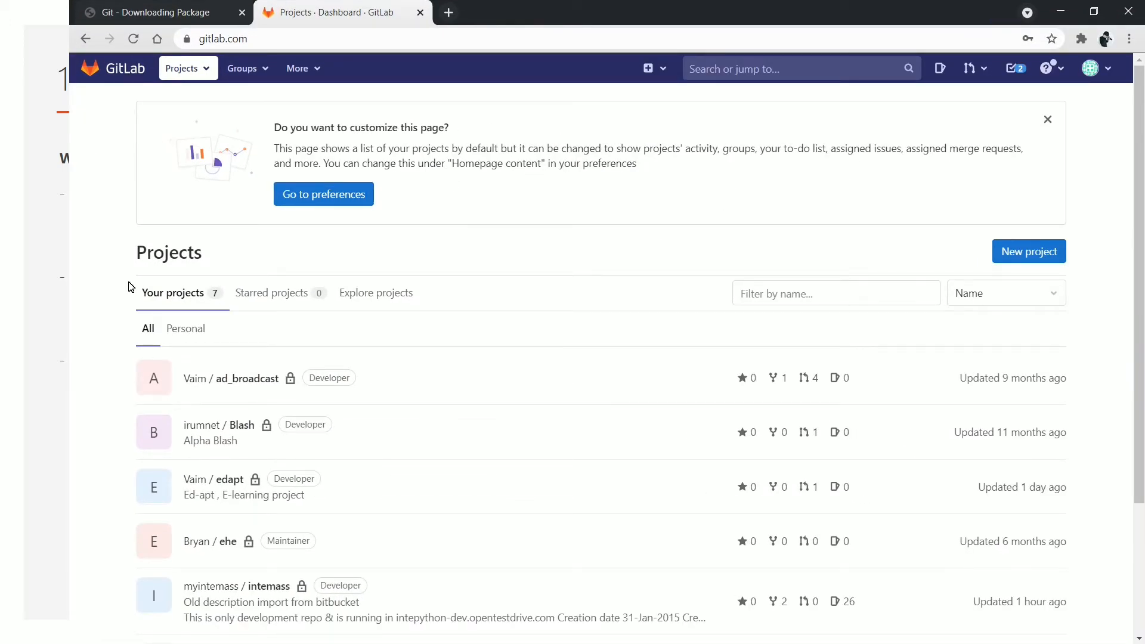
pyautogui.scroll(-3, 726, 212)
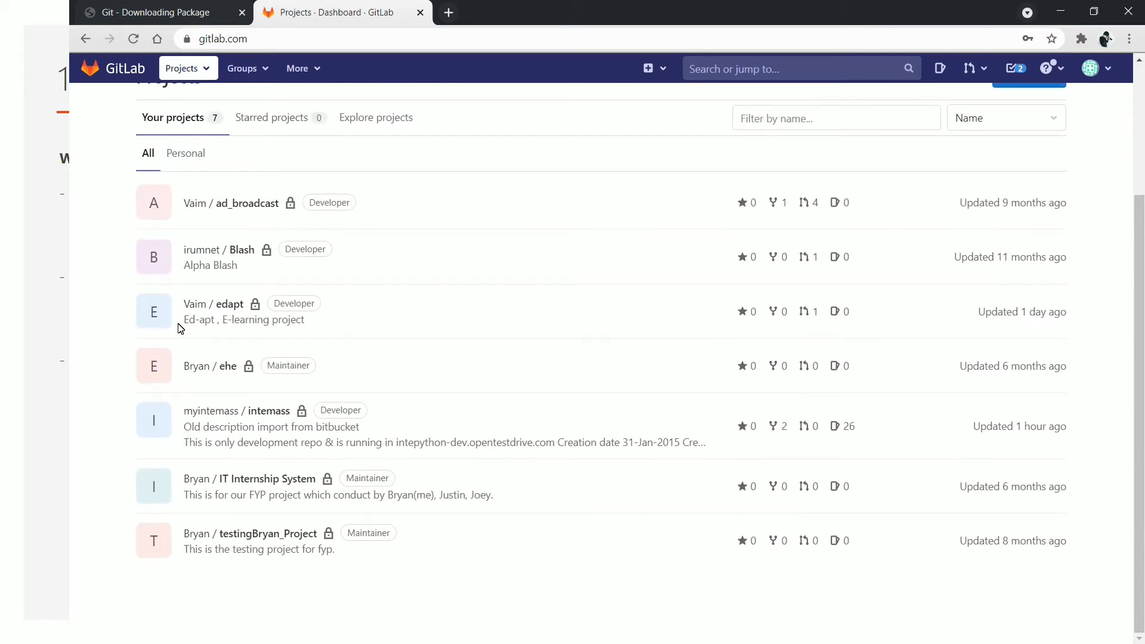
pyautogui.scroll(3, 388, 355)
pyautogui.scroll(-3, 435, 258)
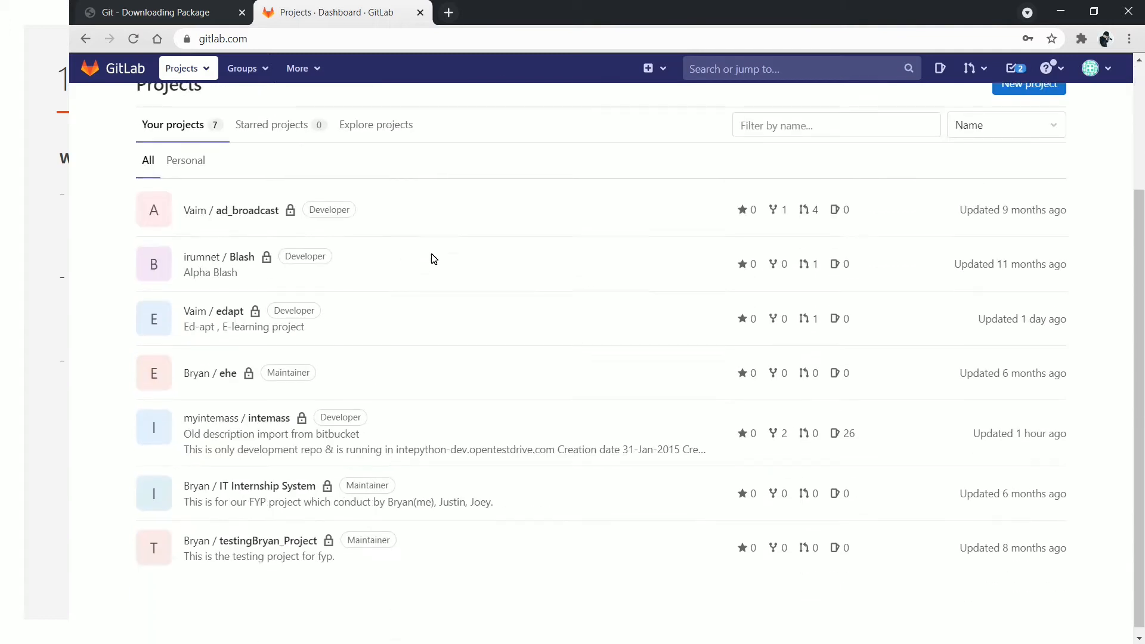
pyautogui.scroll(3, 221, 150)
pyautogui.scroll(-3, 696, 242)
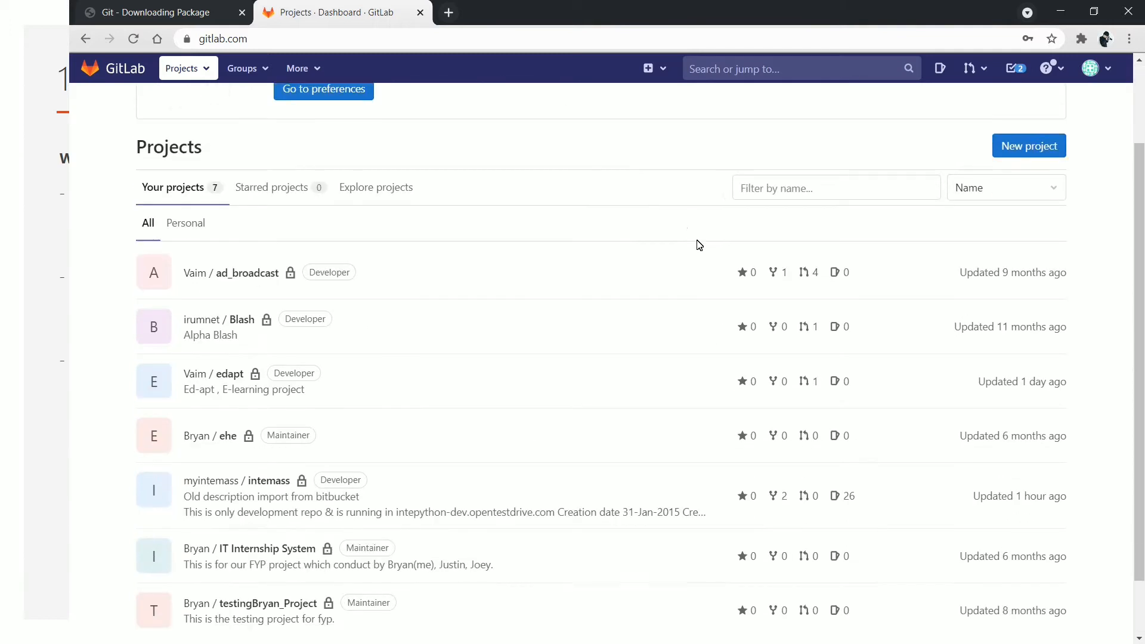
pyautogui.scroll(3, 954, 257)
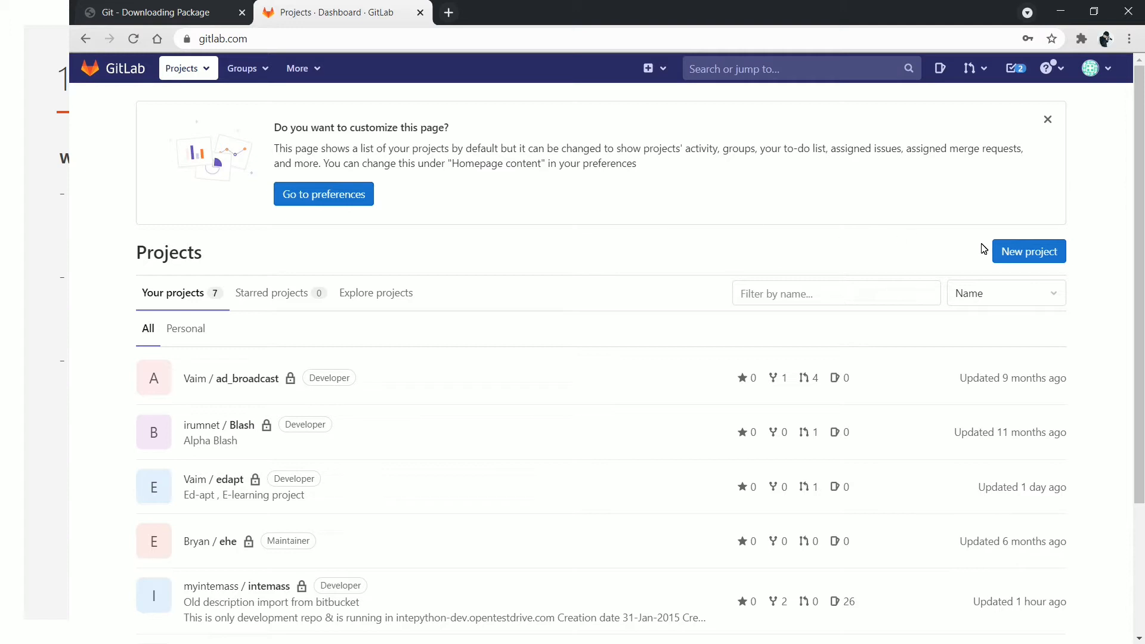
pyautogui.click(995, 250)
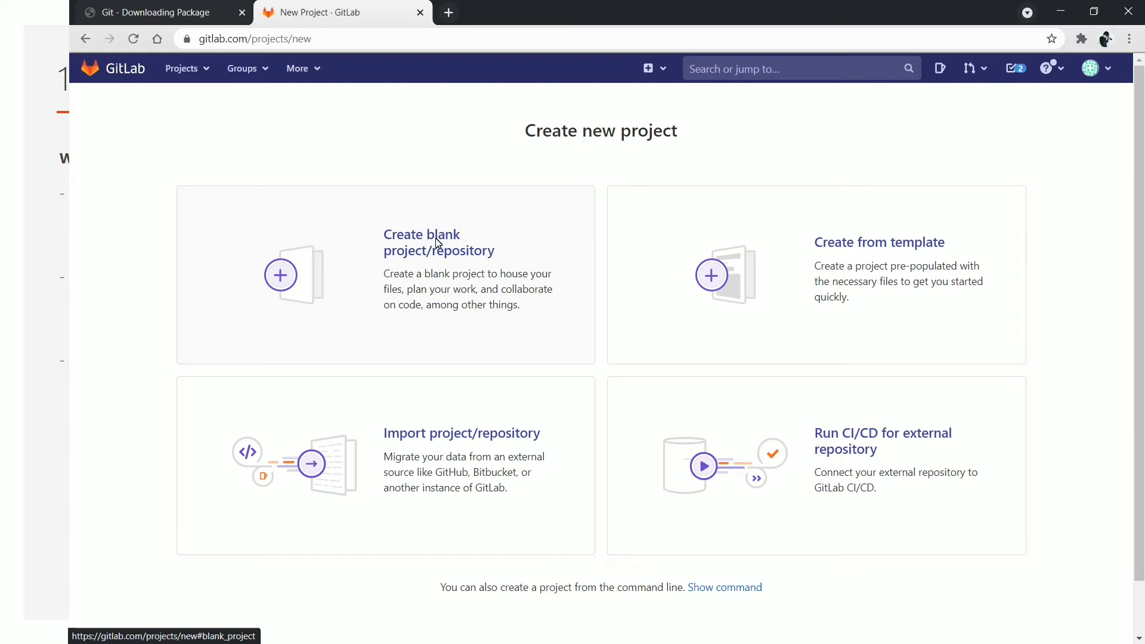
# Choose blank project, name it testing_project3, keep Private visibility, and create it
pyautogui.click(424, 258)
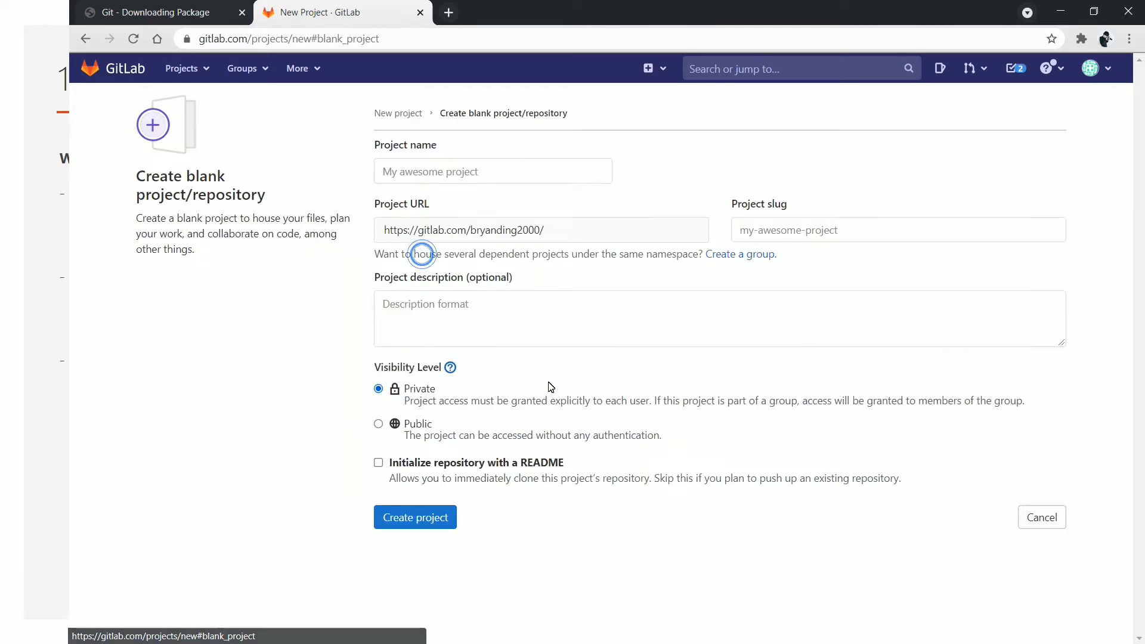
pyautogui.click(432, 177)
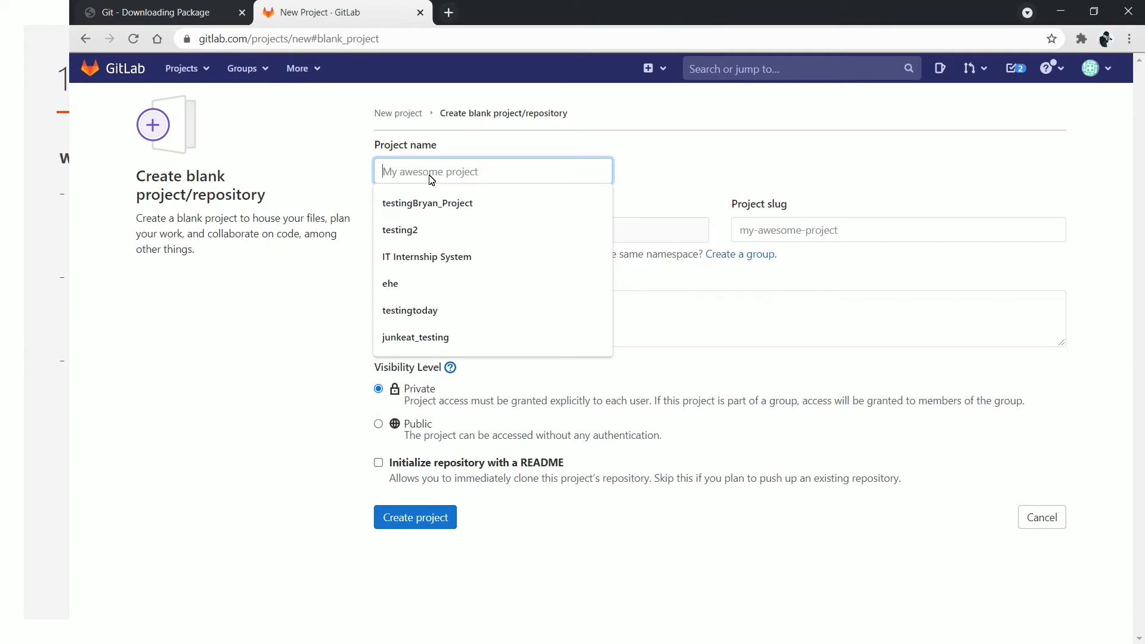
pyautogui.write('t')
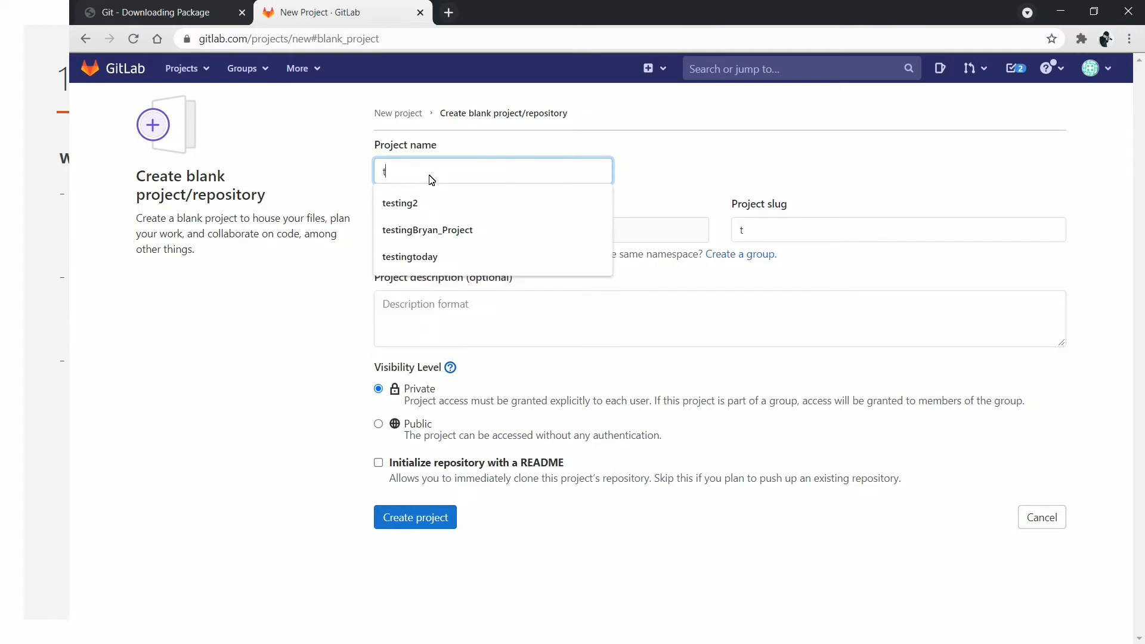
pyautogui.write('esting proje')
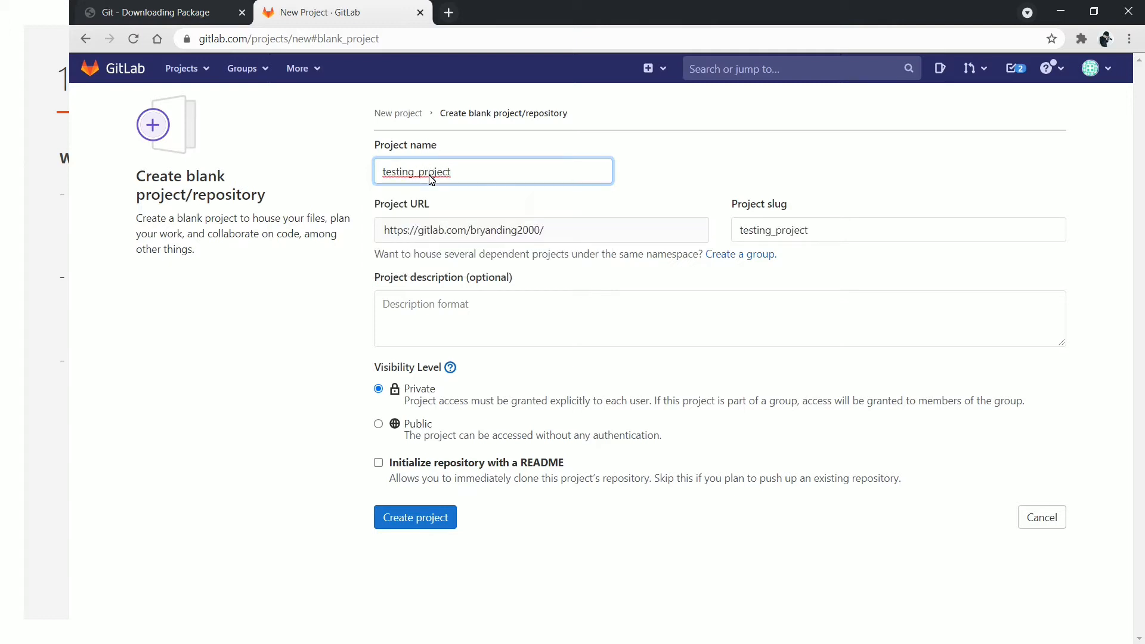
pyautogui.write('_')
pyautogui.write('g')
pyautogui.moveTo(378, 378); pyautogui.dragTo(449, 401)
pyautogui.moveTo(405, 434); pyautogui.dragTo(411, 436)
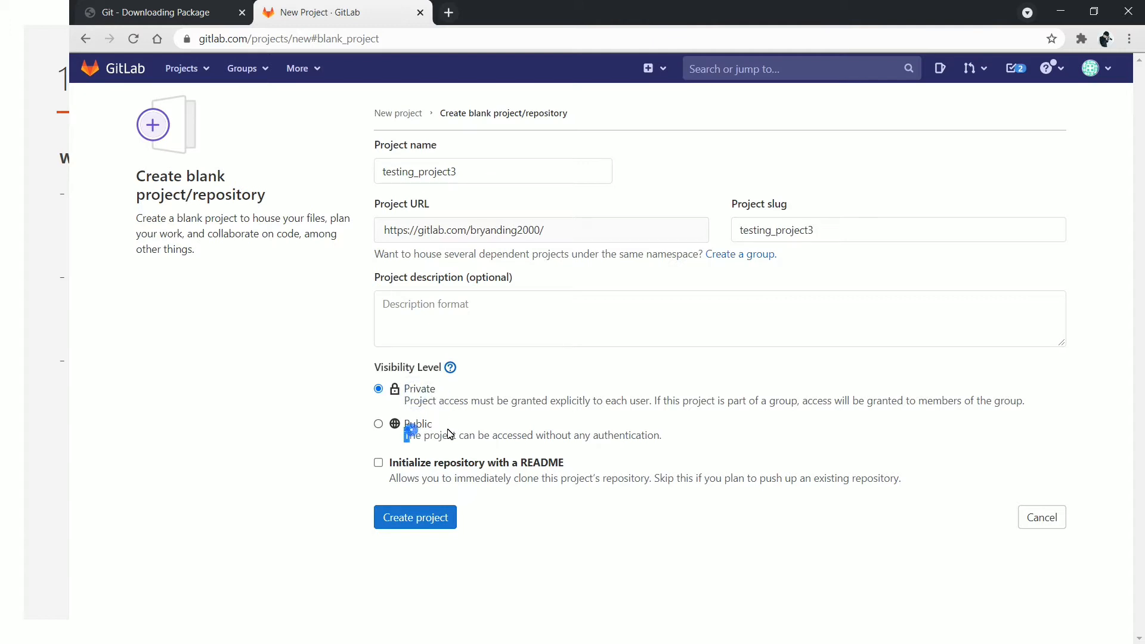
pyautogui.click(409, 395)
pyautogui.click(418, 534)
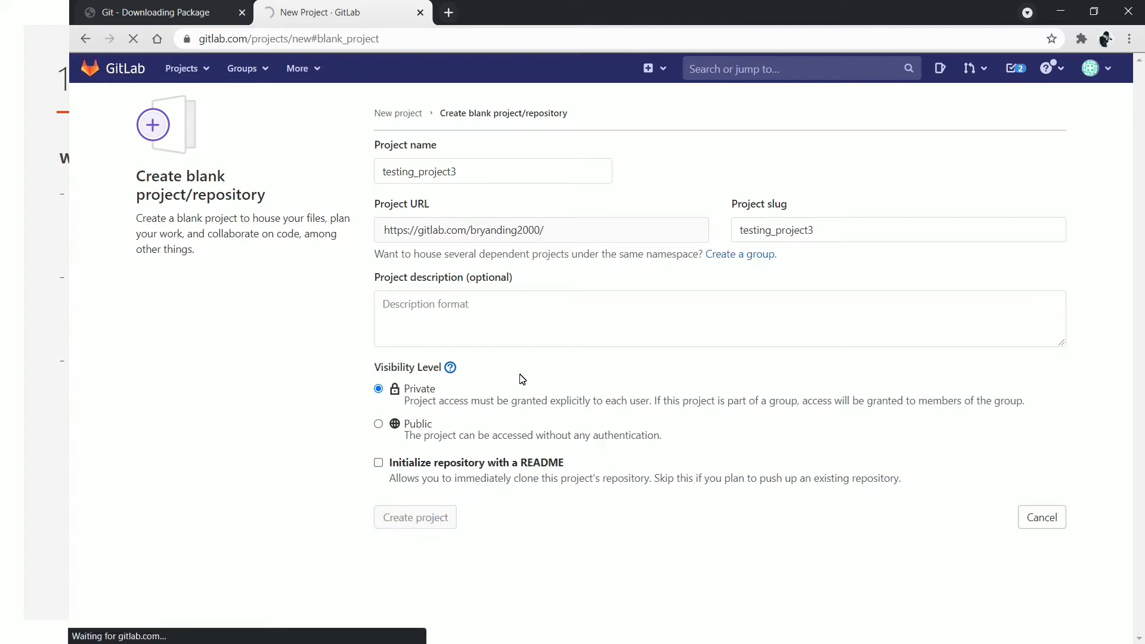
# Select the Git setup commands on the testing_project3 page, then minimize Chrome to the slides
pyautogui.scroll(-3, 516, 376)
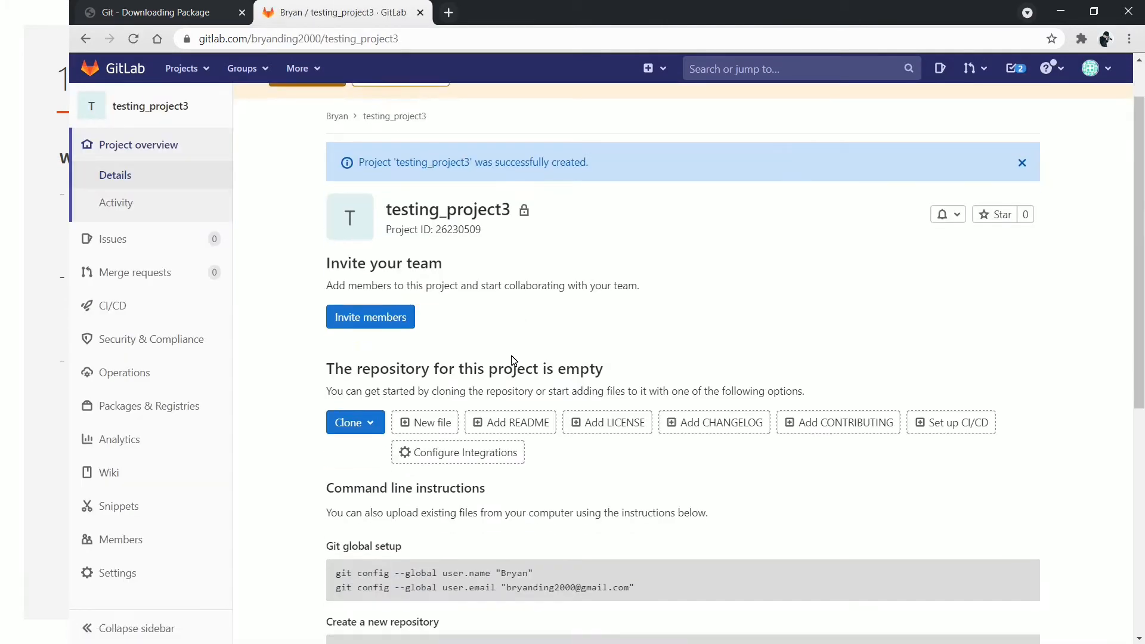
pyautogui.scroll(-4, 513, 355)
pyautogui.scroll(4, 509, 355)
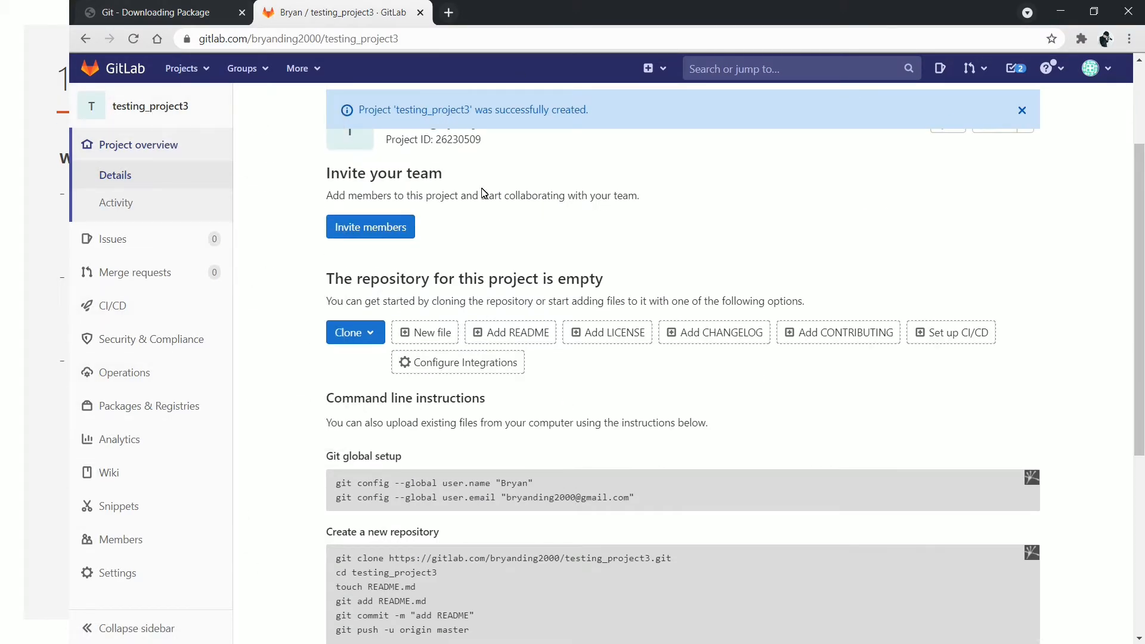
pyautogui.scroll(-2, 500, 318)
pyautogui.scroll(-3, 499, 317)
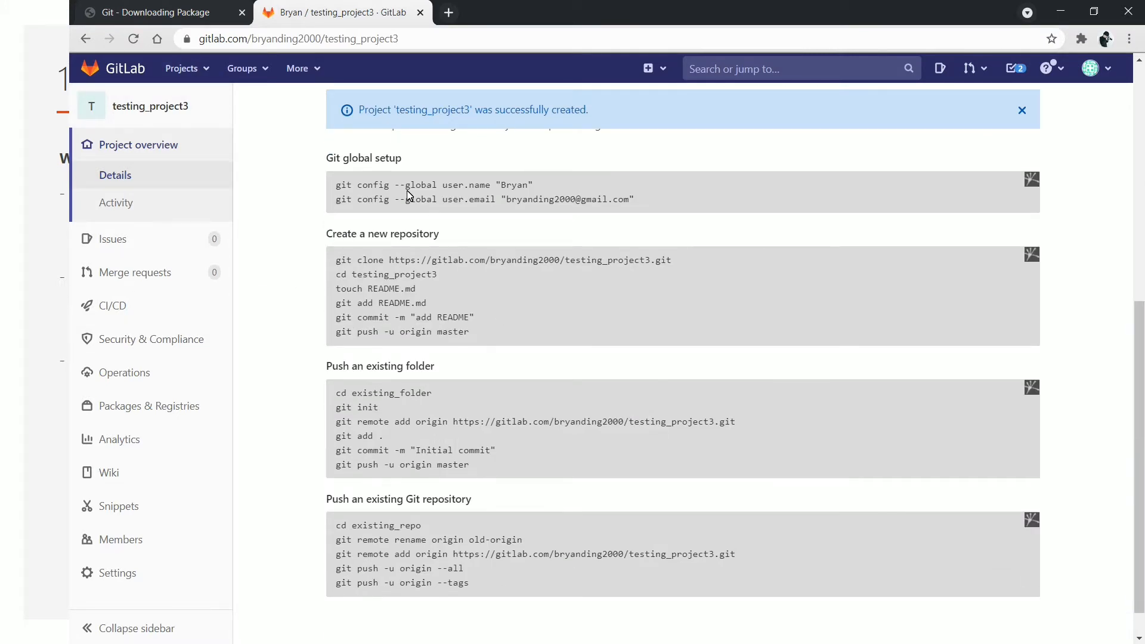
pyautogui.scroll(1, 434, 210)
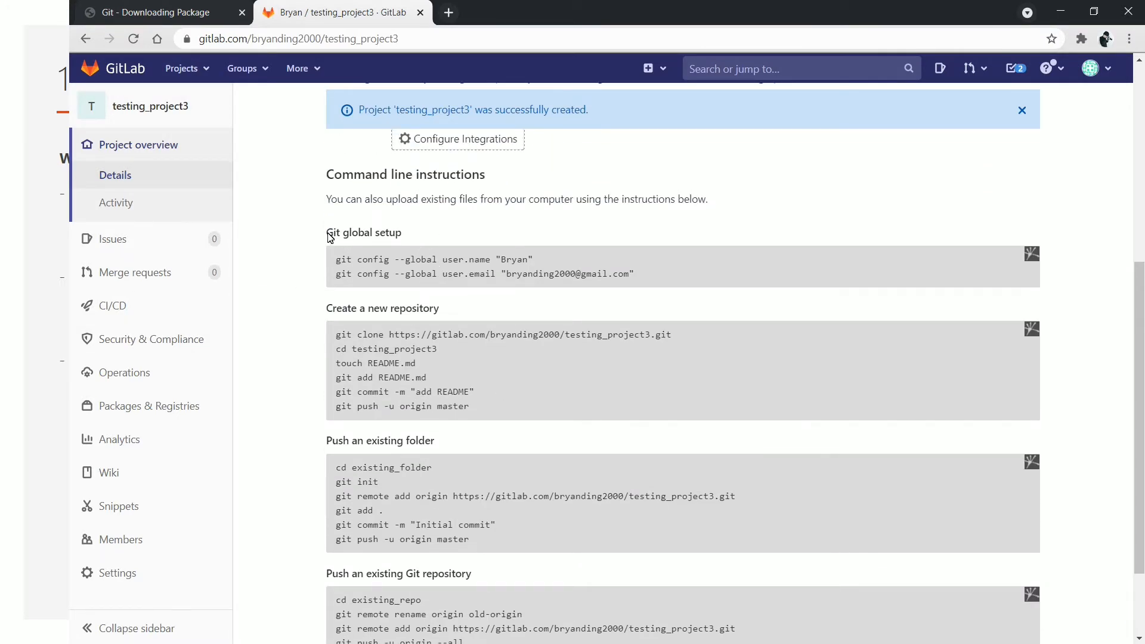
pyautogui.moveTo(330, 238); pyautogui.dragTo(406, 235)
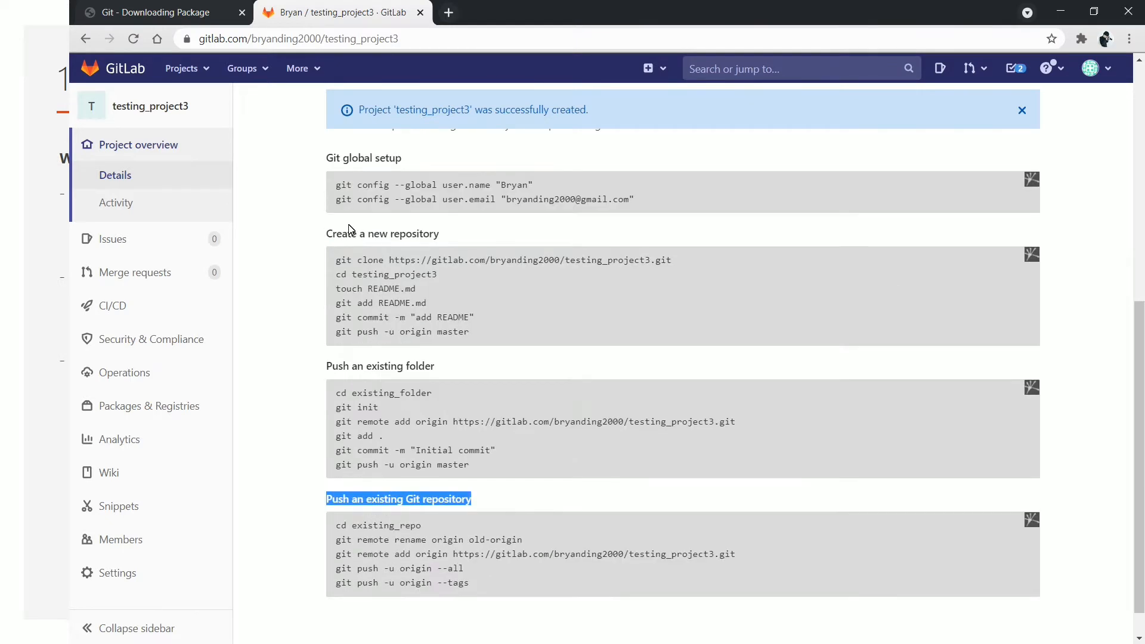
pyautogui.moveTo(332, 186); pyautogui.dragTo(760, 594)
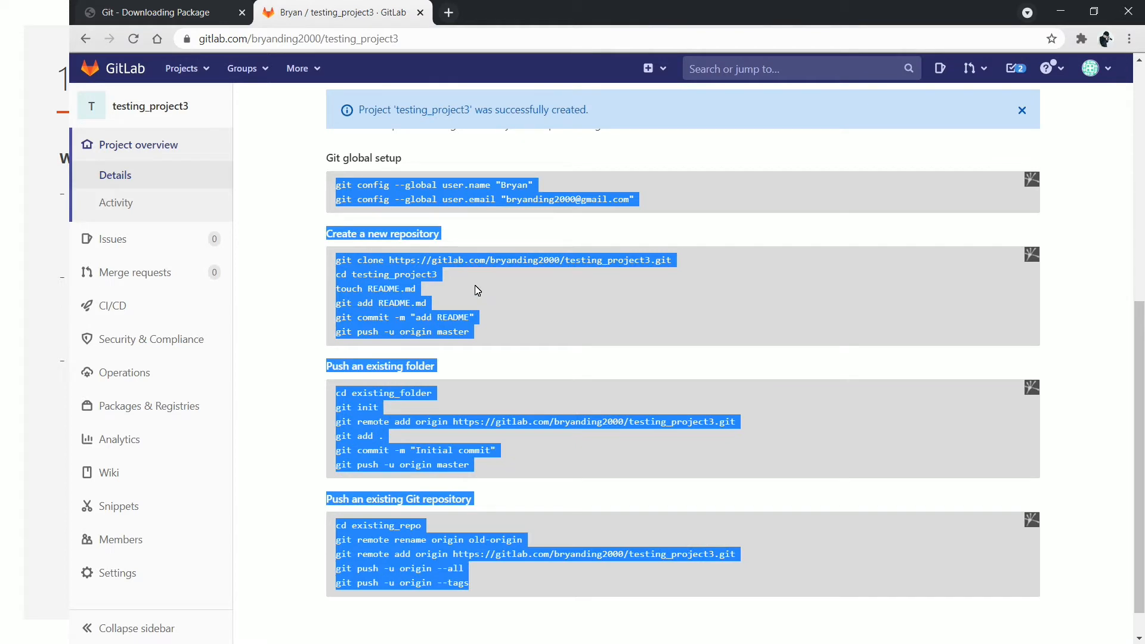
pyautogui.scroll(-1, 474, 290)
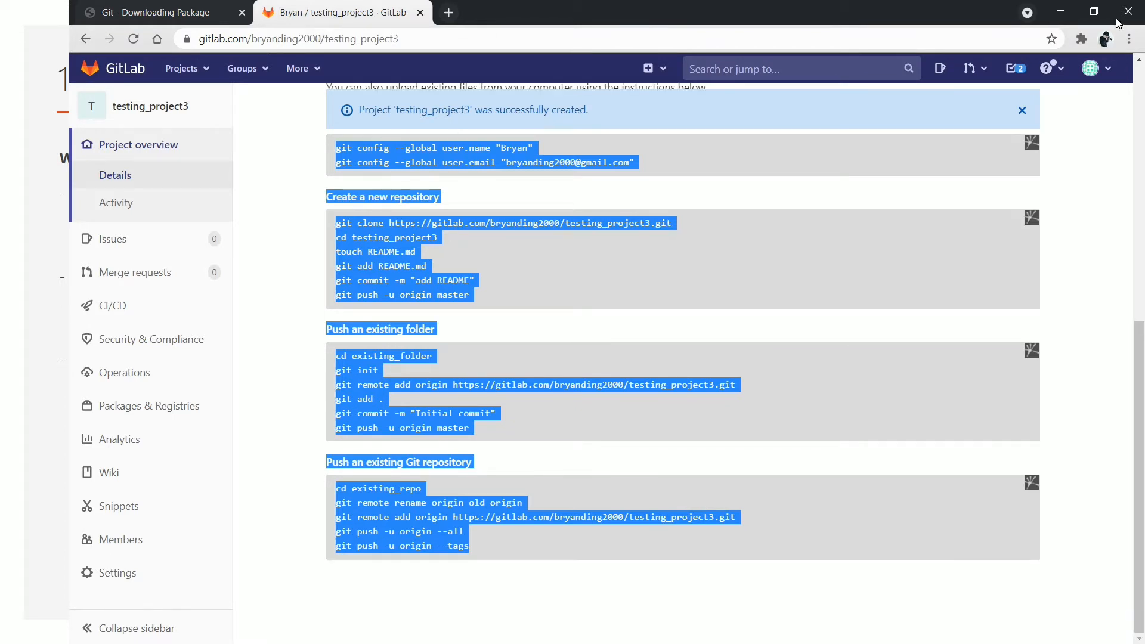
pyautogui.click(1059, 13)
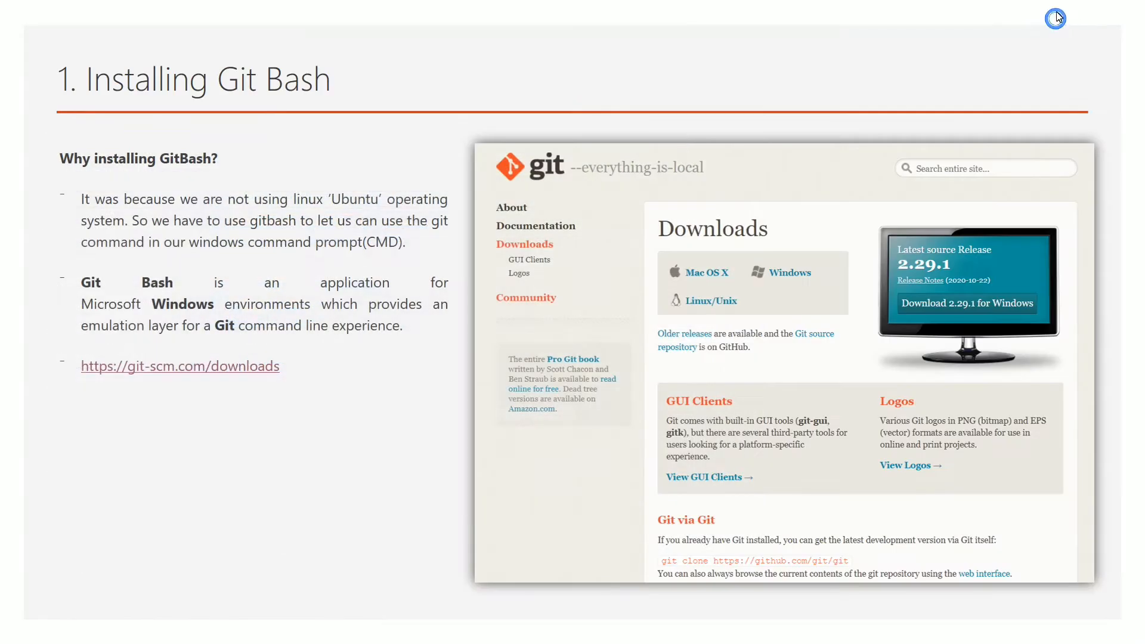
# Leave the slideshow and launch Git Bash by searching 'gitbash'
pyautogui.click(1013, 18)
pyautogui.press('Escape')
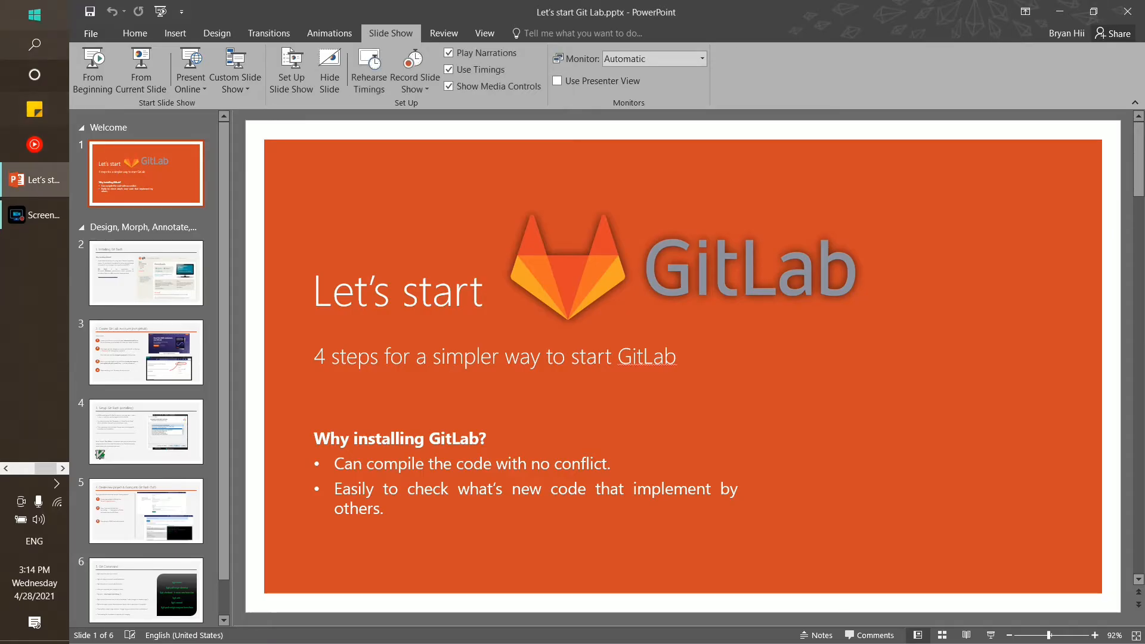
pyautogui.click(2, 6)
pyautogui.write('gitbash')
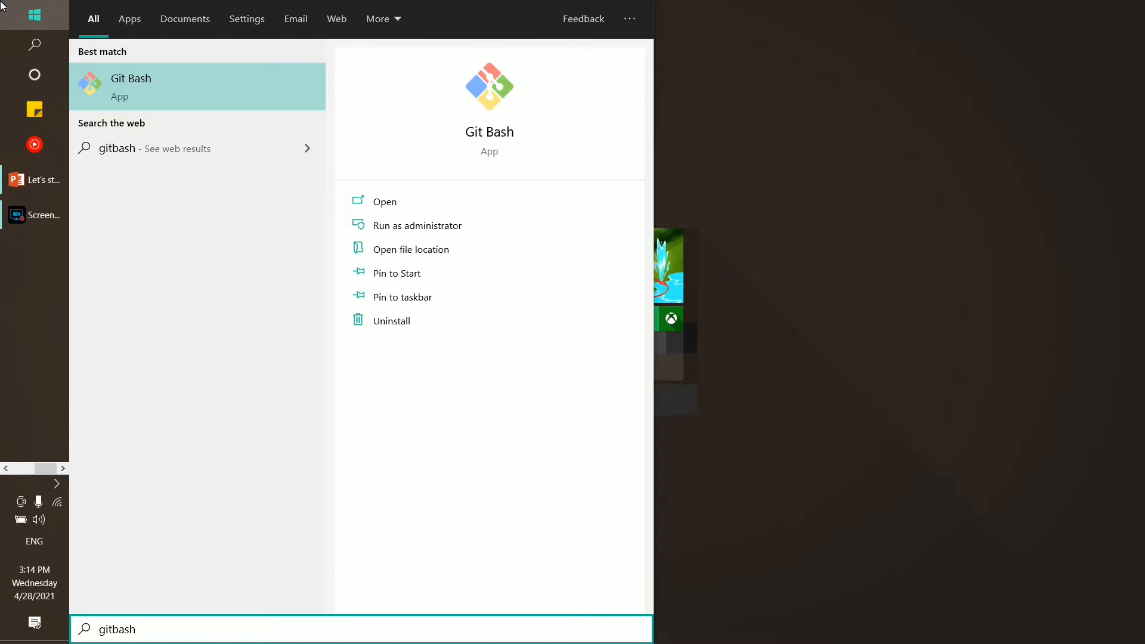
pyautogui.press('Return')
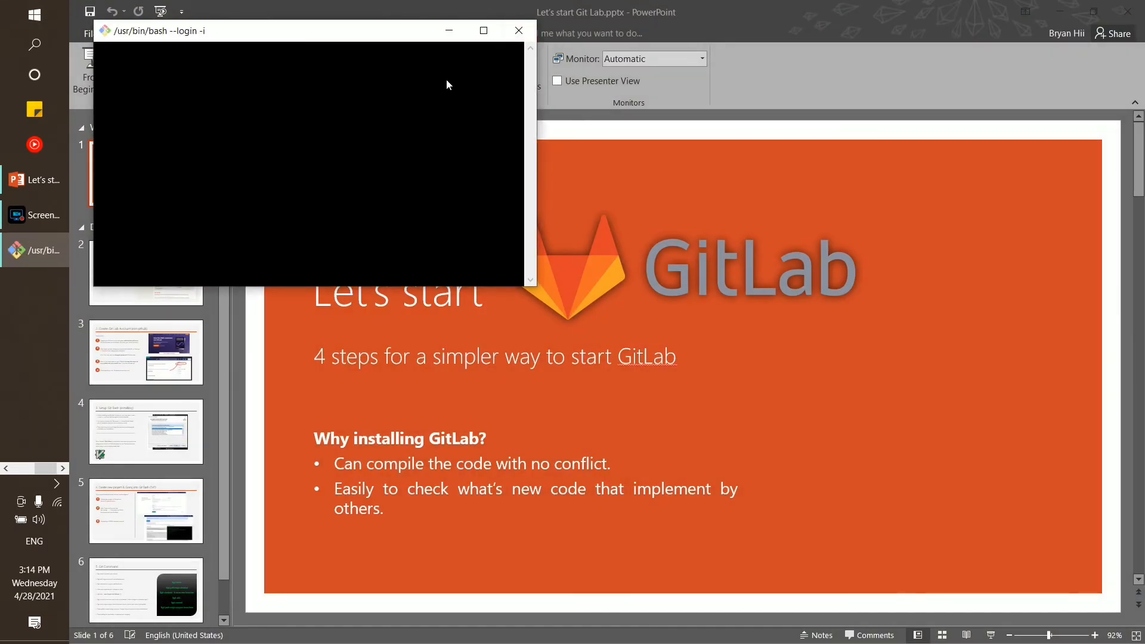
# Position the Git Bash window over the slide and focus its prompt
pyautogui.moveTo(349, 34); pyautogui.dragTo(508, 203)
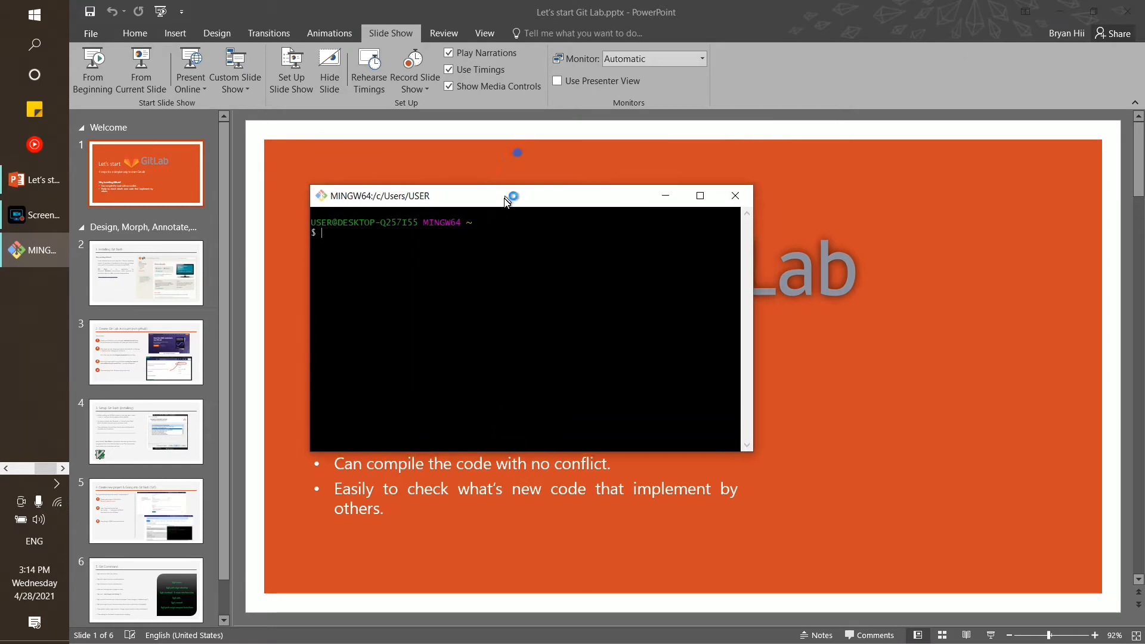
pyautogui.moveTo(368, 210); pyautogui.dragTo(374, 151)
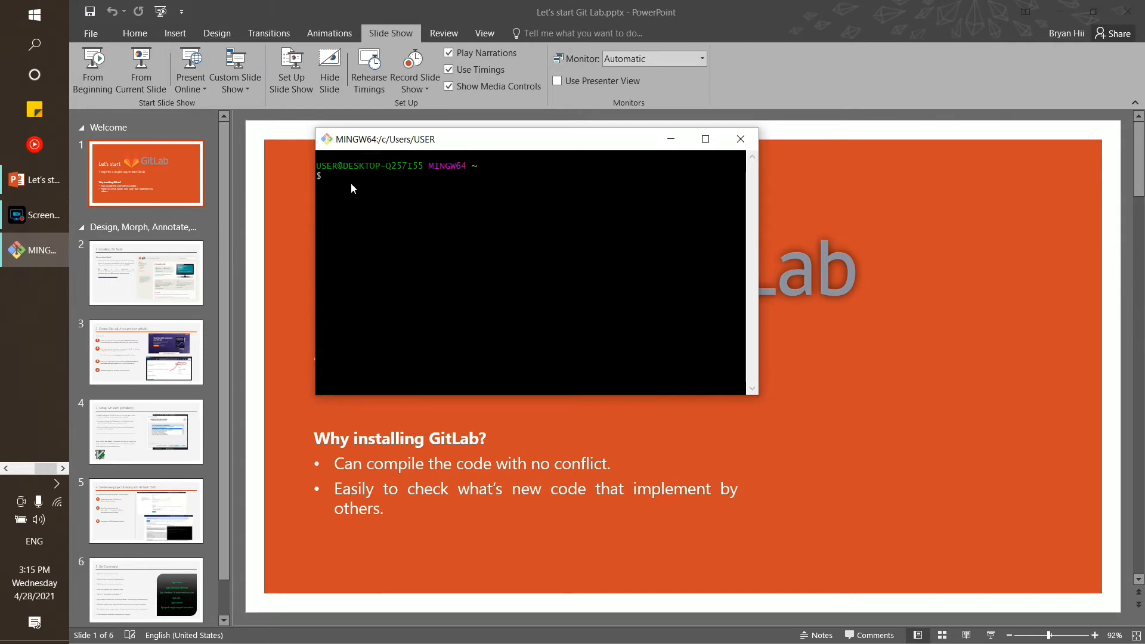
pyautogui.click(352, 184)
# Copy the git config --global user.name command from the GitLab setup instructions
pyautogui.click(22, 468)
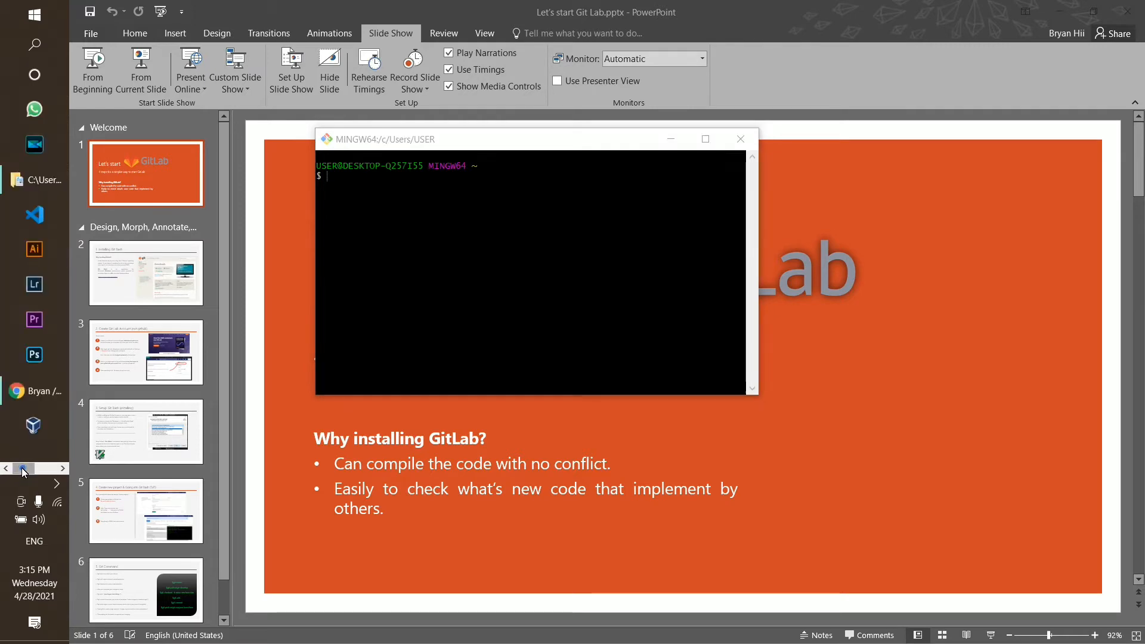
pyautogui.click(36, 391)
pyautogui.scroll(3, 454, 268)
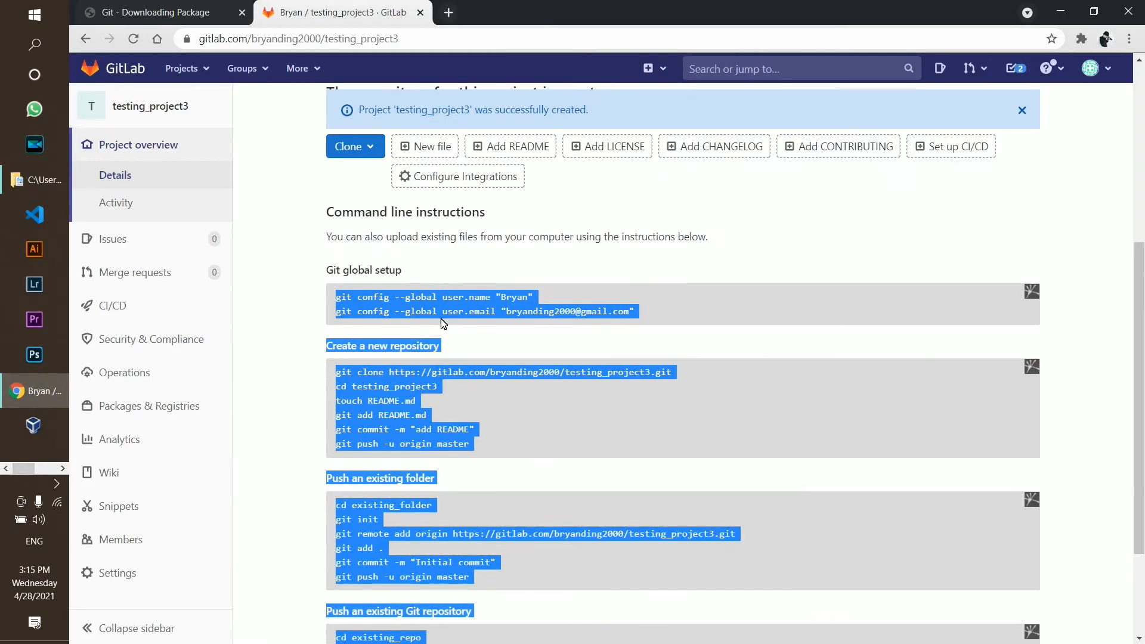
pyautogui.click(442, 323)
pyautogui.moveTo(336, 297); pyautogui.dragTo(442, 302)
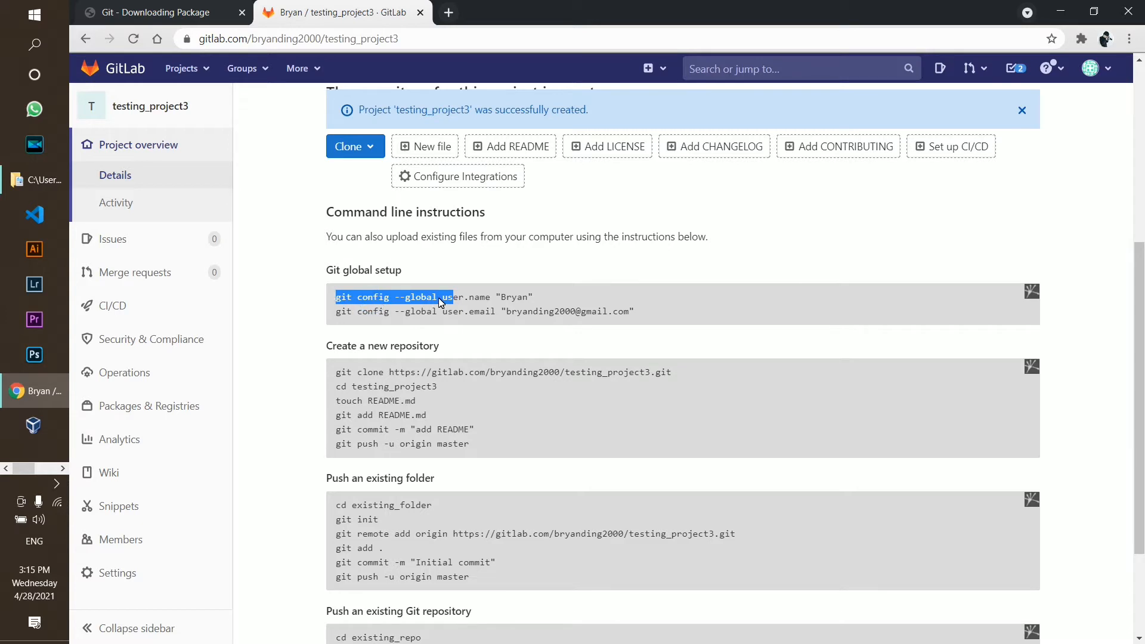
pyautogui.click(470, 298)
pyautogui.moveTo(536, 297); pyautogui.dragTo(334, 297)
pyautogui.rightClick(399, 298)
pyautogui.click(433, 309)
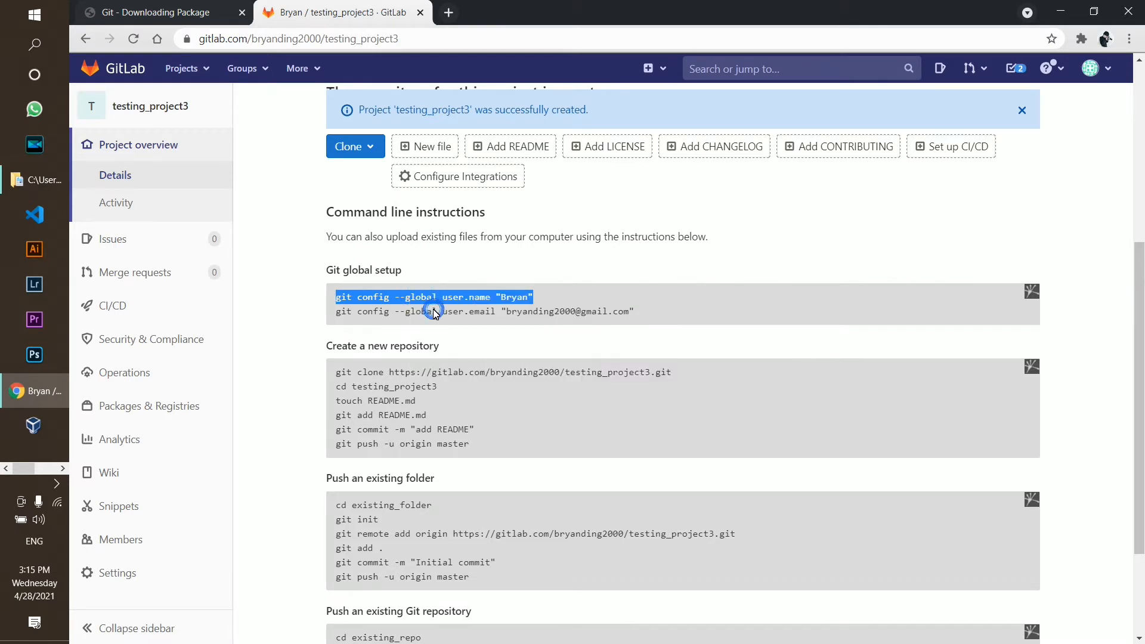
# Paste the user name config command into Git Bash and run it
pyautogui.hotkey('alt', 'Tab')
pyautogui.rightClick(353, 182)
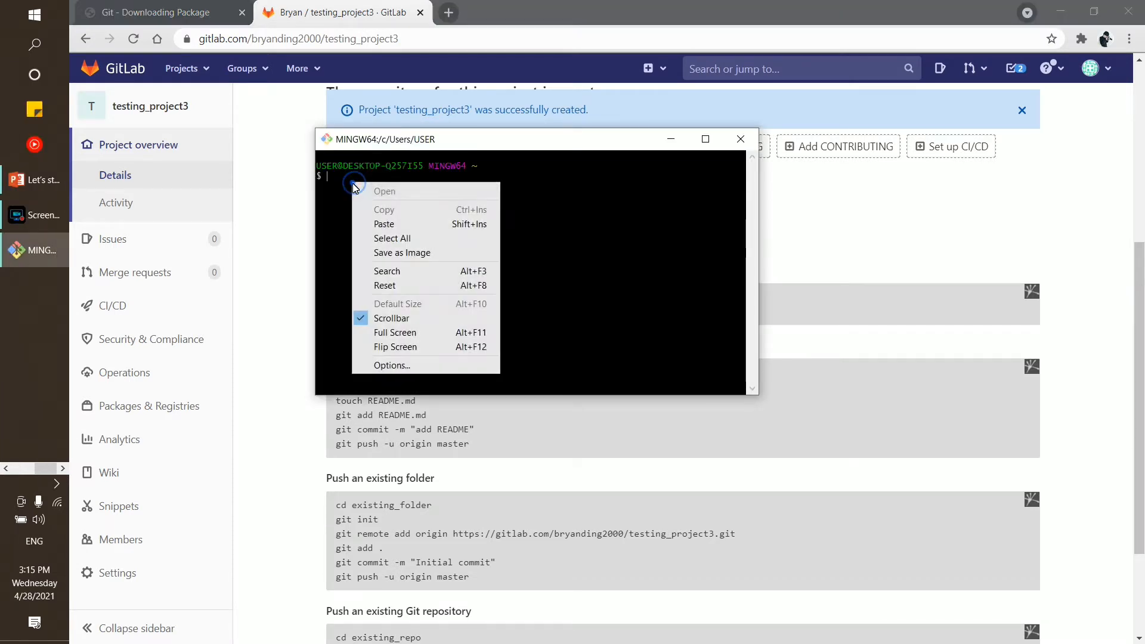
pyautogui.click(383, 225)
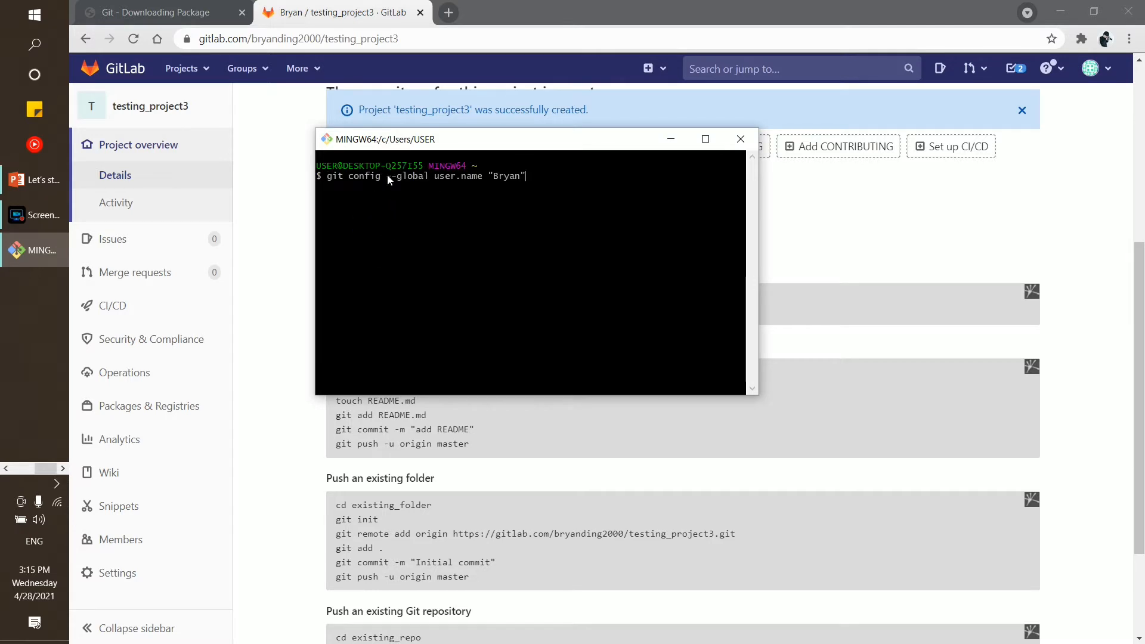
pyautogui.moveTo(430, 146); pyautogui.dragTo(364, 116)
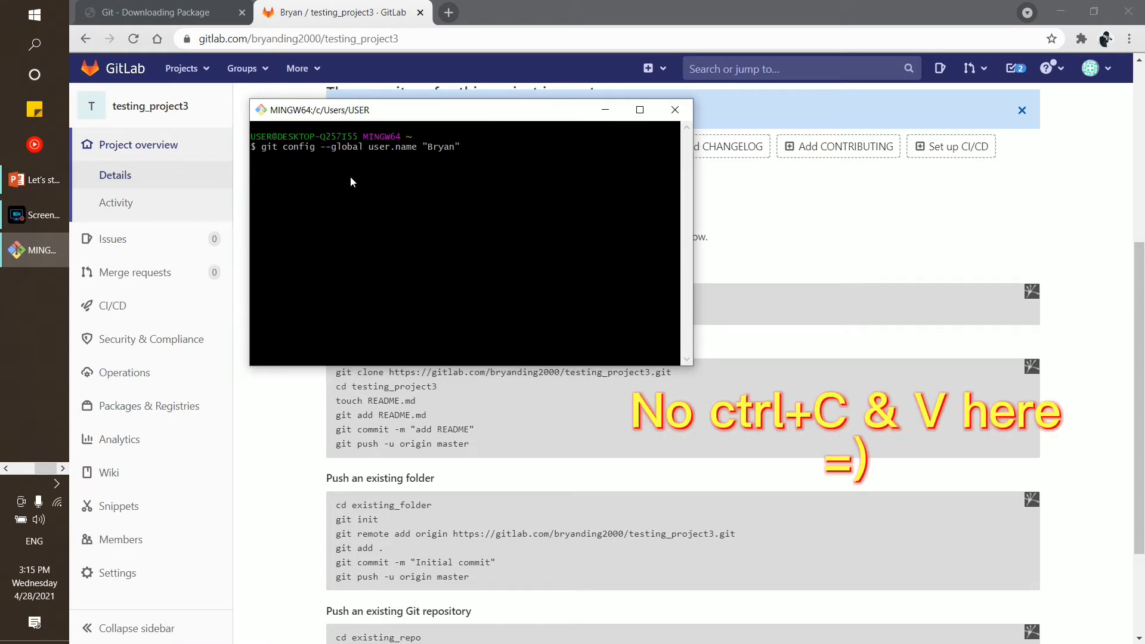
pyautogui.rightClick(471, 145)
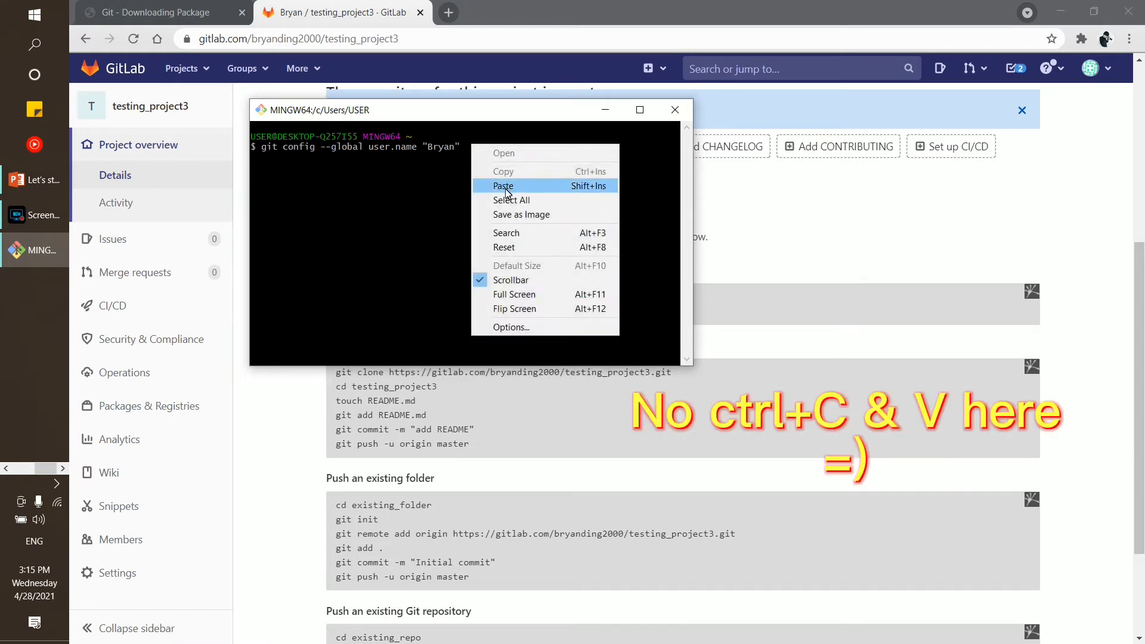
pyautogui.click(462, 147)
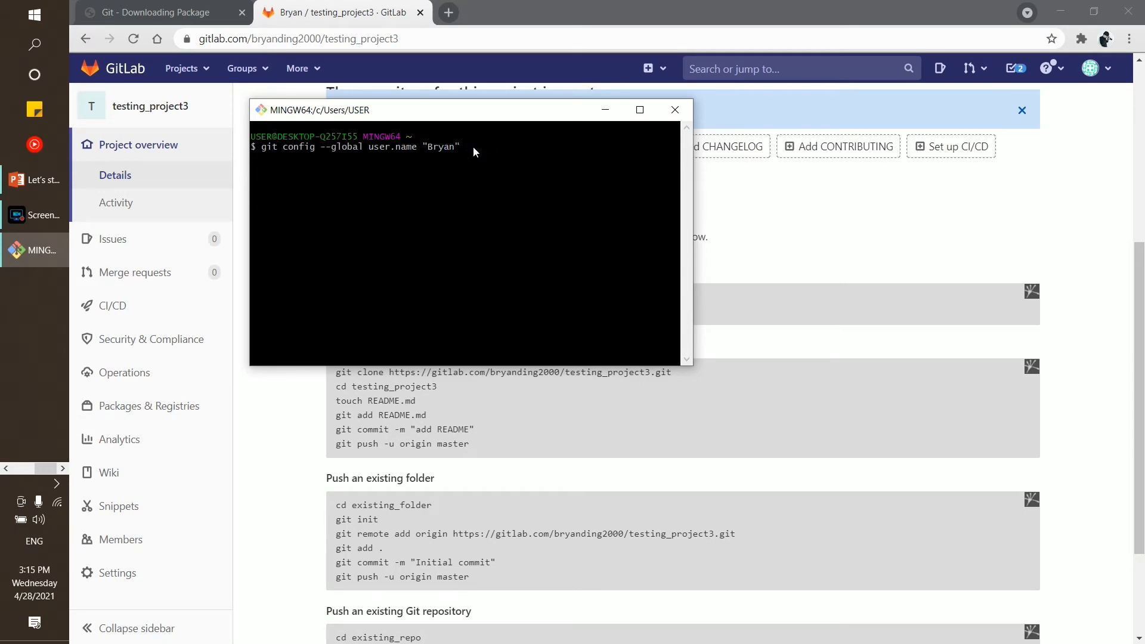
pyautogui.press('Return')
# Copy the git config --global user.email command from GitLab, paste it into Git Bash and run it
pyautogui.hotkey('alt', 'Tab')
pyautogui.moveTo(337, 312); pyautogui.dragTo(646, 314)
pyautogui.rightClick(604, 311)
pyautogui.click(627, 323)
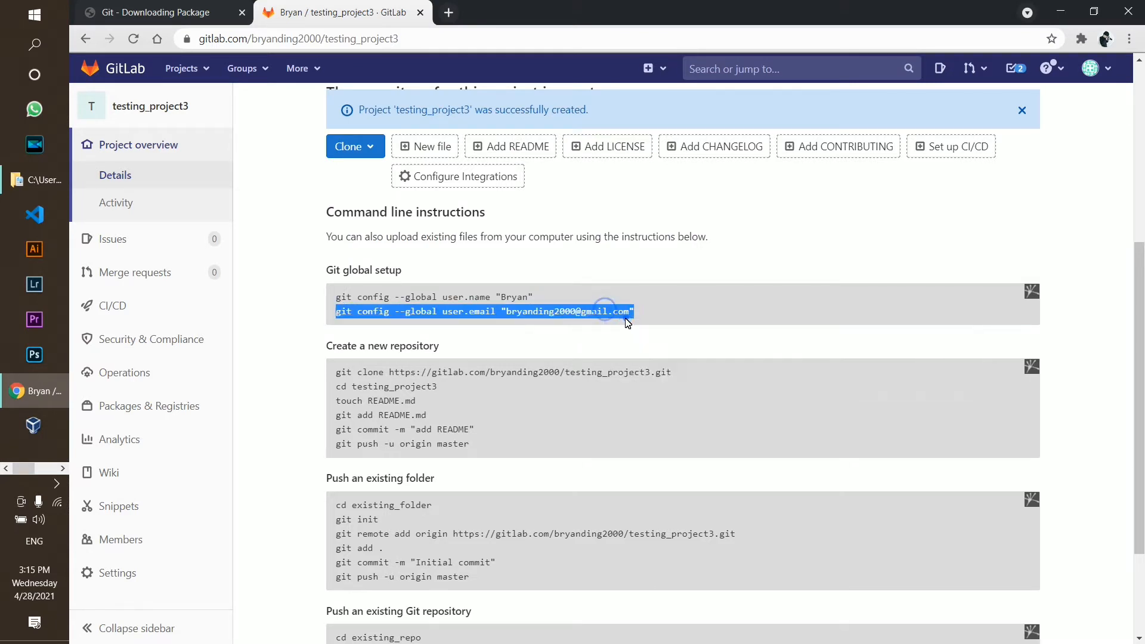
pyautogui.hotkey('alt', 'Tab')
pyautogui.rightClick(328, 215)
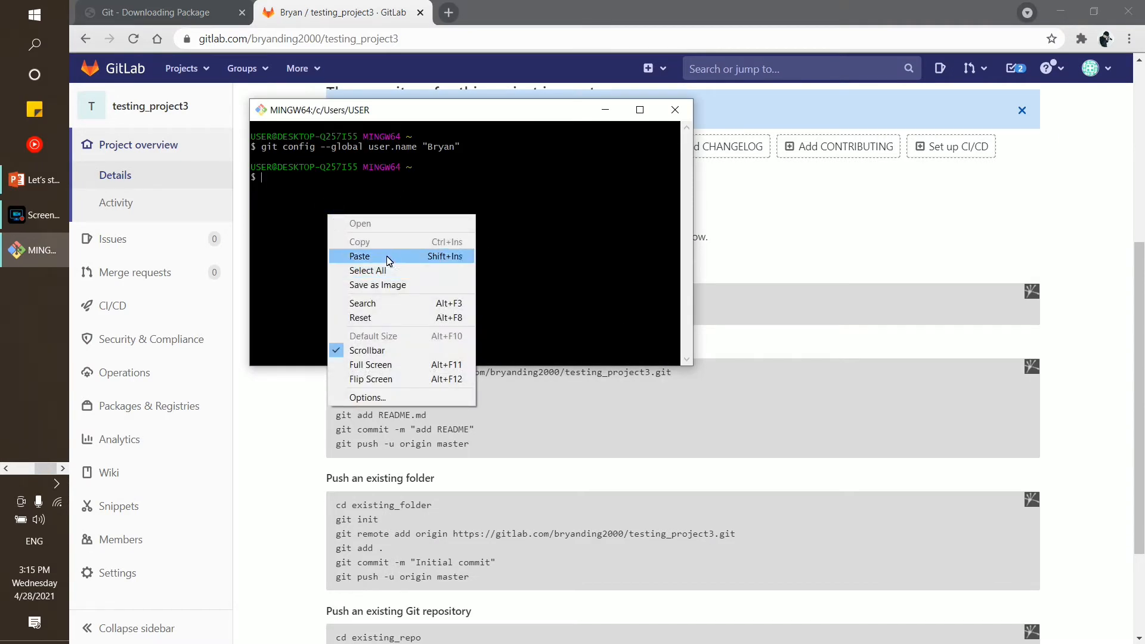
pyautogui.click(387, 258)
pyautogui.press('Return')
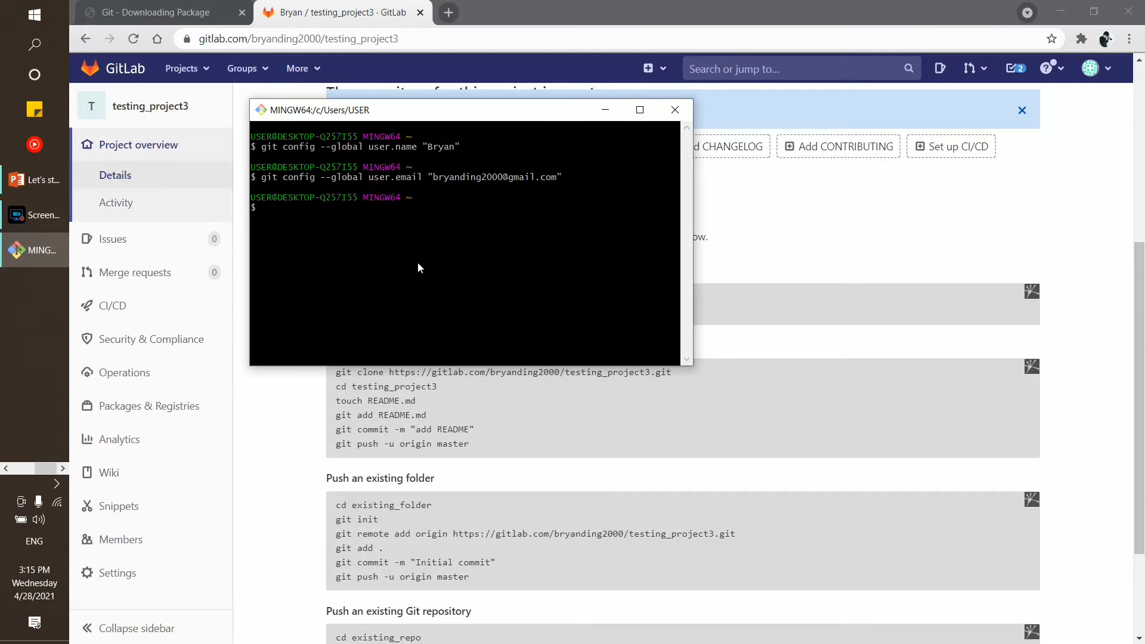
pyautogui.press('Up')
pyautogui.press('Up')
# Run git config --global user.name with no value to confirm the configured name
pyautogui.press('BackSpace')
pyautogui.press('BackSpace')
pyautogui.press('BackSpace')
pyautogui.press('BackSpace')
pyautogui.press('BackSpace')
pyautogui.press('BackSpace')
pyautogui.press('BackSpace')
pyautogui.press('BackSpace')
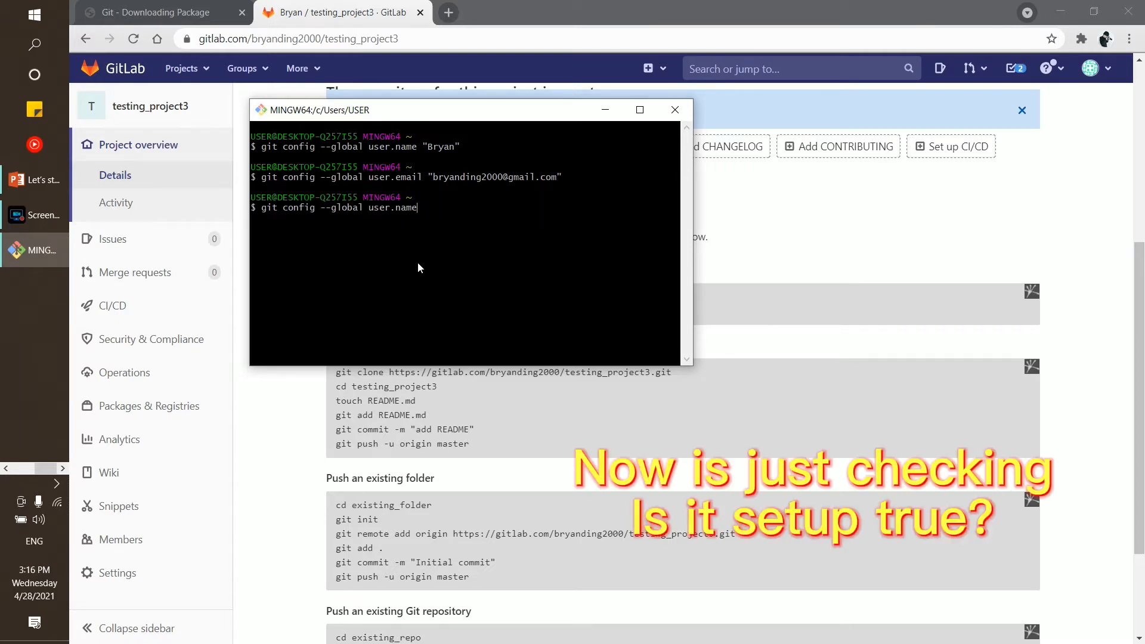
pyautogui.doubleClick(289, 209)
pyautogui.moveTo(355, 207); pyautogui.dragTo(426, 209)
pyautogui.click(426, 207)
pyautogui.press('Return')
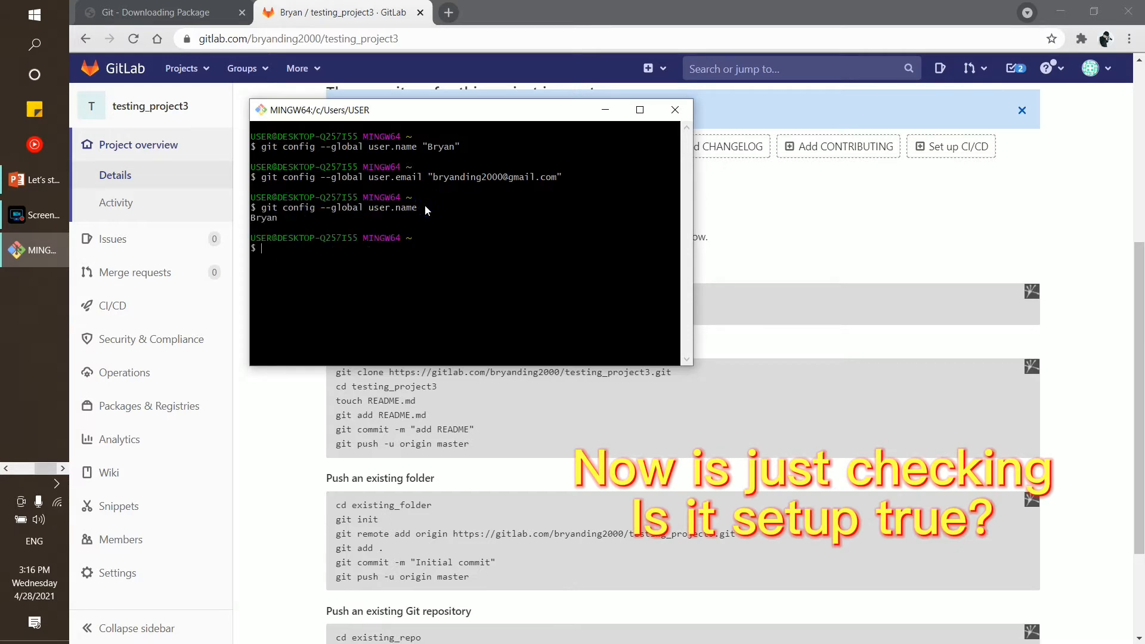
pyautogui.tripleClick(277, 220)
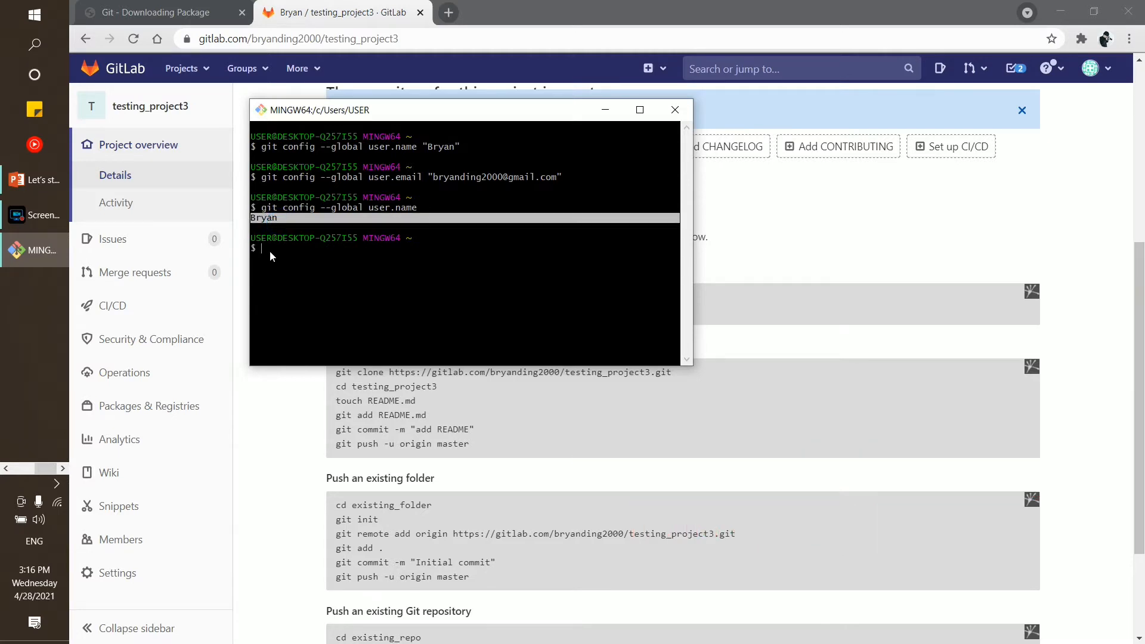
pyautogui.click(292, 251)
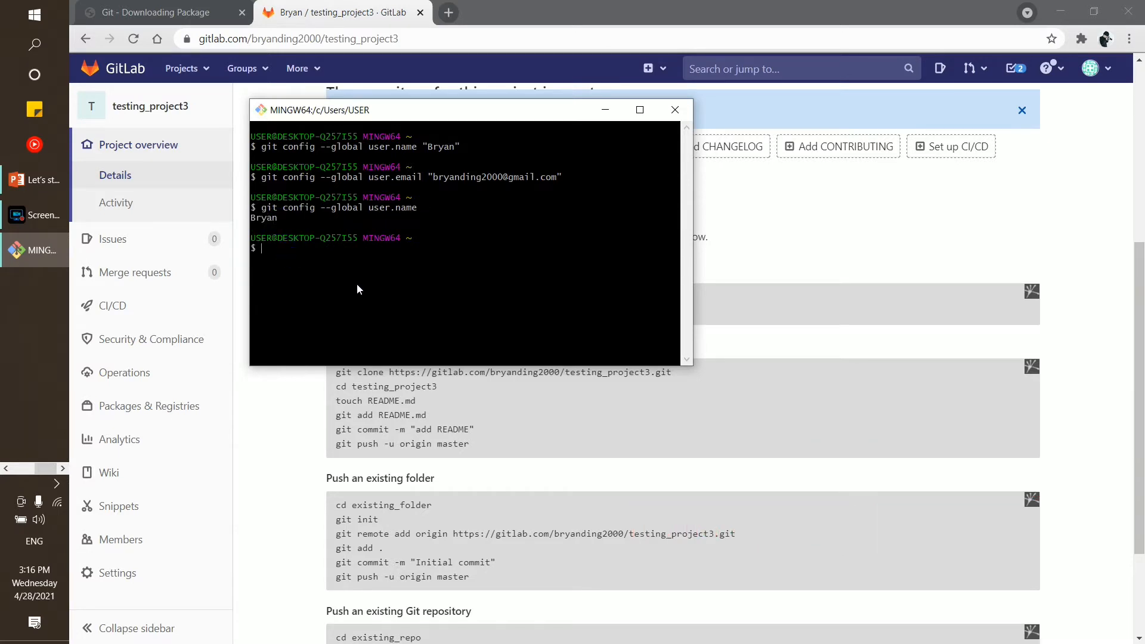
# Run git config --global user.email with no value to confirm the e-mail, and move the terminal aside
pyautogui.press('Up')
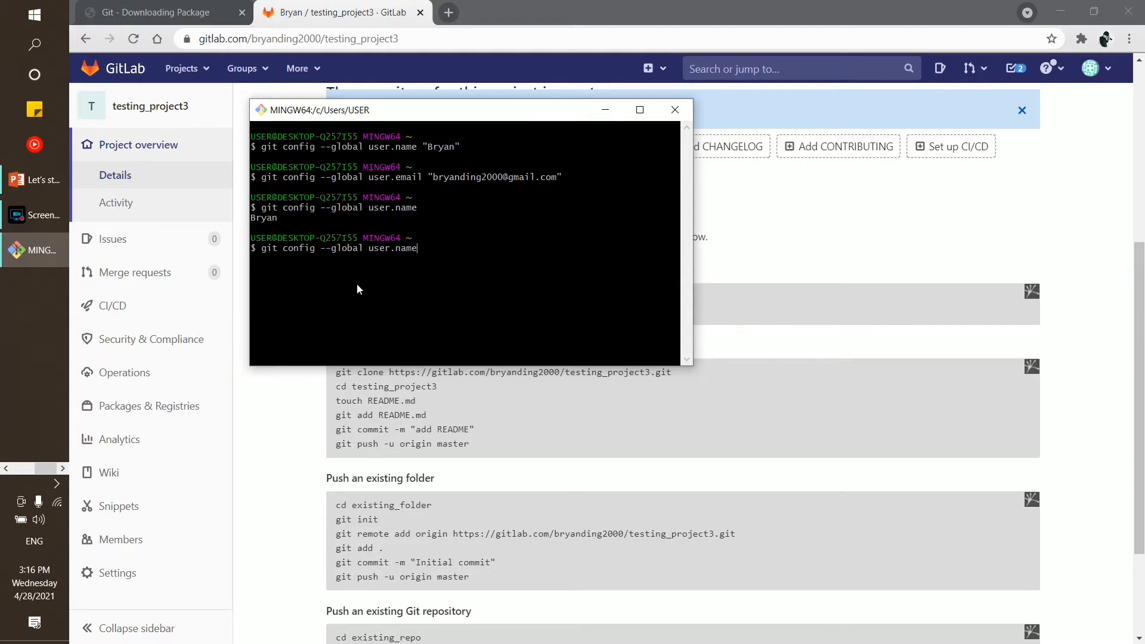
pyautogui.press('Up')
pyautogui.press('BackSpace')
pyautogui.press('BackSpace')
pyautogui.press('BackSpace')
pyautogui.press('BackSpace')
pyautogui.press('BackSpace')
pyautogui.press('BackSpace')
pyautogui.press('BackSpace')
pyautogui.press('BackSpace')
pyautogui.press('BackSpace')
pyautogui.press('BackSpace')
pyautogui.press('BackSpace')
pyautogui.press('BackSpace')
pyautogui.press('BackSpace')
pyautogui.press('BackSpace')
pyautogui.press('BackSpace')
pyautogui.press('BackSpace')
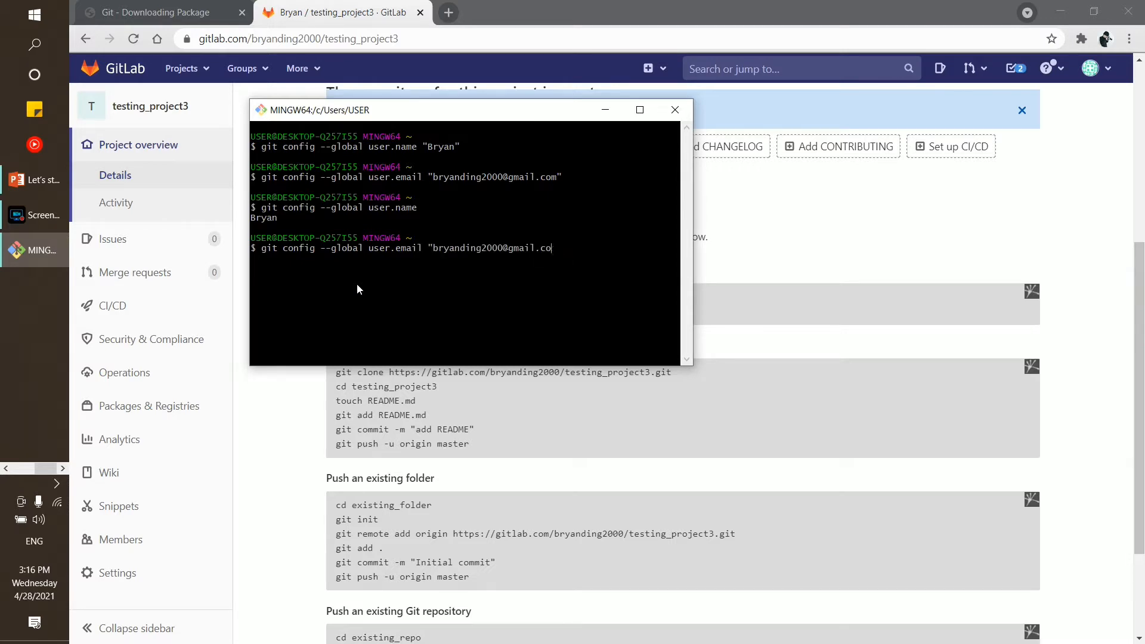
pyautogui.press('BackSpace')
pyautogui.press('BackSpace')
pyautogui.press('BackSpace')
pyautogui.press('BackSpace')
pyautogui.press('BackSpace')
pyautogui.press('BackSpace')
pyautogui.press('BackSpace')
pyautogui.press('BackSpace')
pyautogui.press('BackSpace')
pyautogui.press('BackSpace')
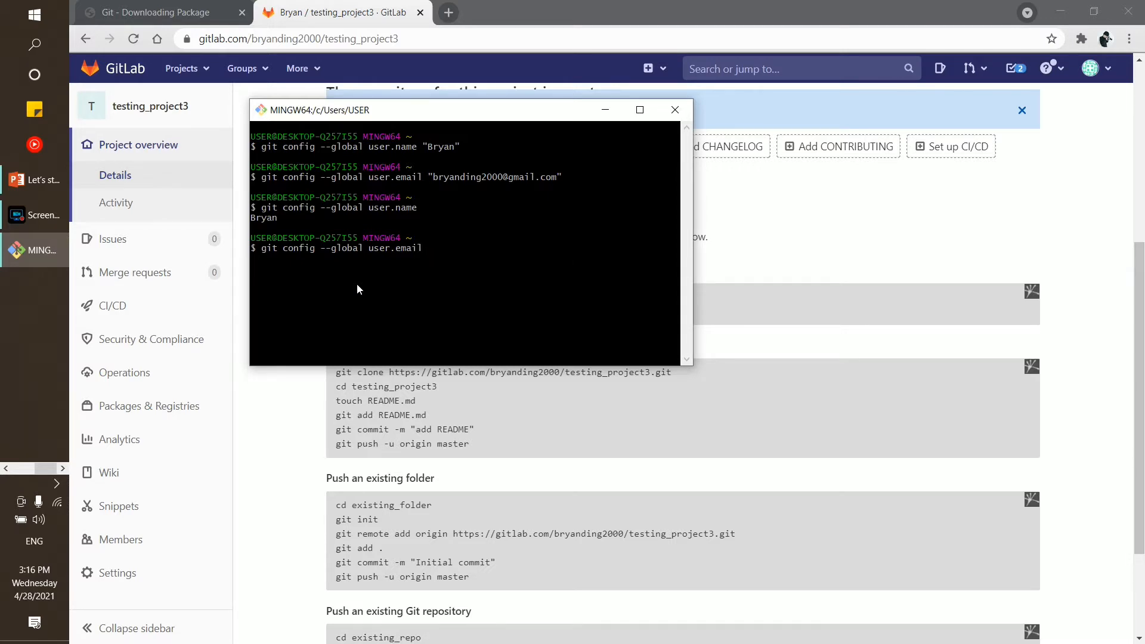
pyautogui.press('Return')
pyautogui.doubleClick(301, 258)
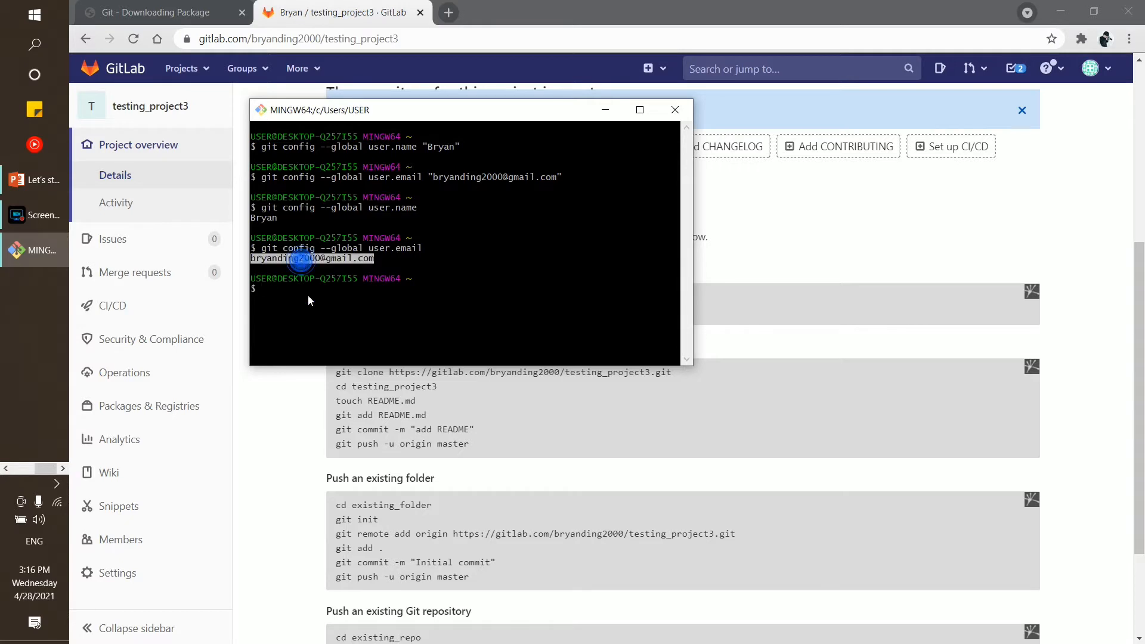
pyautogui.moveTo(341, 121); pyautogui.dragTo(546, 166)
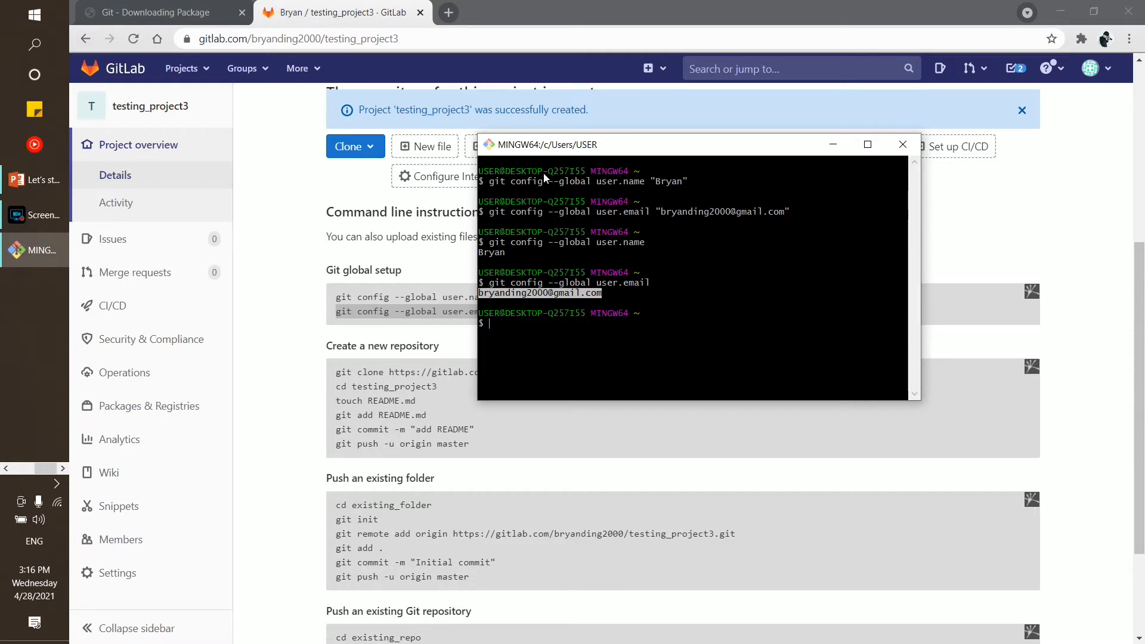
pyautogui.moveTo(559, 151); pyautogui.dragTo(525, 85)
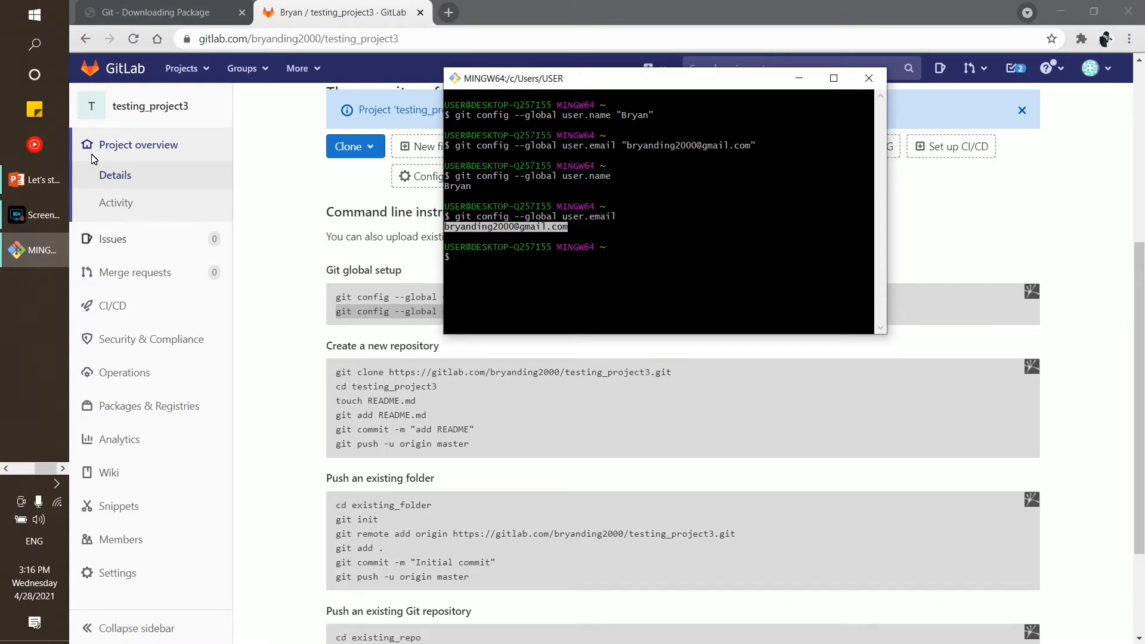
# Return to the GitLab projects dashboard and open testing_project3
pyautogui.click(390, 349)
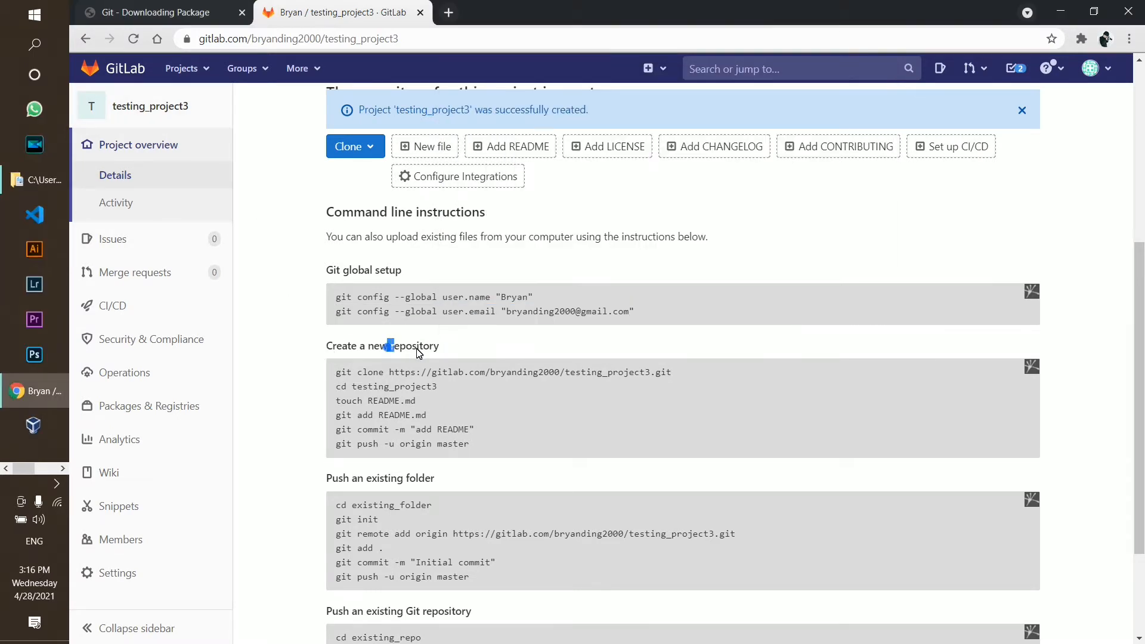
pyautogui.moveTo(388, 349); pyautogui.dragTo(439, 349)
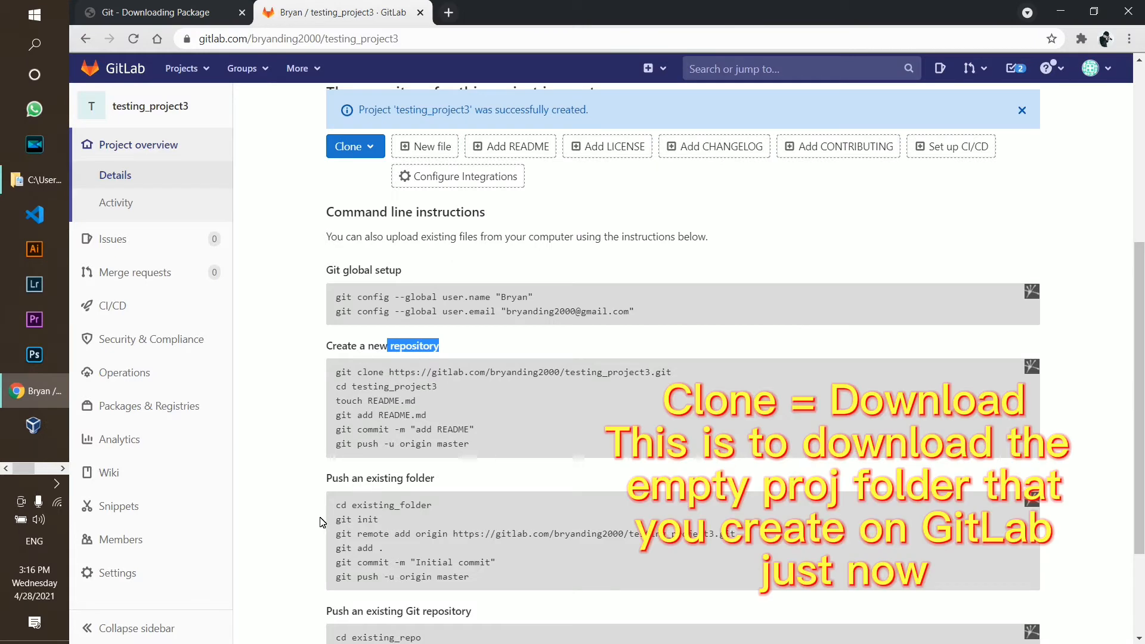
pyautogui.scroll(2, 361, 322)
pyautogui.scroll(-4, 344, 291)
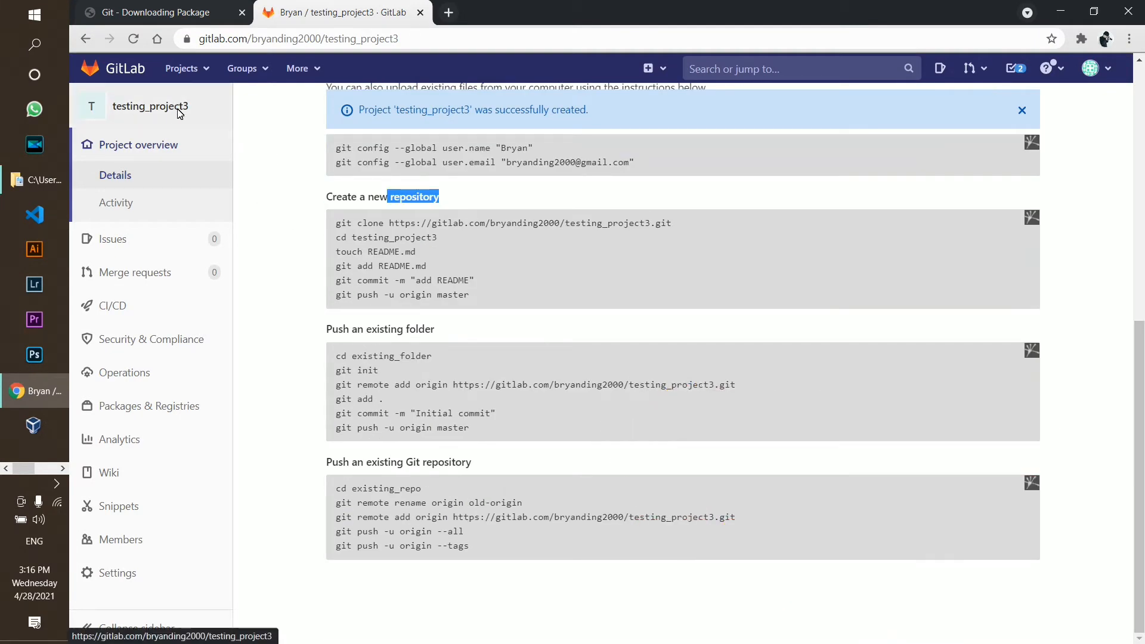
pyautogui.click(117, 74)
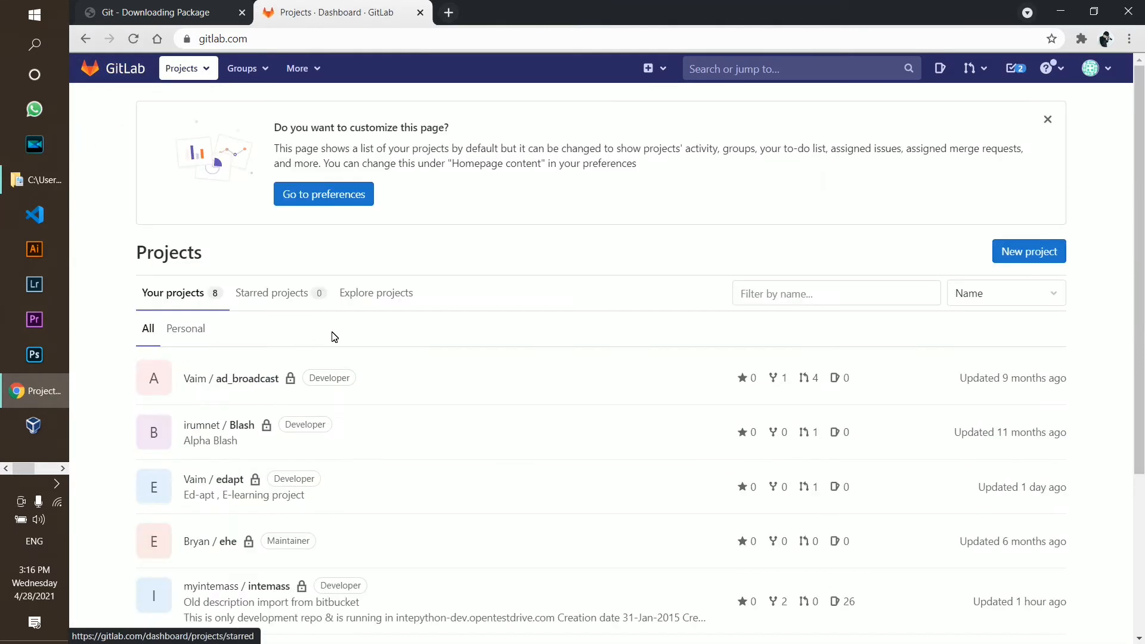
pyautogui.scroll(-4, 286, 506)
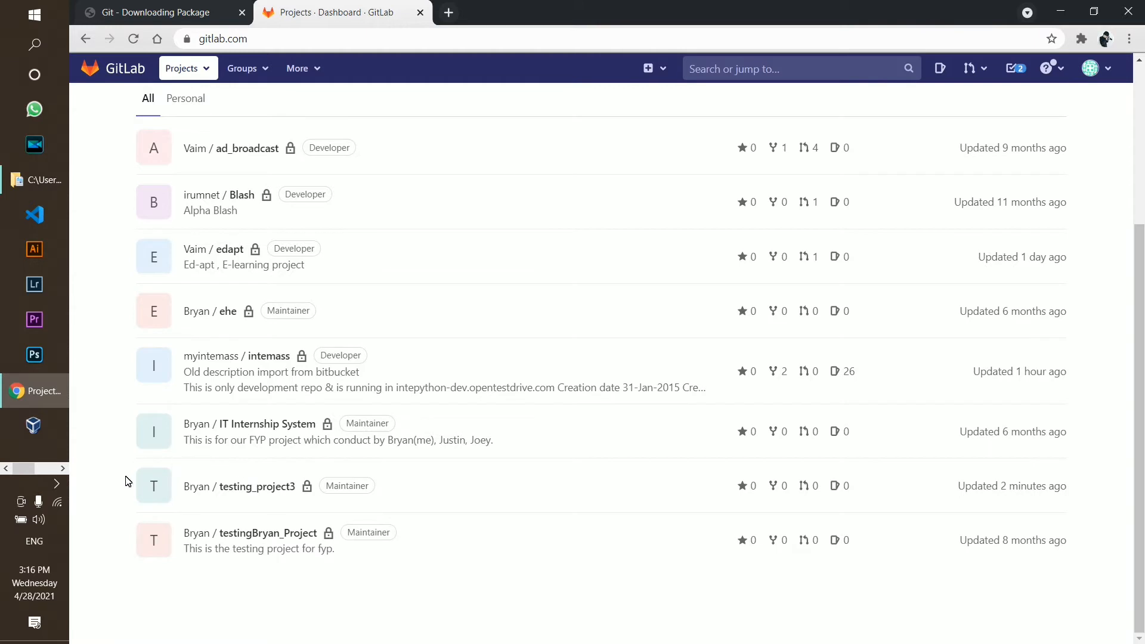
pyautogui.moveTo(112, 463); pyautogui.dragTo(307, 486)
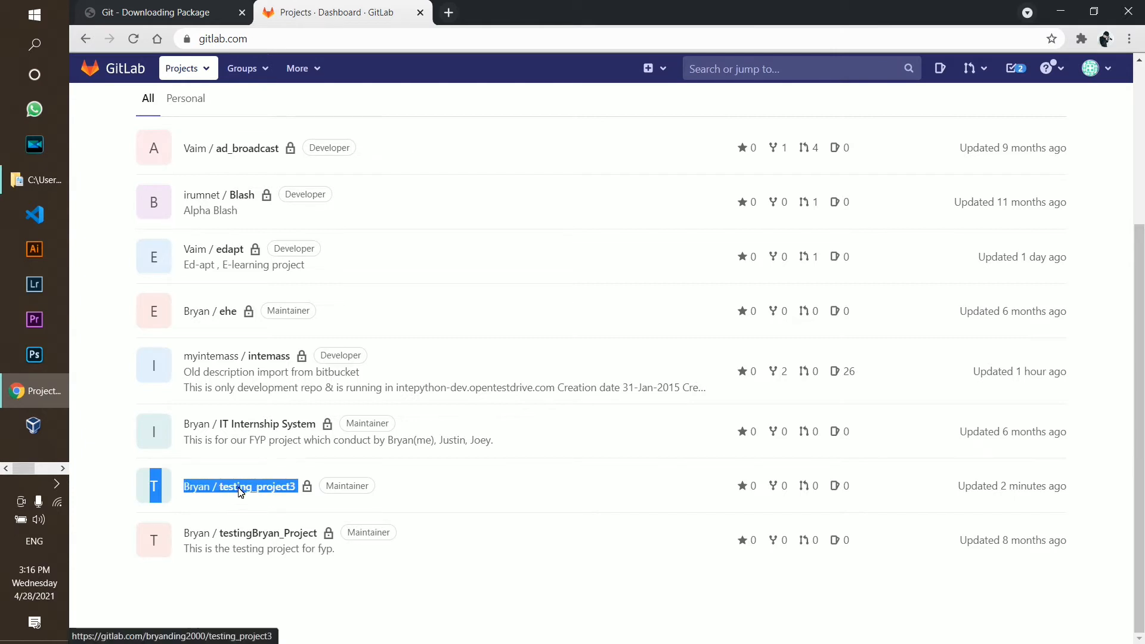
pyautogui.click(227, 499)
# Select and copy the git clone command from the Create a new repository instructions
pyautogui.scroll(-6, 486, 387)
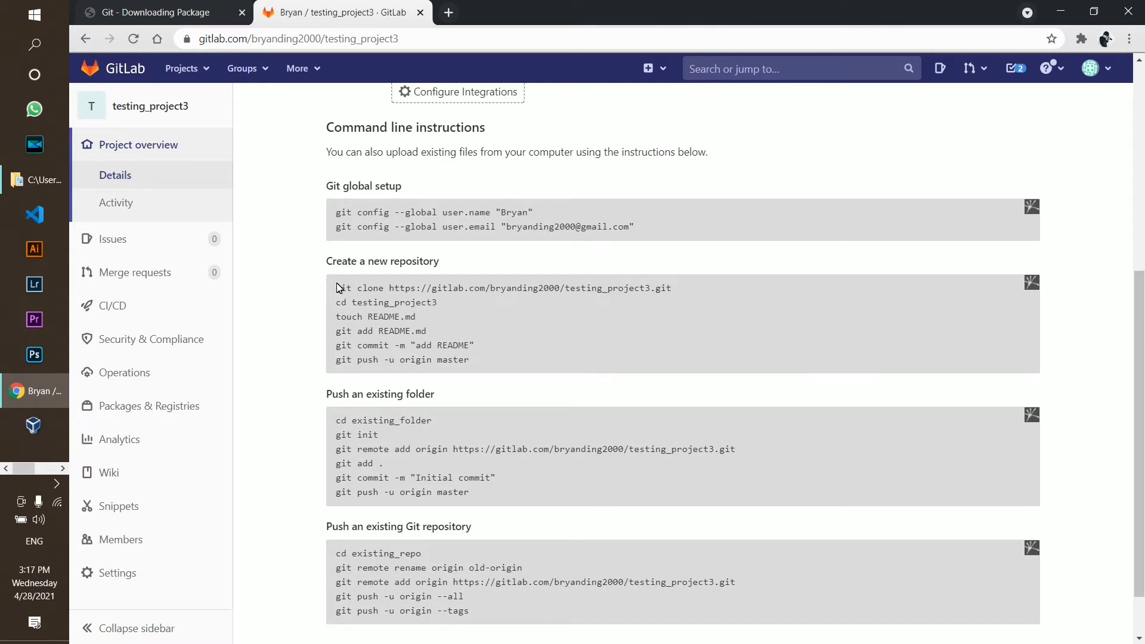
pyautogui.moveTo(339, 291); pyautogui.dragTo(716, 298)
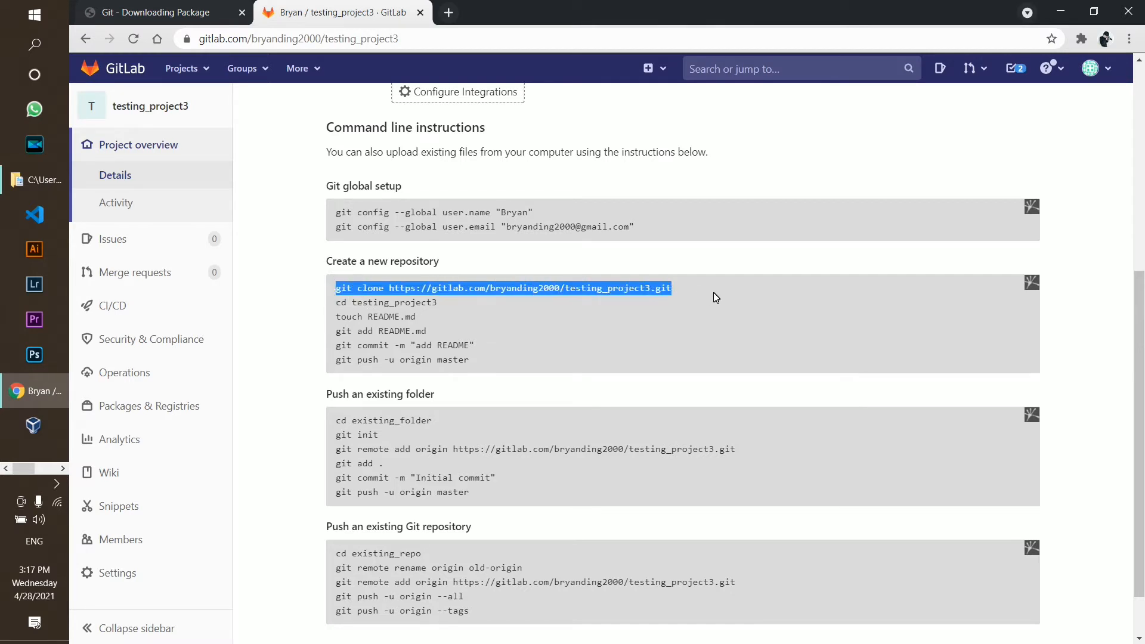
pyautogui.rightClick(635, 285)
pyautogui.click(662, 298)
# Bring Git Bash forward, review the saved global e-mail output, and close the terminal
pyautogui.click(46, 468)
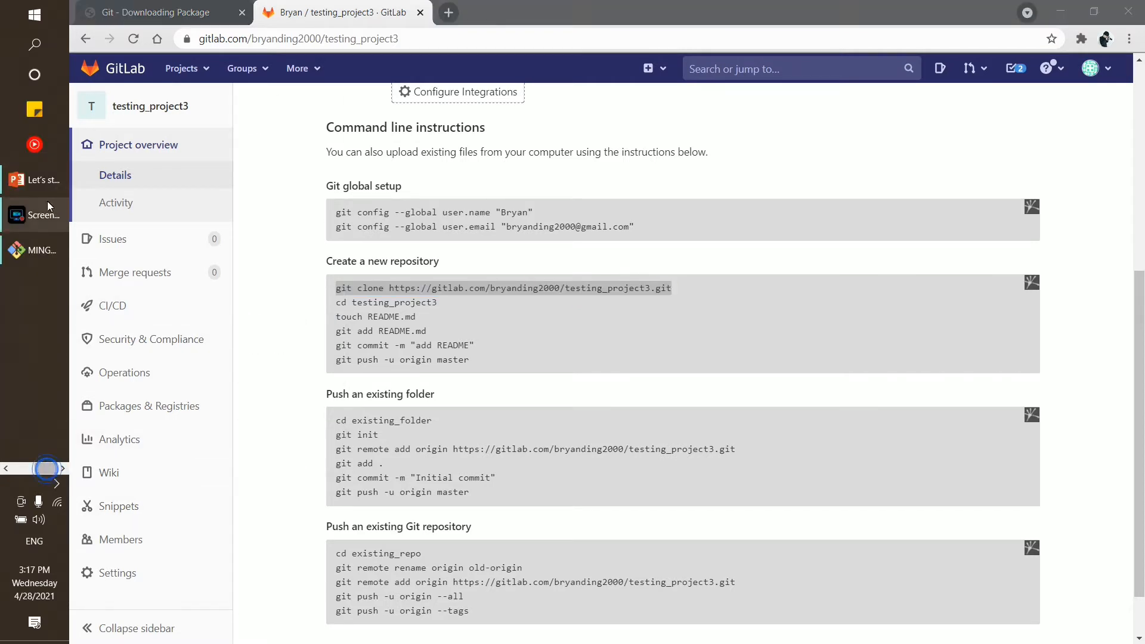
pyautogui.click(39, 257)
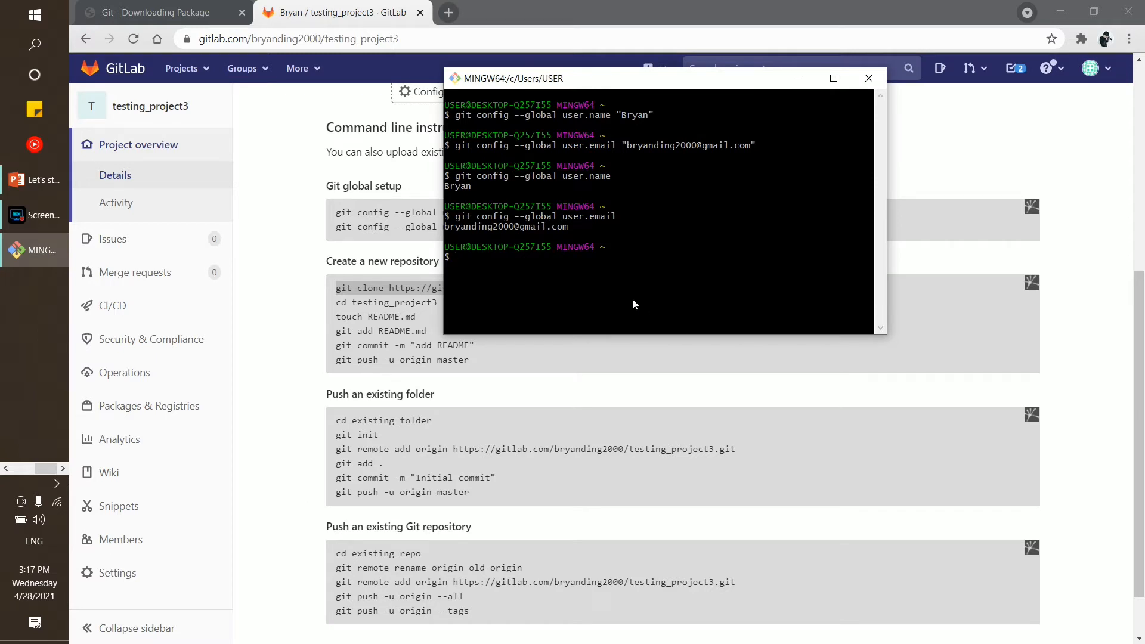
pyautogui.click(584, 228)
pyautogui.moveTo(585, 228); pyautogui.dragTo(444, 217)
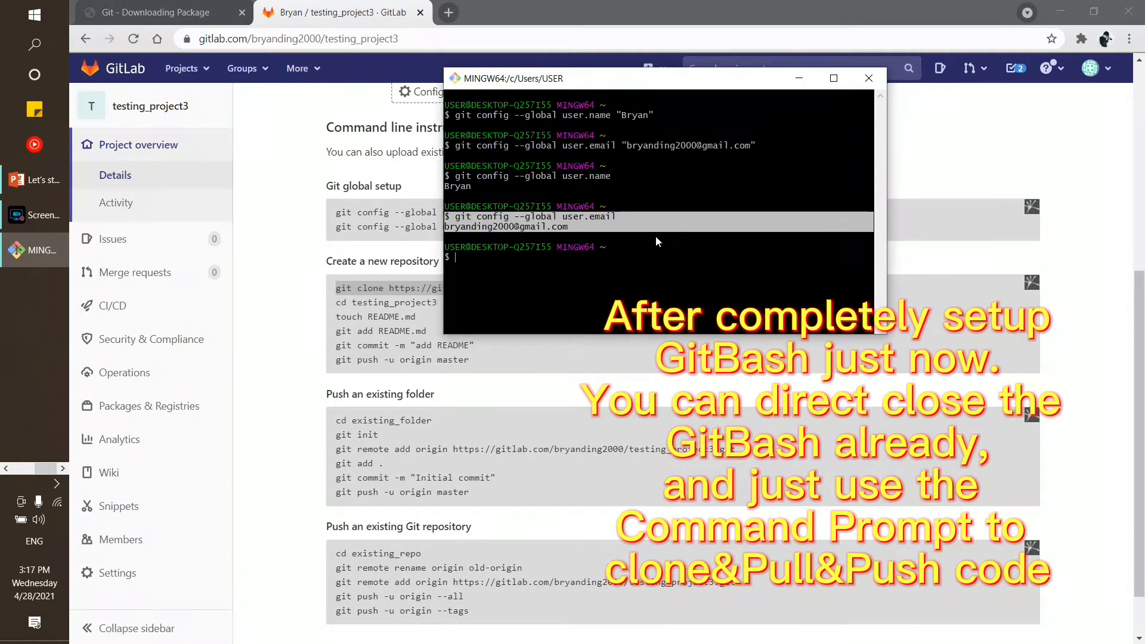
pyautogui.moveTo(585, 83); pyautogui.dragTo(384, 204)
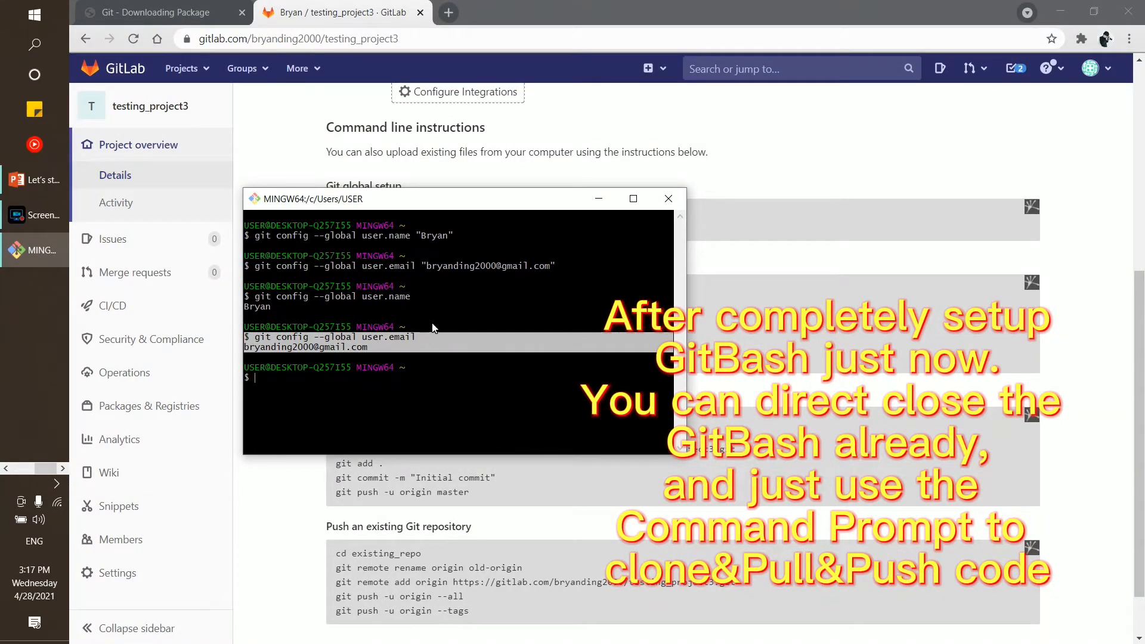
pyautogui.moveTo(554, 193); pyautogui.dragTo(556, 203)
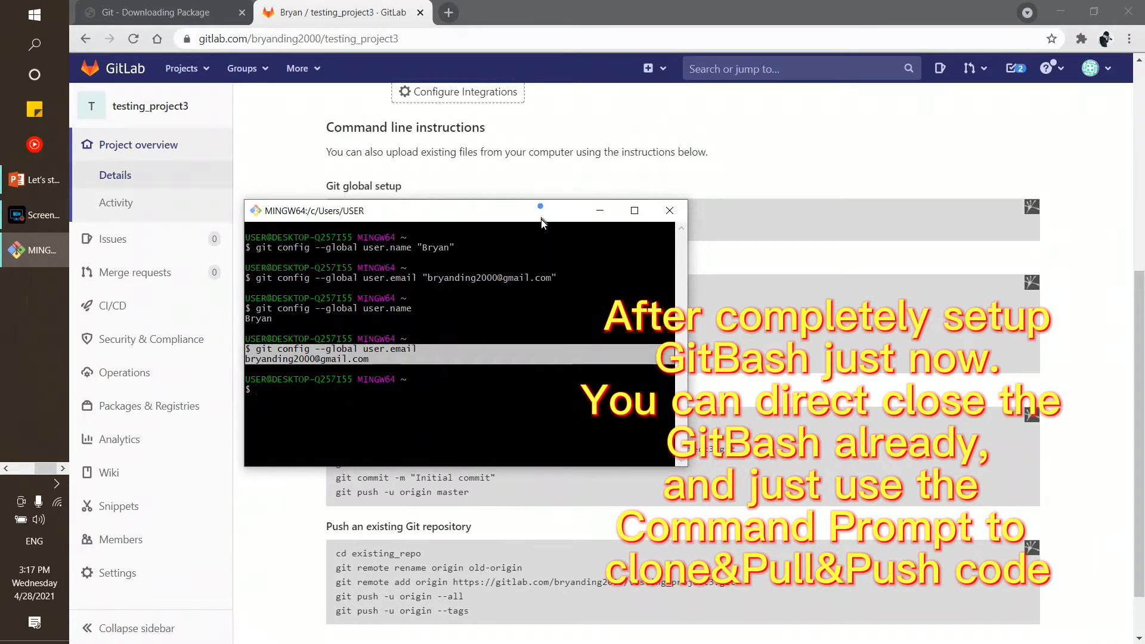
pyautogui.click(670, 210)
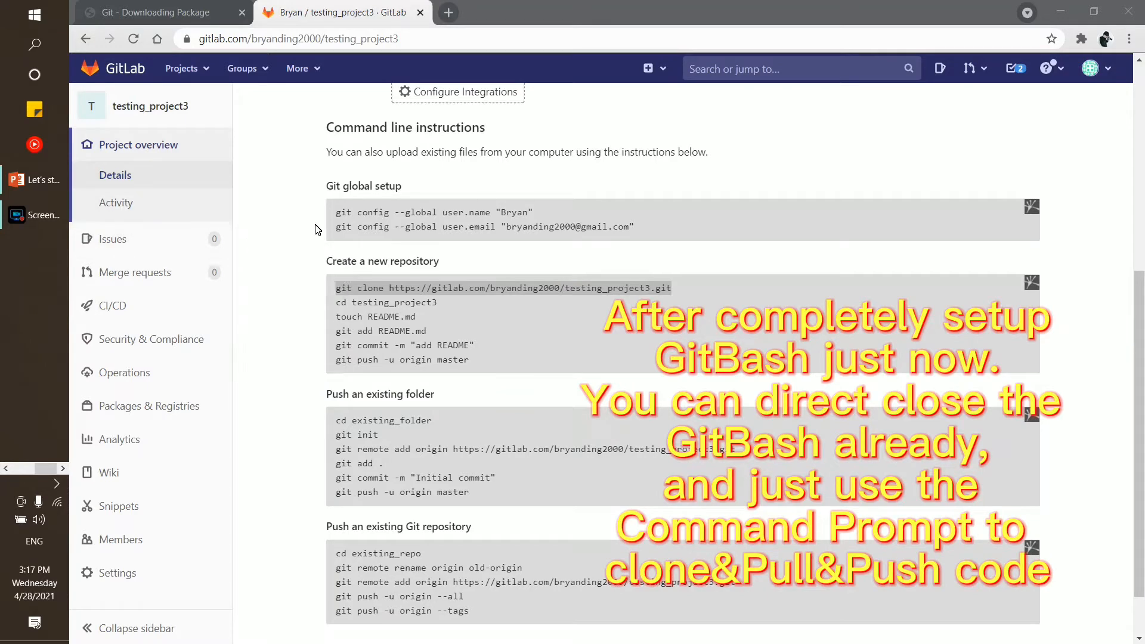
pyautogui.scroll(4, 271, 215)
pyautogui.scroll(-5, 179, 251)
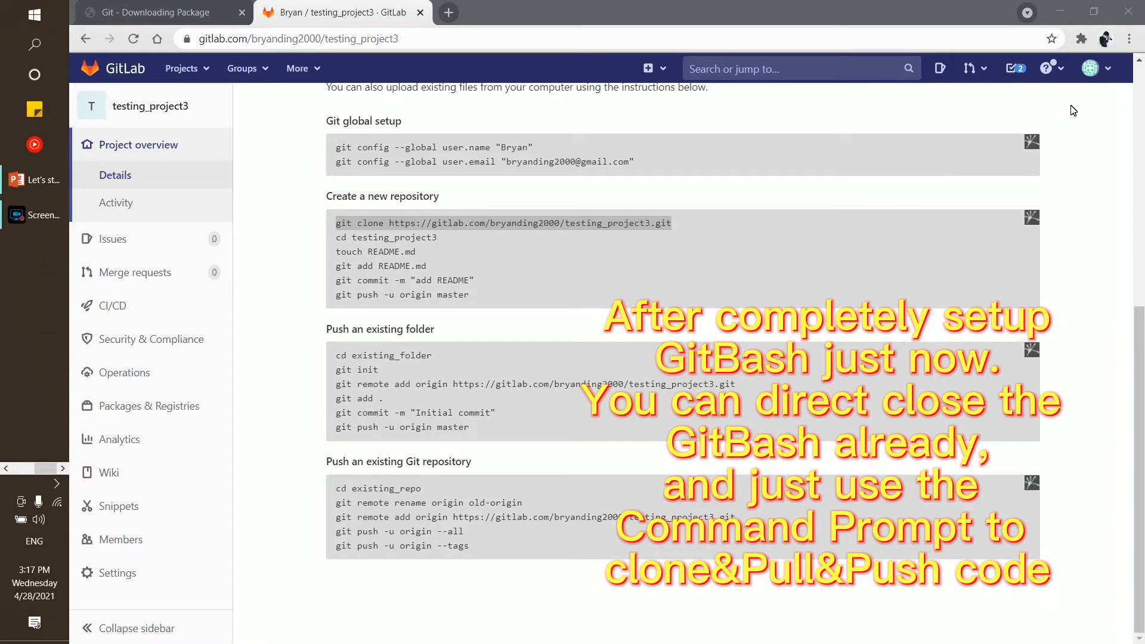
# Go to Preferences > Password and click into the current, new and confirm password fields
pyautogui.click(1108, 67)
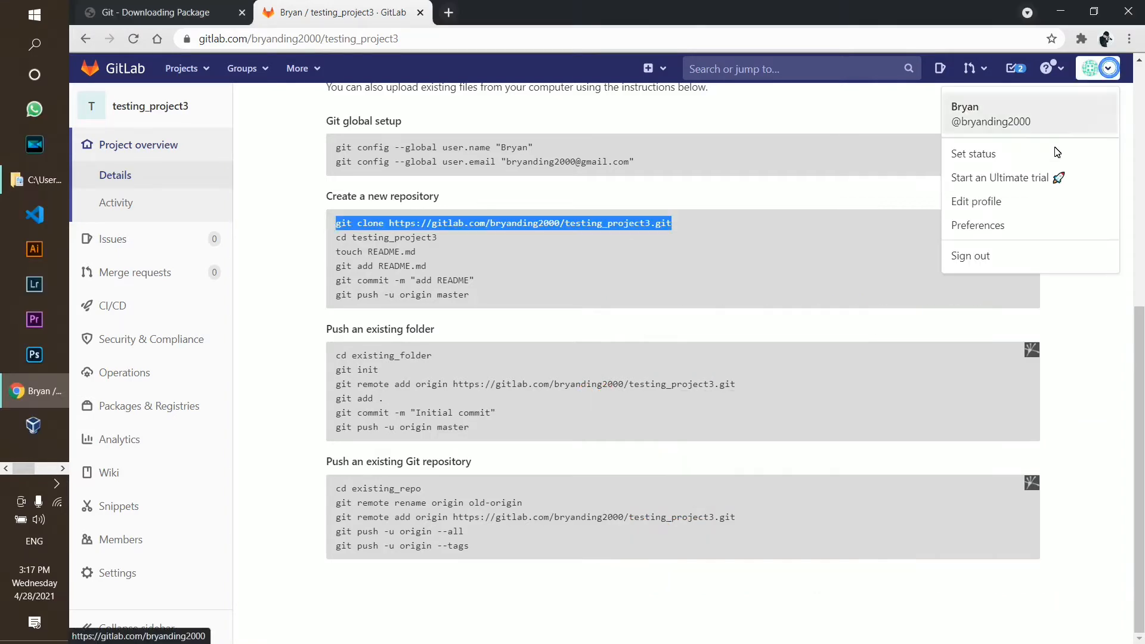
pyautogui.click(1012, 223)
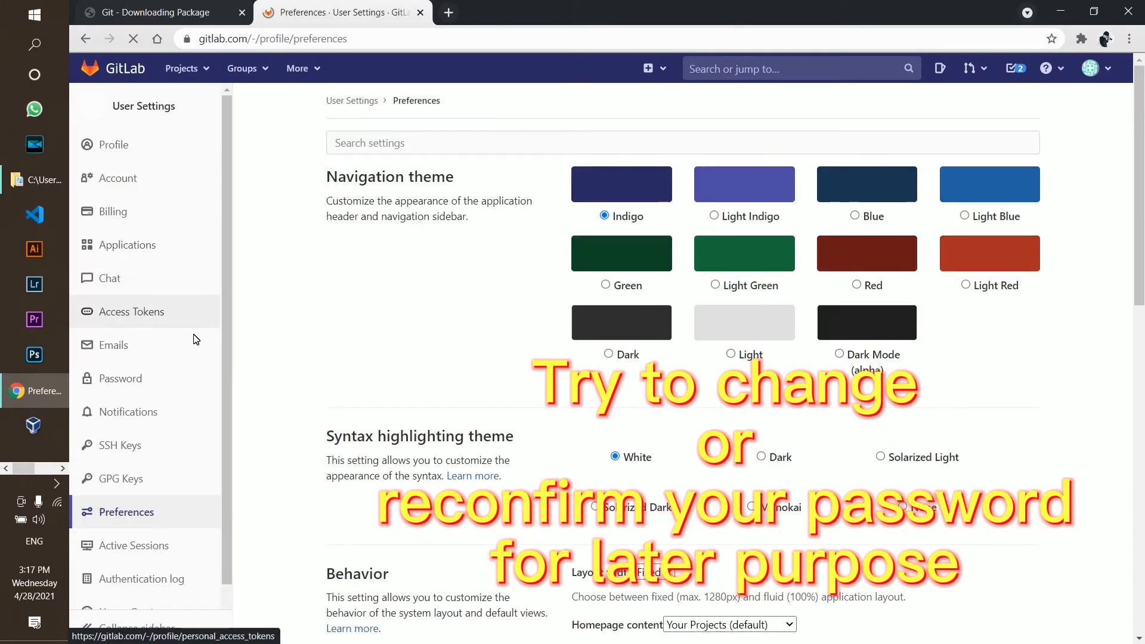
pyautogui.click(153, 377)
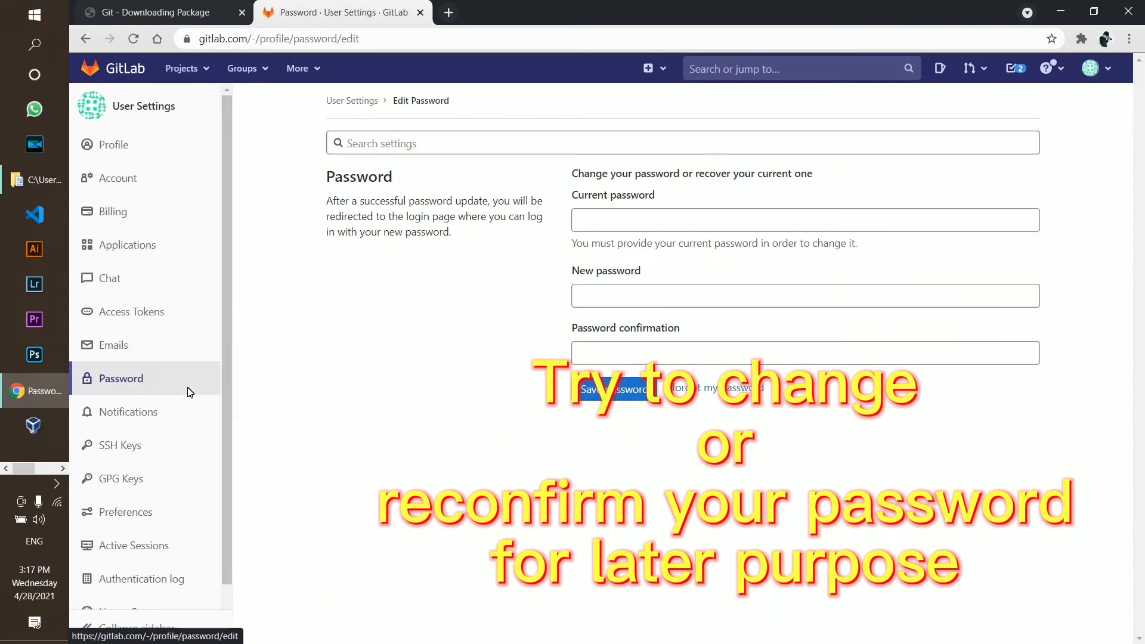
pyautogui.click(640, 229)
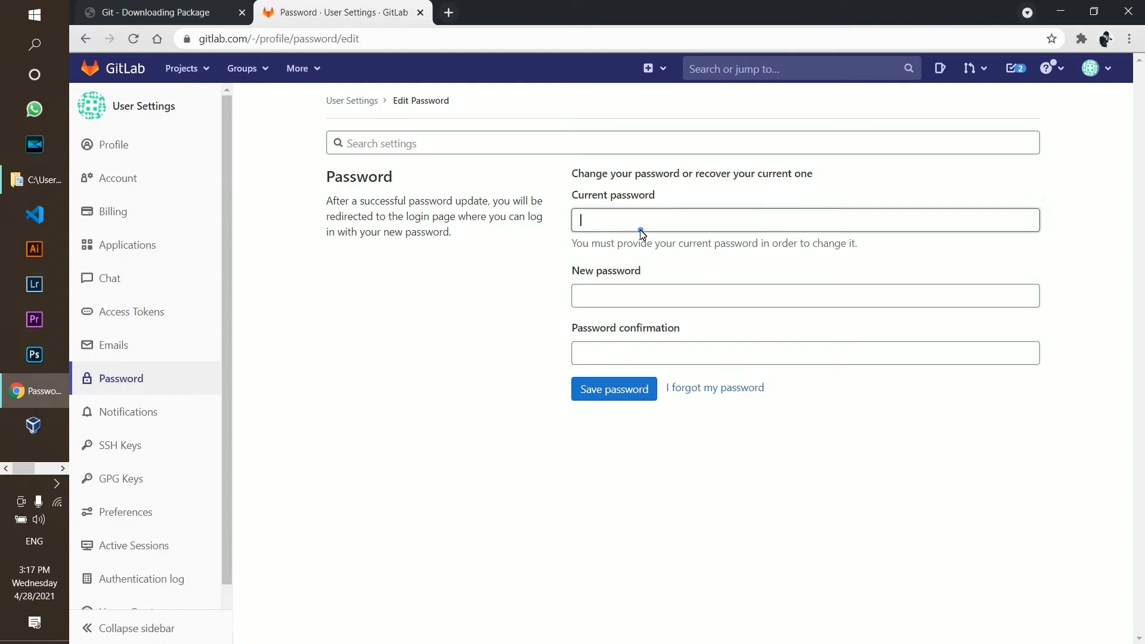
pyautogui.click(650, 303)
pyautogui.click(649, 351)
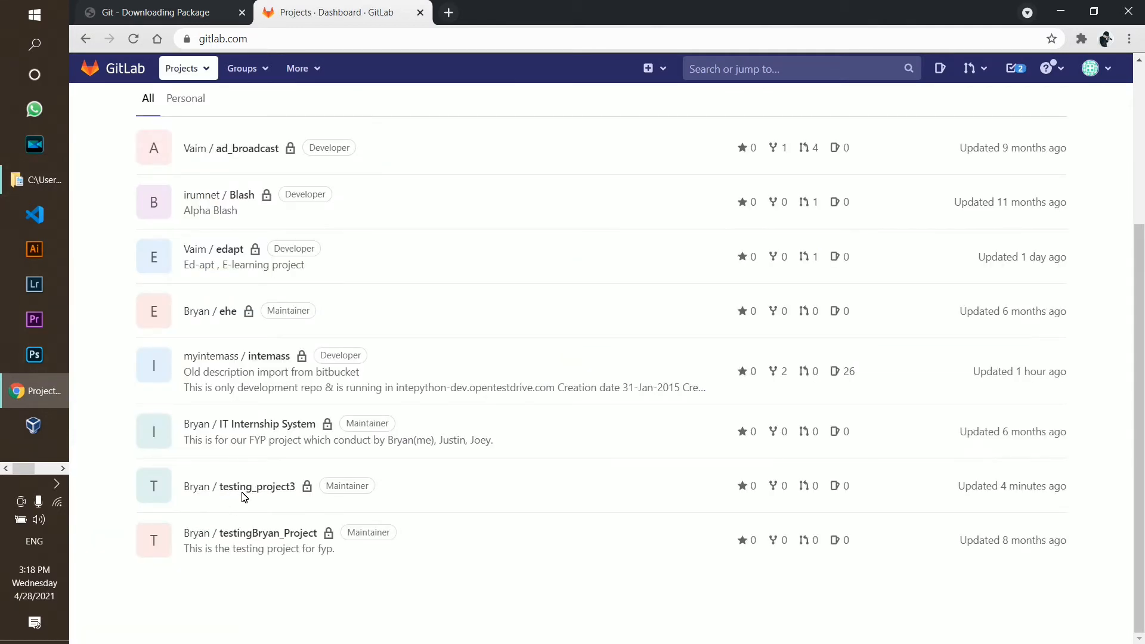
# Open testing_project3 and copy its git clone command line
pyautogui.click(244, 497)
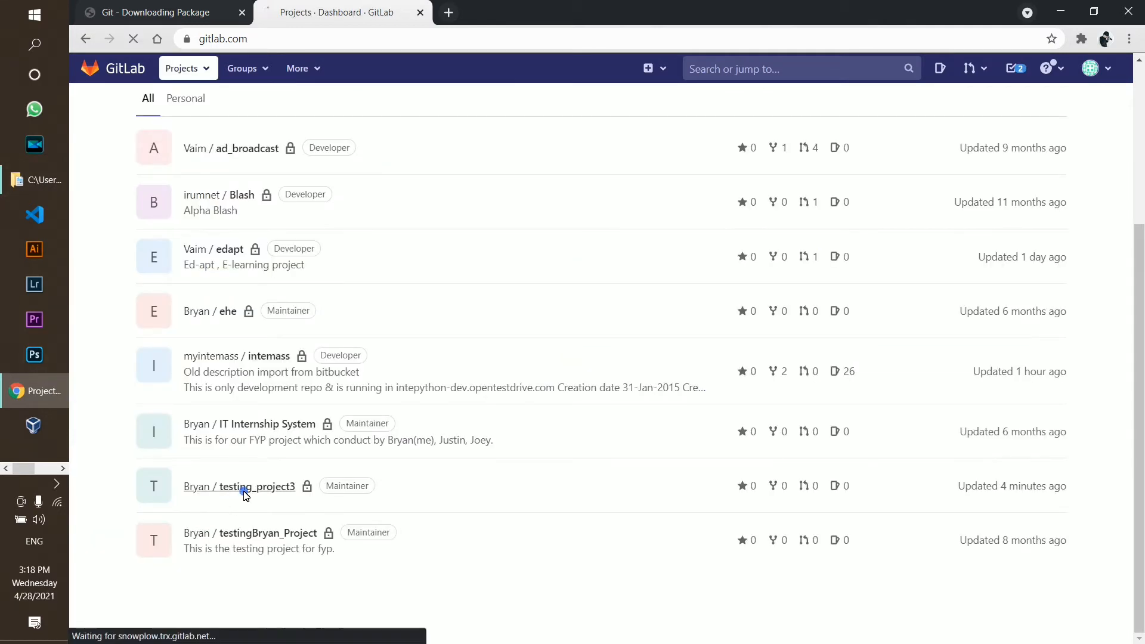
pyautogui.scroll(-2, 473, 383)
pyautogui.scroll(-5, 473, 383)
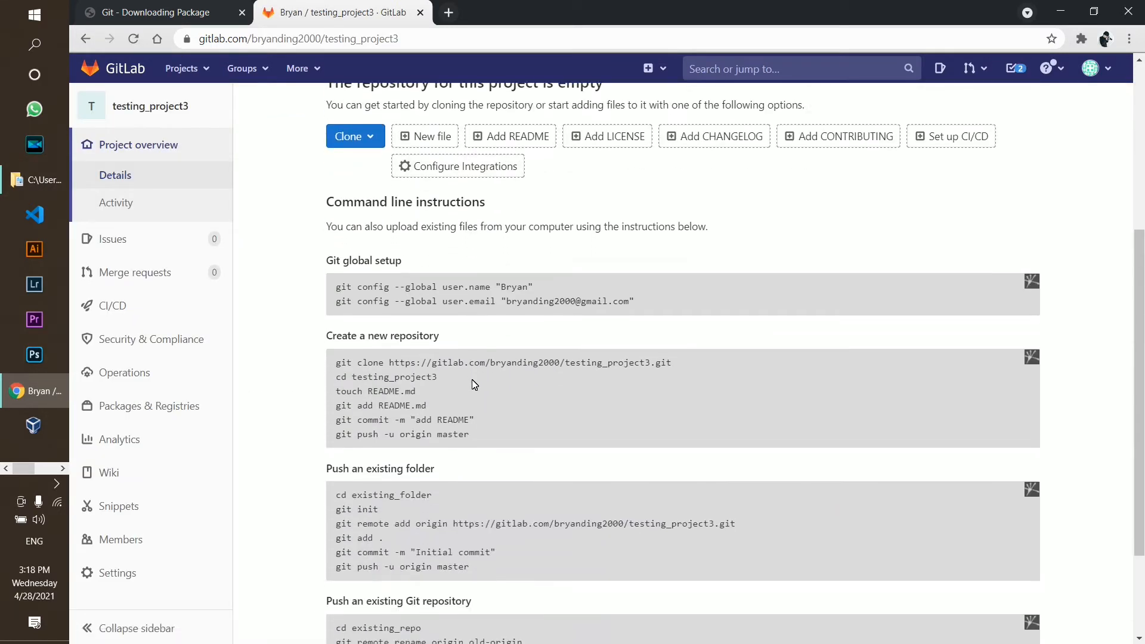
pyautogui.tripleClick(361, 224)
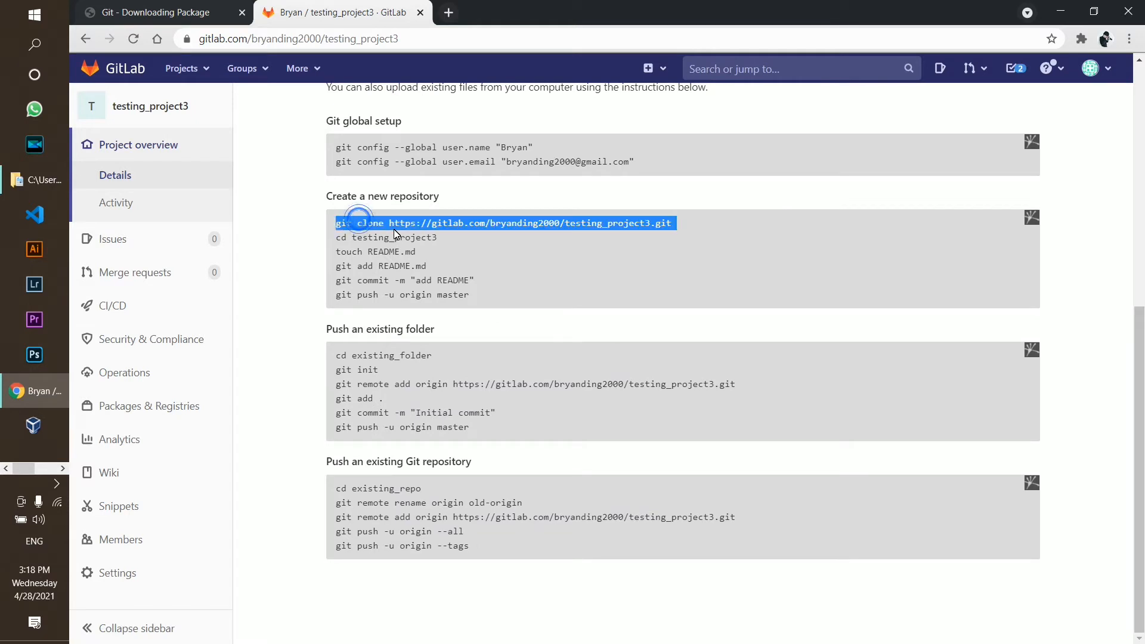
pyautogui.rightClick(395, 234)
pyautogui.click(358, 238)
pyautogui.moveTo(293, 296)
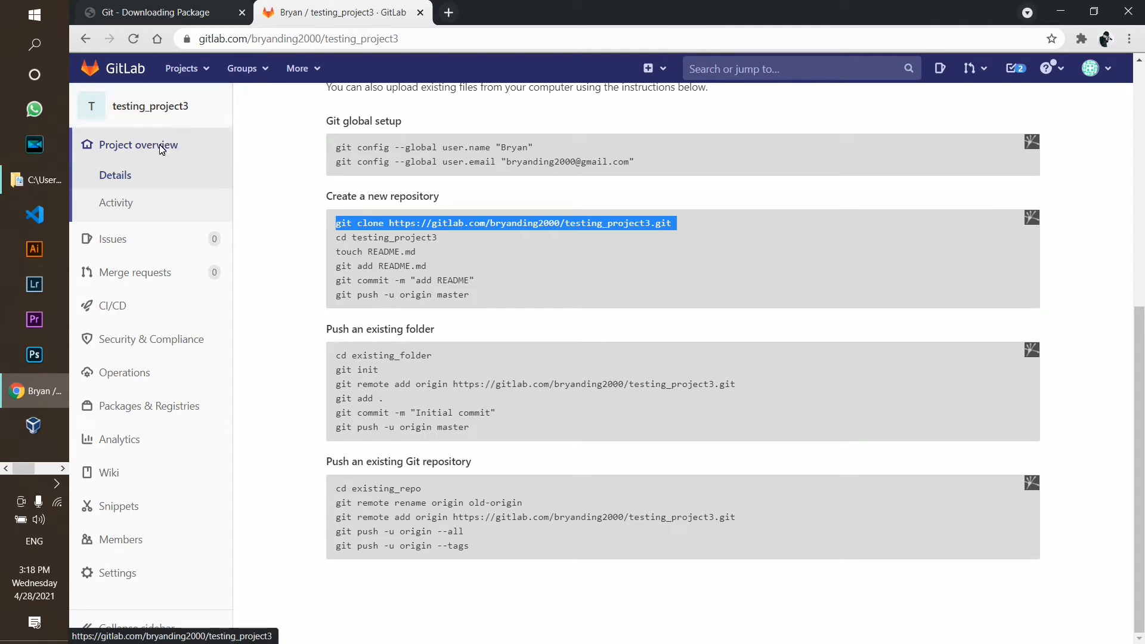
pyautogui.click(41, 469)
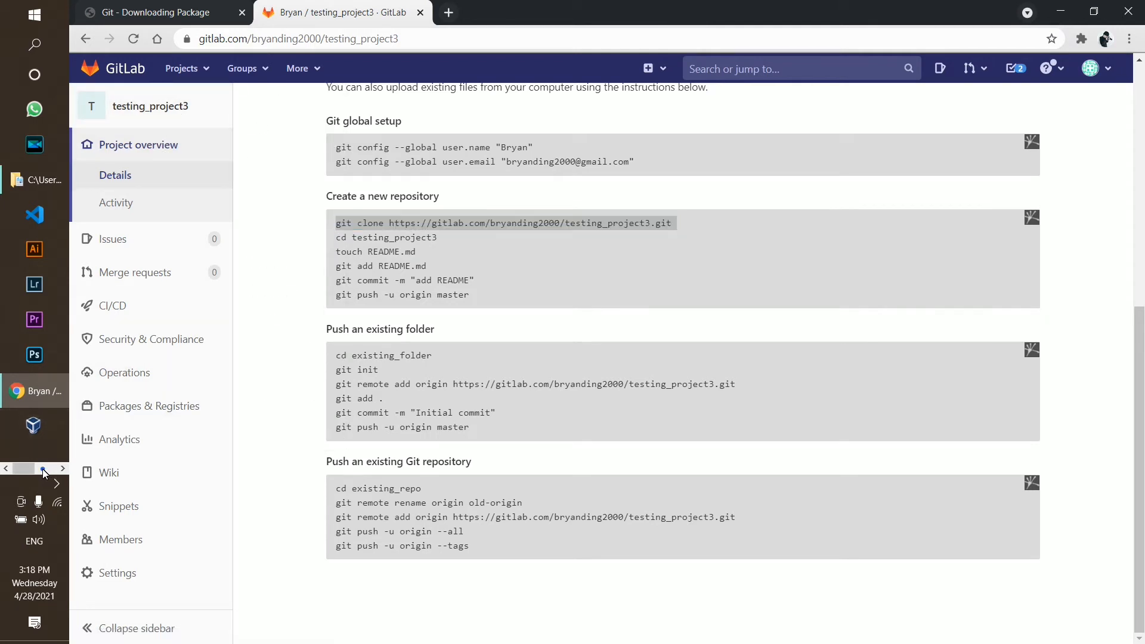
# Launch Command Prompt by searching 'cmd' and move the console aside
pyautogui.click(4, 3)
pyautogui.write('cmd')
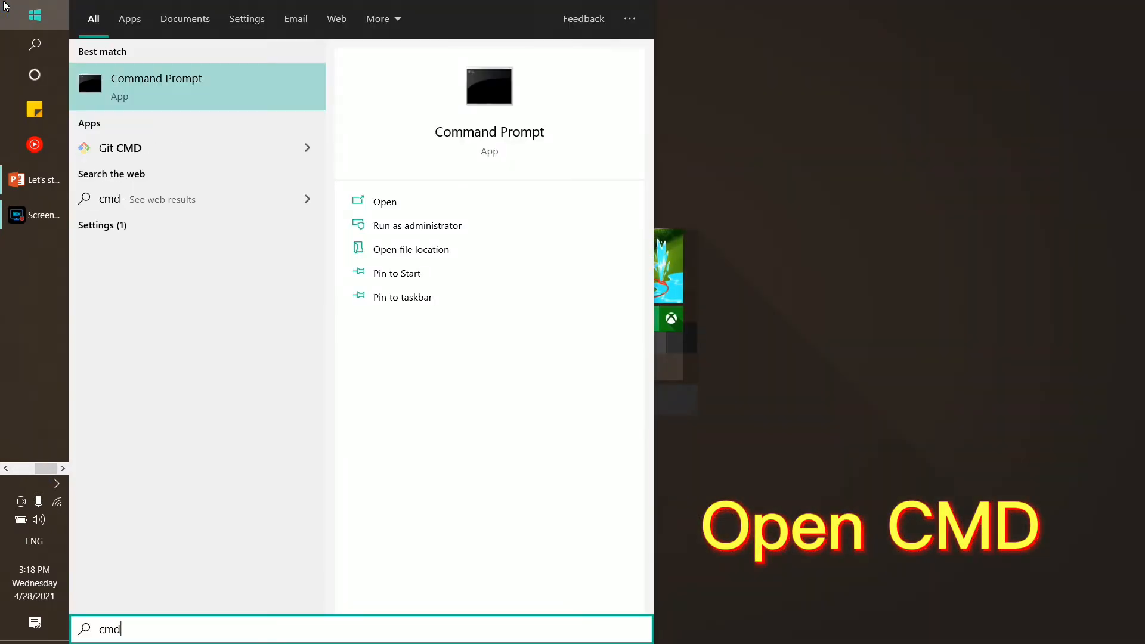
pyautogui.press('Return')
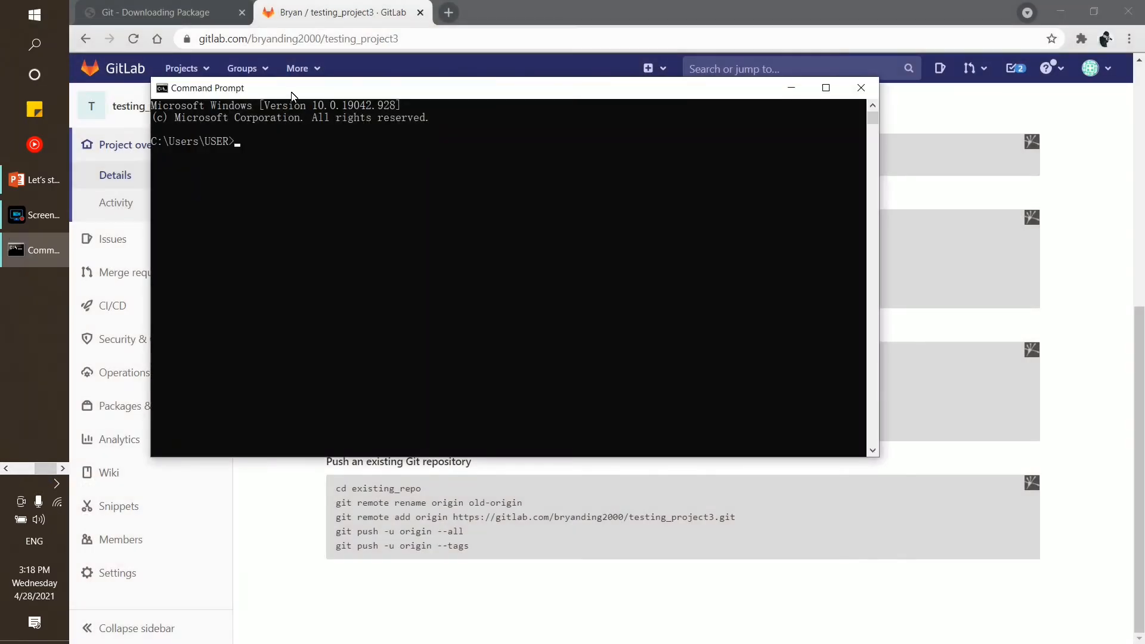
pyautogui.moveTo(291, 82); pyautogui.dragTo(551, 268)
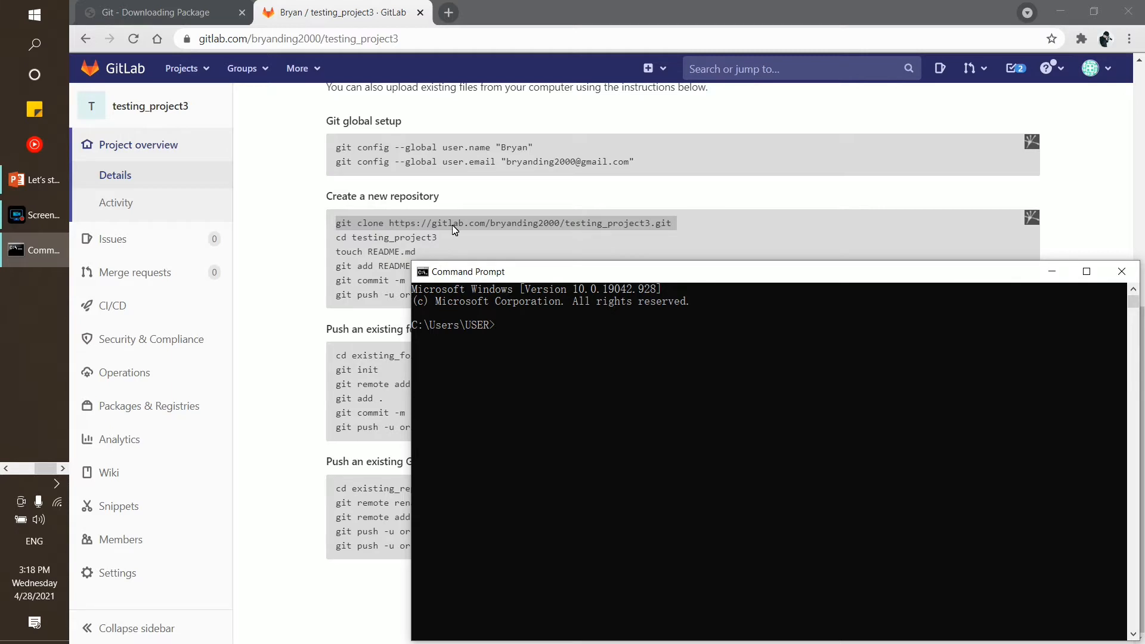
# Paste and run the git clone command, which fails with HTTP Basic: Access denied
pyautogui.rightClick(512, 327)
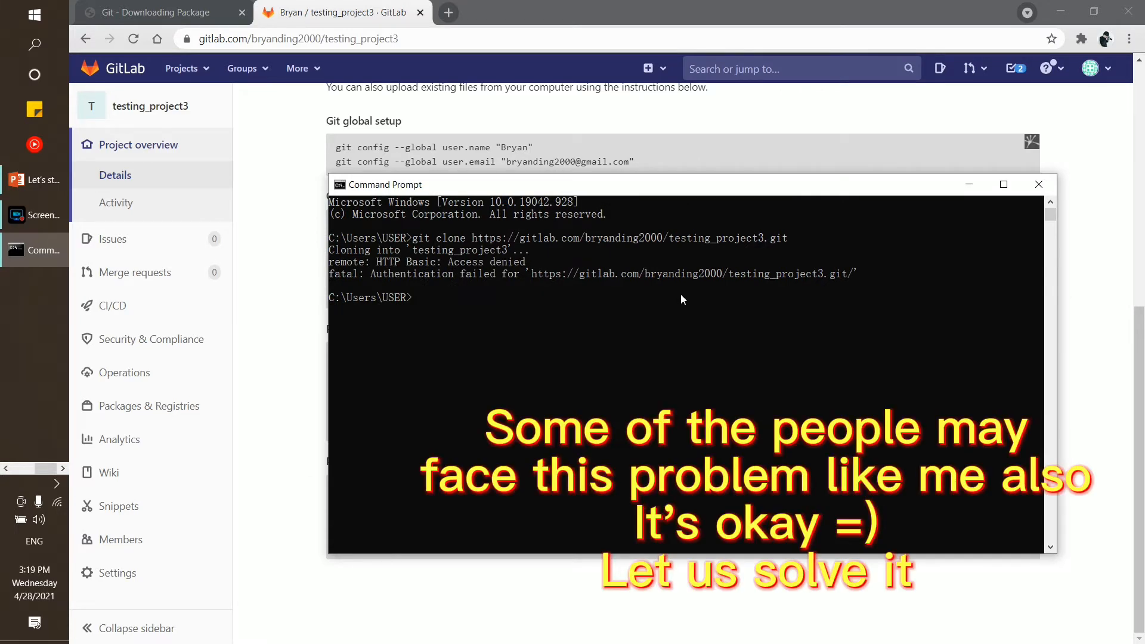
pyautogui.moveTo(861, 273)
pyautogui.mouseDown()
pyautogui.moveTo(358, 263)
pyautogui.moveTo(327, 251)
pyautogui.mouseUp()
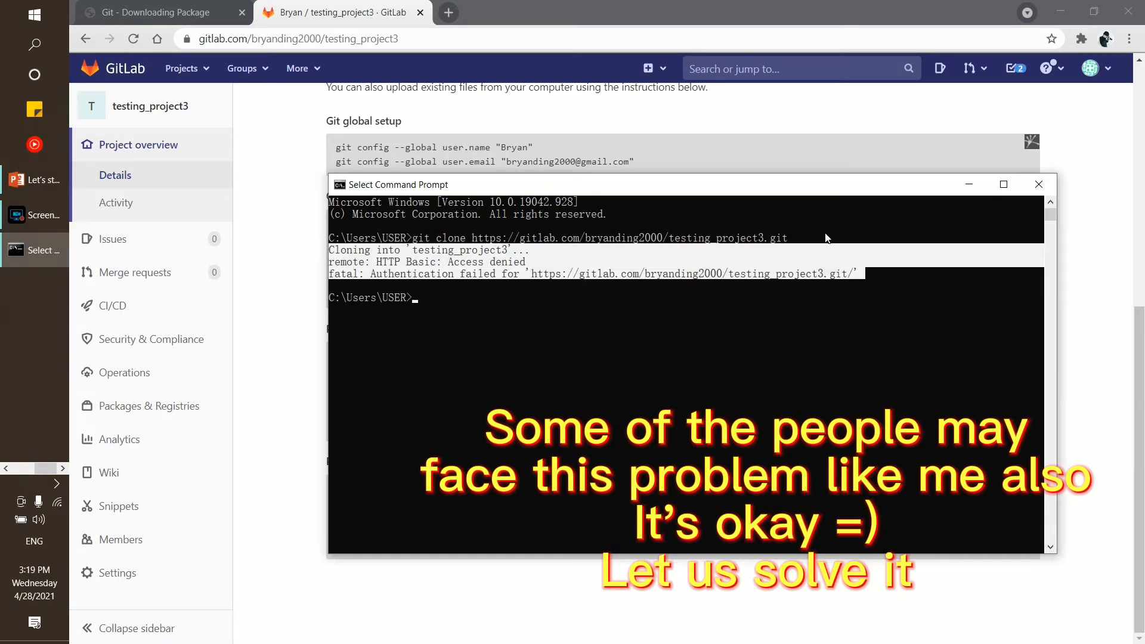
pyautogui.moveTo(408, 239); pyautogui.dragTo(782, 237)
pyautogui.moveTo(862, 273); pyautogui.dragTo(326, 255)
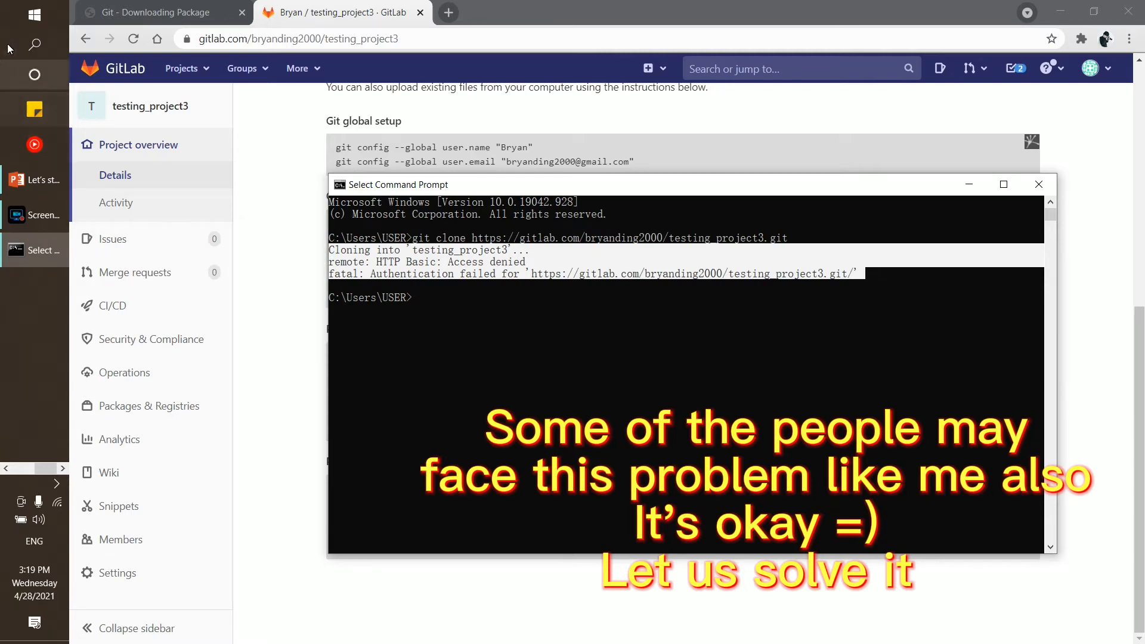
# Open Credential Manager by searching 'credential' from Start
pyautogui.click(49, 13)
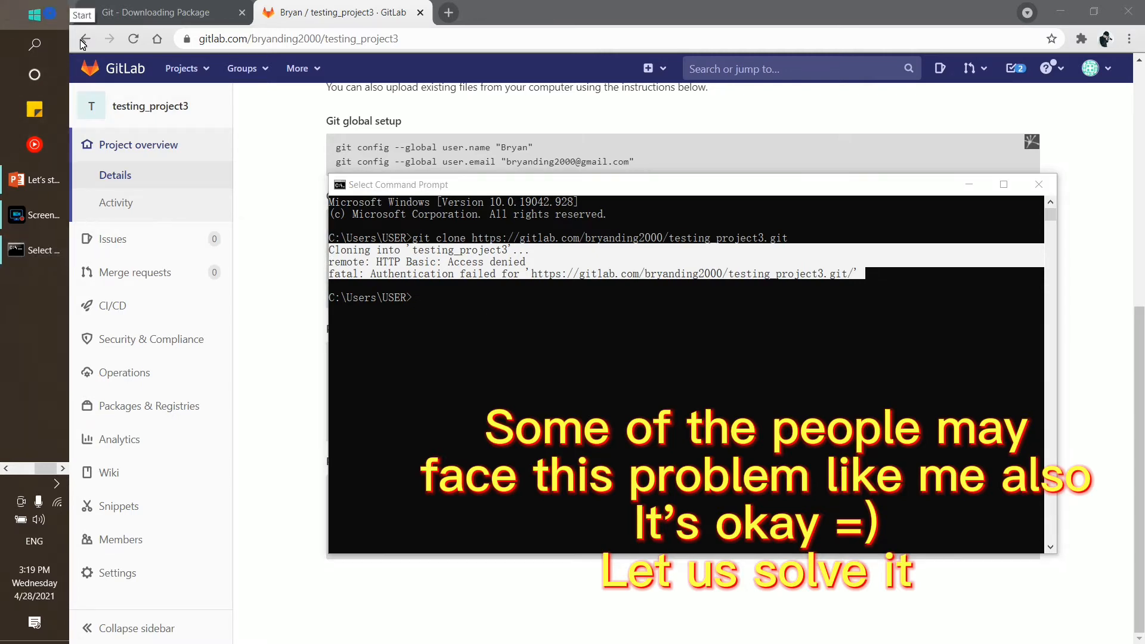
pyautogui.write('window')
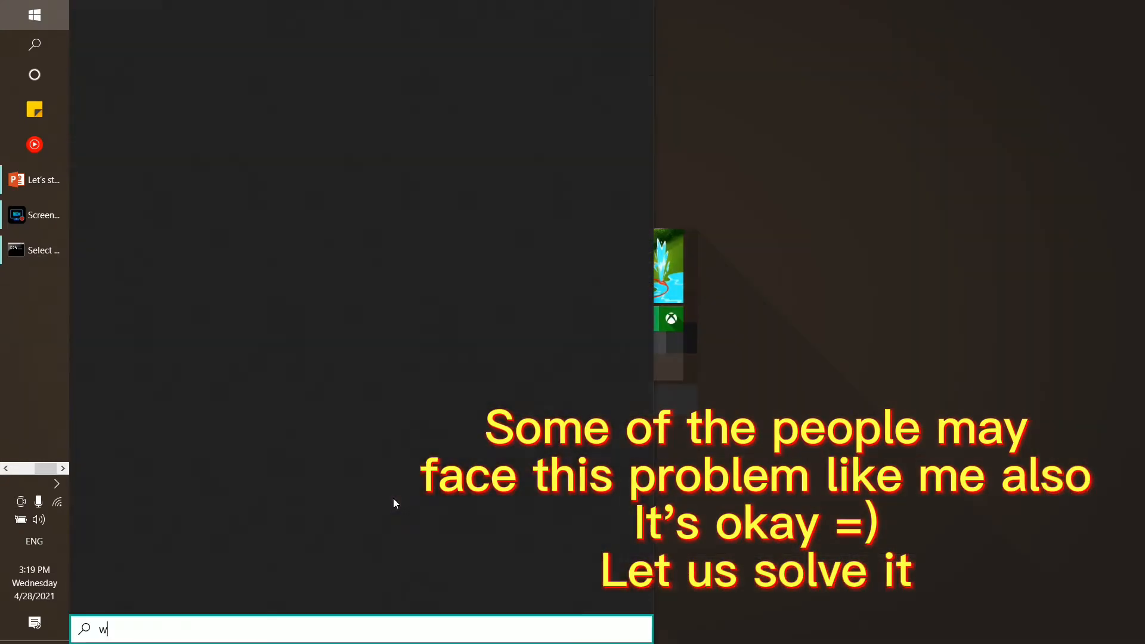
pyautogui.press('BackSpace')
pyautogui.press('BackSpace')
pyautogui.press('BackSpace')
pyautogui.press('BackSpace')
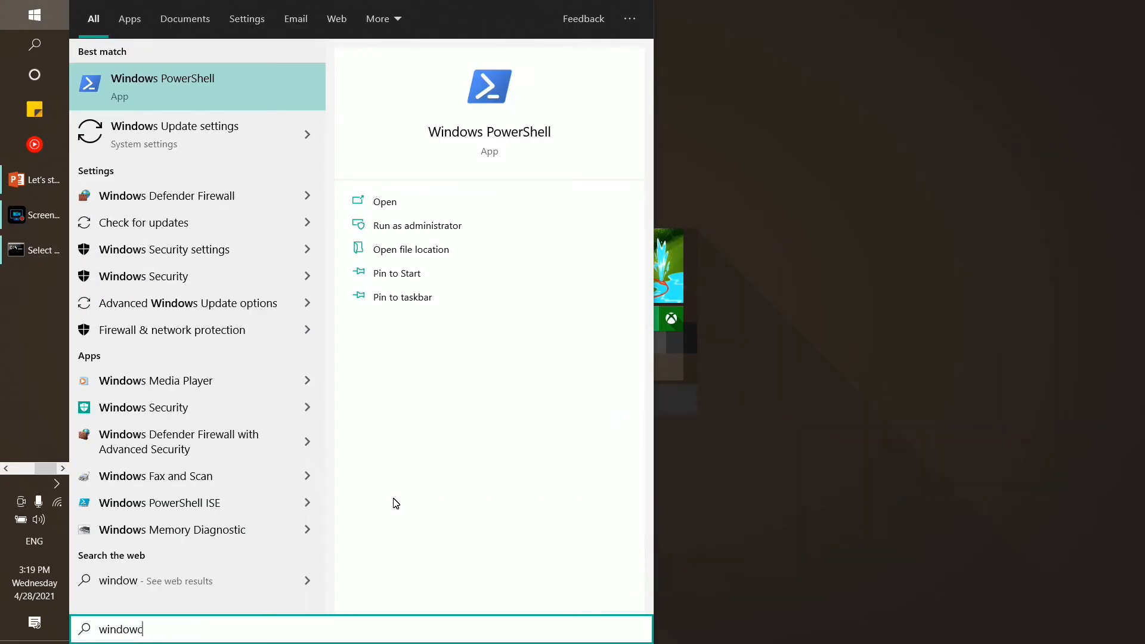
pyautogui.press('BackSpace')
pyautogui.press('BackSpace')
pyautogui.press('BackSpace')
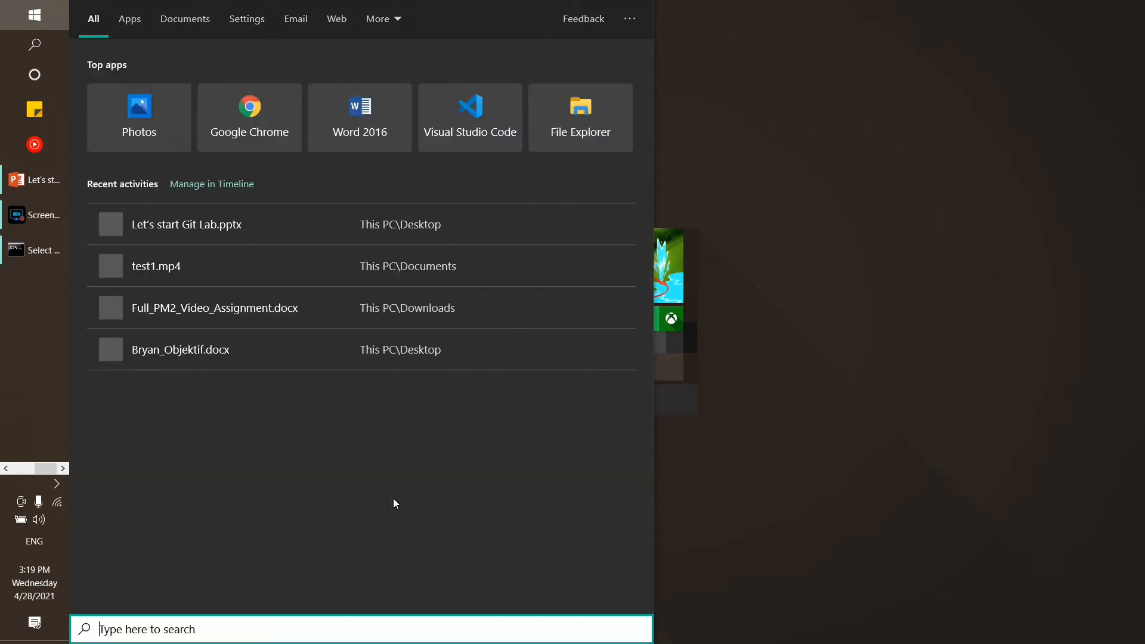
pyautogui.write('credential')
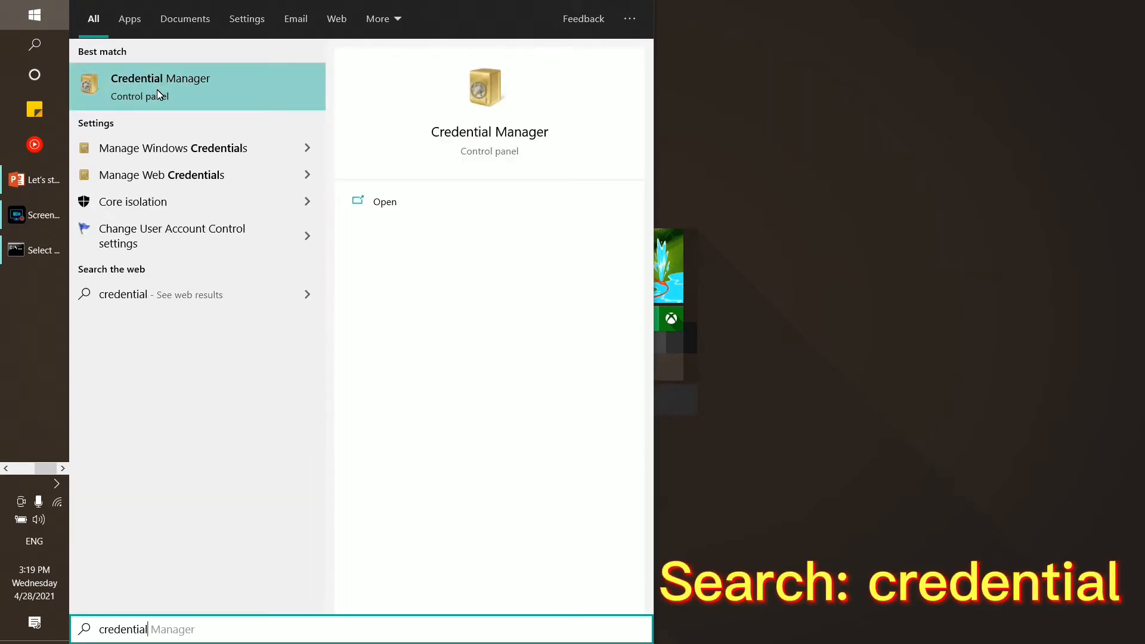
pyautogui.click(173, 91)
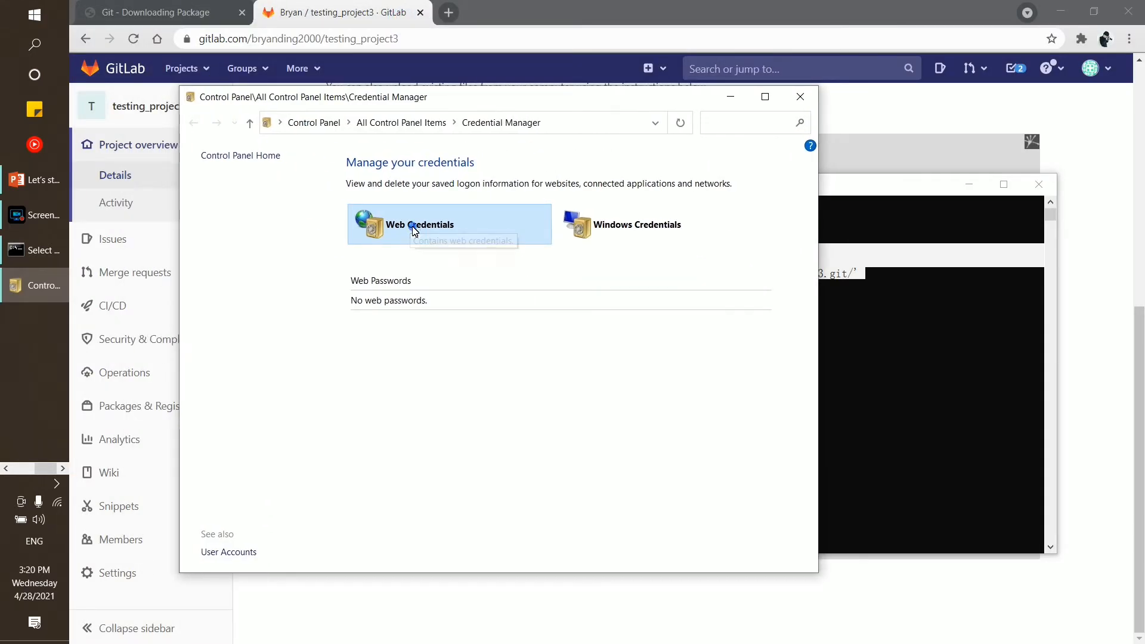
pyautogui.click(618, 237)
pyautogui.scroll(-1, 536, 221)
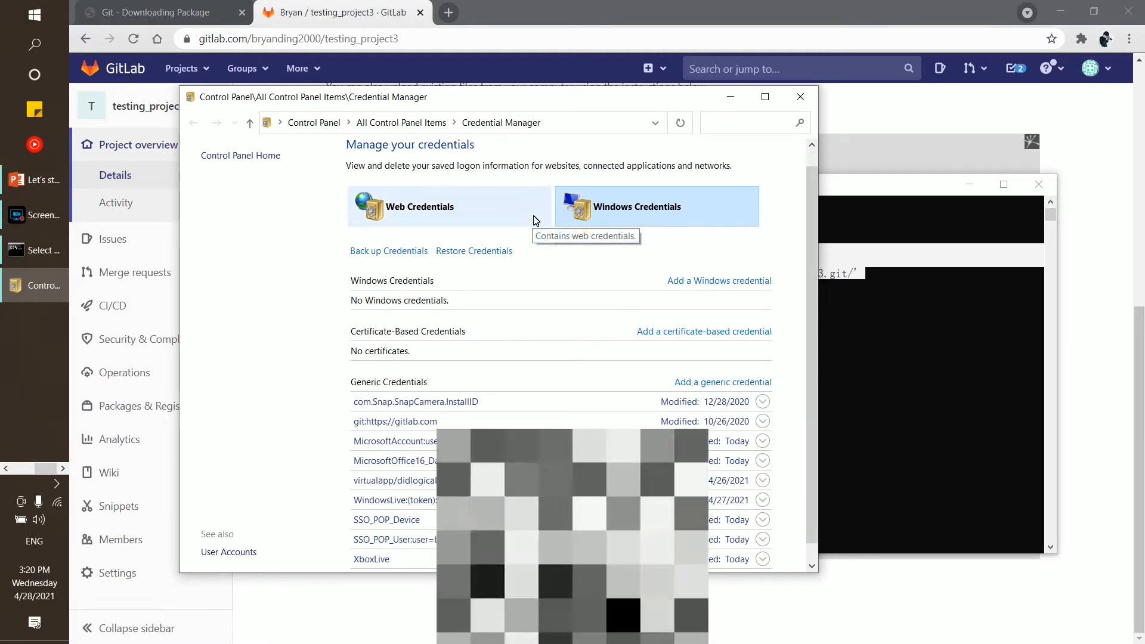
pyautogui.scroll(-1, 535, 220)
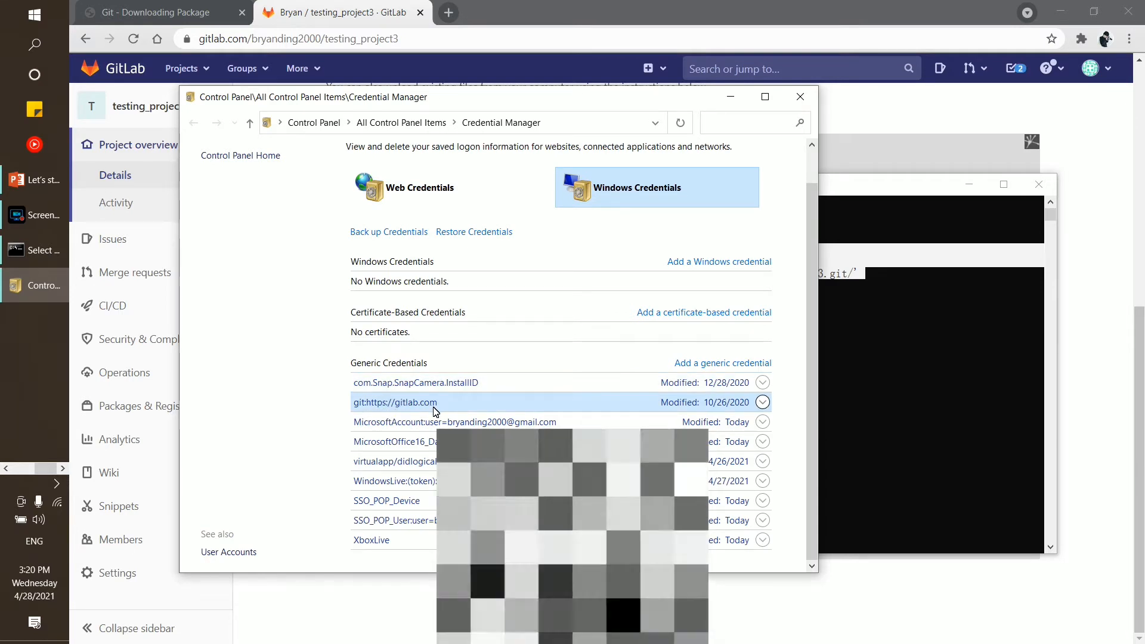
pyautogui.click(763, 403)
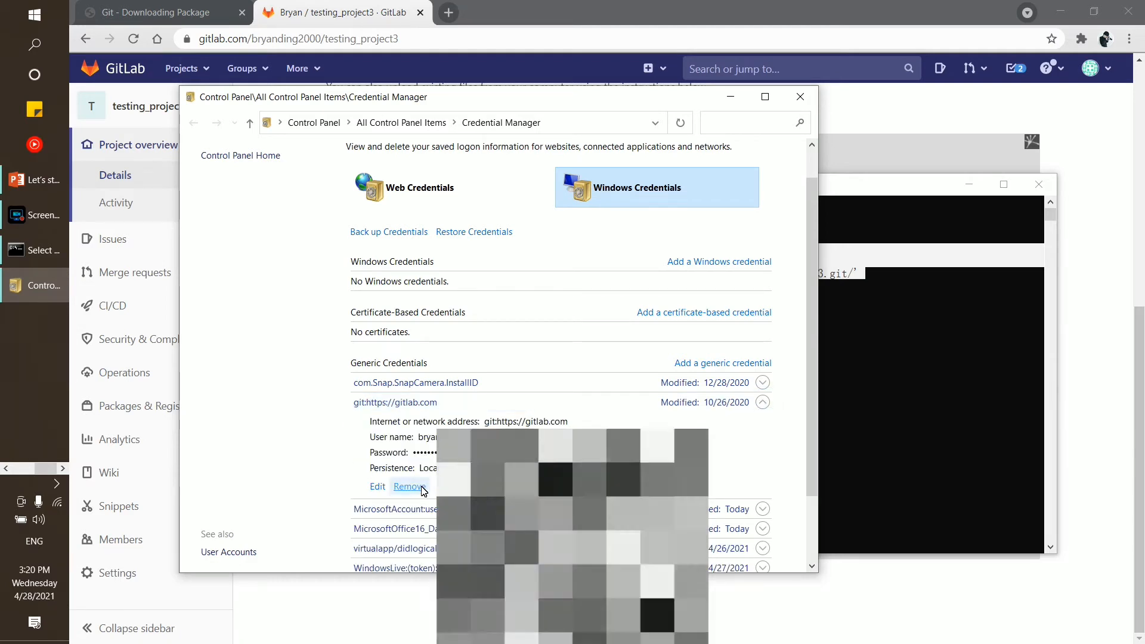
pyautogui.click(410, 486)
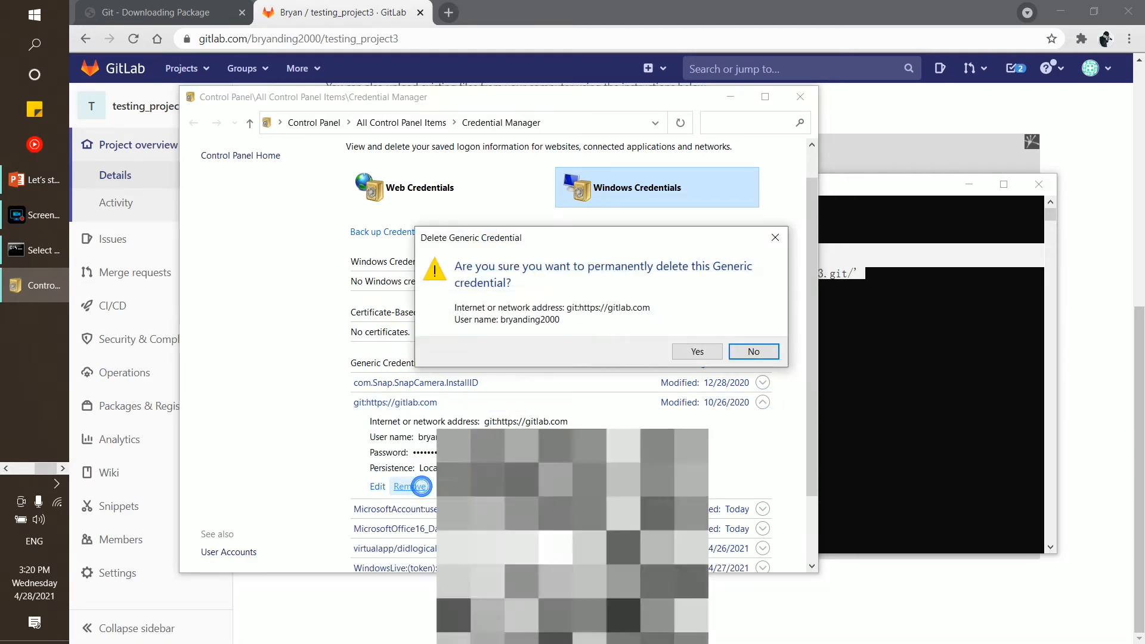
pyautogui.click(700, 352)
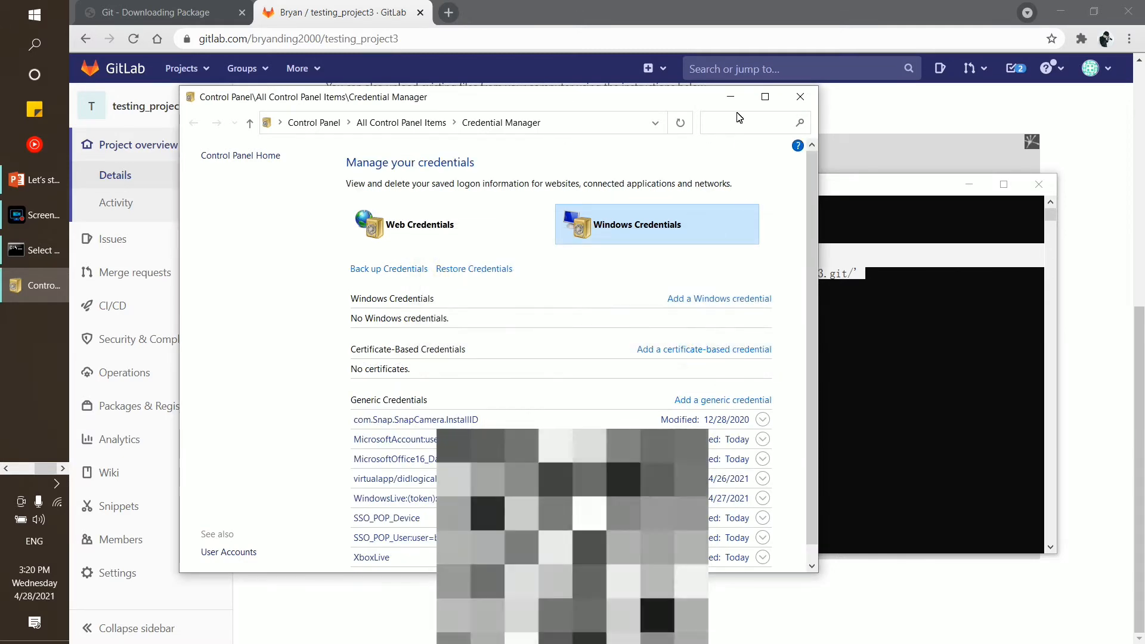
pyautogui.click(801, 105)
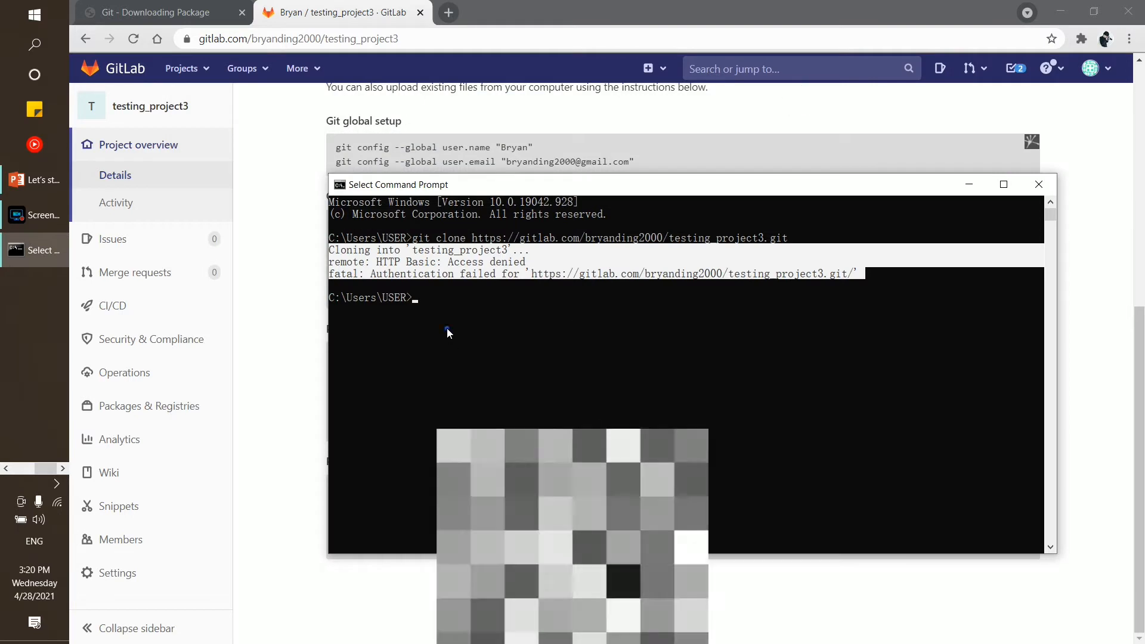
# Copy the git clone command from GitLab and ready Command Prompt with a fresh prompt line
pyautogui.click(446, 313)
pyautogui.click(445, 309)
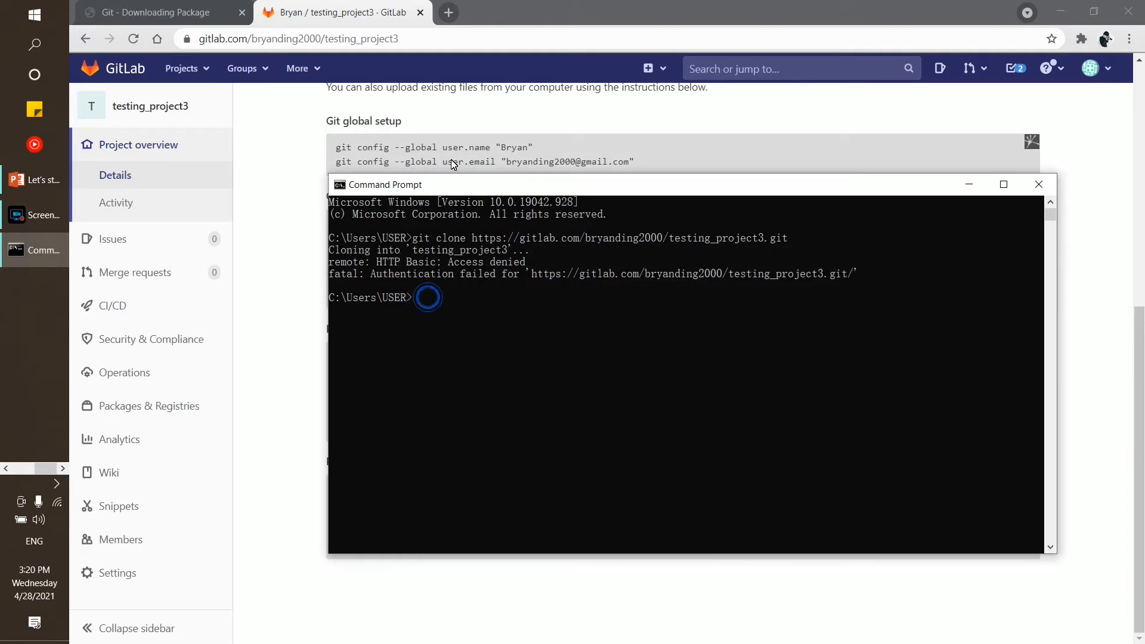
pyautogui.click(419, 131)
pyautogui.tripleClick(370, 223)
pyautogui.rightClick(368, 222)
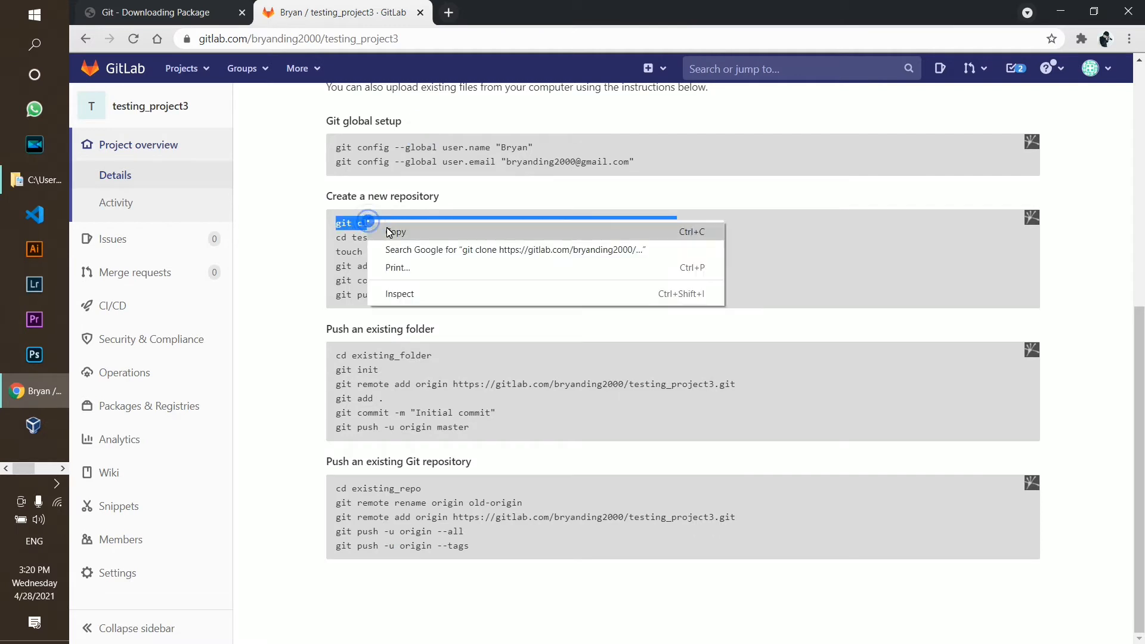
pyautogui.click(393, 232)
pyautogui.click(45, 473)
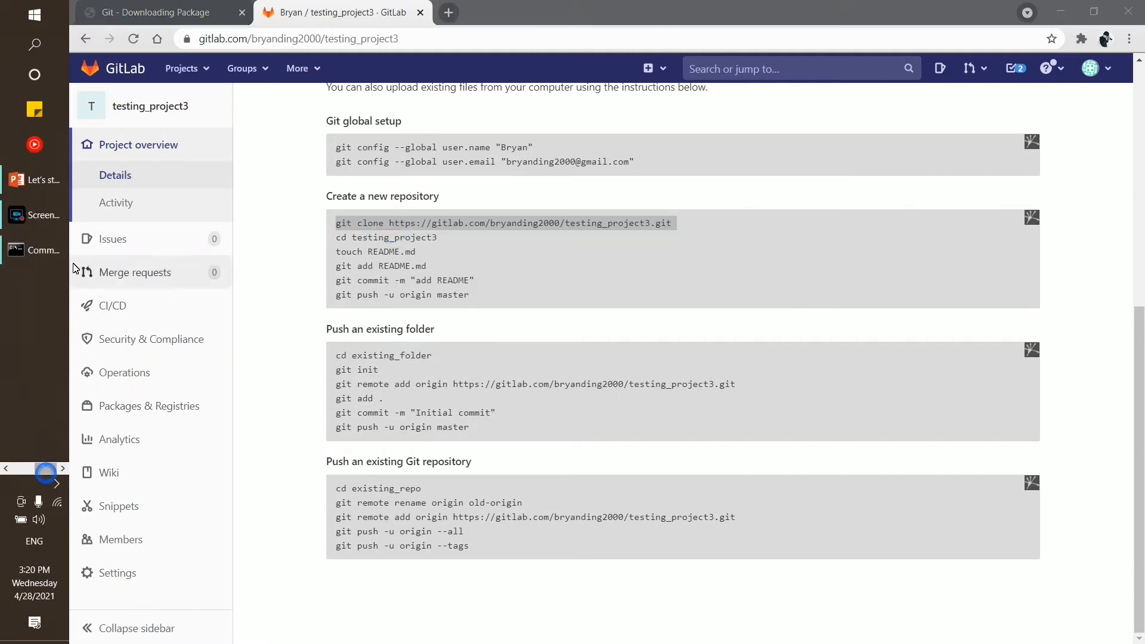
pyautogui.click(33, 249)
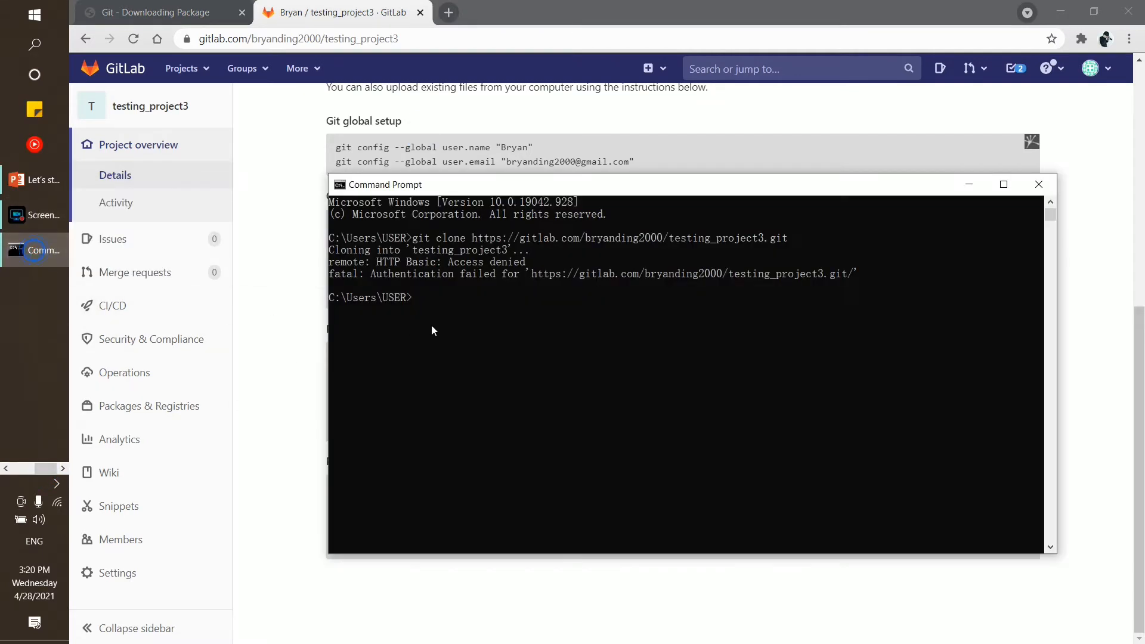
pyautogui.click(425, 311)
pyautogui.moveTo(473, 185); pyautogui.dragTo(431, 189)
pyautogui.click(410, 314)
pyautogui.rightClick(374, 309)
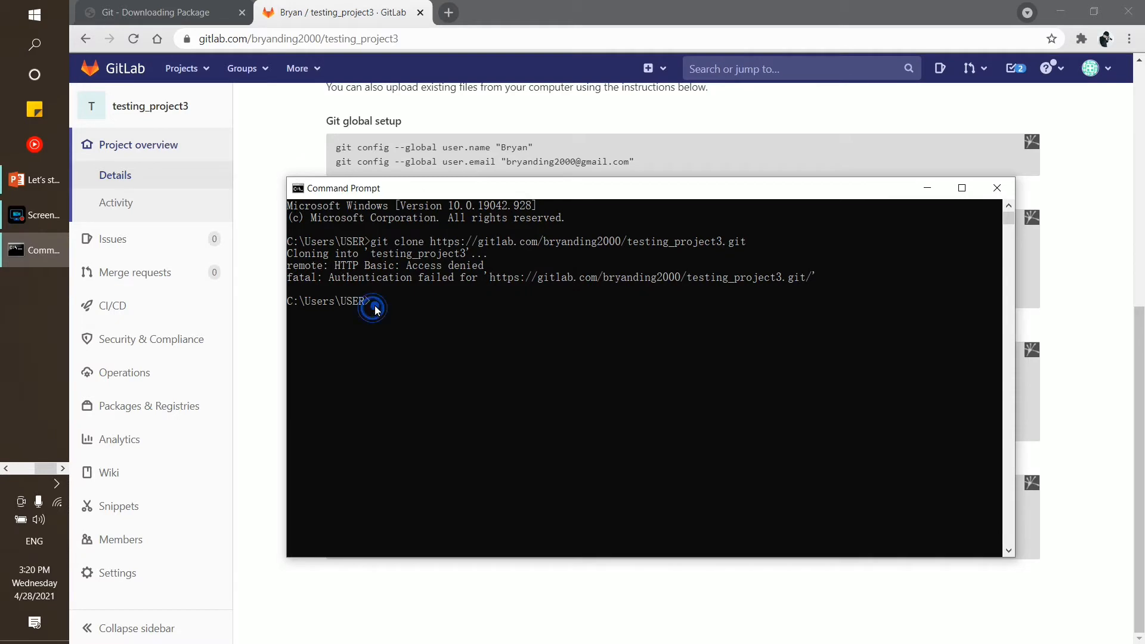
pyautogui.press('Return')
# Recopy the git clone command and run it in Command Prompt, triggering the gitlab.com credential prompt
pyautogui.click(384, 324)
pyautogui.rightClick(385, 323)
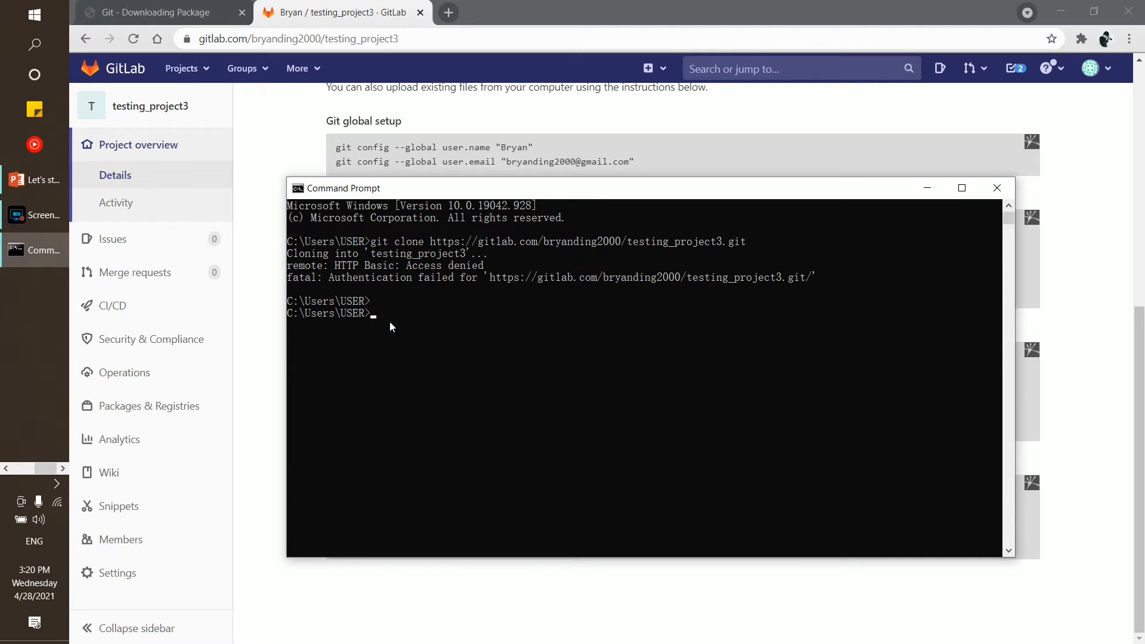
pyautogui.click(533, 115)
pyautogui.tripleClick(399, 223)
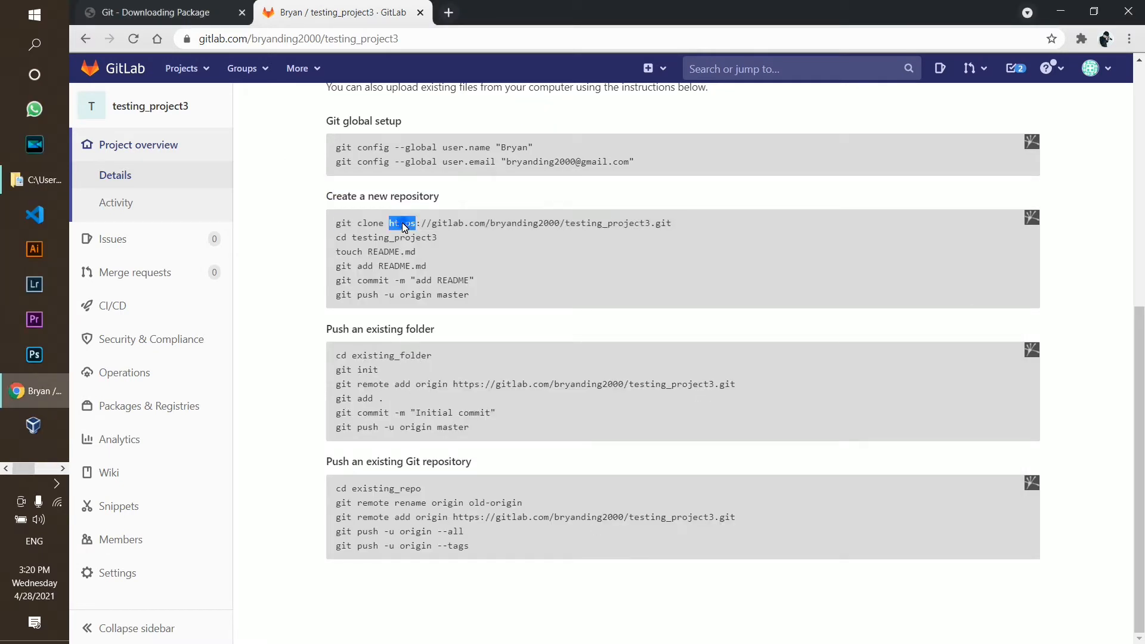
pyautogui.rightClick(402, 224)
pyautogui.click(438, 240)
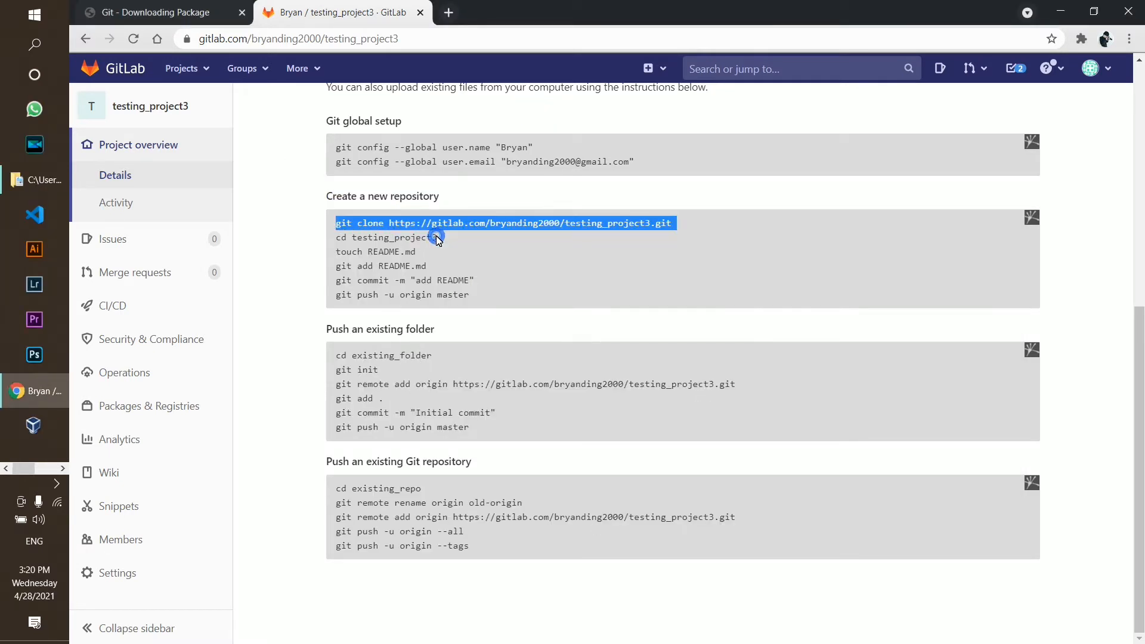
pyautogui.hotkey('alt', 'Tab')
pyautogui.rightClick(467, 308)
pyautogui.press('Return')
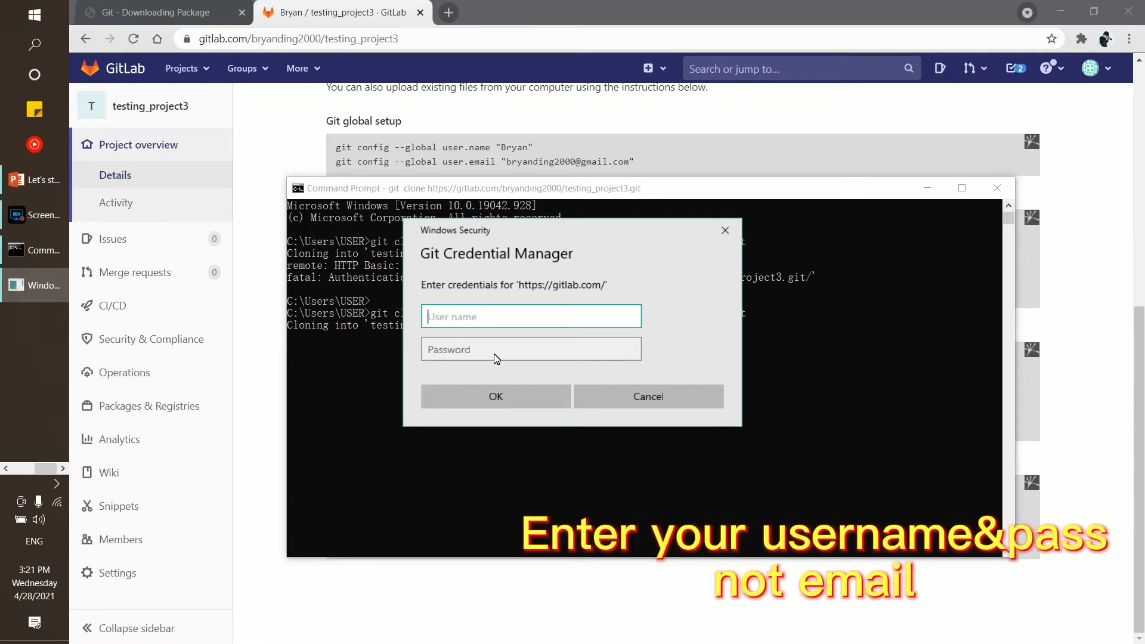
# Check the GitLab username, then sign in to Git Credential Manager with the GitLab username and password
pyautogui.click(1099, 70)
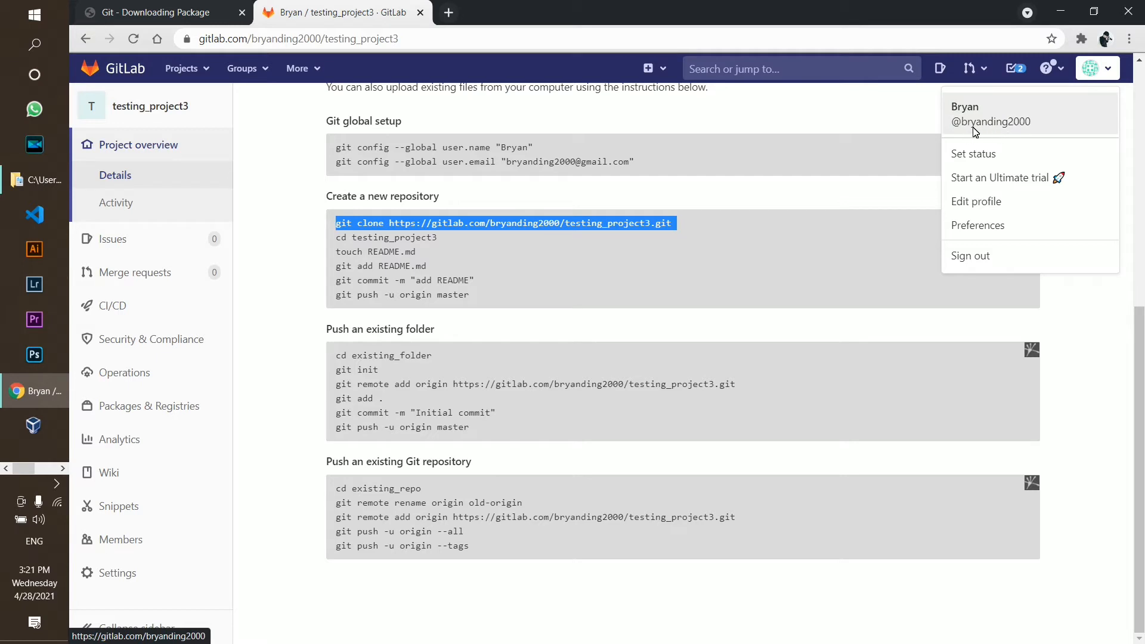
pyautogui.click(40, 469)
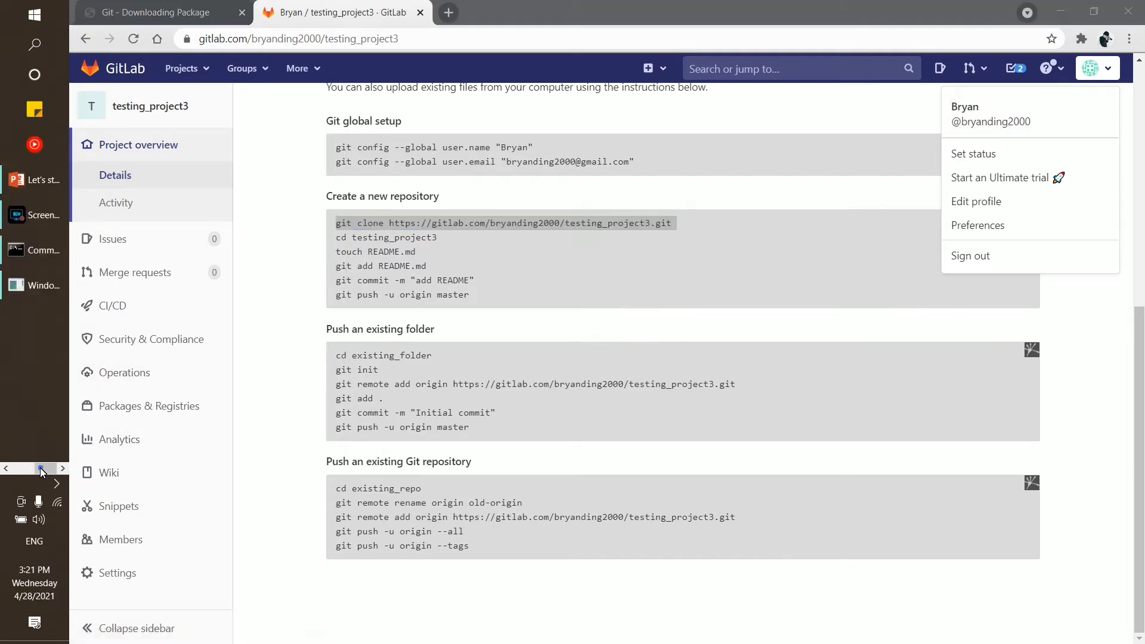
pyautogui.click(38, 251)
pyautogui.click(20, 288)
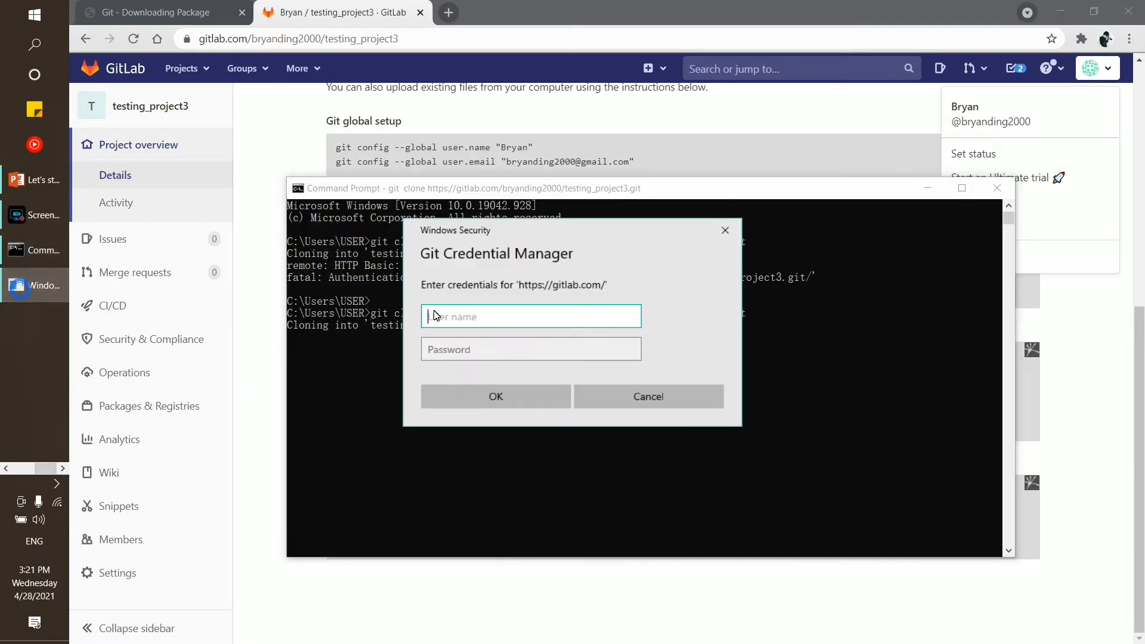
pyautogui.click(488, 346)
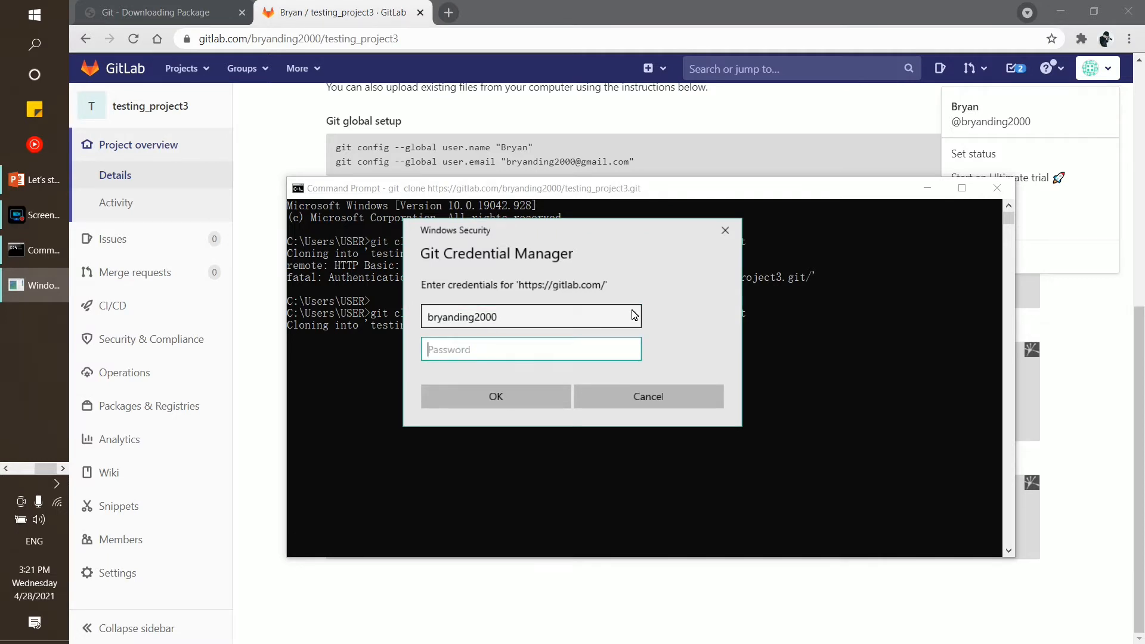
pyautogui.write('••')
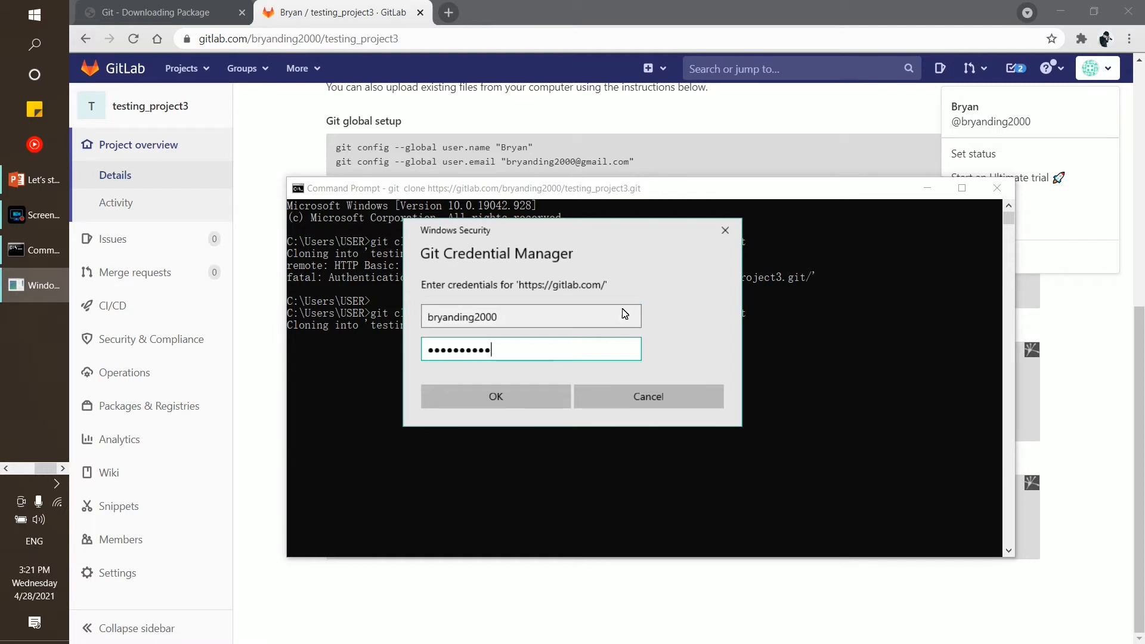
pyautogui.click(521, 399)
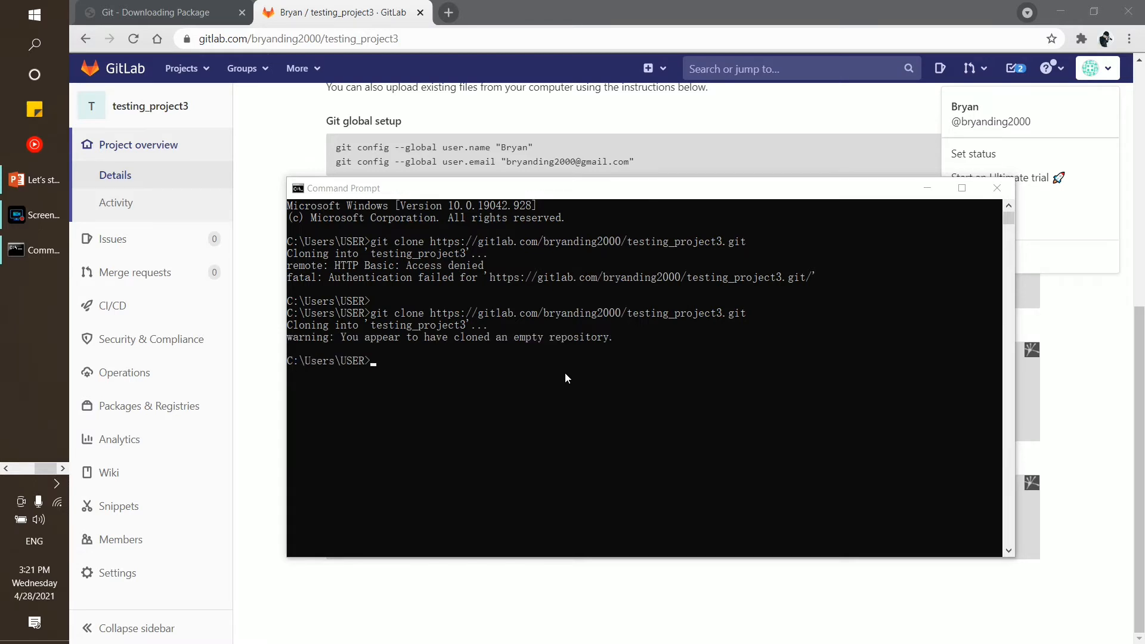
# Highlight the 'empty repository' clone warning in Command Prompt, then switch to File Explorer
pyautogui.click(377, 336)
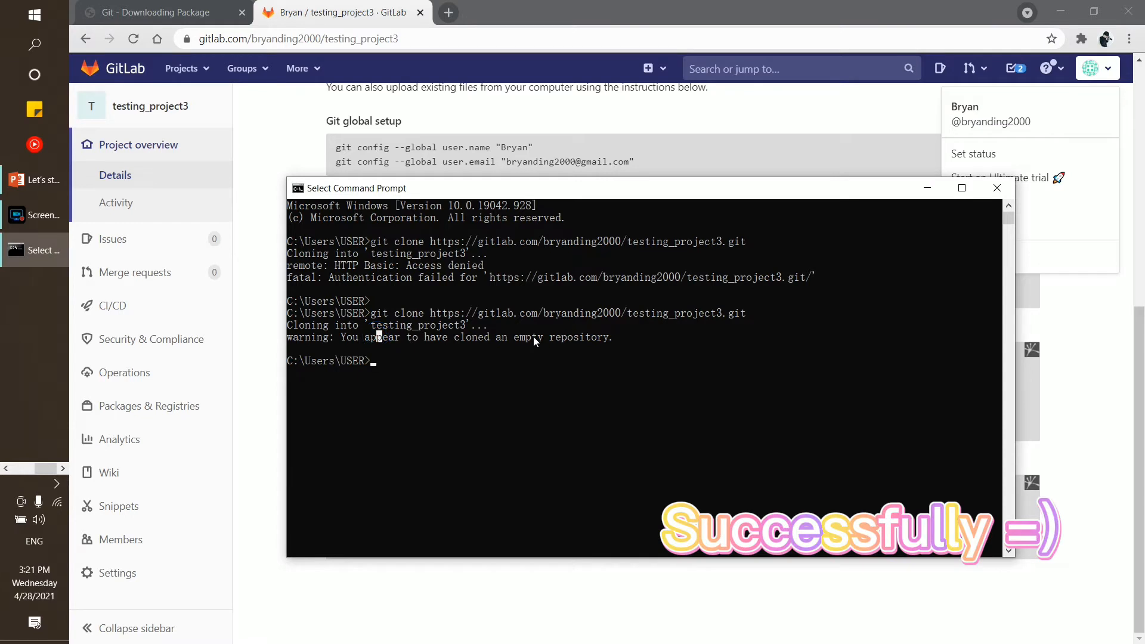
pyautogui.moveTo(533, 338); pyautogui.dragTo(485, 344)
pyautogui.moveTo(481, 338); pyautogui.dragTo(607, 344)
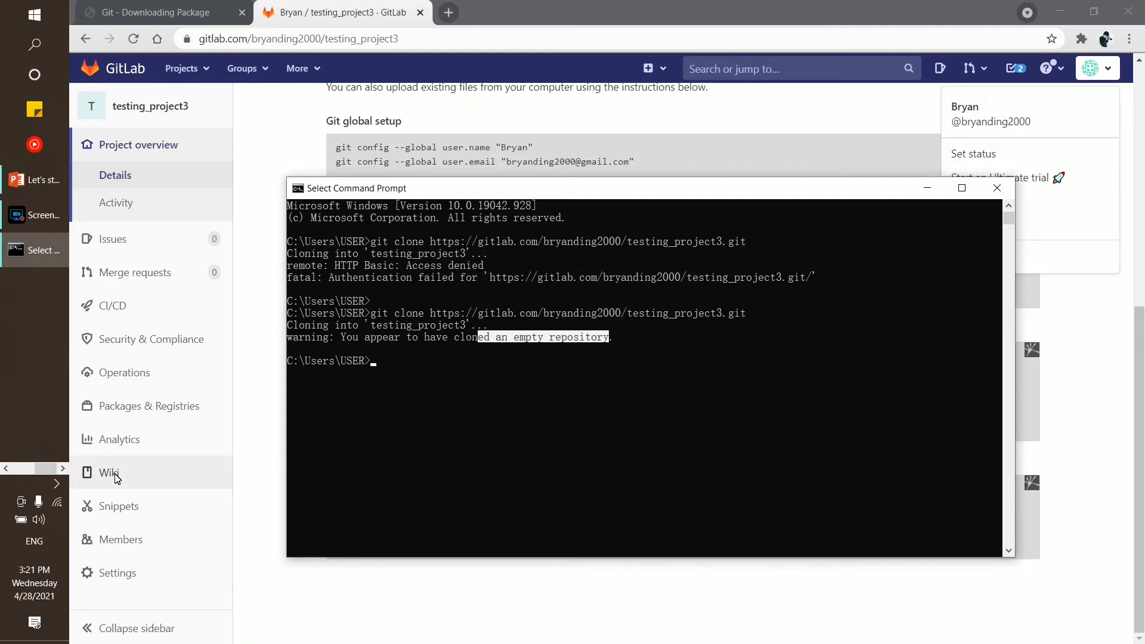
pyautogui.moveTo(40, 470); pyautogui.dragTo(20, 469)
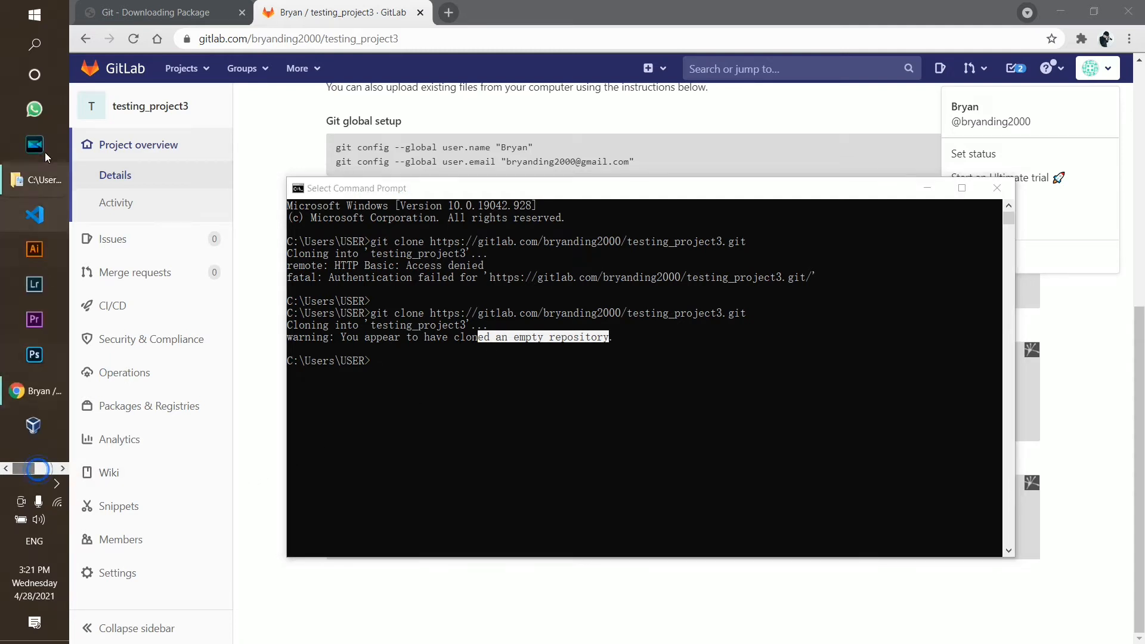
# Browse File Explorer from This PC into Local Disk (C:) > Users > USER
pyautogui.click(32, 184)
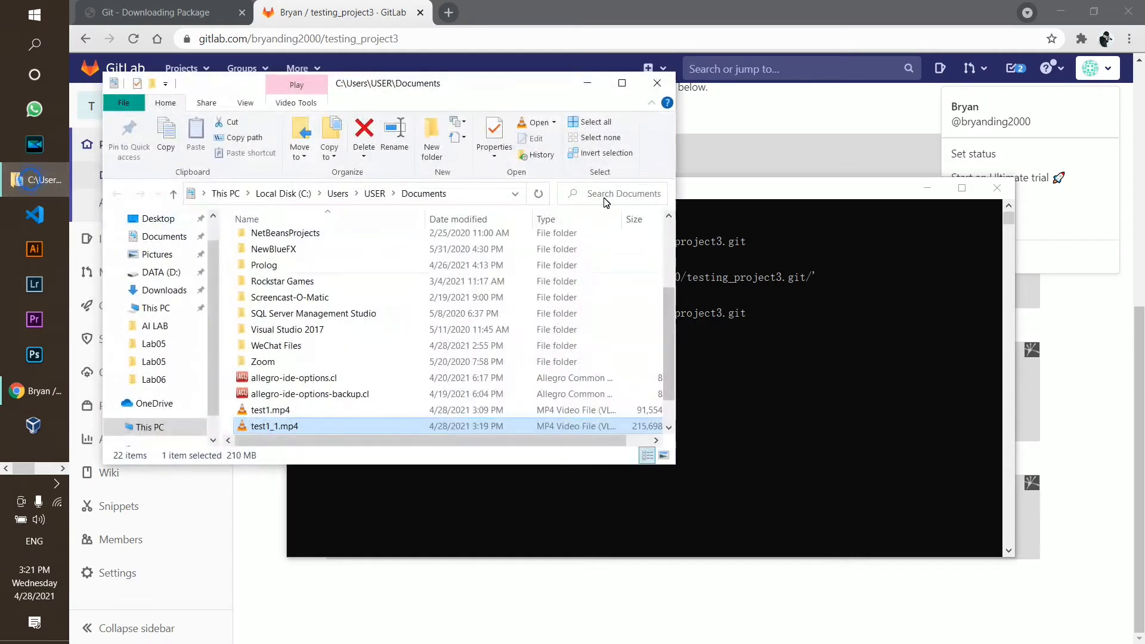
pyautogui.moveTo(435, 81); pyautogui.dragTo(616, 105)
pyautogui.scroll(1, 354, 253)
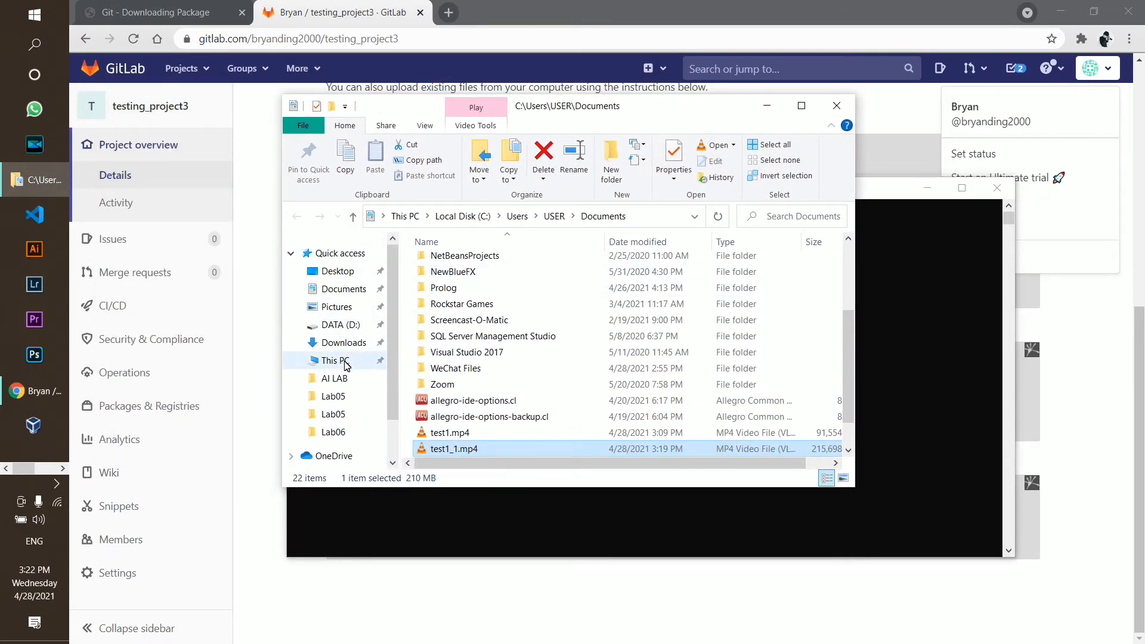
pyautogui.click(334, 361)
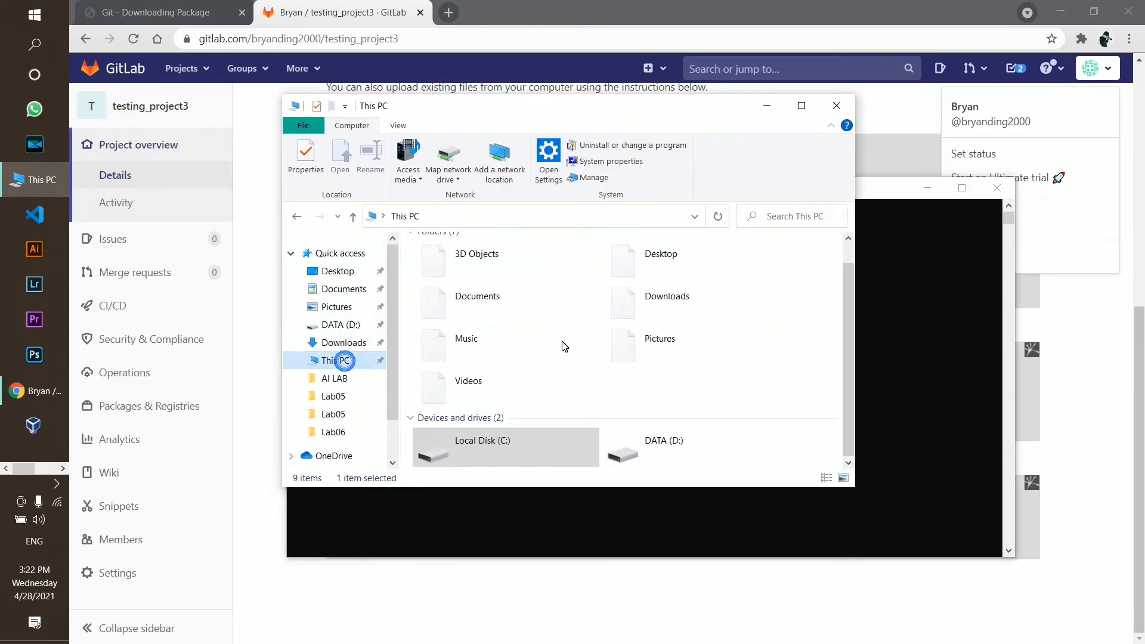
pyautogui.doubleClick(472, 440)
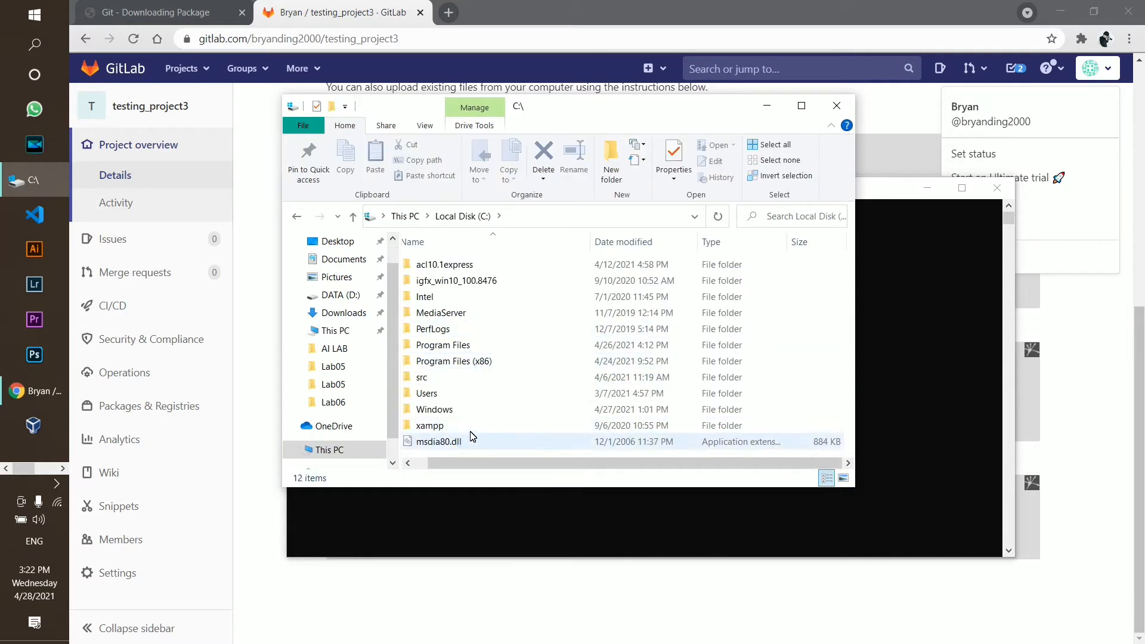
pyautogui.doubleClick(440, 395)
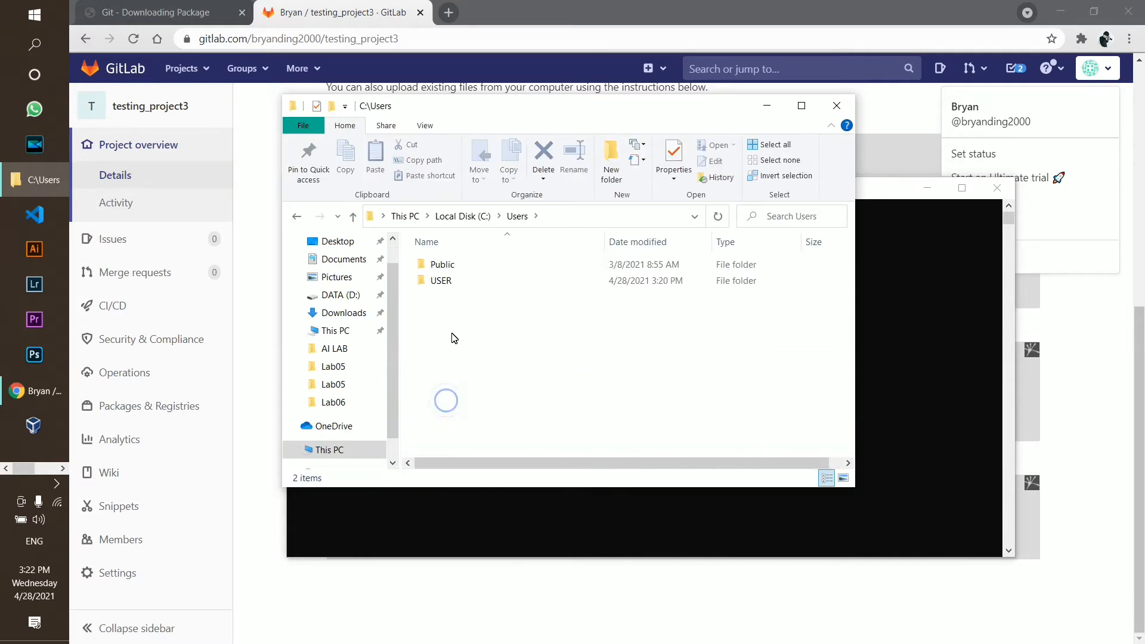
pyautogui.doubleClick(454, 290)
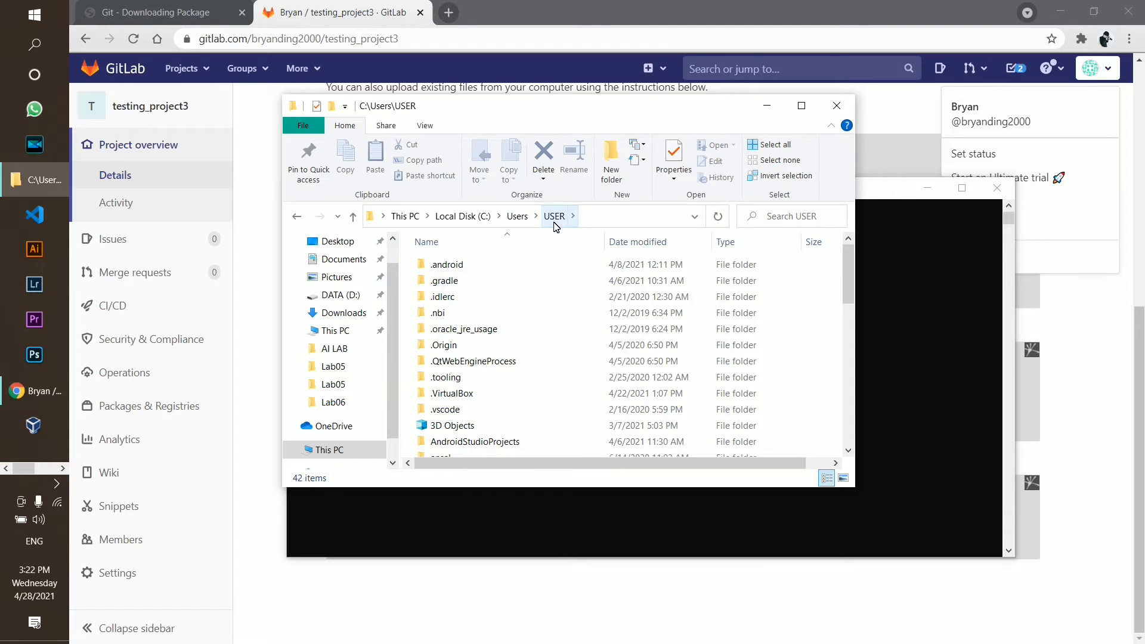
# Rearrange the terminal and file windows, then select the cloned testing_project3 folder
pyautogui.moveTo(545, 105); pyautogui.dragTo(536, 350)
pyautogui.moveTo(507, 191); pyautogui.dragTo(489, 93)
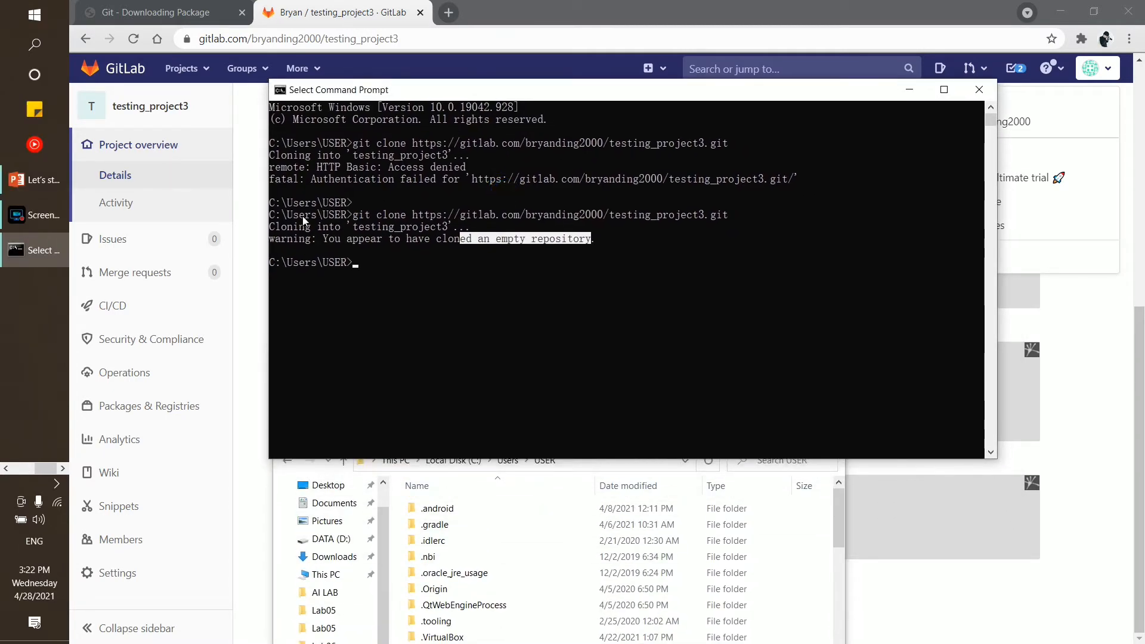
pyautogui.moveTo(274, 265); pyautogui.dragTo(424, 264)
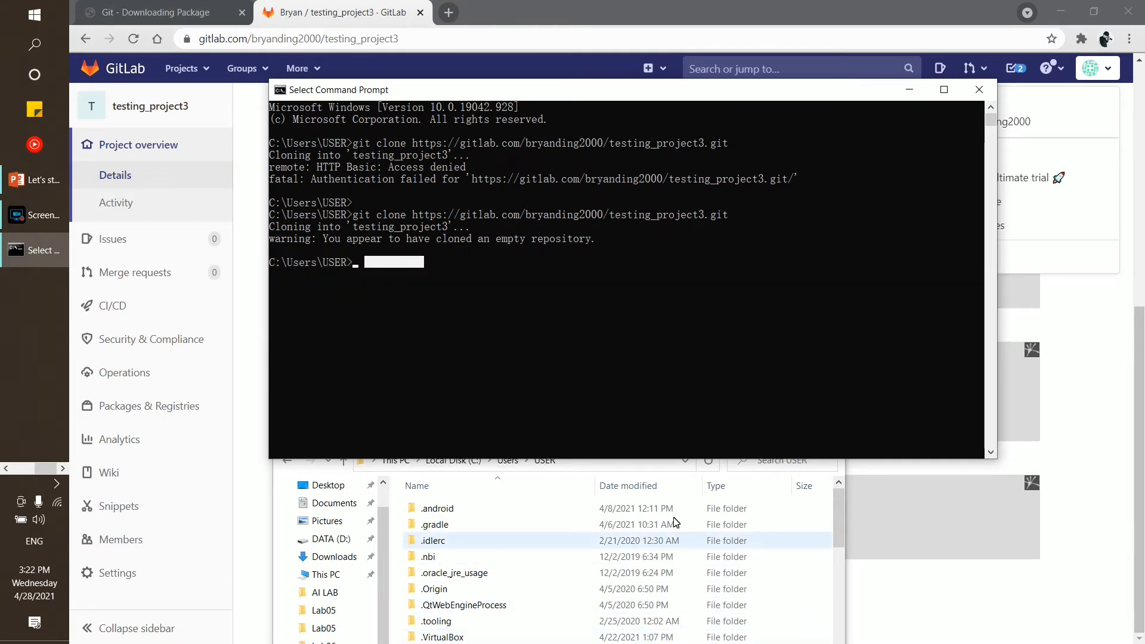
pyautogui.click(822, 516)
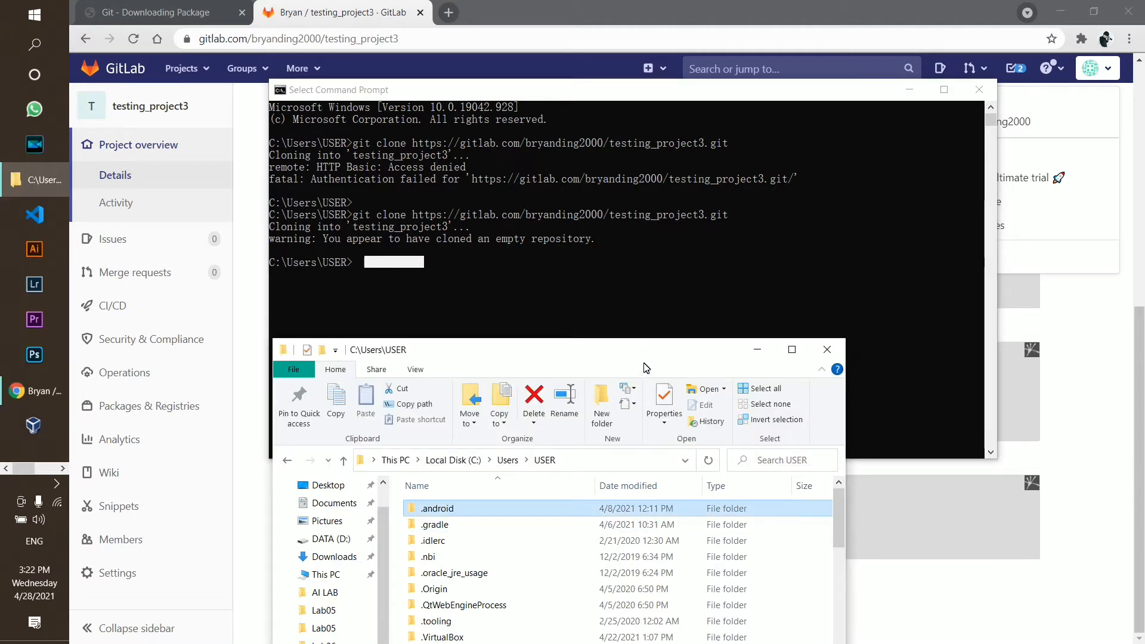
pyautogui.moveTo(644, 358); pyautogui.dragTo(644, 245)
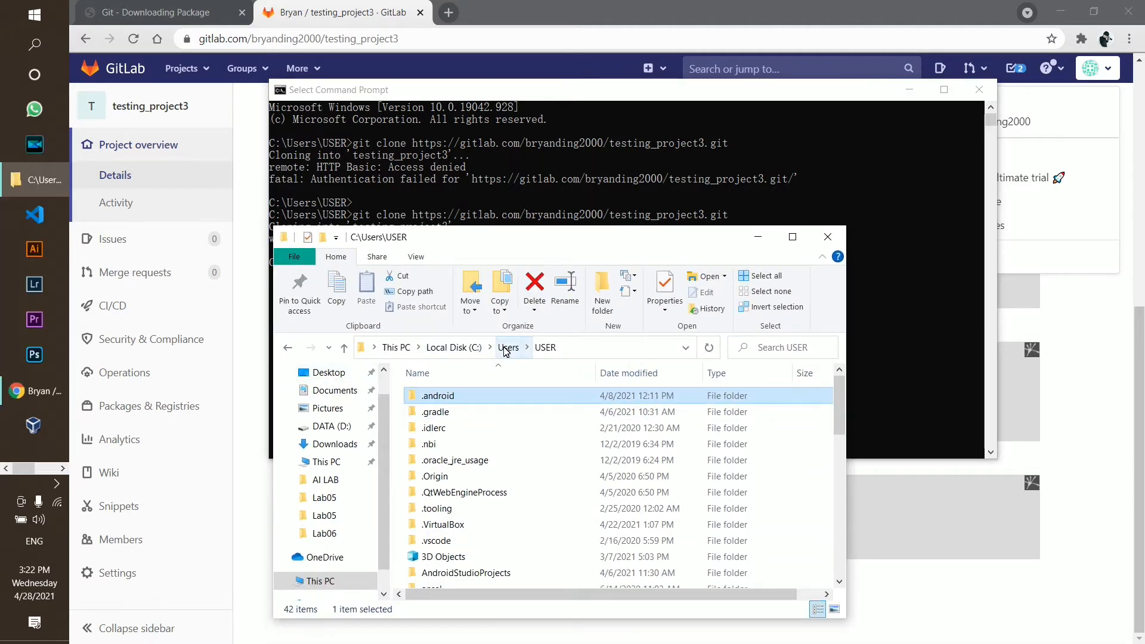
pyautogui.scroll(-4, 576, 481)
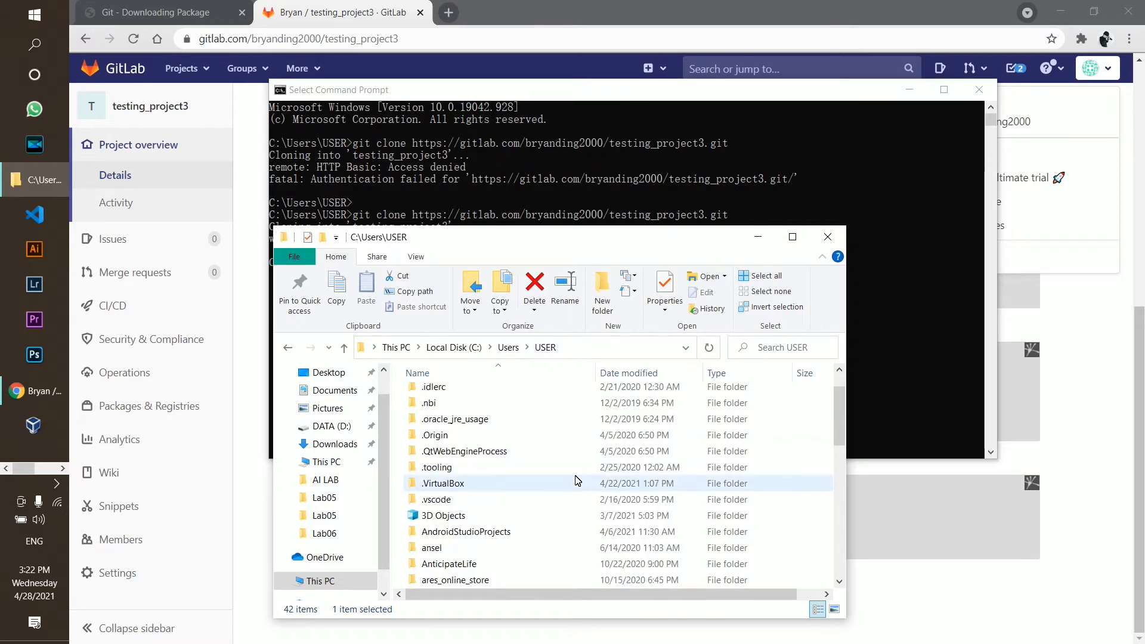
pyautogui.scroll(-4, 576, 481)
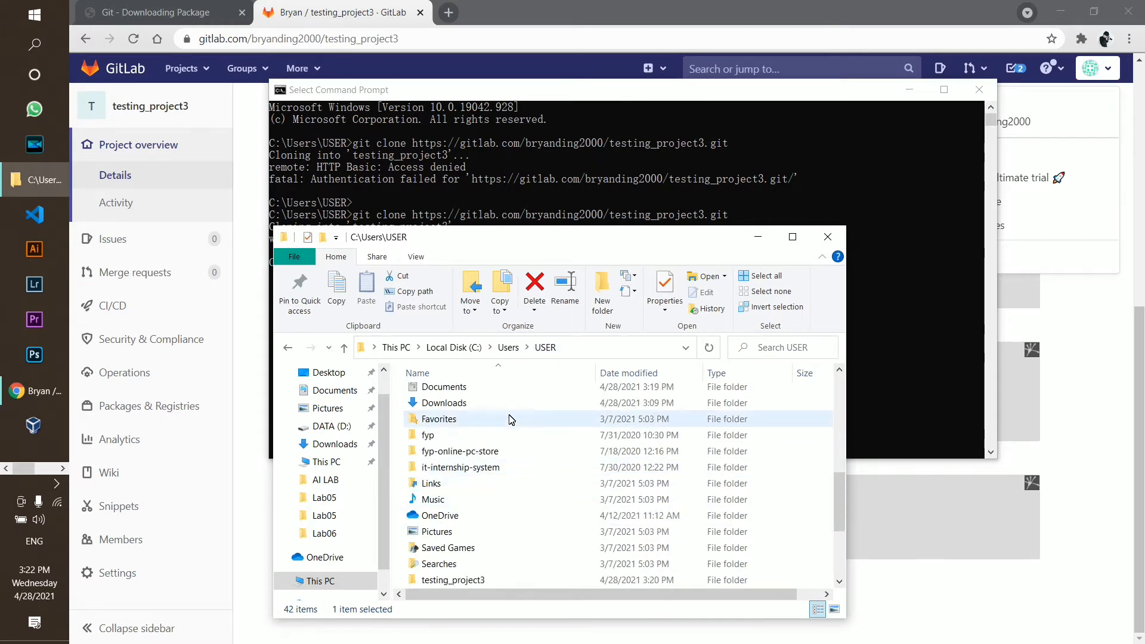
pyautogui.scroll(-1, 501, 457)
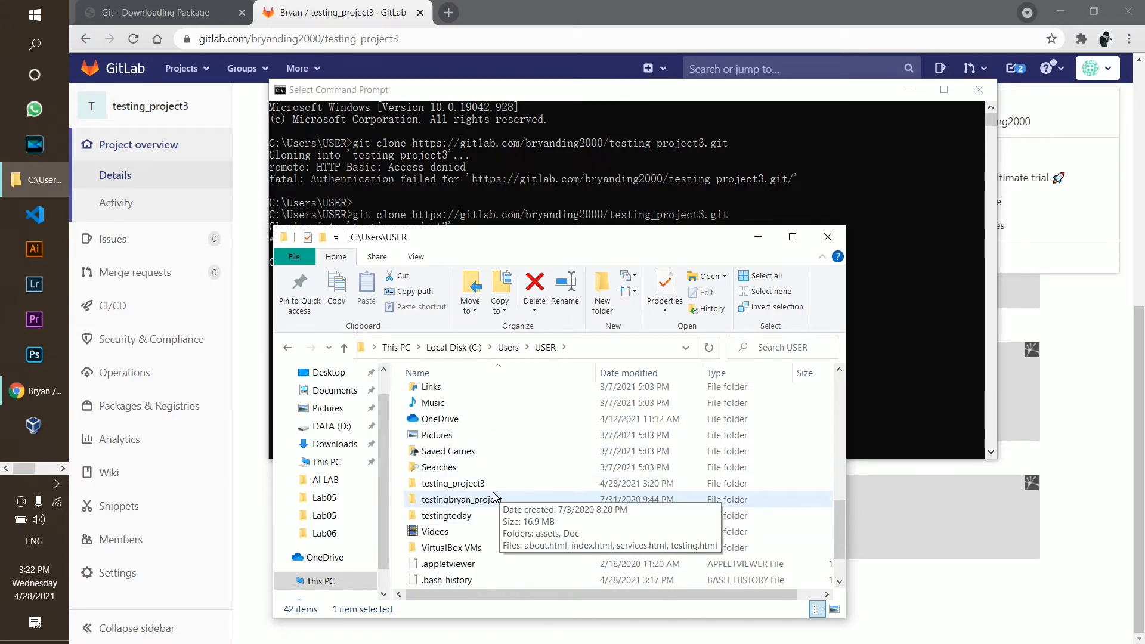
pyautogui.click(483, 489)
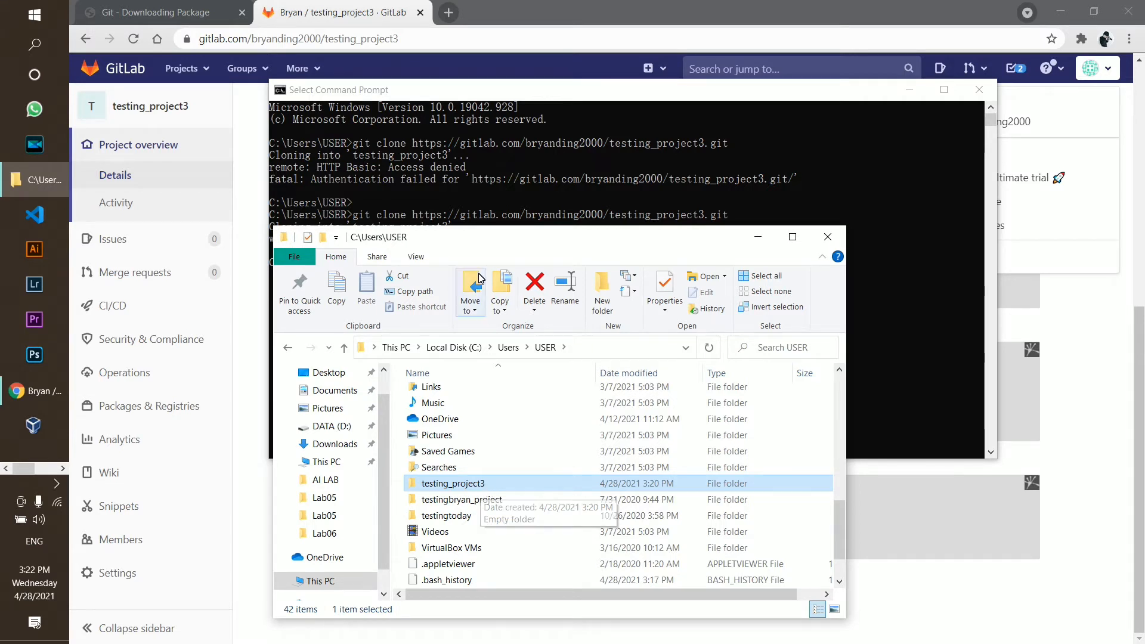
pyautogui.moveTo(472, 236); pyautogui.dragTo(446, 137)
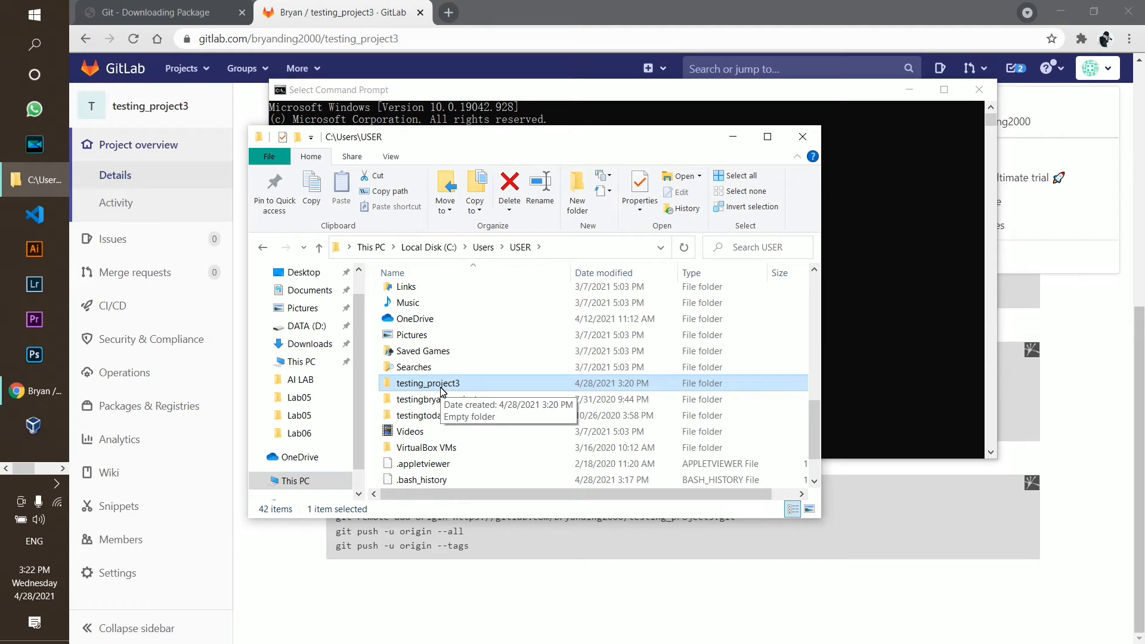
# Open the testing_project3 folder, which appears empty
pyautogui.doubleClick(442, 390)
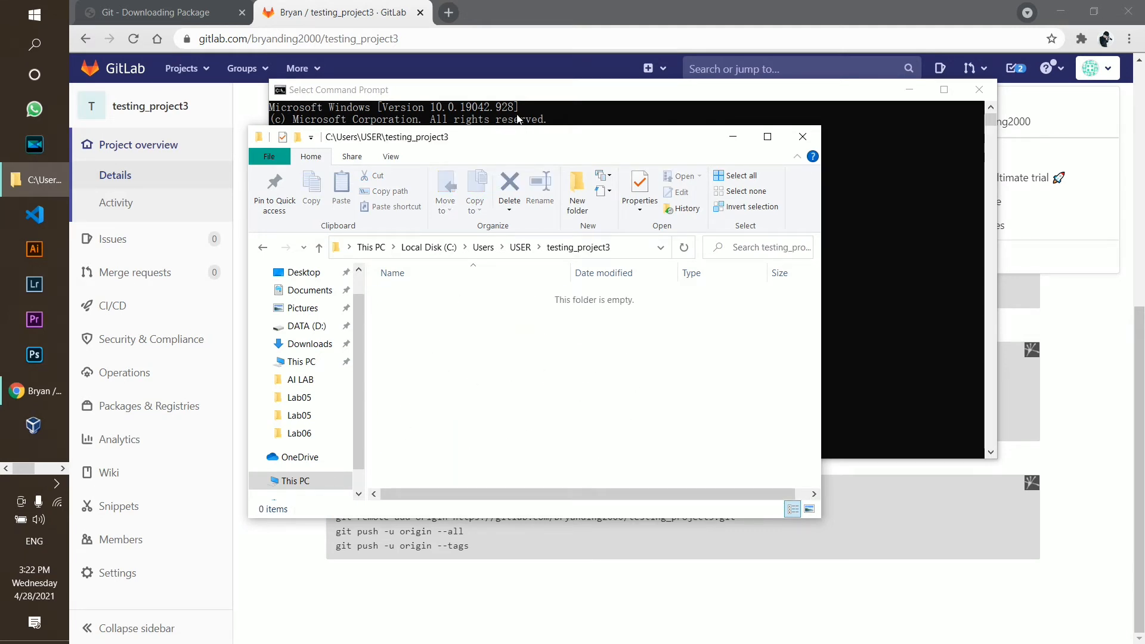
pyautogui.click(245, 103)
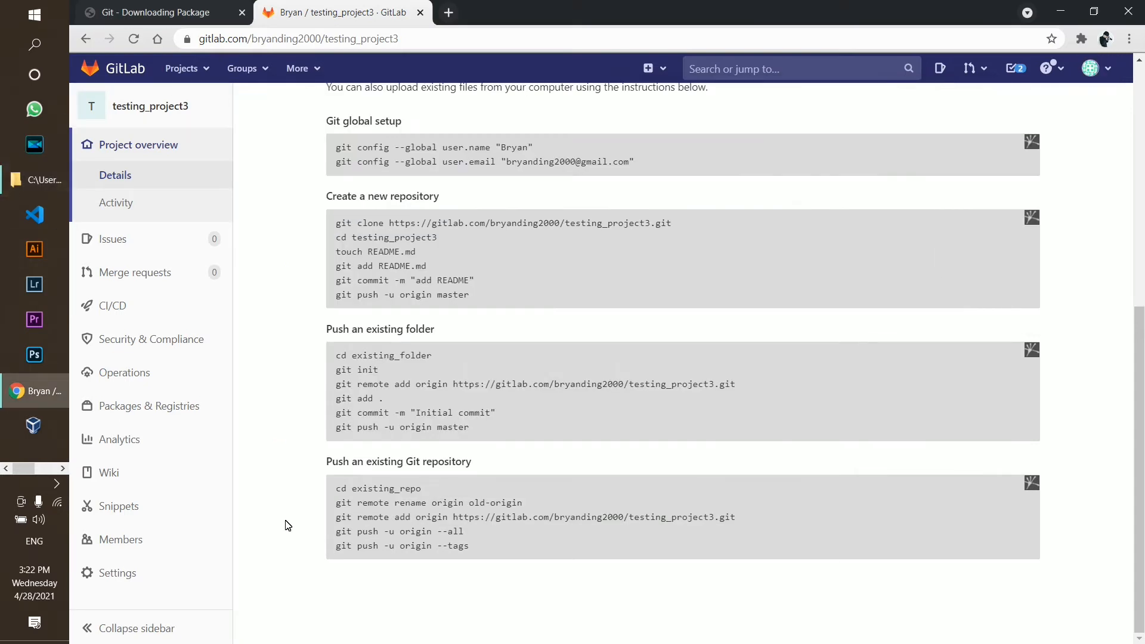
pyautogui.click(23, 186)
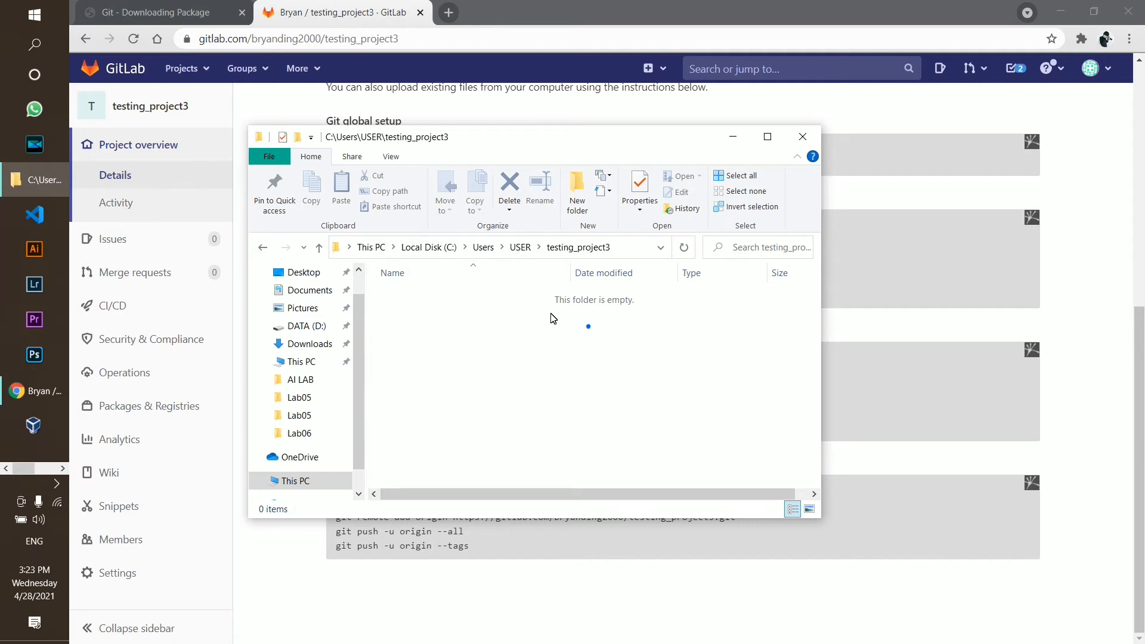
pyautogui.moveTo(588, 327); pyautogui.dragTo(753, 433)
pyautogui.moveTo(394, 301); pyautogui.dragTo(769, 455)
# Turn on Hidden items to reveal the .git folder, then turn them off again
pyautogui.click(389, 161)
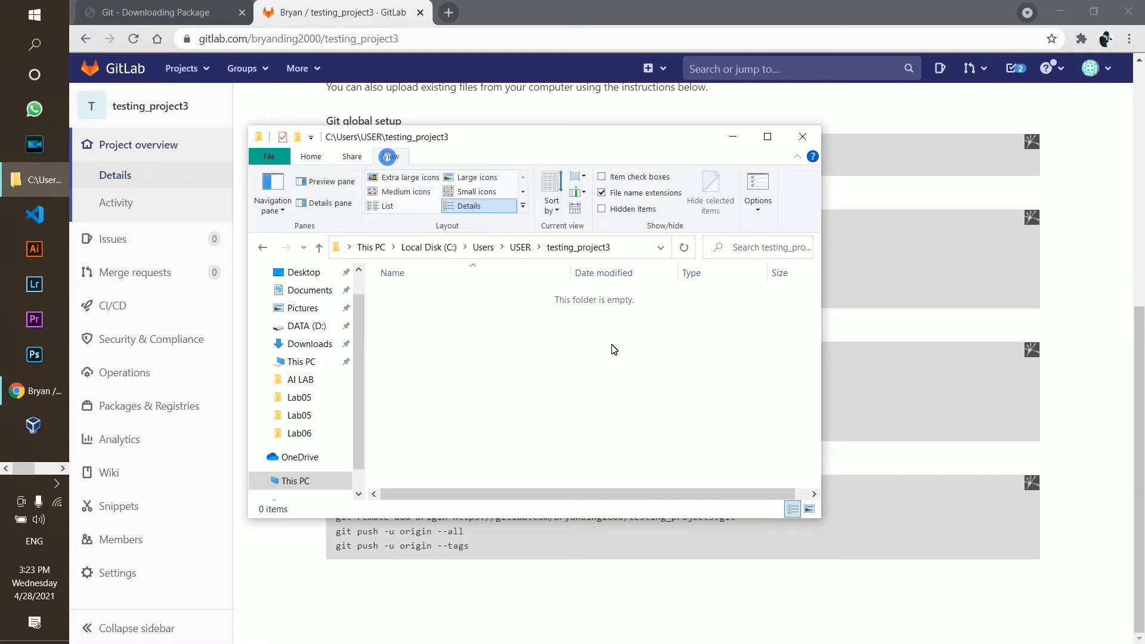
pyautogui.click(626, 211)
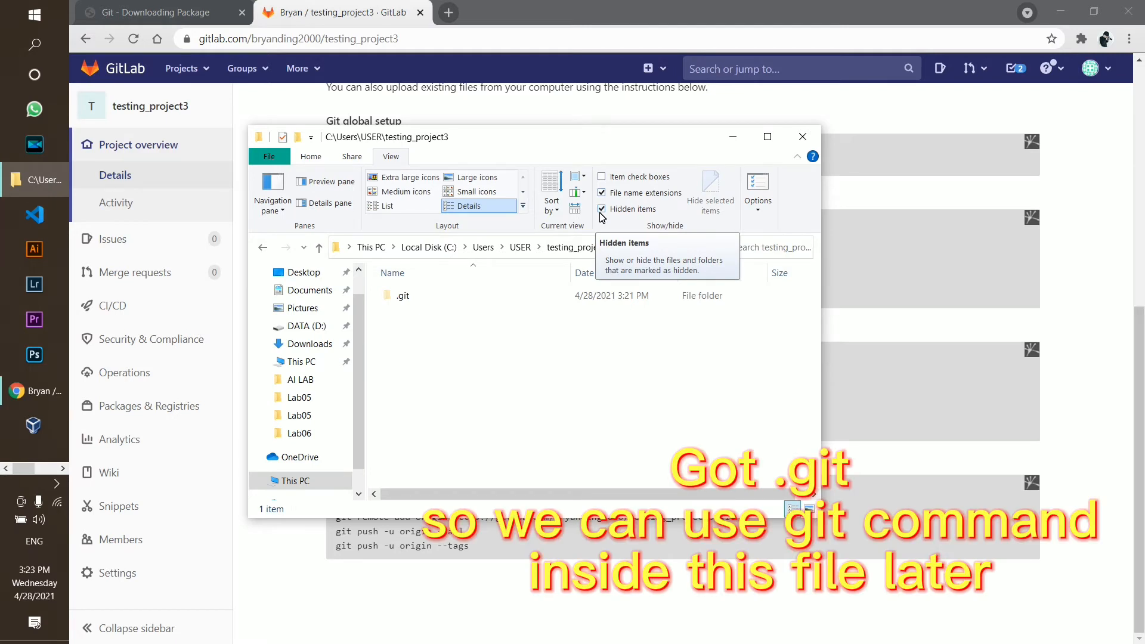
pyautogui.click(602, 210)
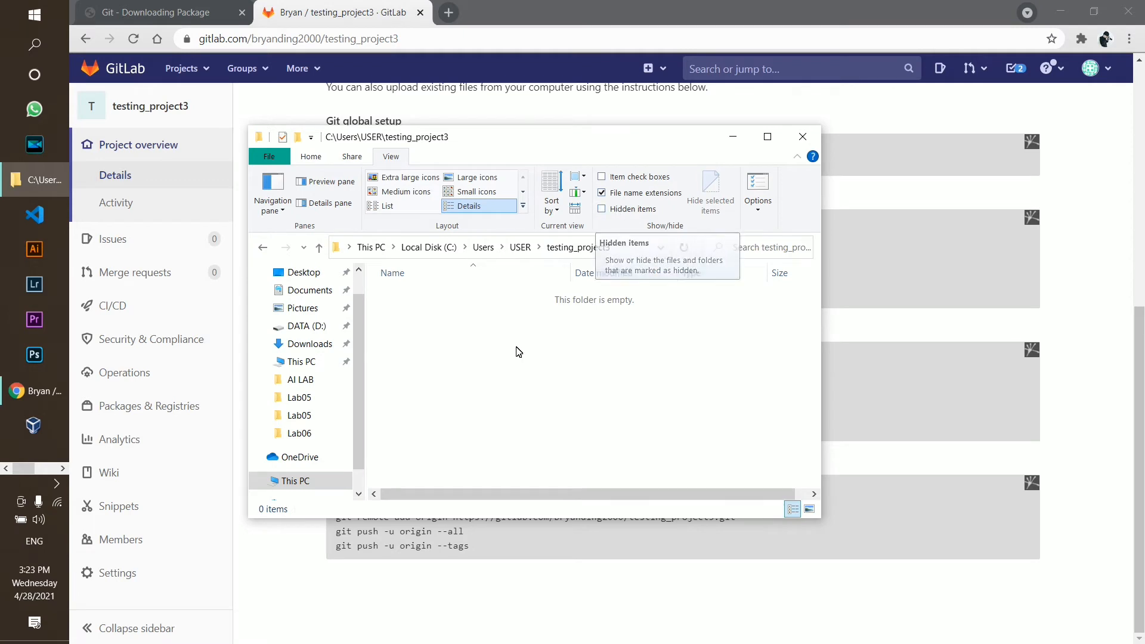
pyautogui.moveTo(382, 294); pyautogui.dragTo(729, 434)
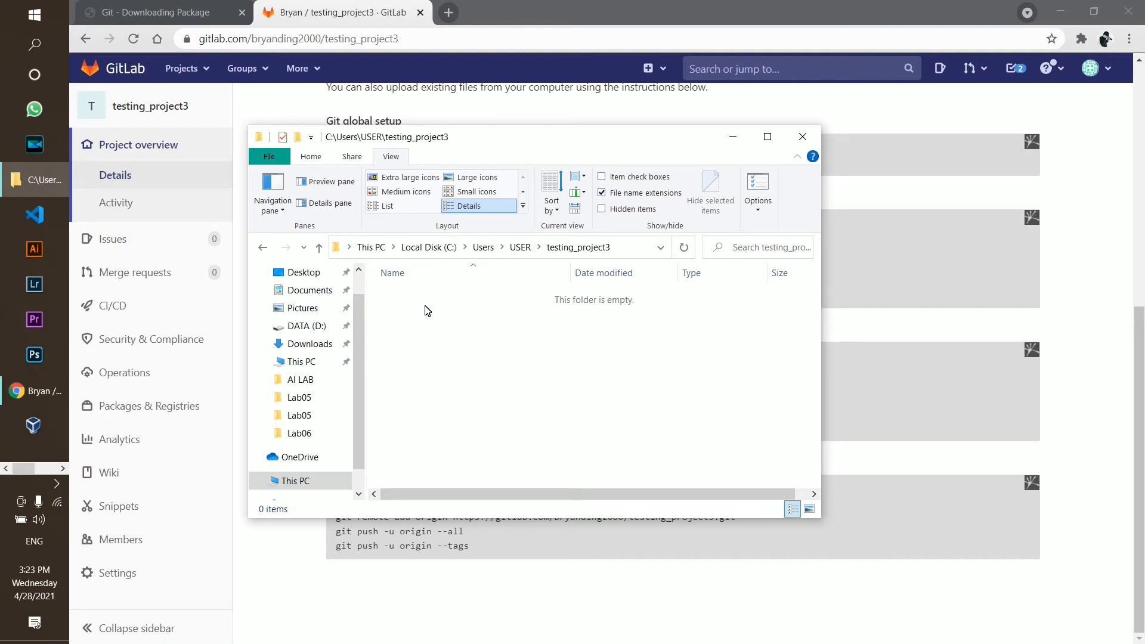
pyautogui.moveTo(390, 297); pyautogui.dragTo(731, 464)
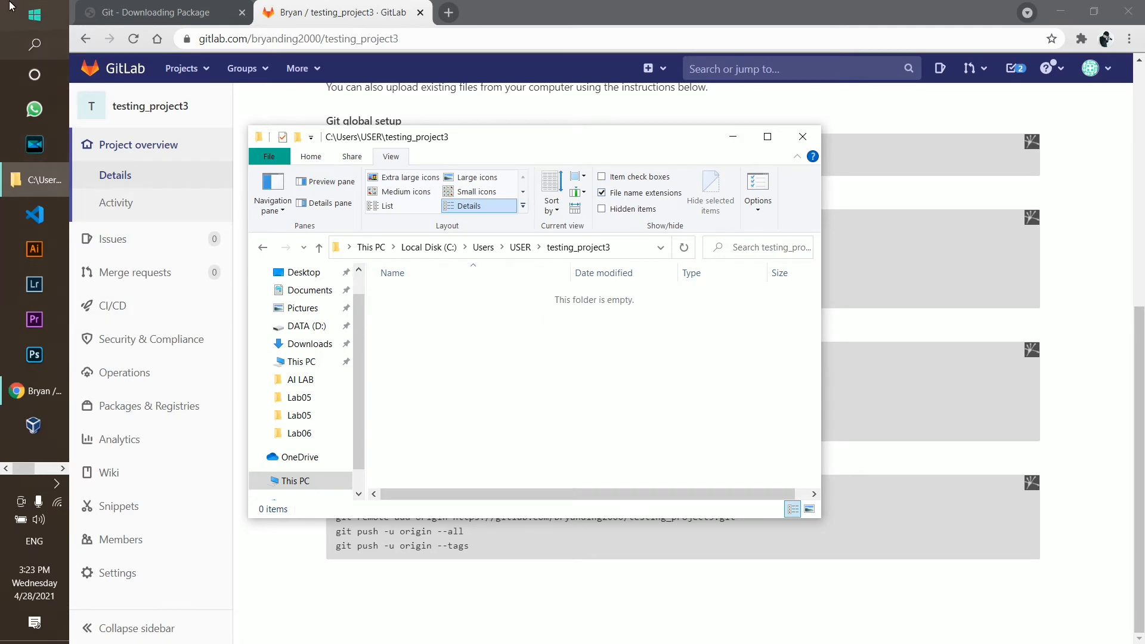
# Minimize the browser and presentation windows and arrange the terminal and File Explorer
pyautogui.moveTo(546, 146); pyautogui.dragTo(662, 132)
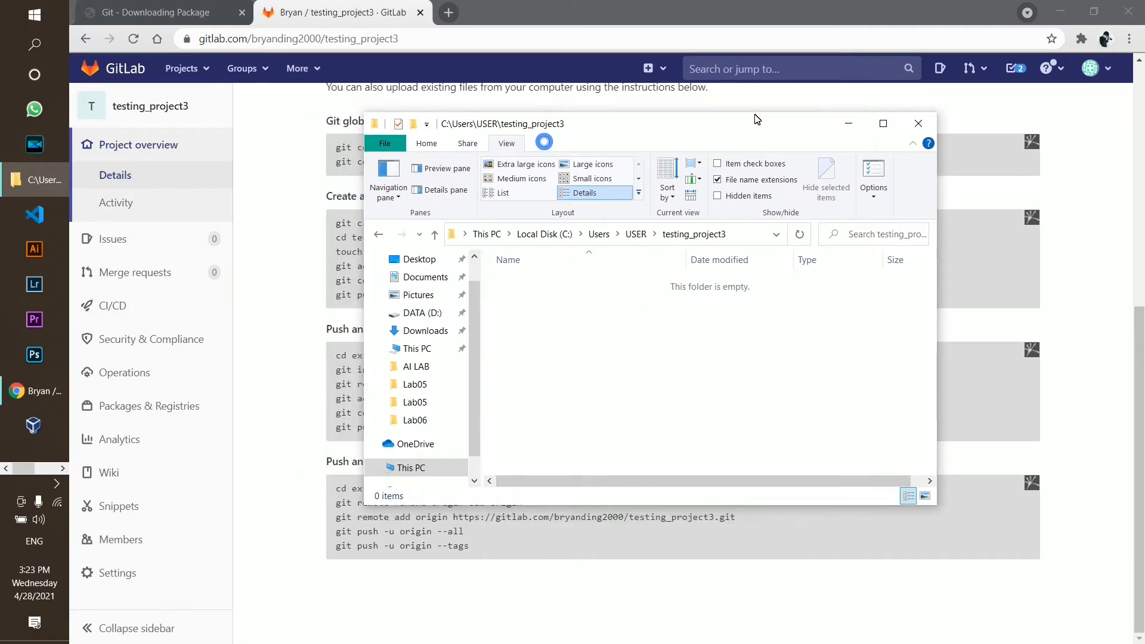
pyautogui.click(1086, 14)
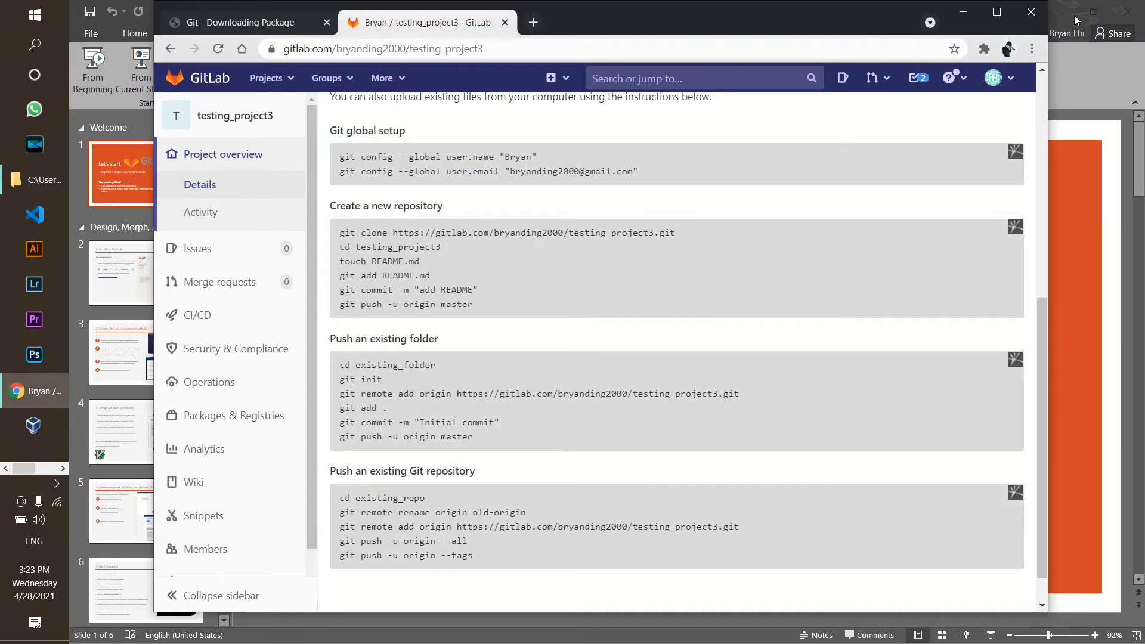
pyautogui.click(1100, 13)
pyautogui.click(966, 19)
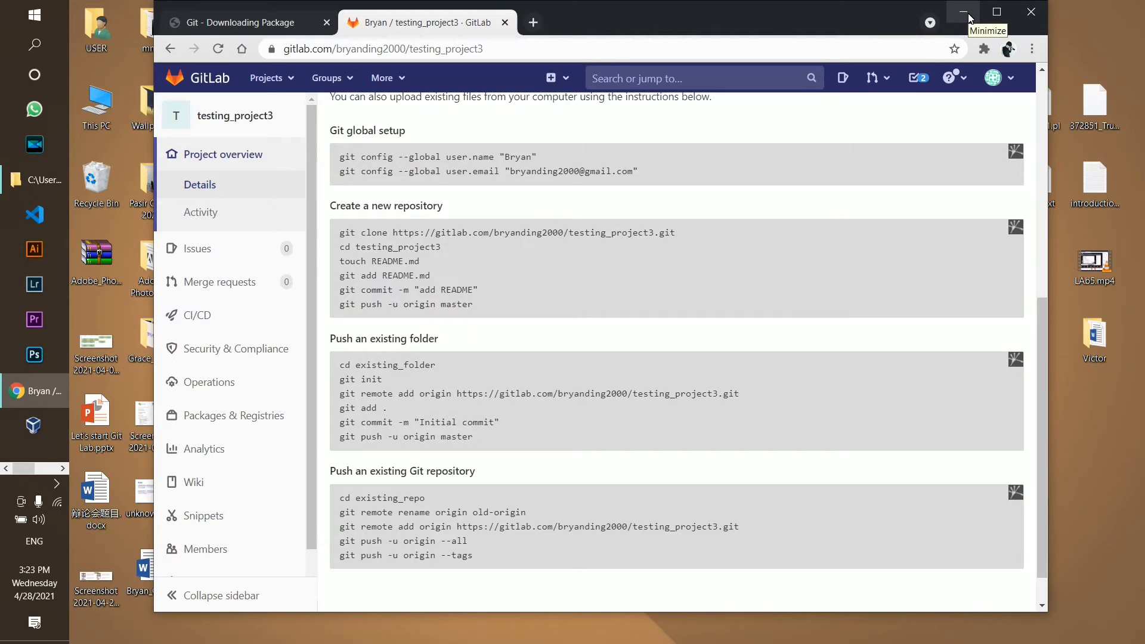
pyautogui.click(964, 13)
pyautogui.moveTo(494, 97); pyautogui.dragTo(305, 26)
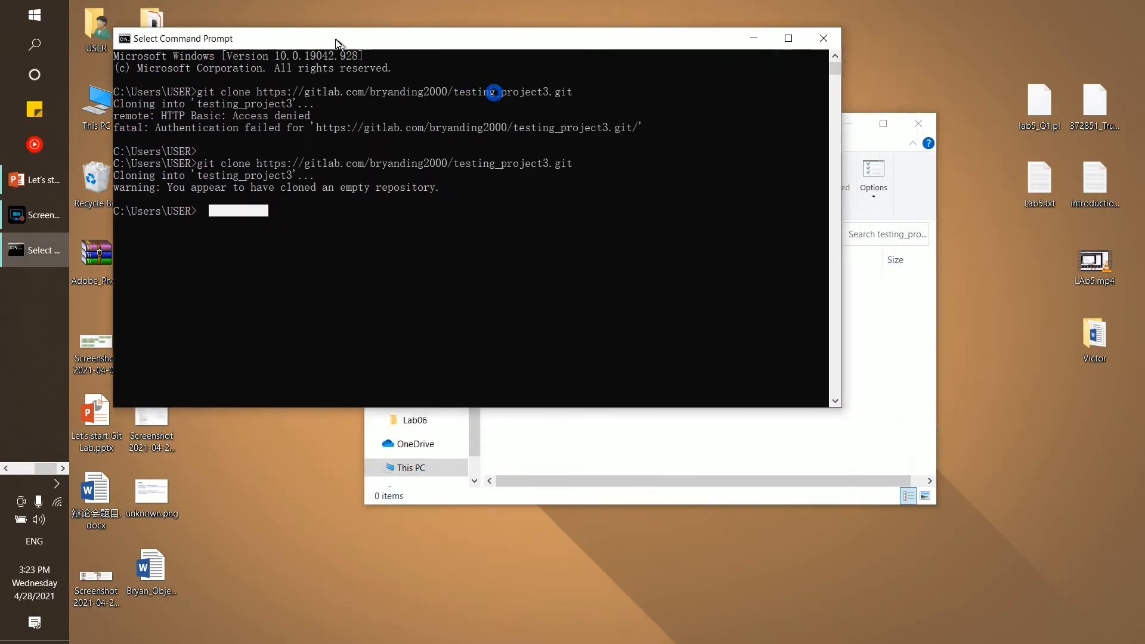
pyautogui.click(835, 380)
pyautogui.moveTo(671, 143); pyautogui.dragTo(566, 164)
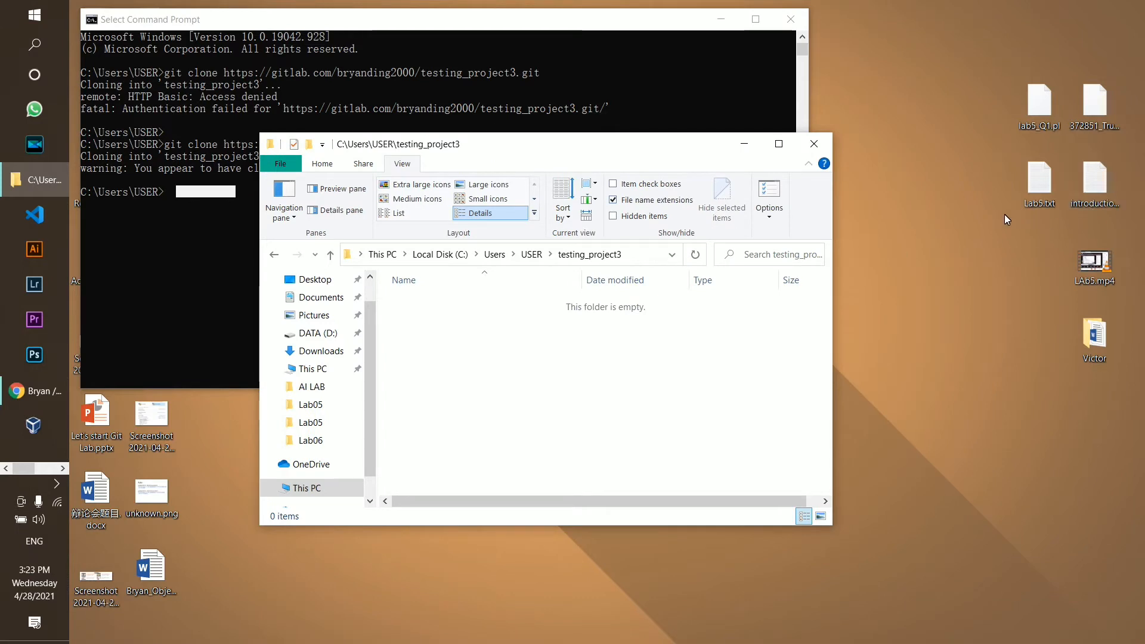
# Copy Lab5.txt from the desktop into testing_project3 and reopen the folder to confirm it
pyautogui.moveTo(1048, 196)
pyautogui.mouseDown()
pyautogui.moveTo(1015, 205)
pyautogui.moveTo(1041, 196)
pyautogui.mouseUp()
pyautogui.keyDown('ctrl'); pyautogui.click(1070, 198); pyautogui.keyUp('ctrl')
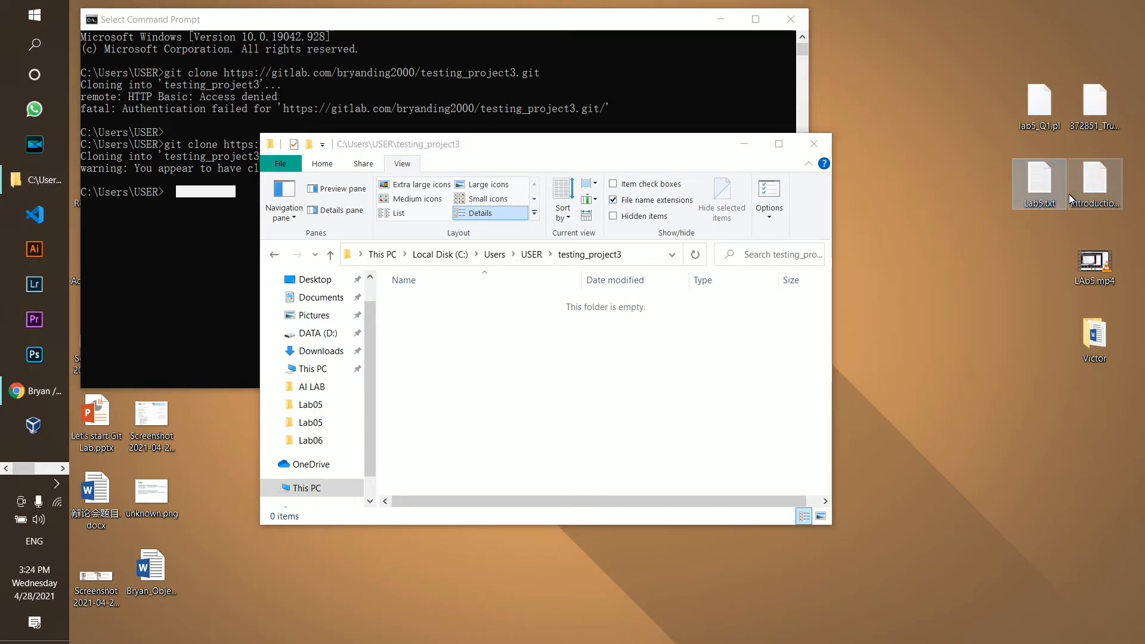
pyautogui.click(1042, 188)
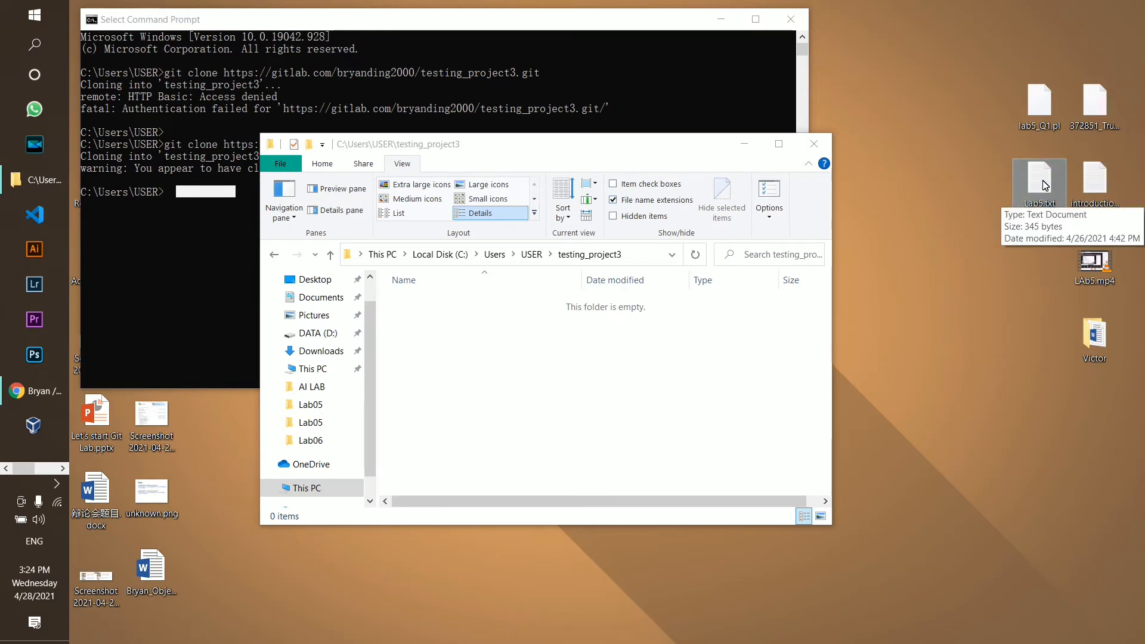
pyautogui.rightClick(1045, 187)
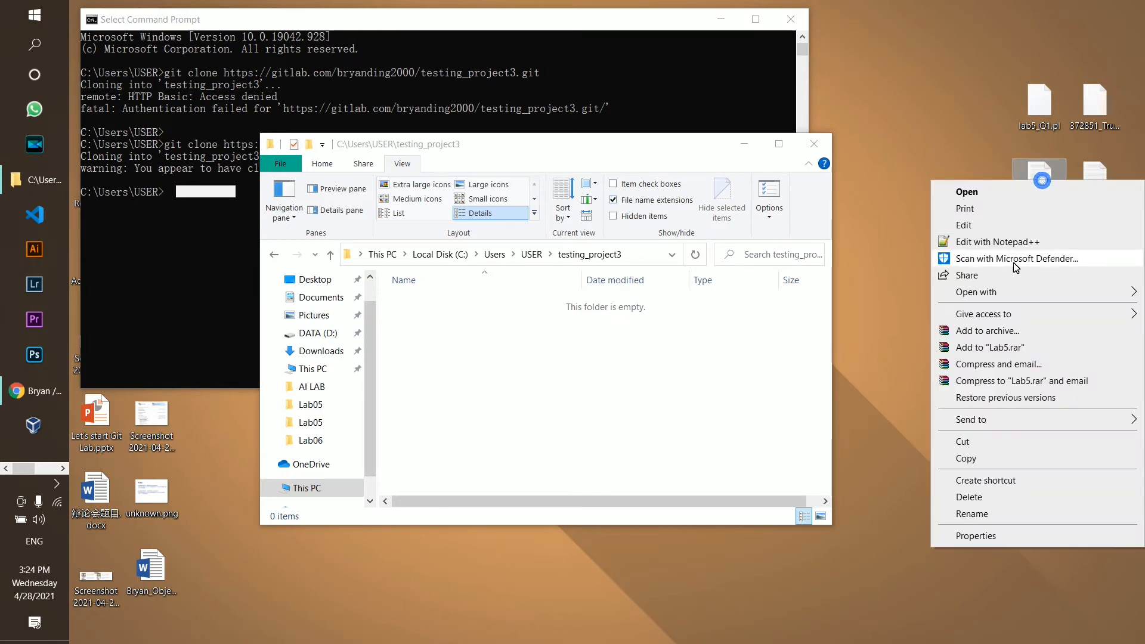
pyautogui.click(991, 464)
pyautogui.click(435, 314)
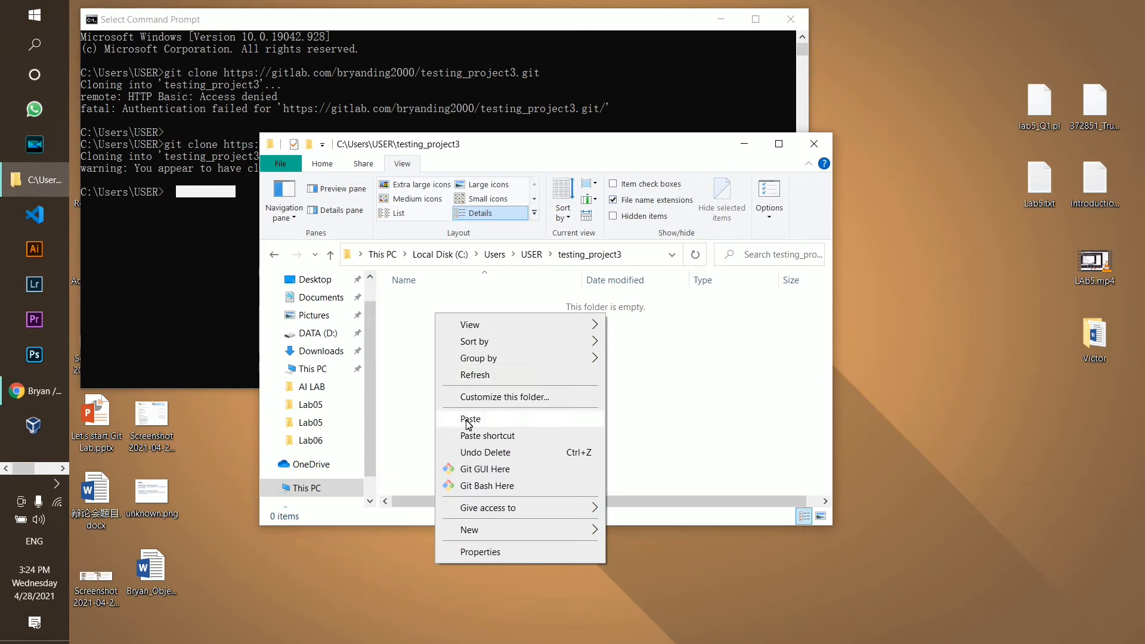
pyautogui.click(469, 418)
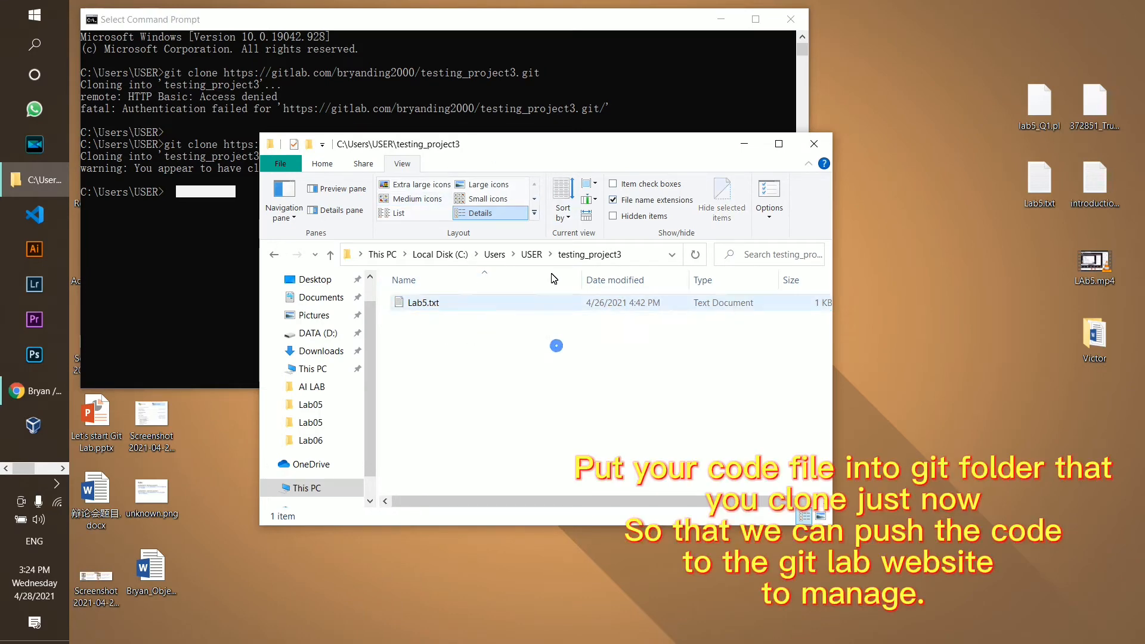
pyautogui.click(532, 254)
pyautogui.scroll(-3, 523, 411)
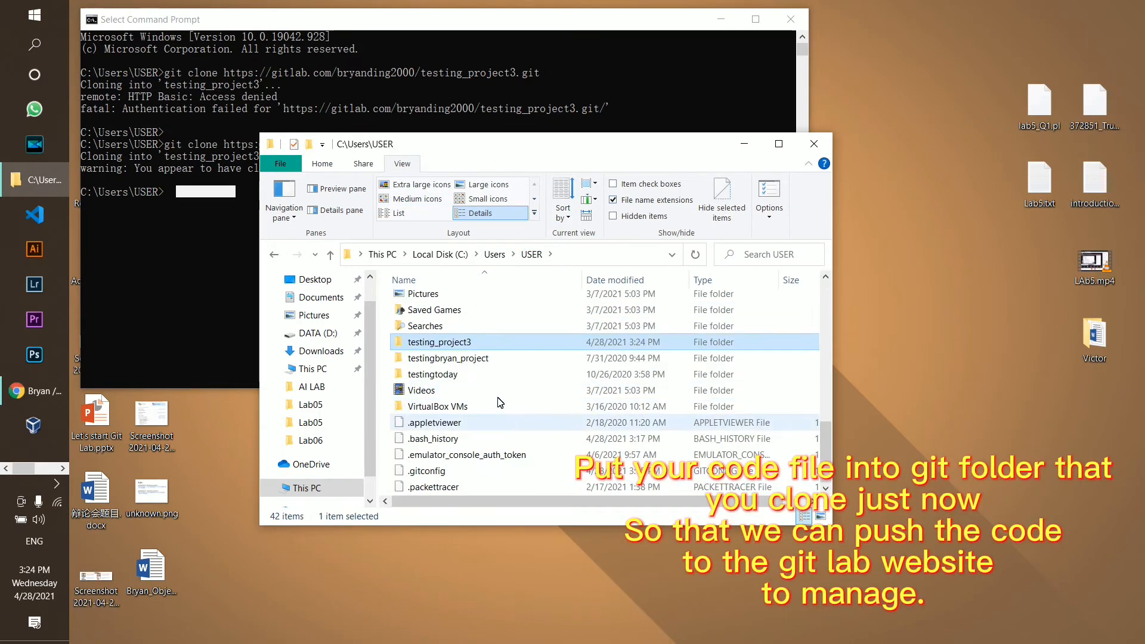
pyautogui.doubleClick(485, 345)
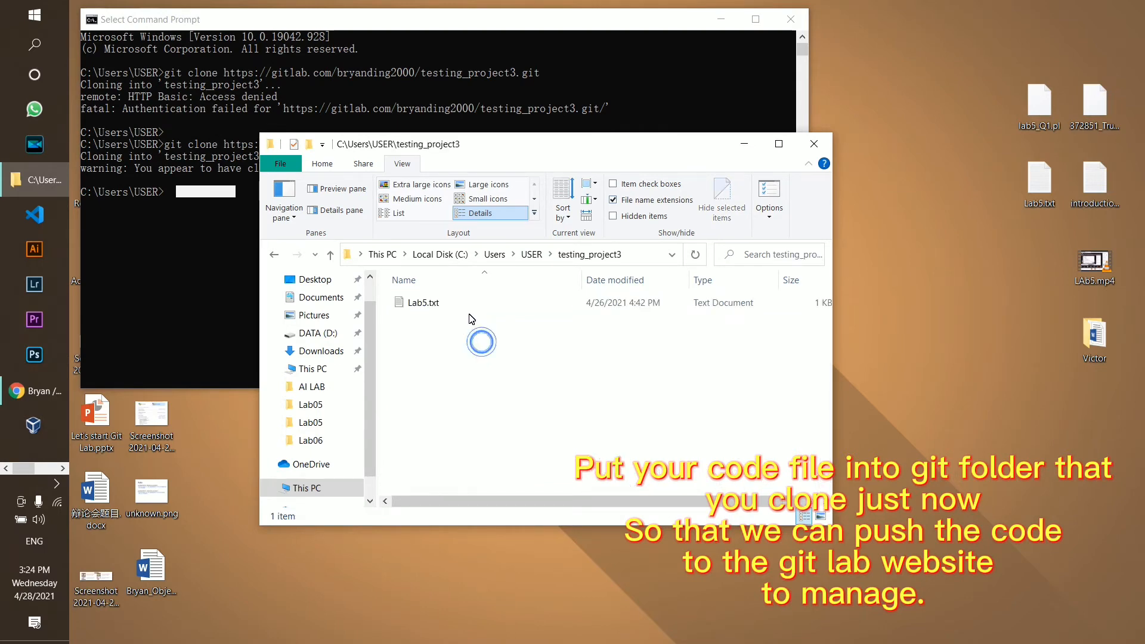
# Arrange the Command Prompt and File Explorer windows and focus the console for typing
pyautogui.click(185, 253)
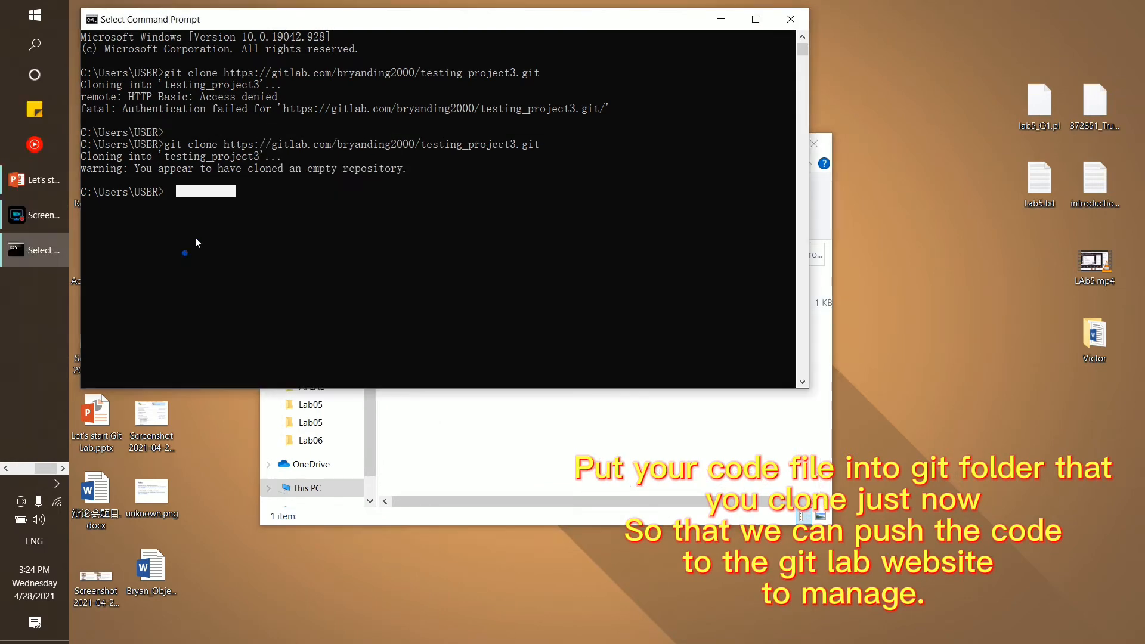
pyautogui.moveTo(240, 27); pyautogui.dragTo(446, 283)
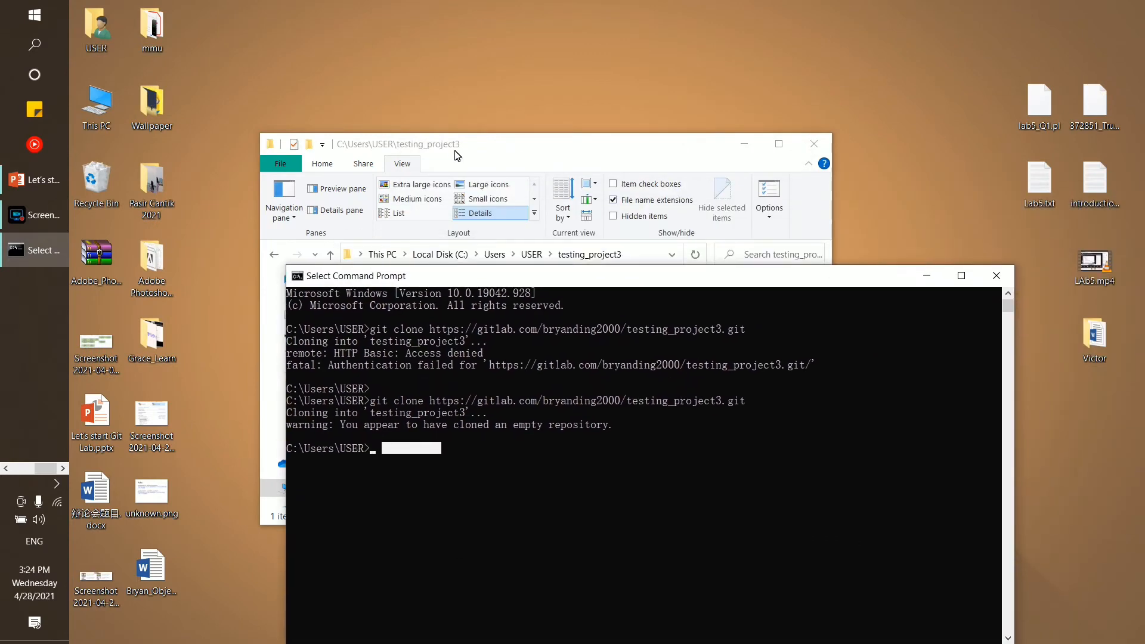
pyautogui.moveTo(445, 140); pyautogui.dragTo(276, 34)
pyautogui.click(768, 467)
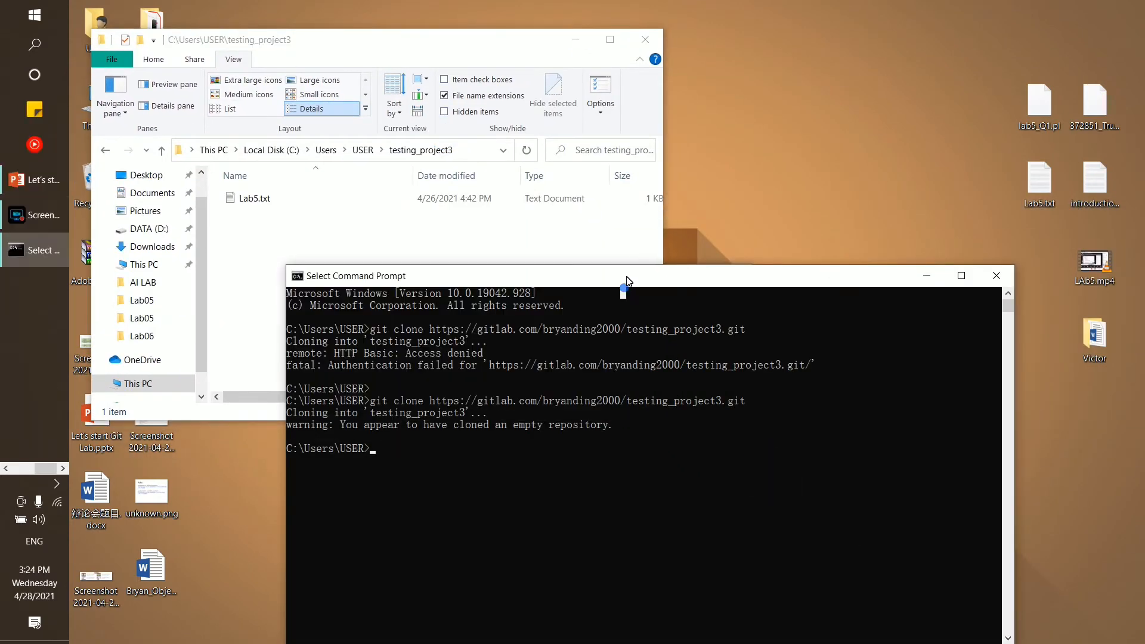
pyautogui.moveTo(659, 269); pyautogui.dragTo(635, 93)
pyautogui.click(443, 331)
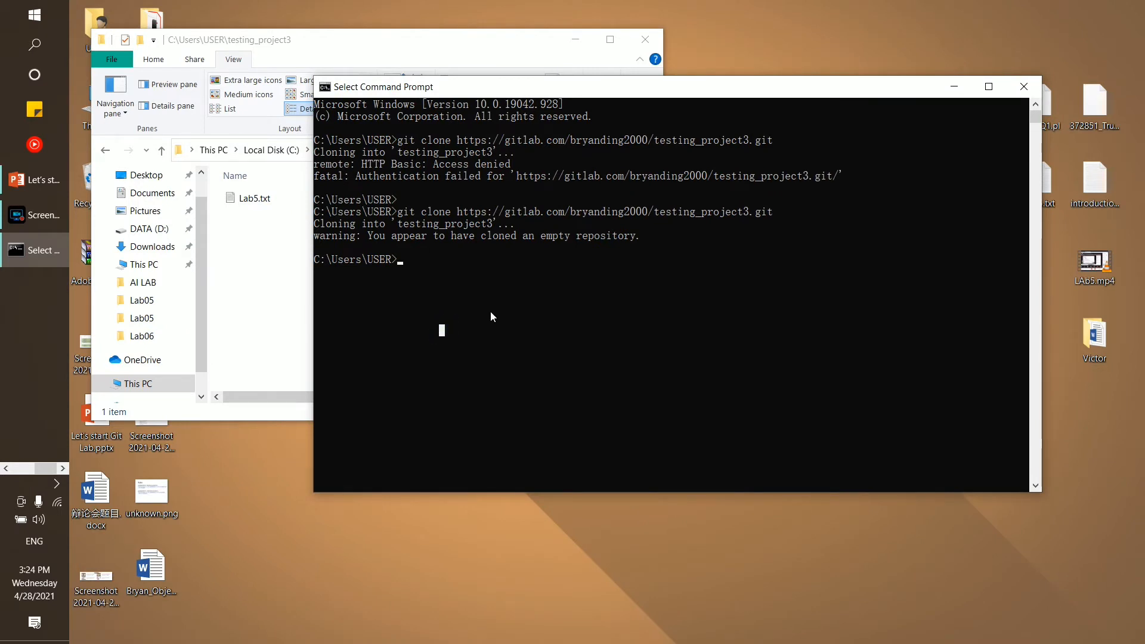
pyautogui.press('Escape')
# Change into the testing_project3 folder with 'cd testing_project3'
pyautogui.write('cd')
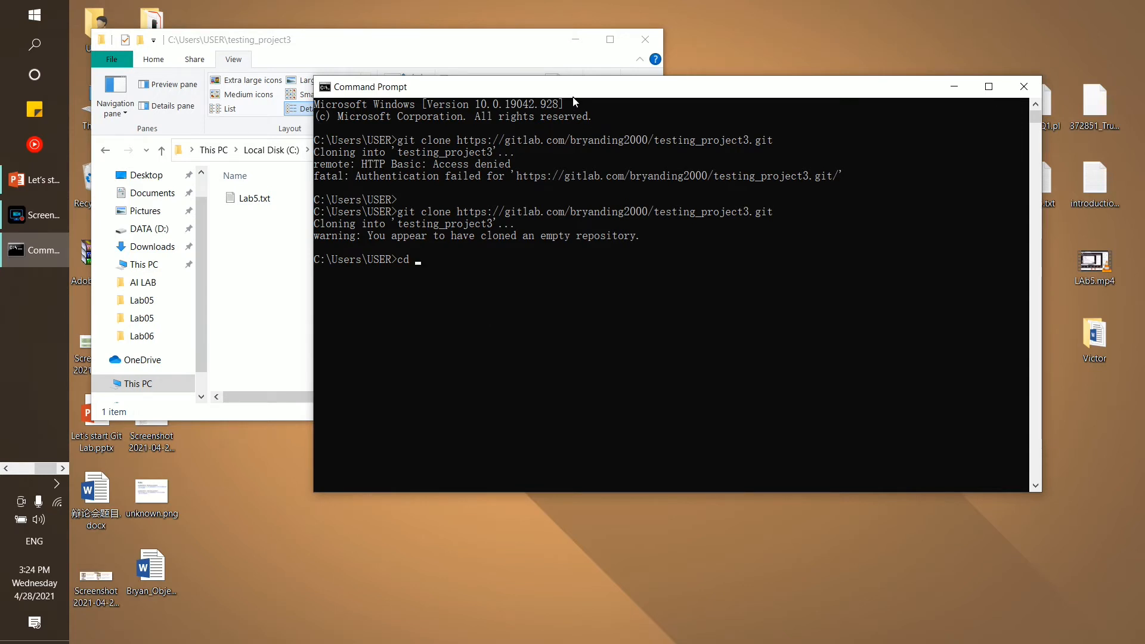
pyautogui.moveTo(575, 102); pyautogui.dragTo(498, 217)
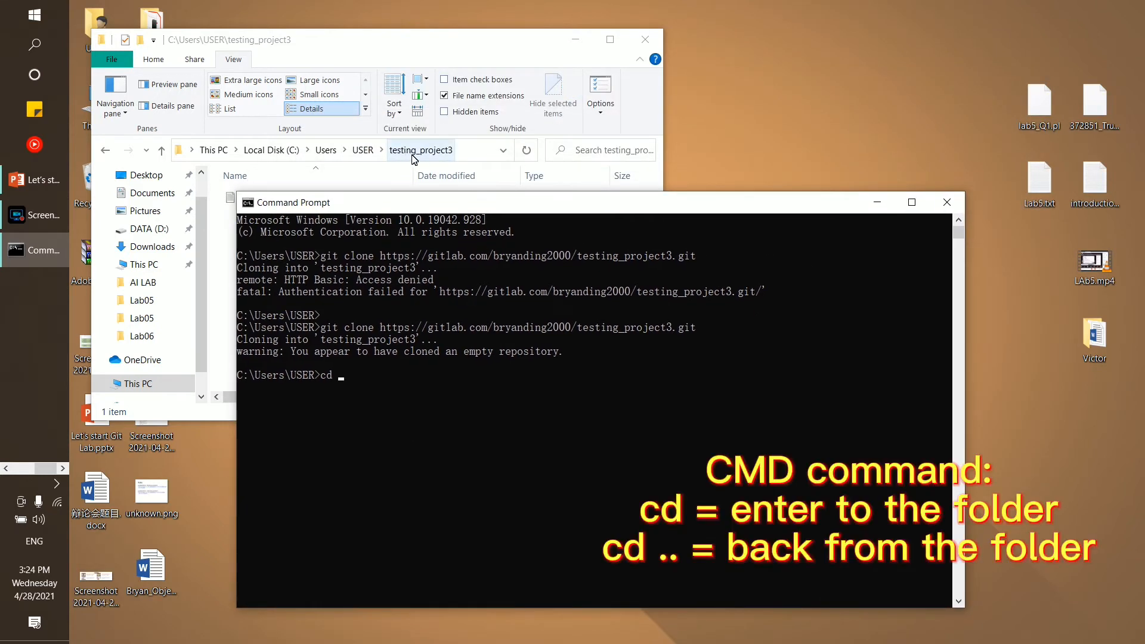
pyautogui.moveTo(251, 375); pyautogui.dragTo(318, 375)
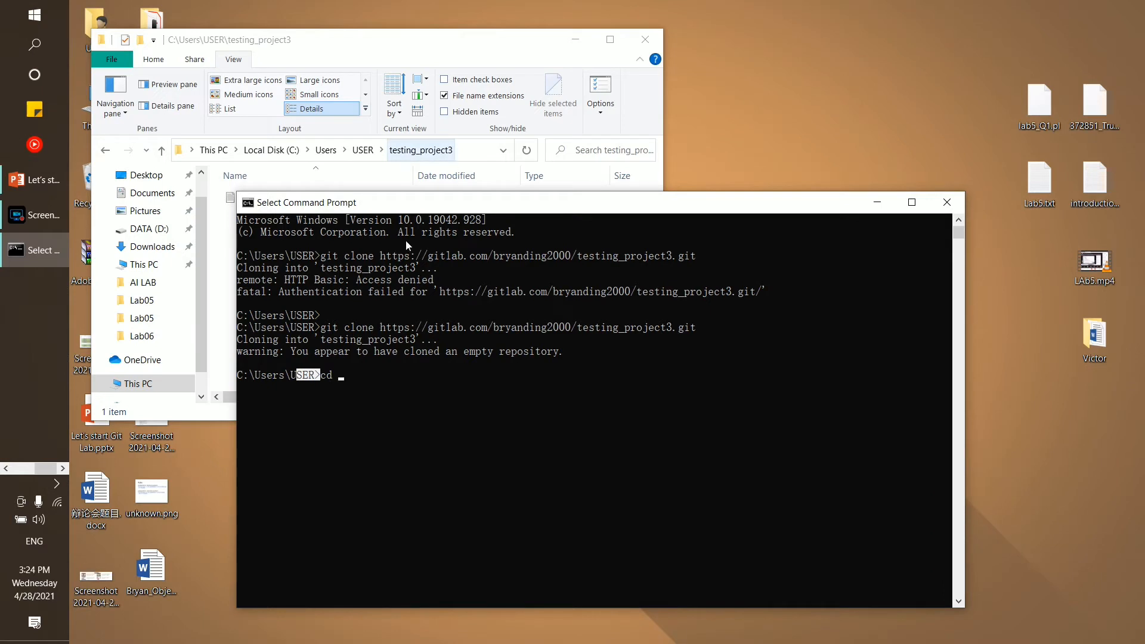
pyautogui.click(366, 385)
pyautogui.write('te')
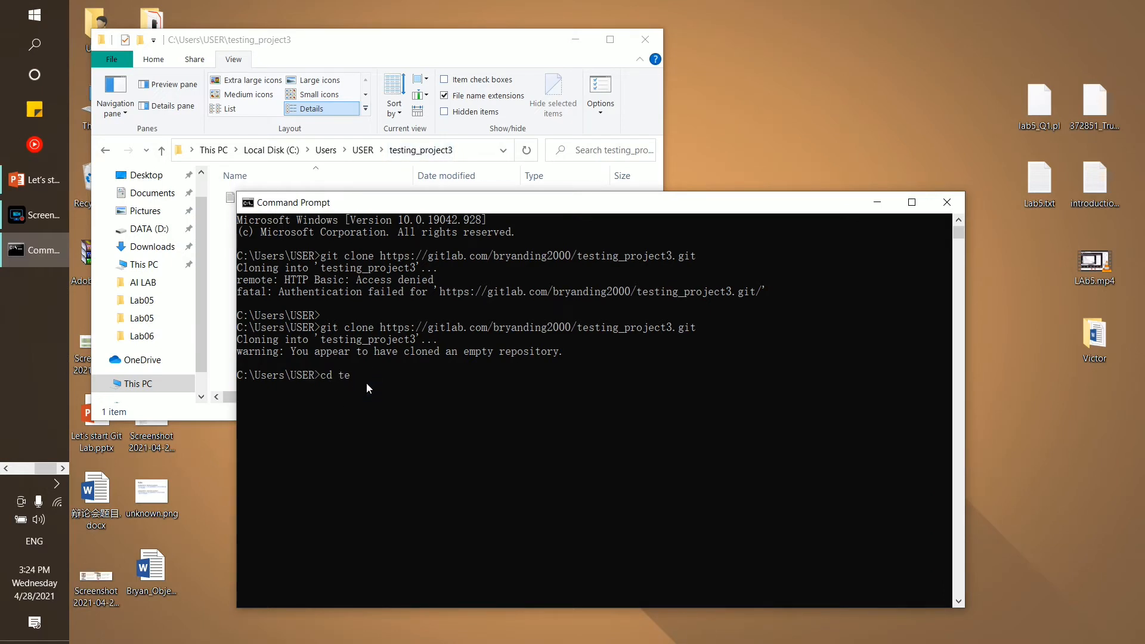
pyautogui.write('sting_project3')
pyautogui.press('Return')
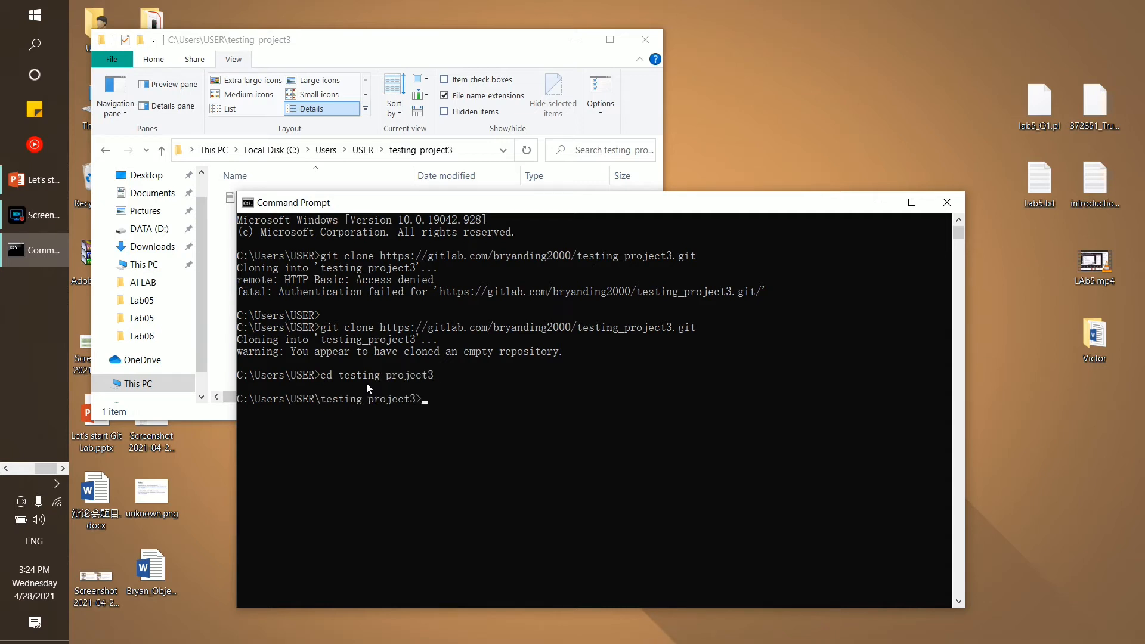
pyautogui.moveTo(421, 399); pyautogui.dragTo(239, 403)
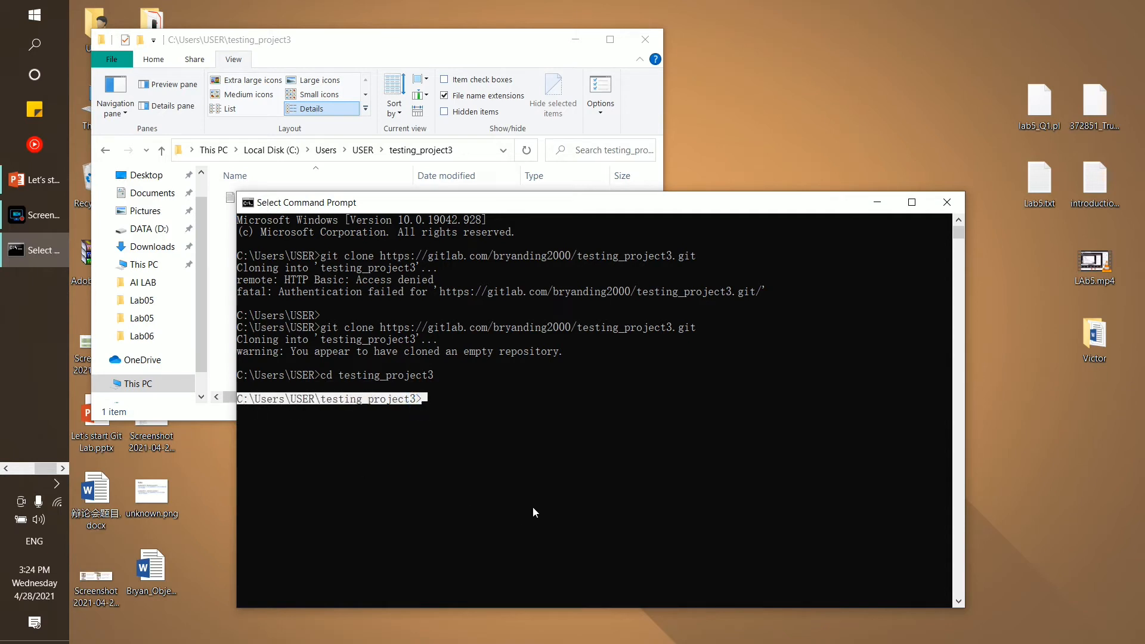
pyautogui.click(442, 411)
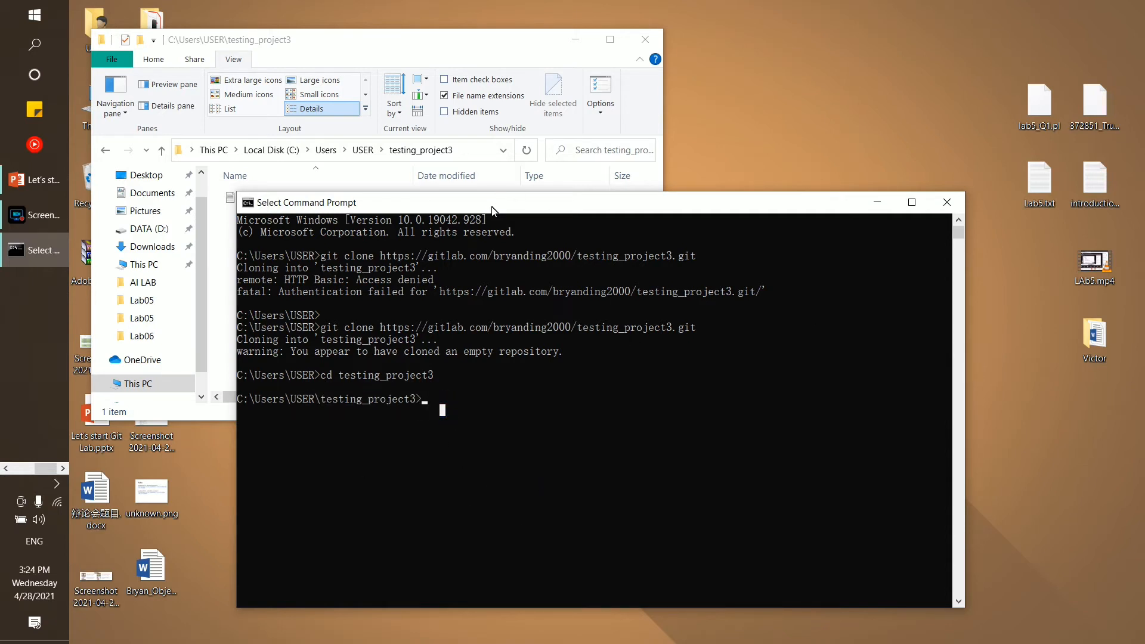
pyautogui.moveTo(492, 207); pyautogui.dragTo(621, 131)
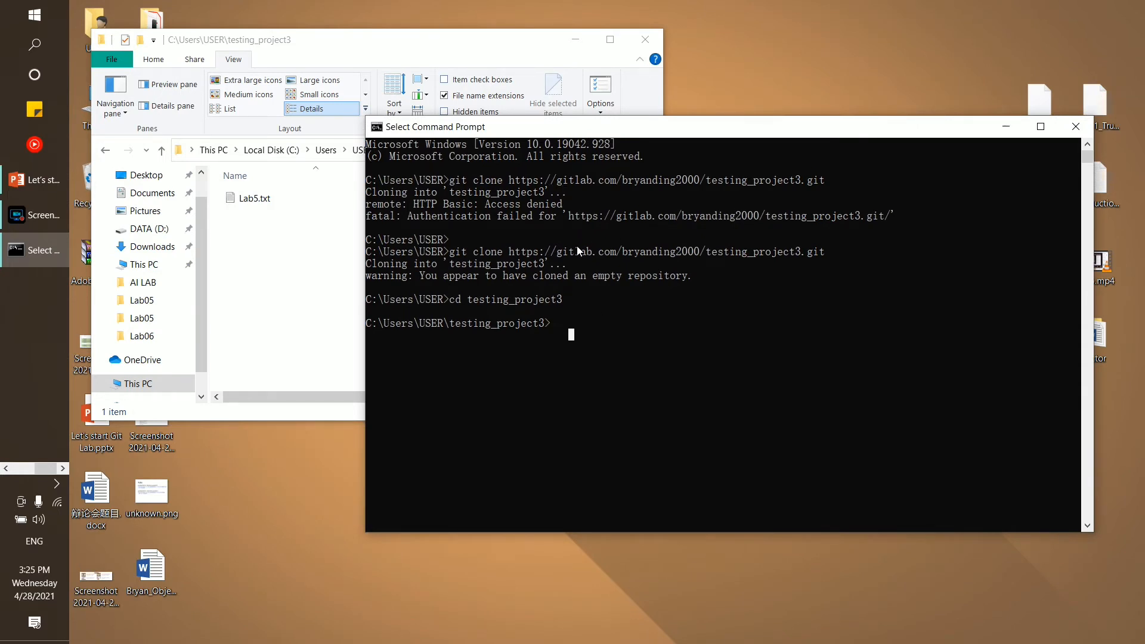
# Run 'git status' inside the testing_project3 repository
pyautogui.click(222, 213)
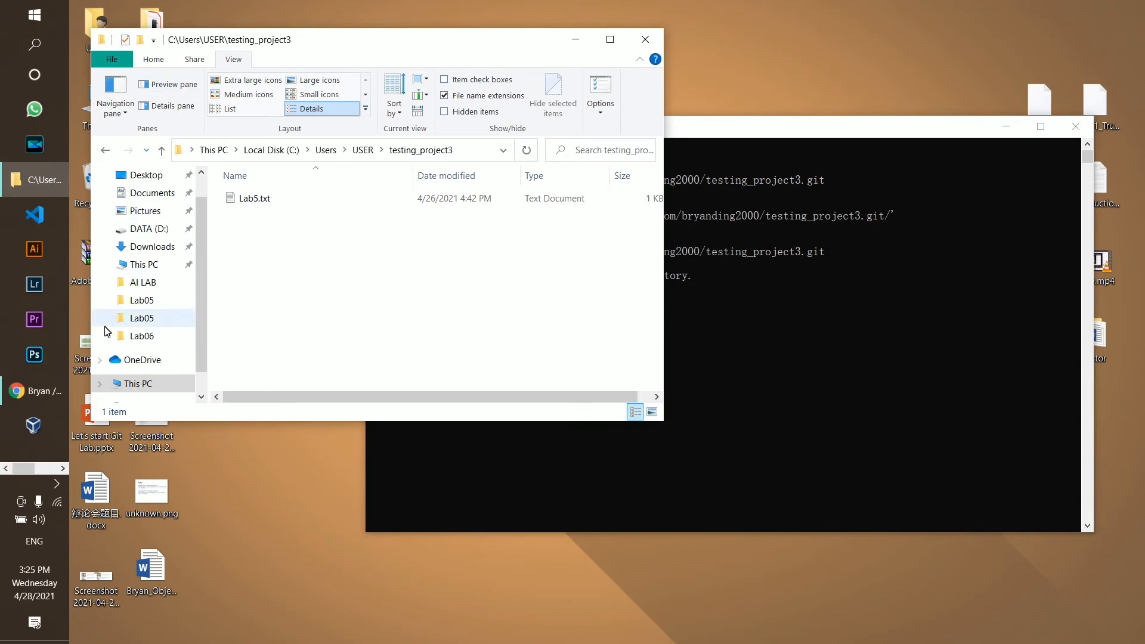
pyautogui.click(34, 391)
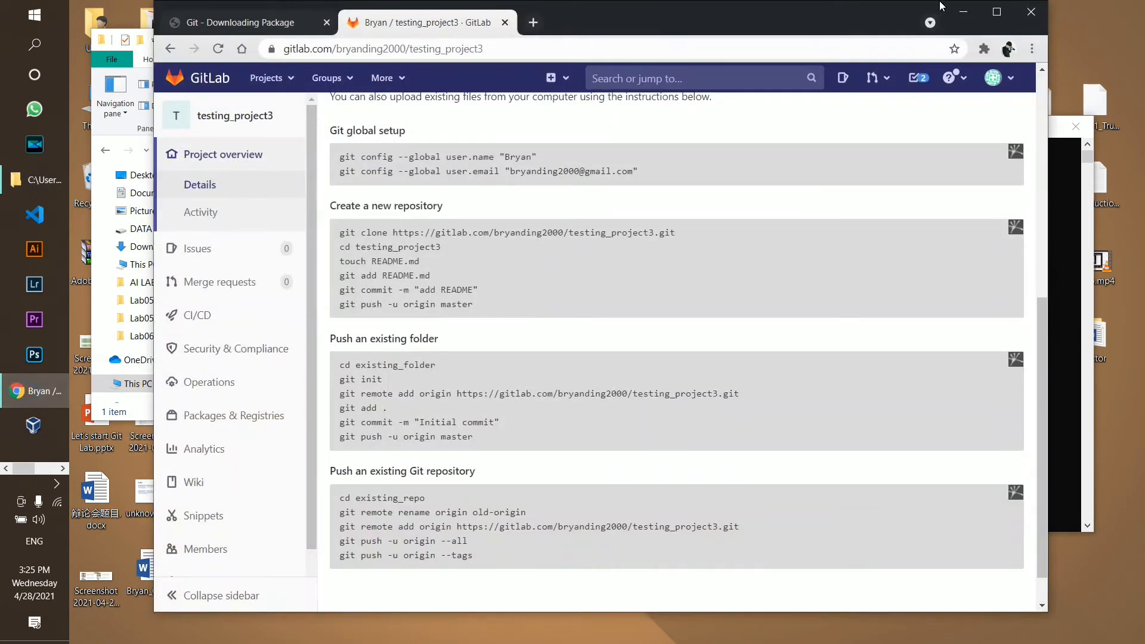
pyautogui.click(965, 19)
pyautogui.click(868, 450)
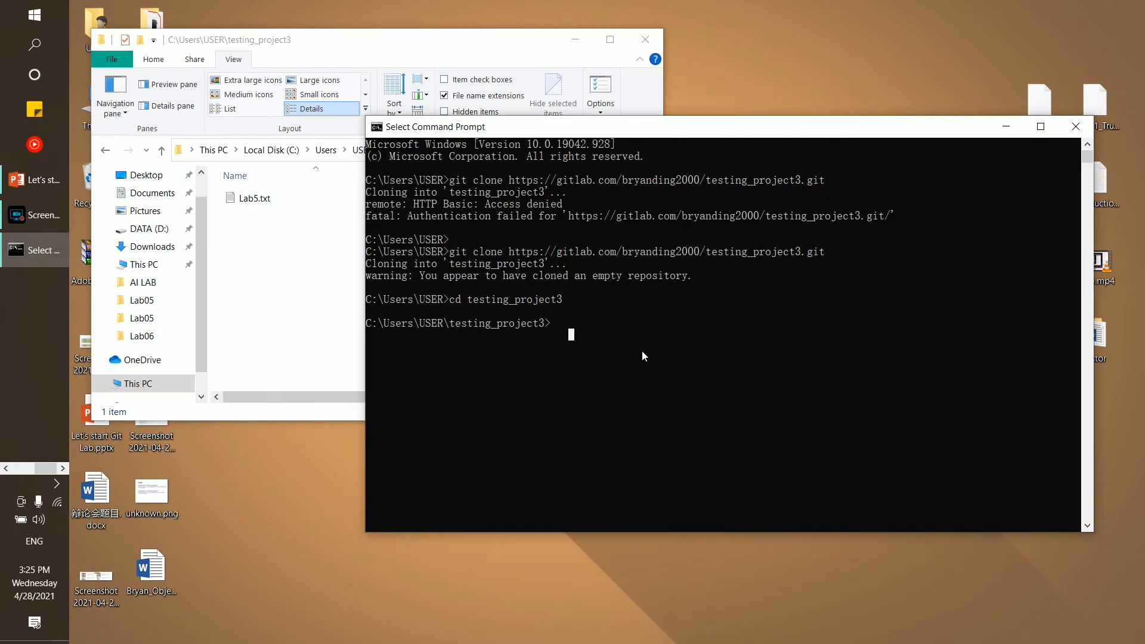
pyautogui.write('git')
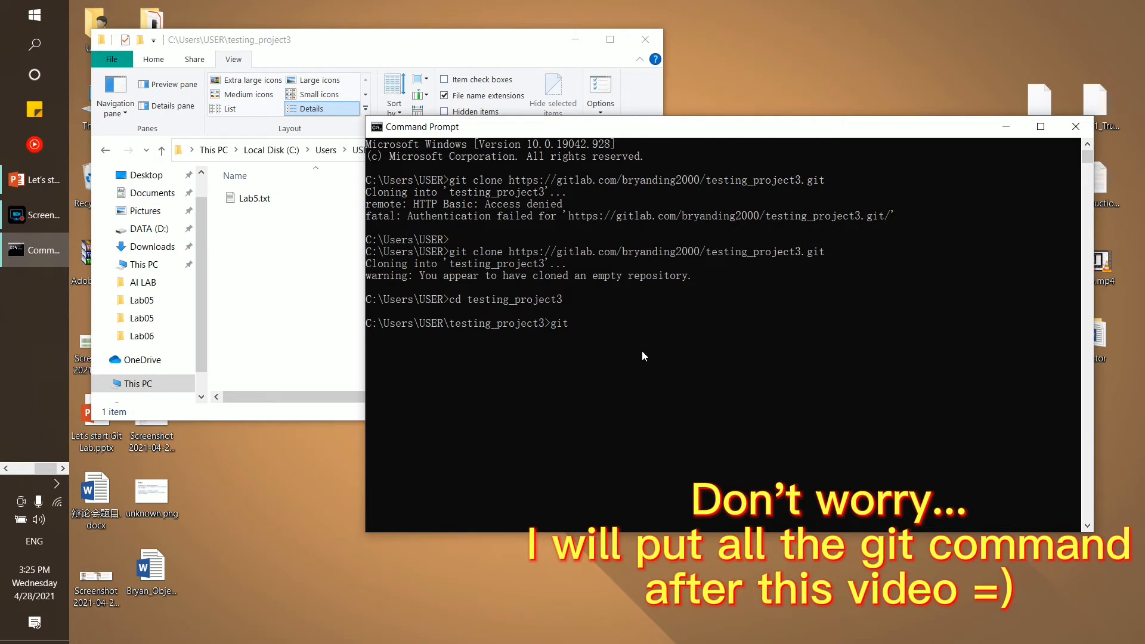
pyautogui.write('stat')
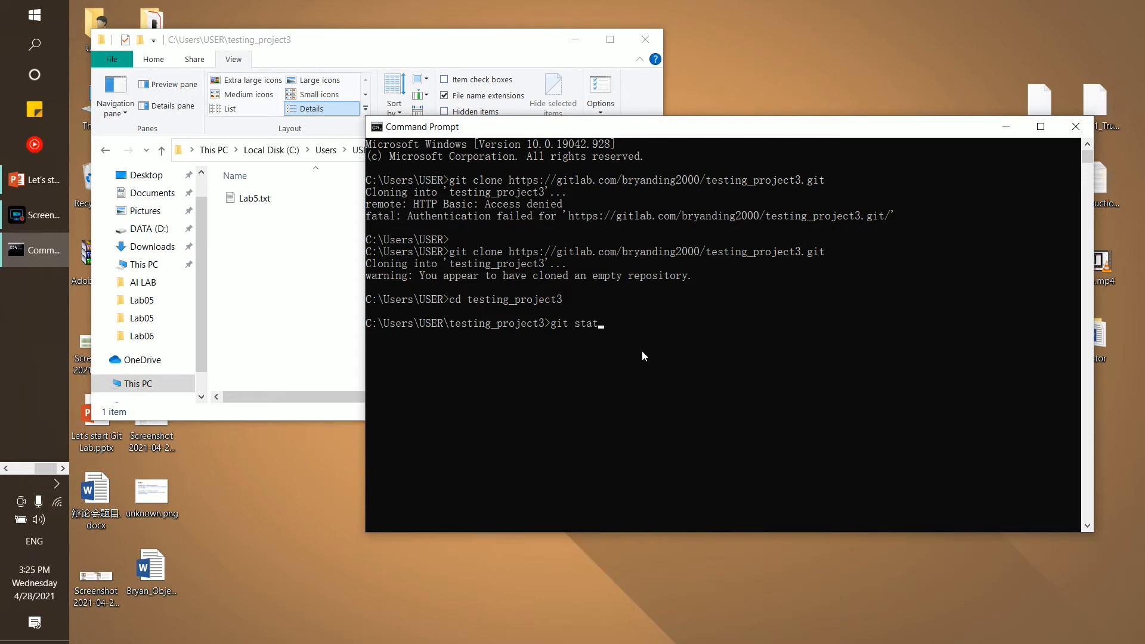
pyautogui.write('us')
pyautogui.press('Return')
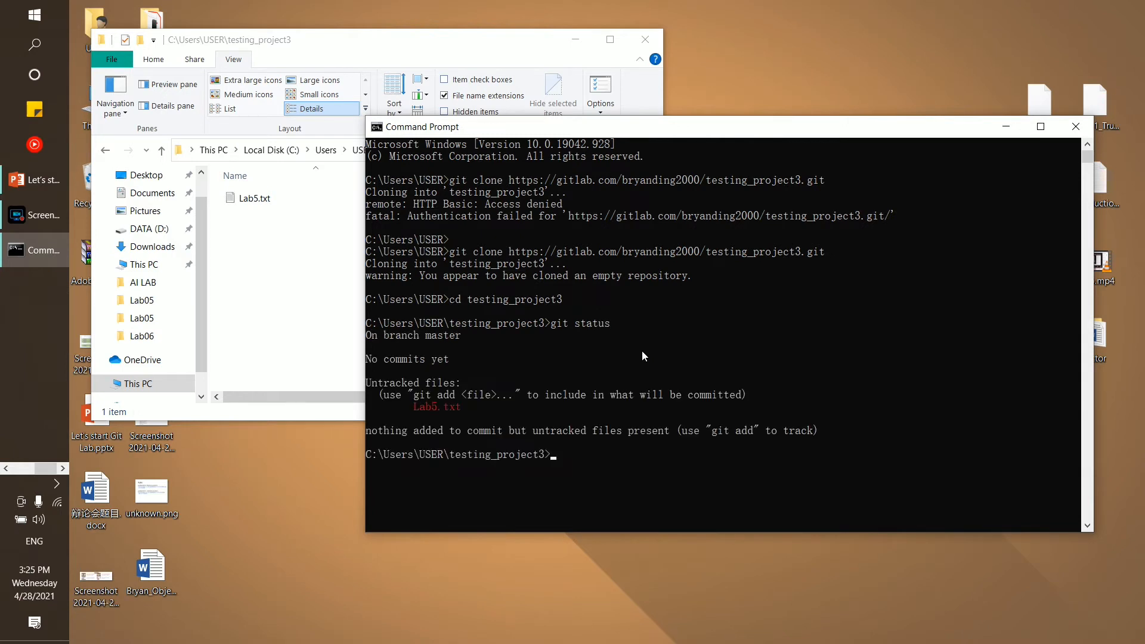
# Highlight branch master, the untracked Lab5.txt and the git add hint in the status output
pyautogui.moveTo(622, 325); pyautogui.dragTo(554, 328)
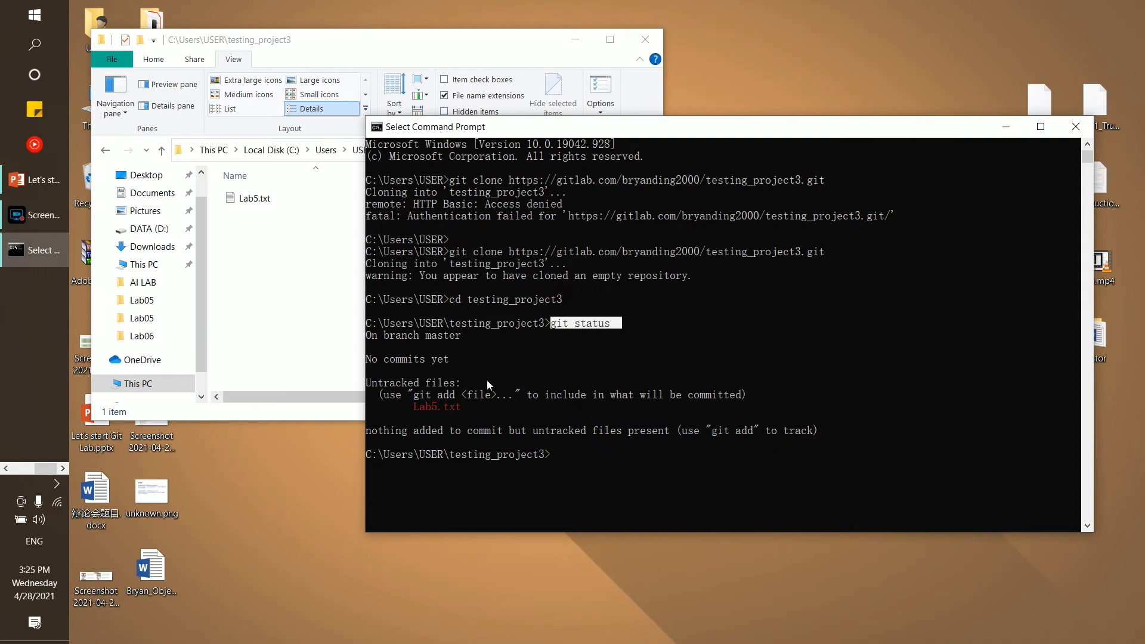
pyautogui.click(401, 342)
pyautogui.moveTo(366, 335); pyautogui.dragTo(467, 336)
pyautogui.click(432, 400)
pyautogui.scroll(-2, 431, 397)
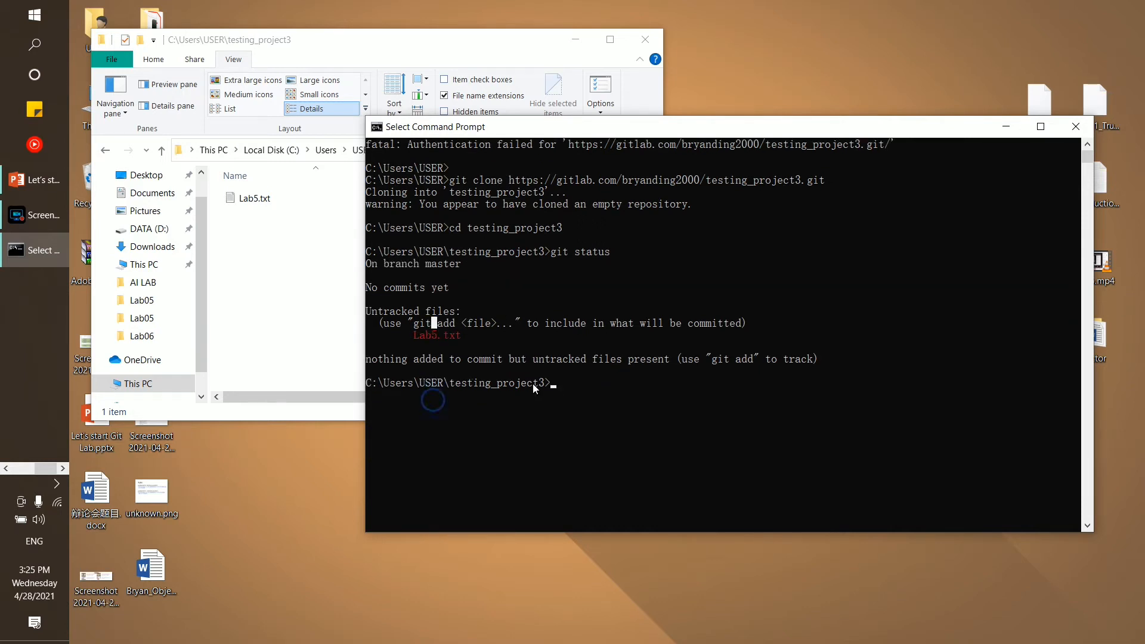
pyautogui.click(415, 337)
pyautogui.moveTo(443, 340); pyautogui.dragTo(467, 339)
pyautogui.click(269, 213)
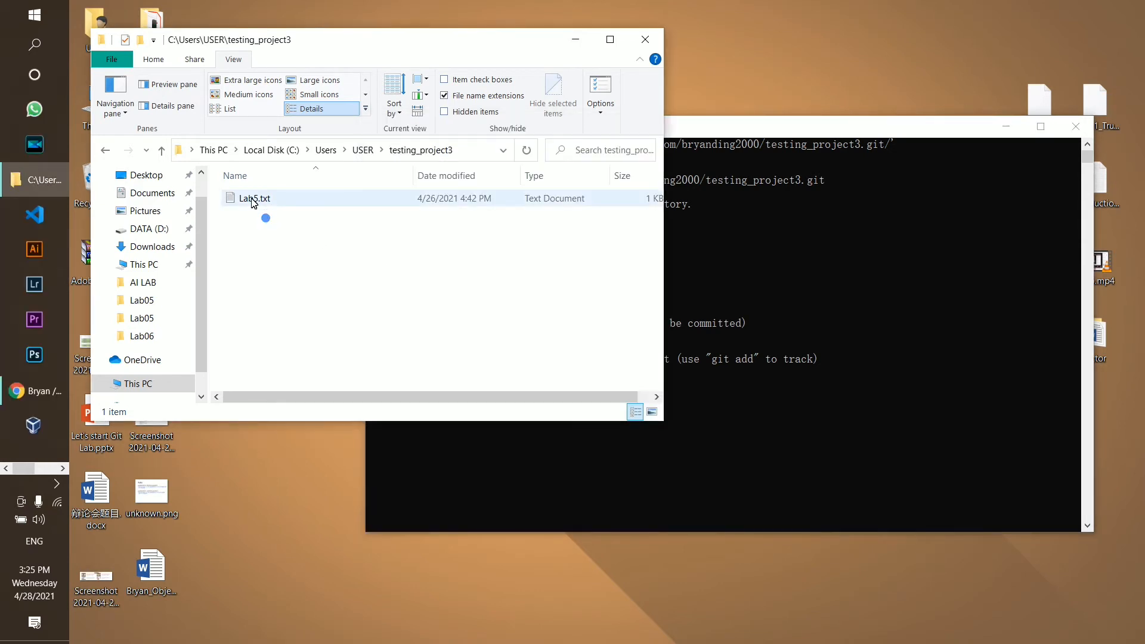
pyautogui.click(962, 366)
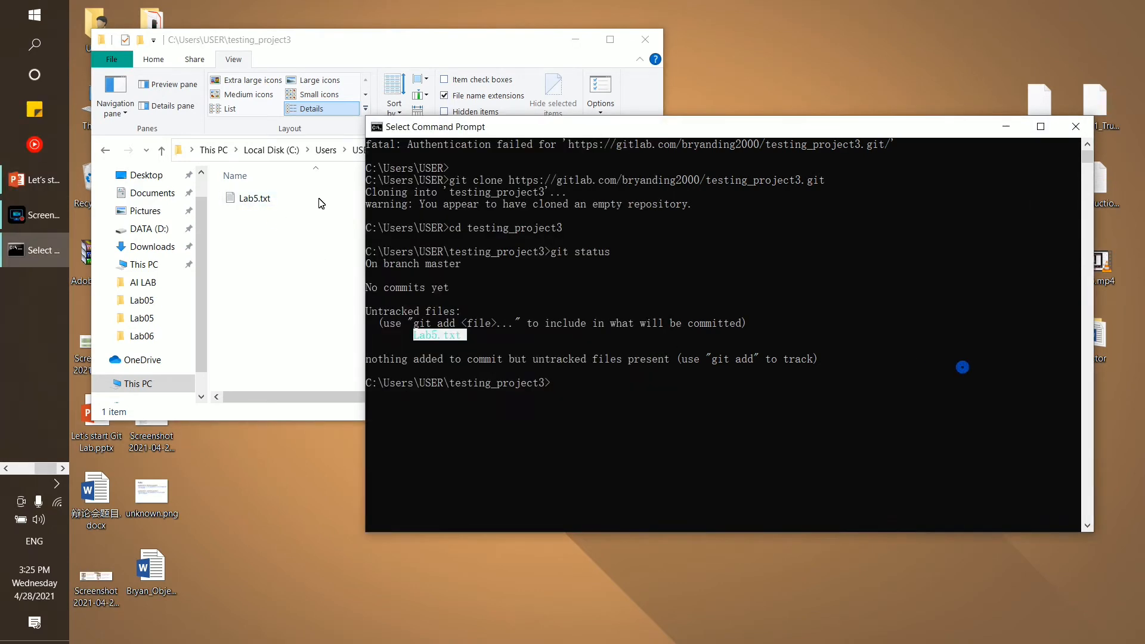
pyautogui.click(424, 336)
pyautogui.moveTo(414, 336); pyautogui.dragTo(465, 342)
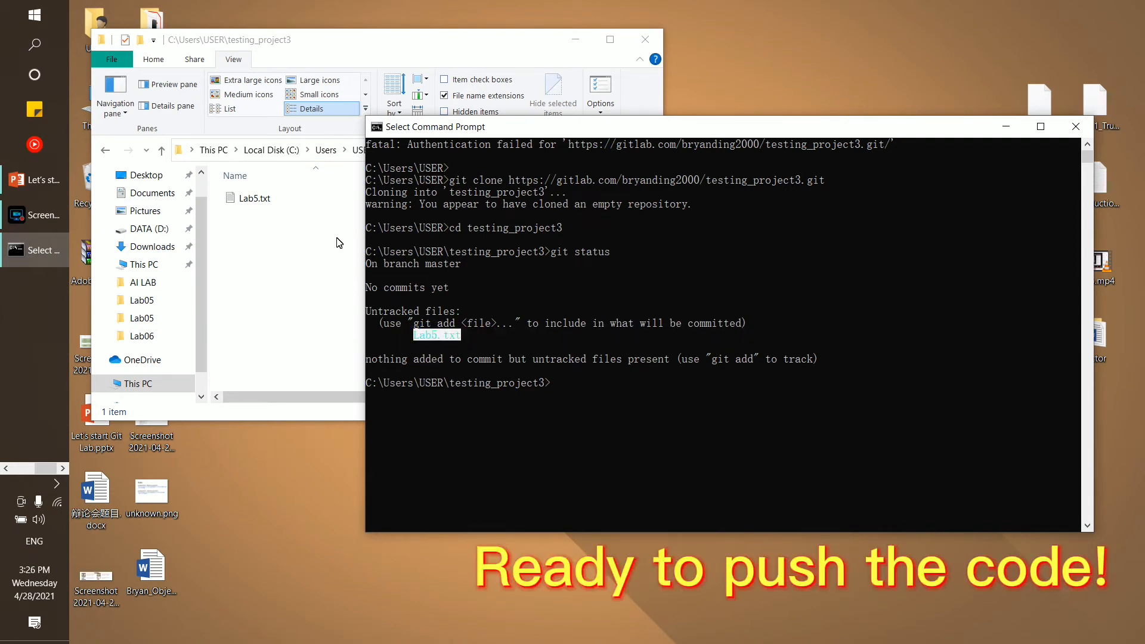
pyautogui.click(298, 254)
pyautogui.click(572, 437)
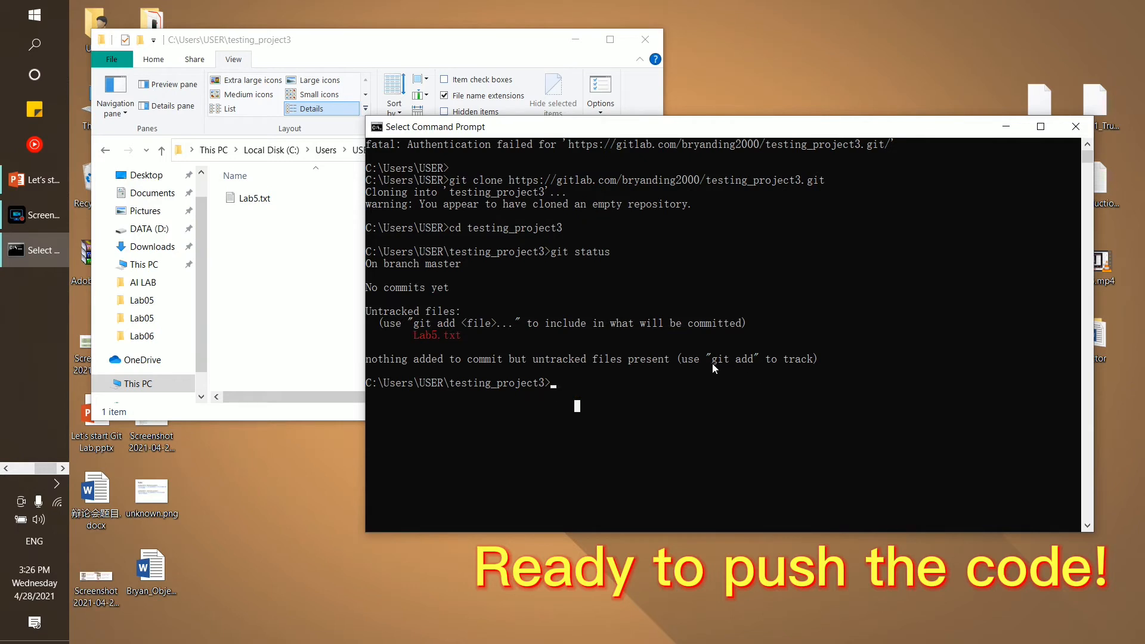
pyautogui.moveTo(713, 363); pyautogui.dragTo(760, 365)
# Stage all files with 'git add .' and run 'git commit'
pyautogui.click(708, 389)
pyautogui.write('git')
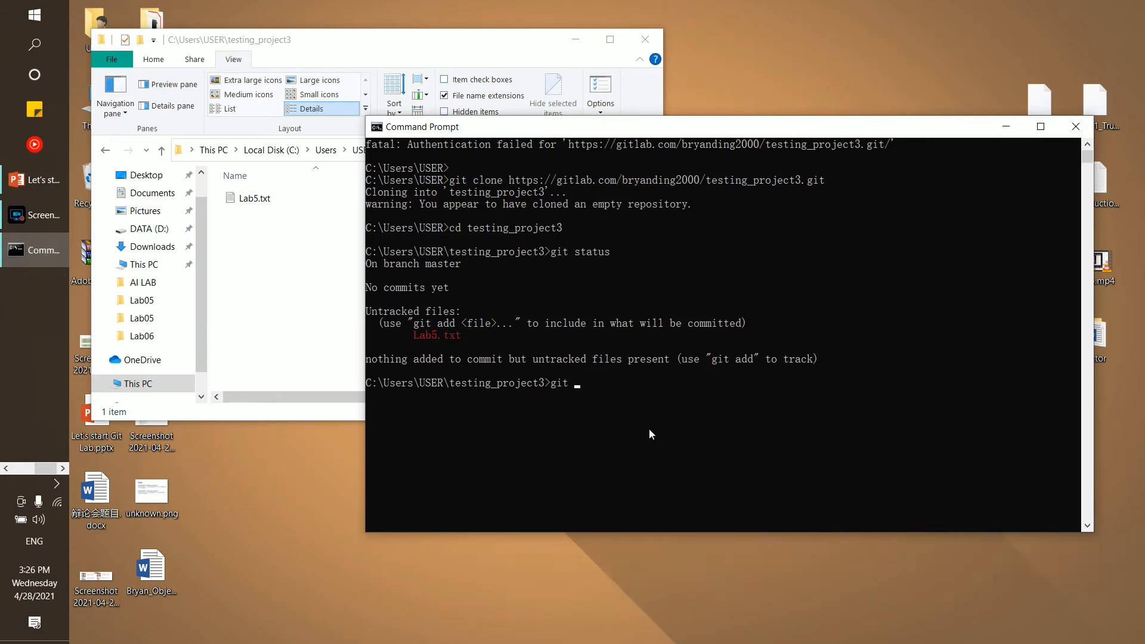
pyautogui.write(' add .')
pyautogui.press('Return')
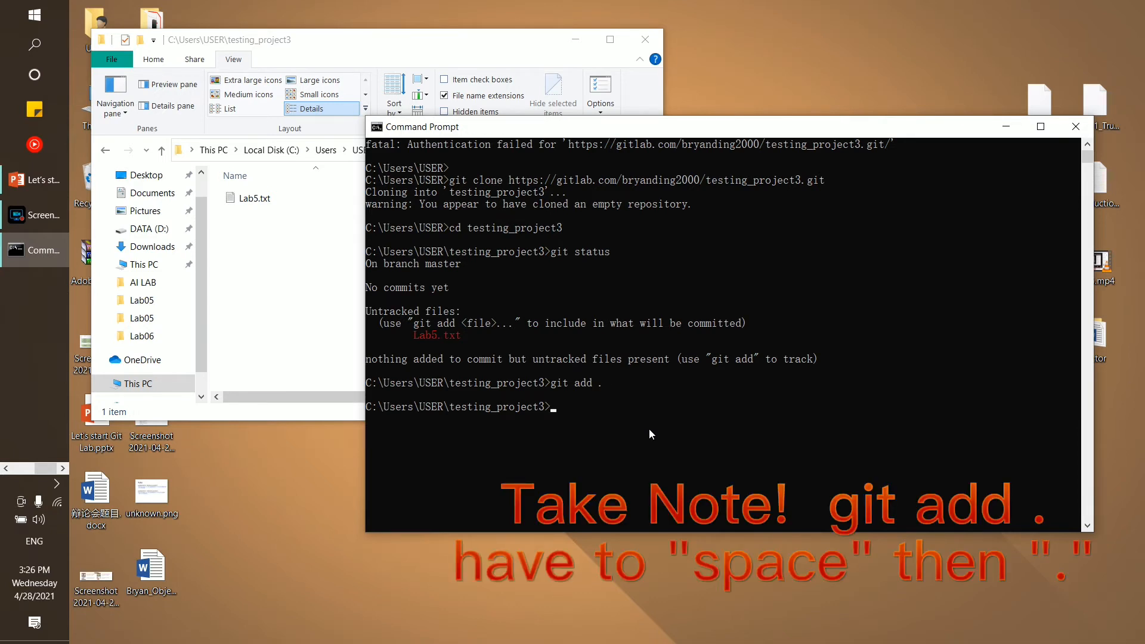
pyautogui.write('git')
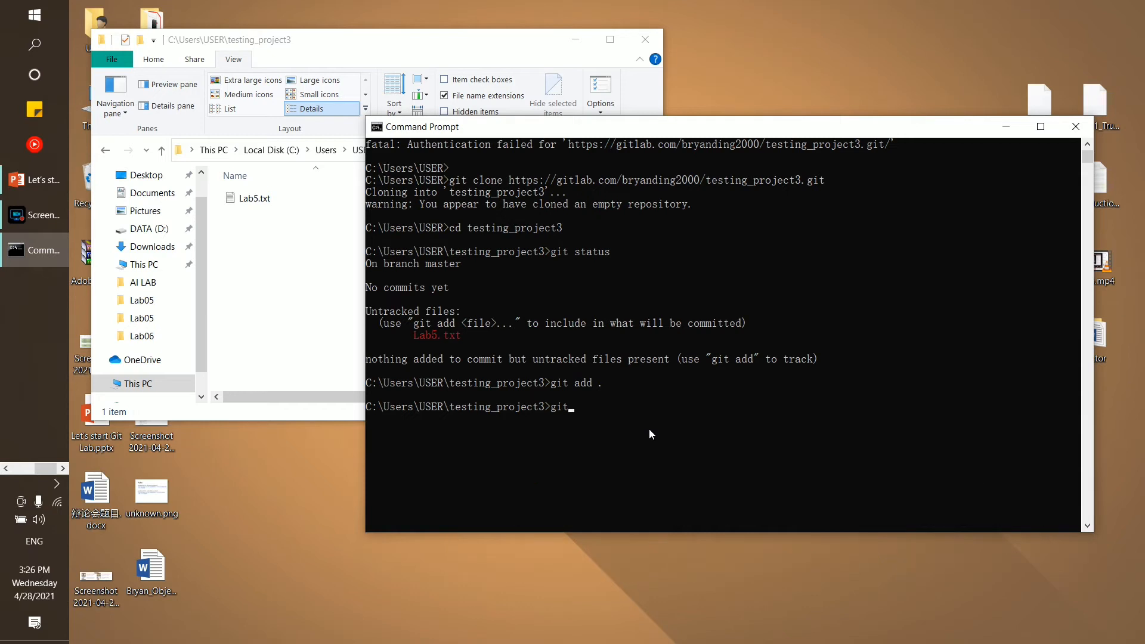
pyautogui.write(' commit')
pyautogui.press('Return')
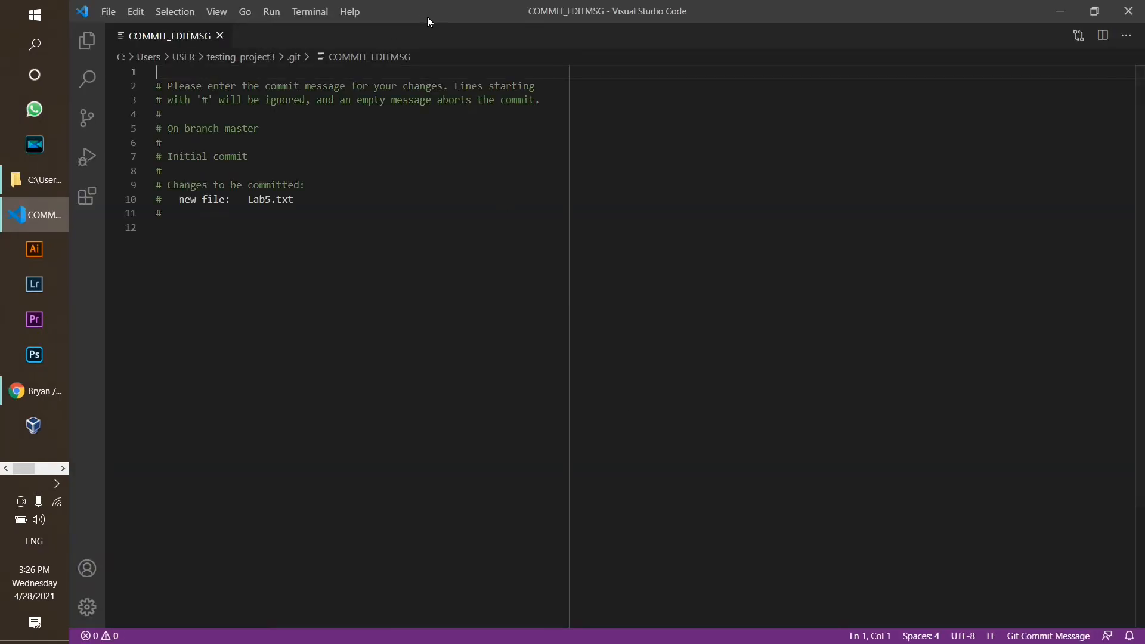
# Close the VS Code release notes and resize the editor beside the console
pyautogui.moveTo(427, 17); pyautogui.dragTo(599, 56)
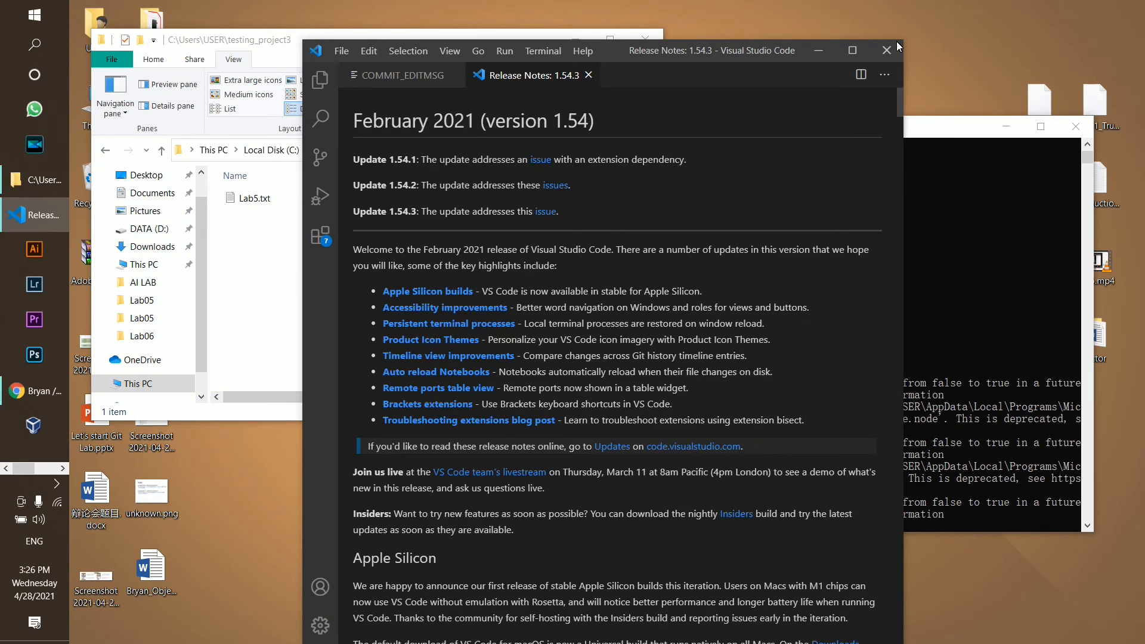
pyautogui.click(587, 76)
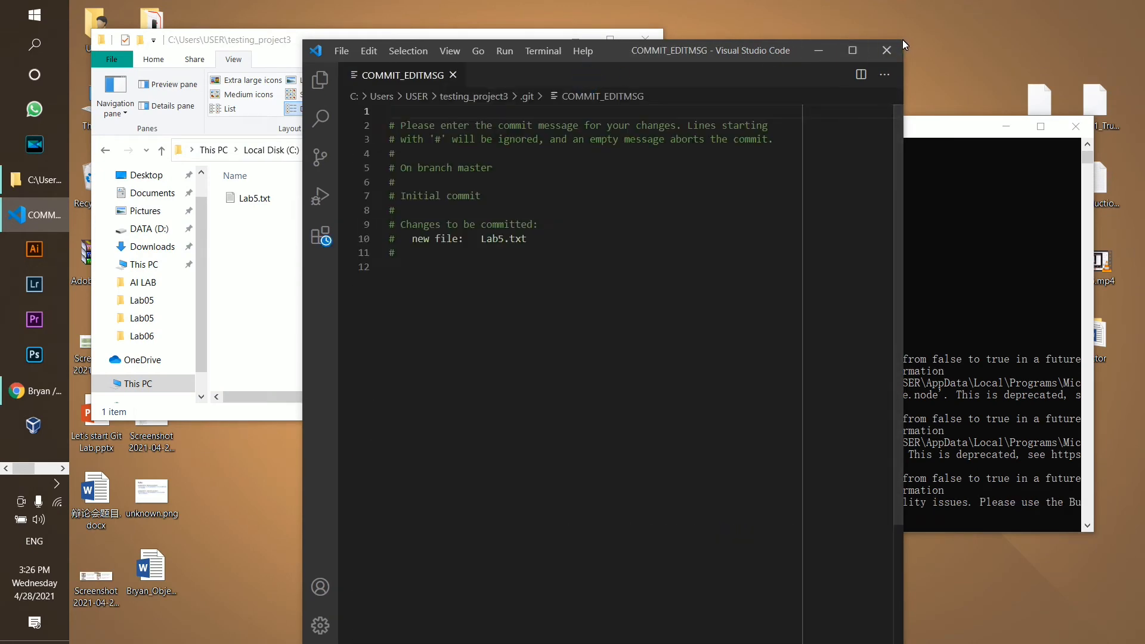
pyautogui.moveTo(903, 39); pyautogui.dragTo(872, 247)
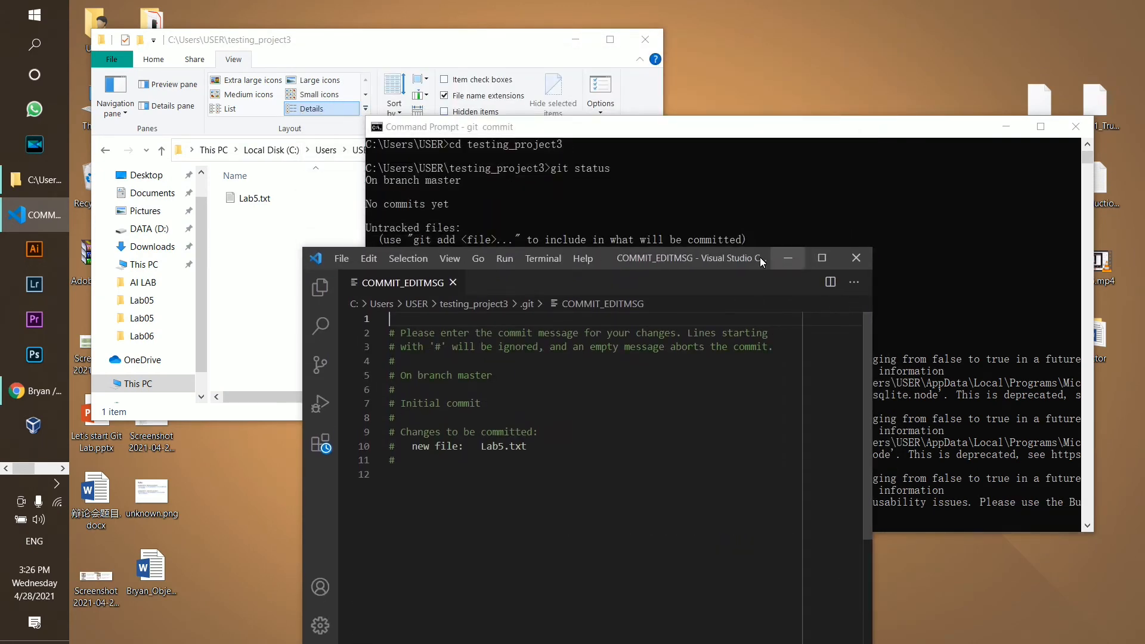
pyautogui.moveTo(760, 257); pyautogui.dragTo(778, 90)
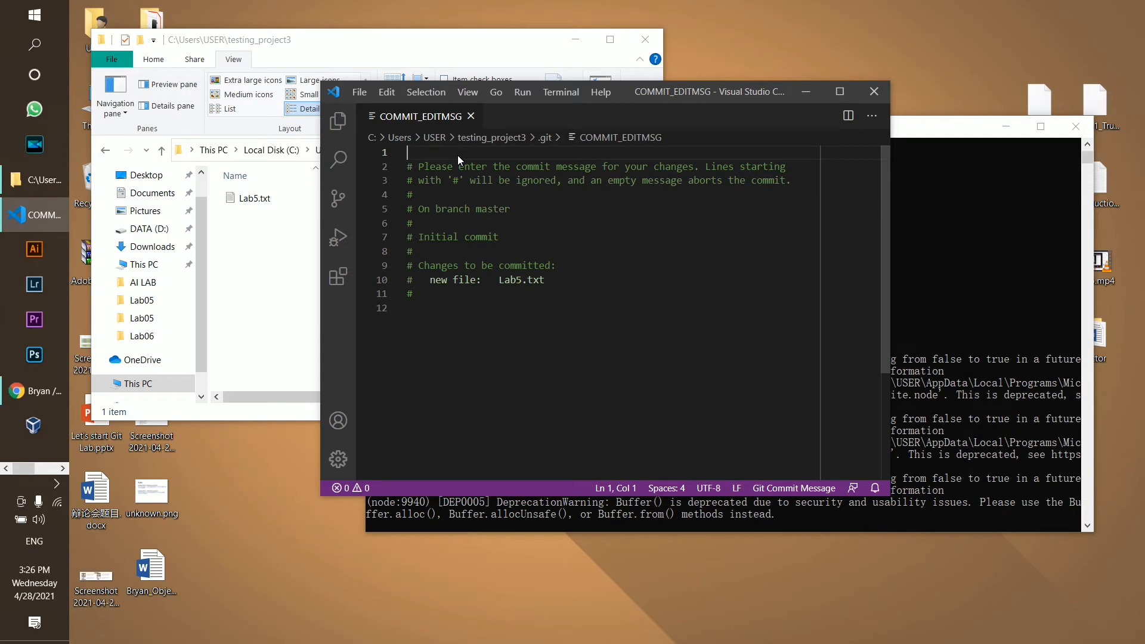
# Enter 'first testing code push' as the commit message, save it, and close VS Code
pyautogui.click(418, 157)
pyautogui.write('first')
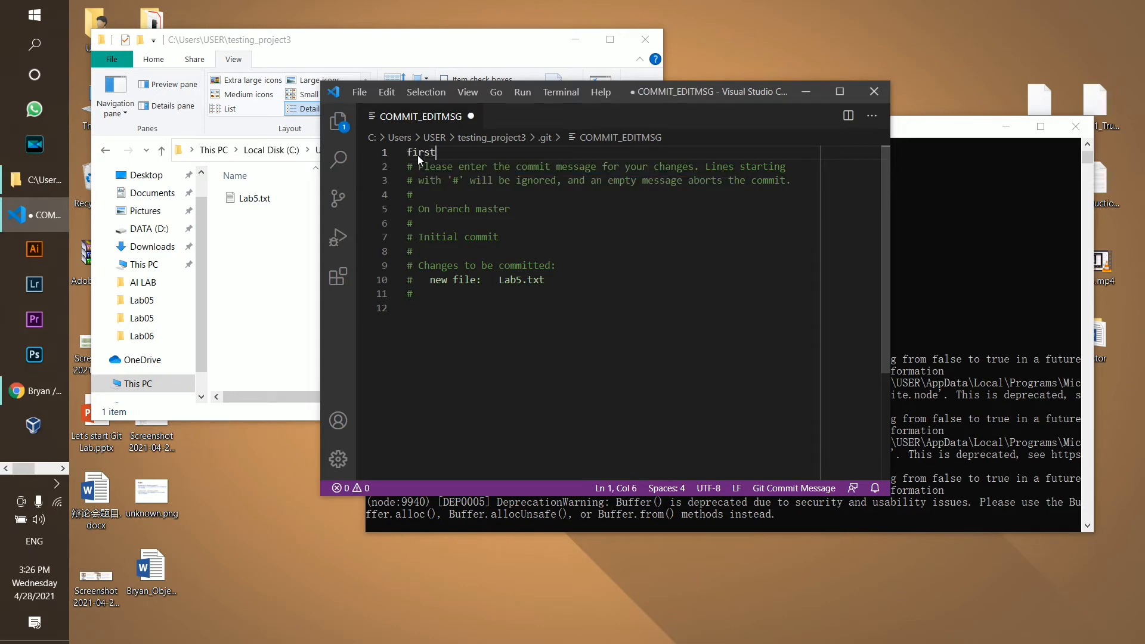
pyautogui.write(' testin')
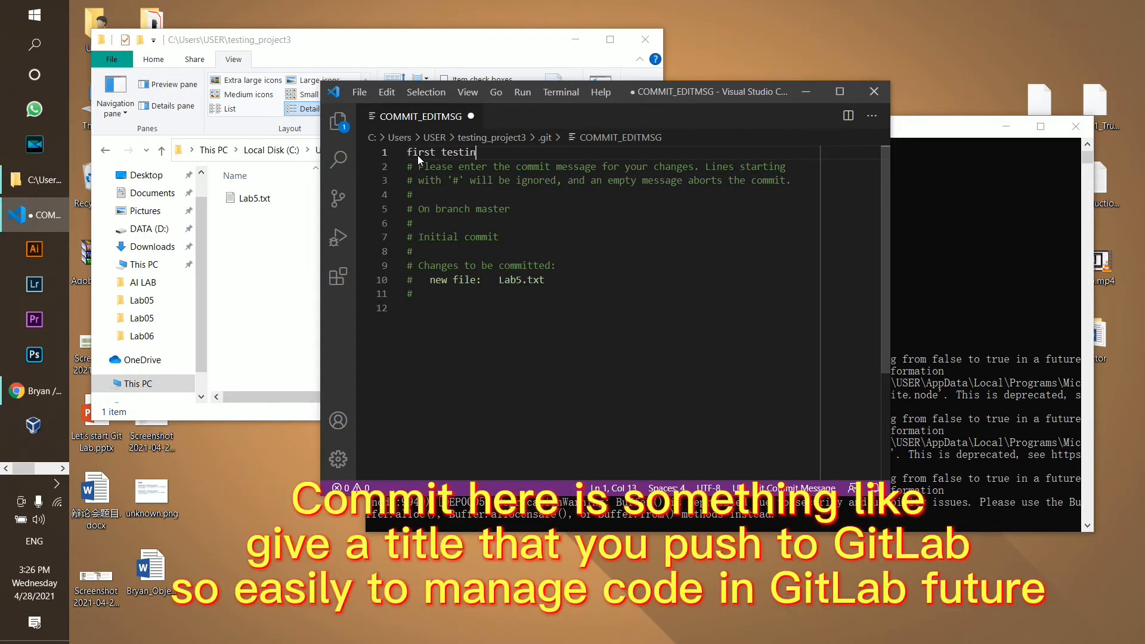
pyautogui.write('g code push')
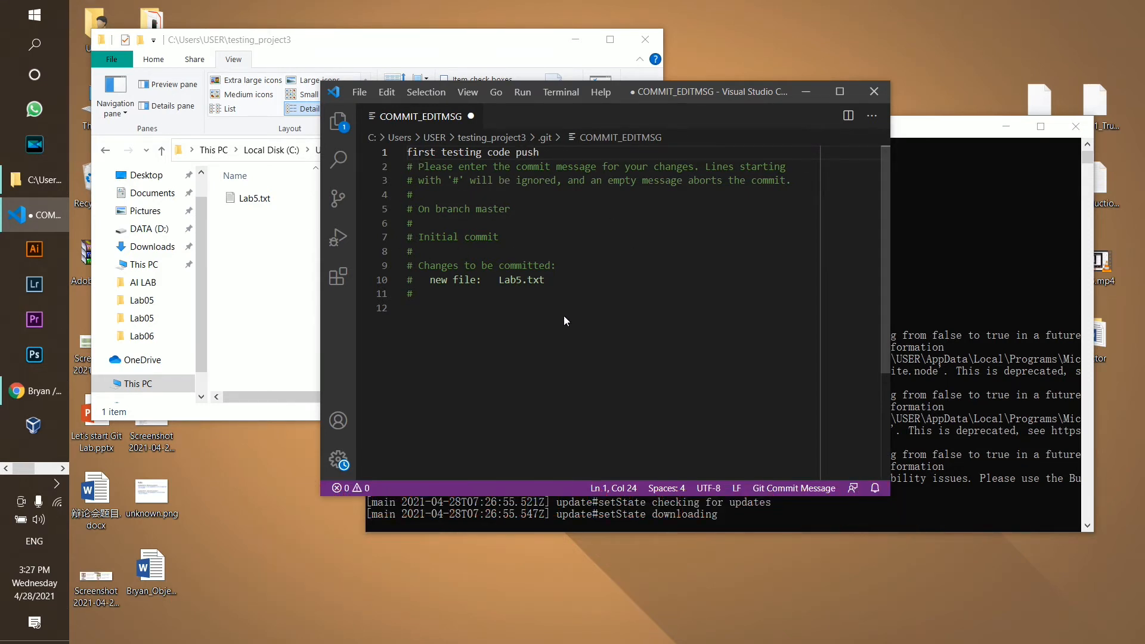
pyautogui.rightClick(507, 208)
pyautogui.press('Escape')
pyautogui.hotkey('ctrl', 's')
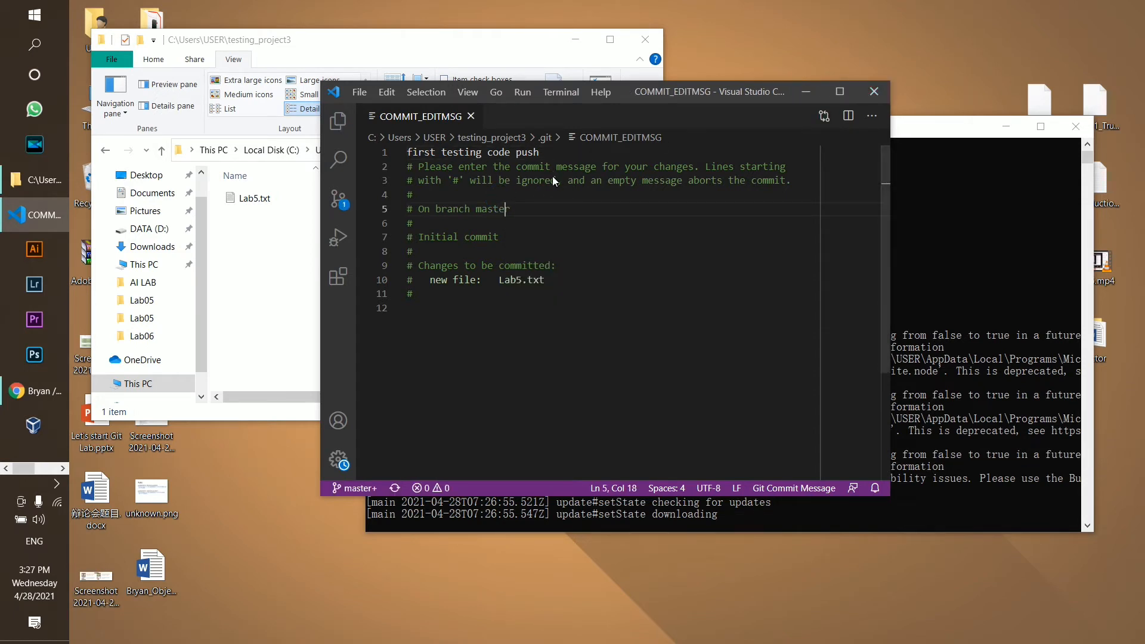
pyautogui.click(872, 91)
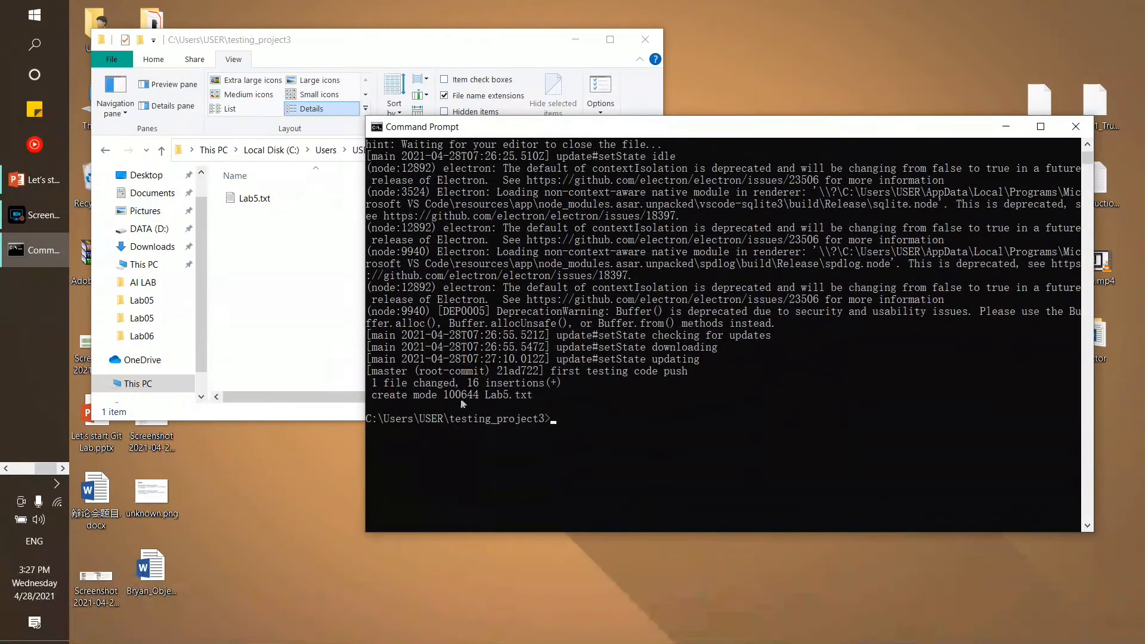
# Run 'git status' again after the commit
pyautogui.moveTo(565, 394); pyautogui.dragTo(500, 348)
pyautogui.click(577, 420)
pyautogui.write('git status')
pyautogui.press('Return')
# Highlight 'master' and 'nothing to commit' in the output, then type 'git push origin'
pyautogui.scroll(-2, 656, 389)
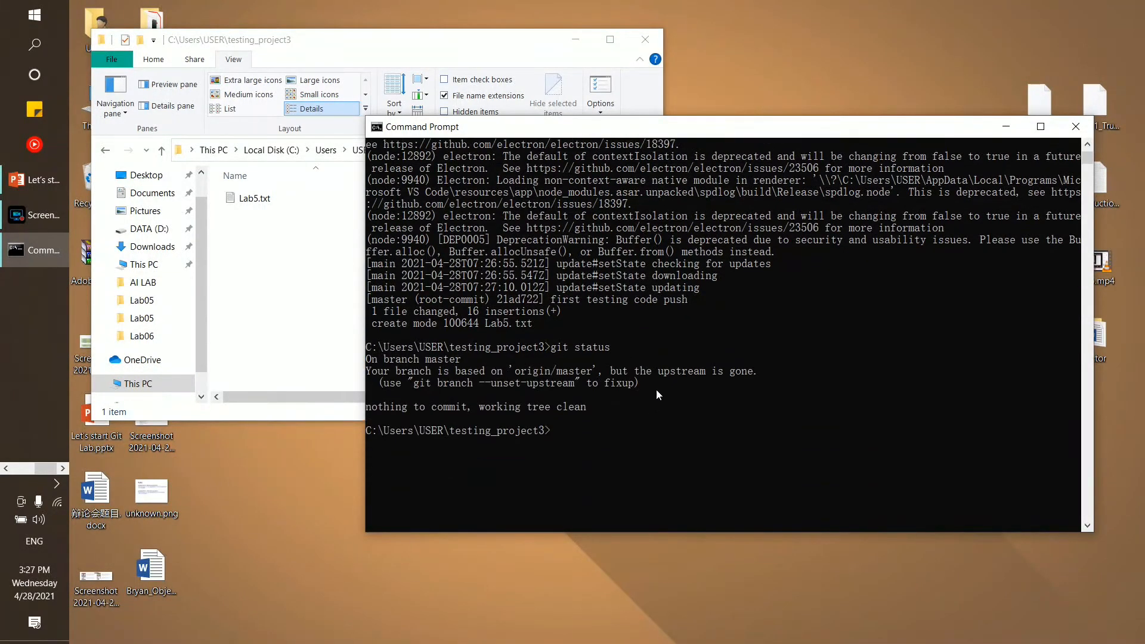
pyautogui.click(377, 360)
pyautogui.doubleClick(460, 358)
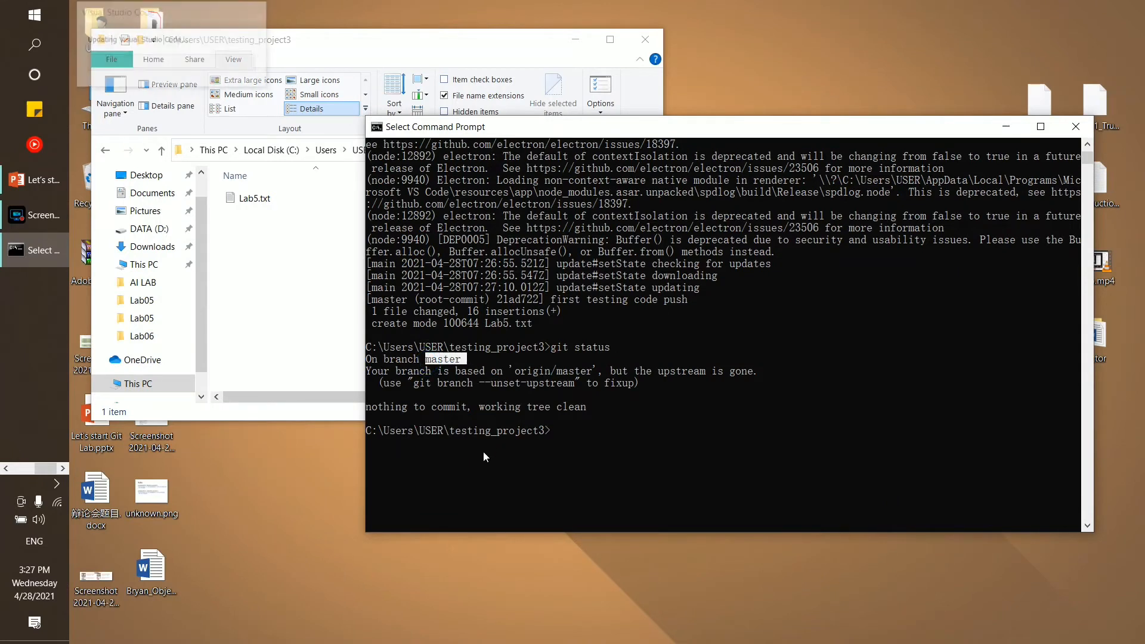
pyautogui.scroll(-2, 555, 338)
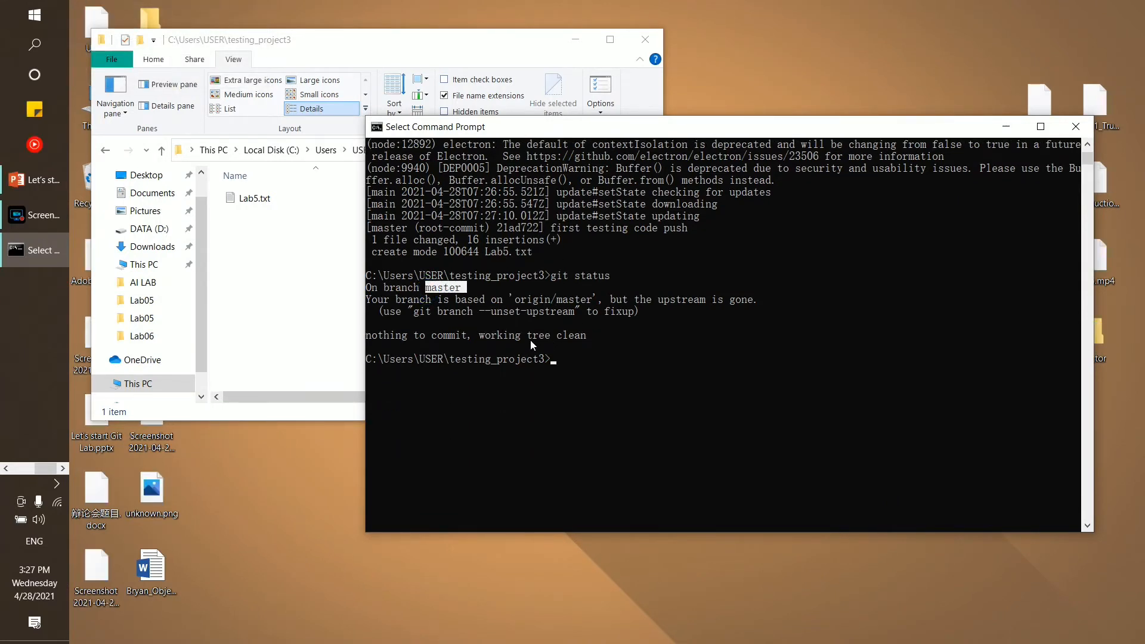
pyautogui.moveTo(382, 337); pyautogui.dragTo(581, 336)
pyautogui.click(570, 382)
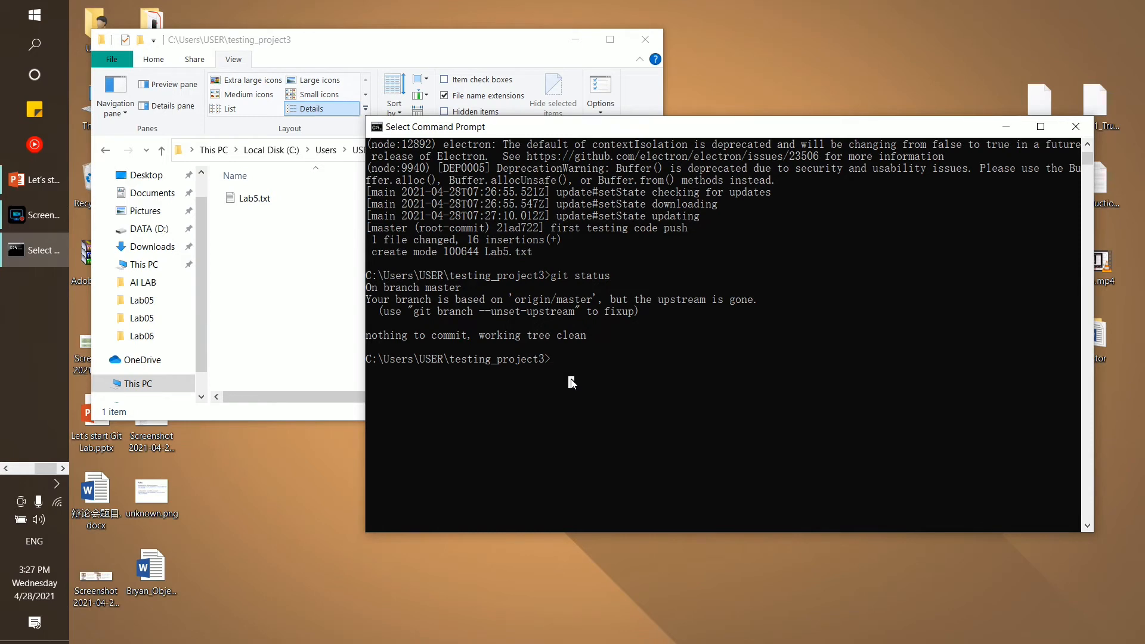
pyautogui.write('git push')
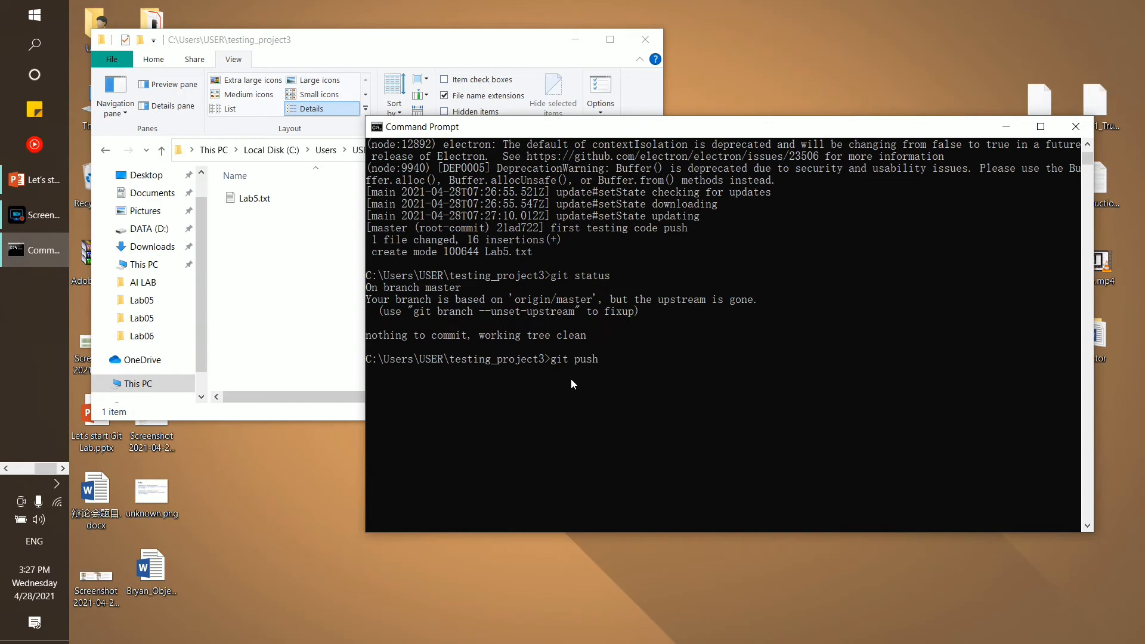
pyautogui.write(' origin')
# Finish entering 'git push origin master' at the Command Prompt
pyautogui.click(428, 287)
pyautogui.click(659, 367)
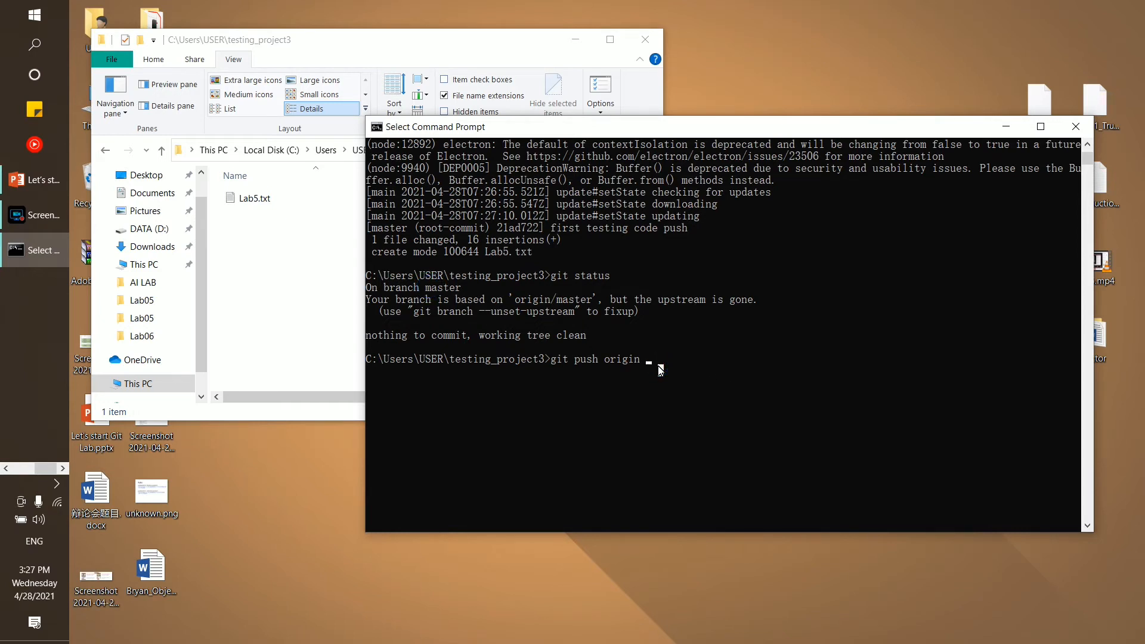
pyautogui.write('master')
pyautogui.moveTo(551, 359); pyautogui.dragTo(609, 362)
# Check Lab5.txt in the project folder and the GitLab page, then return to the console
pyautogui.click(244, 237)
pyautogui.click(251, 200)
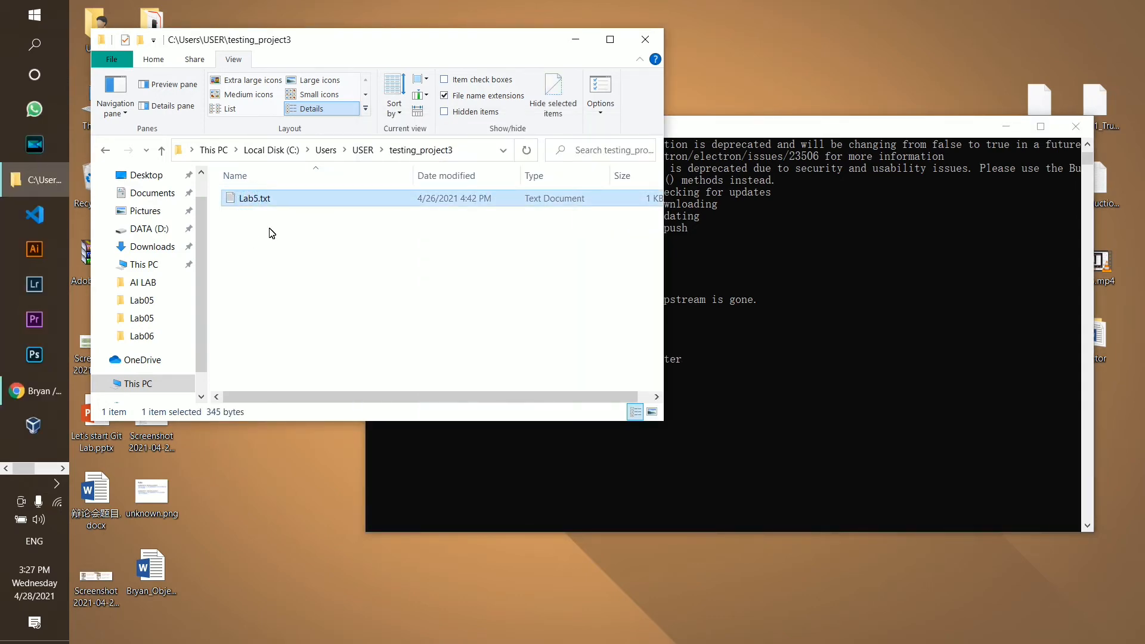
pyautogui.click(60, 383)
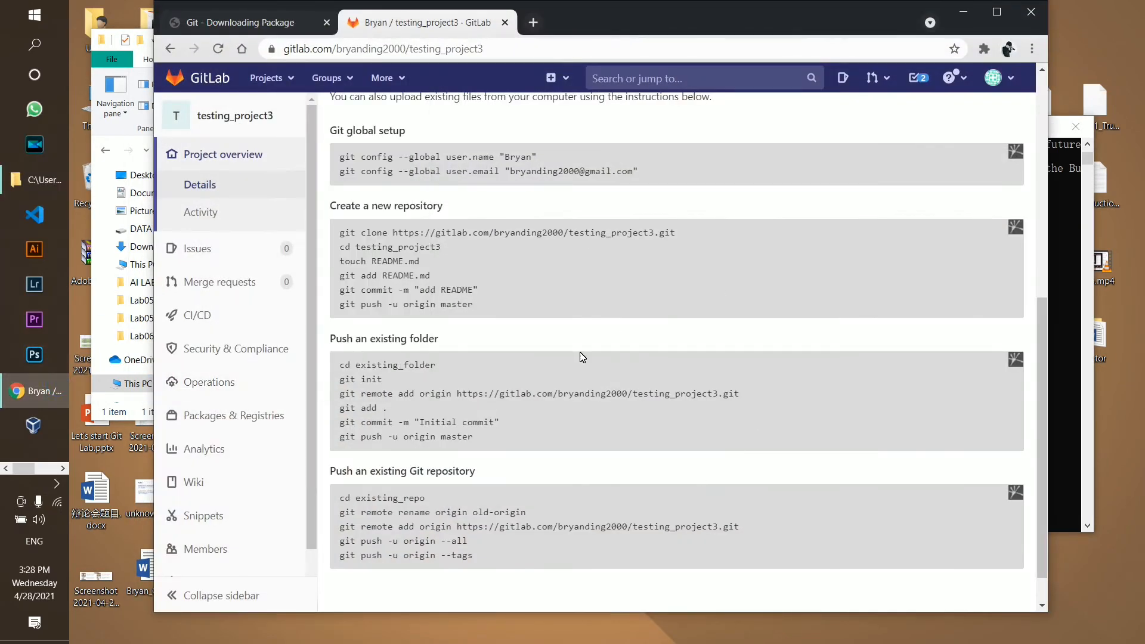
pyautogui.click(963, 11)
pyautogui.click(704, 370)
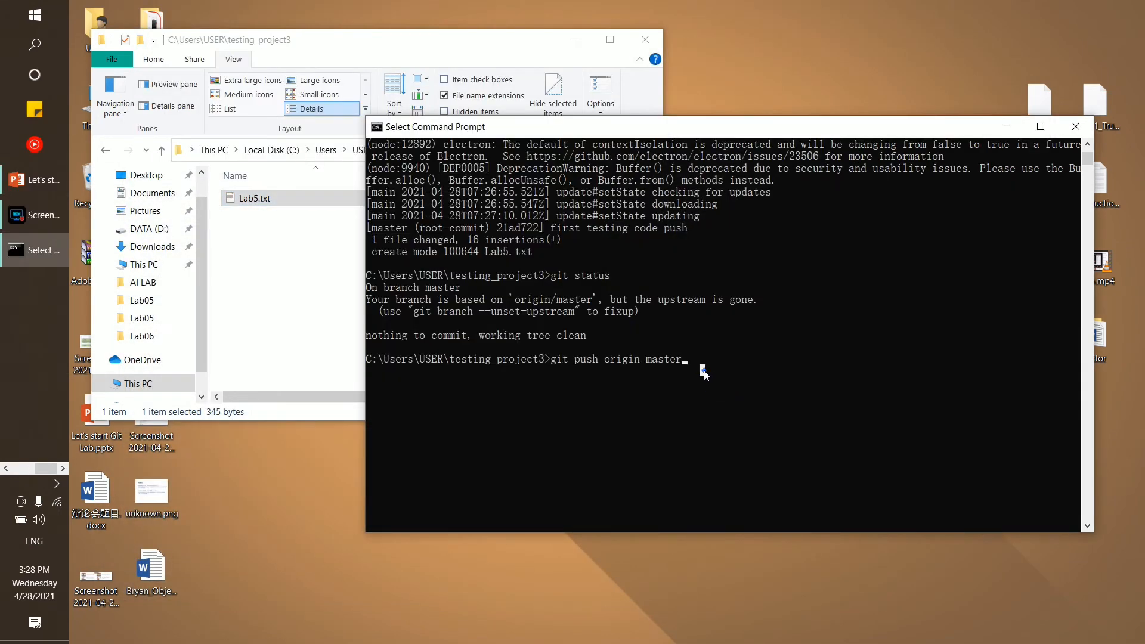
# Run the push and highlight the output showing the new master branch
pyautogui.press('Return')
pyautogui.press('Return')
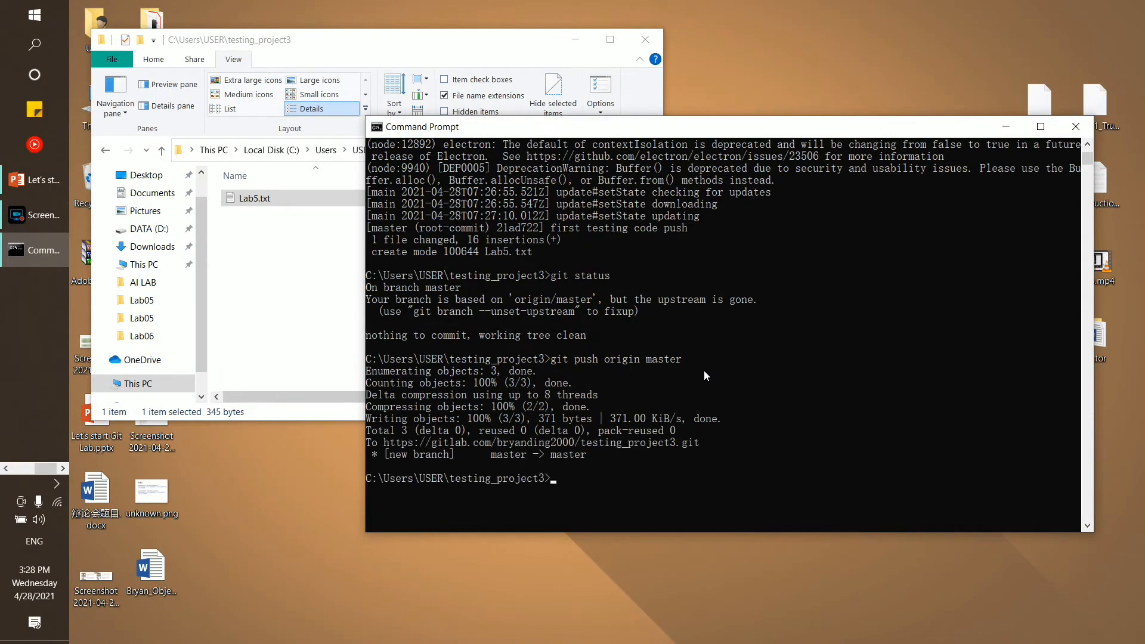
pyautogui.scroll(-2, 650, 342)
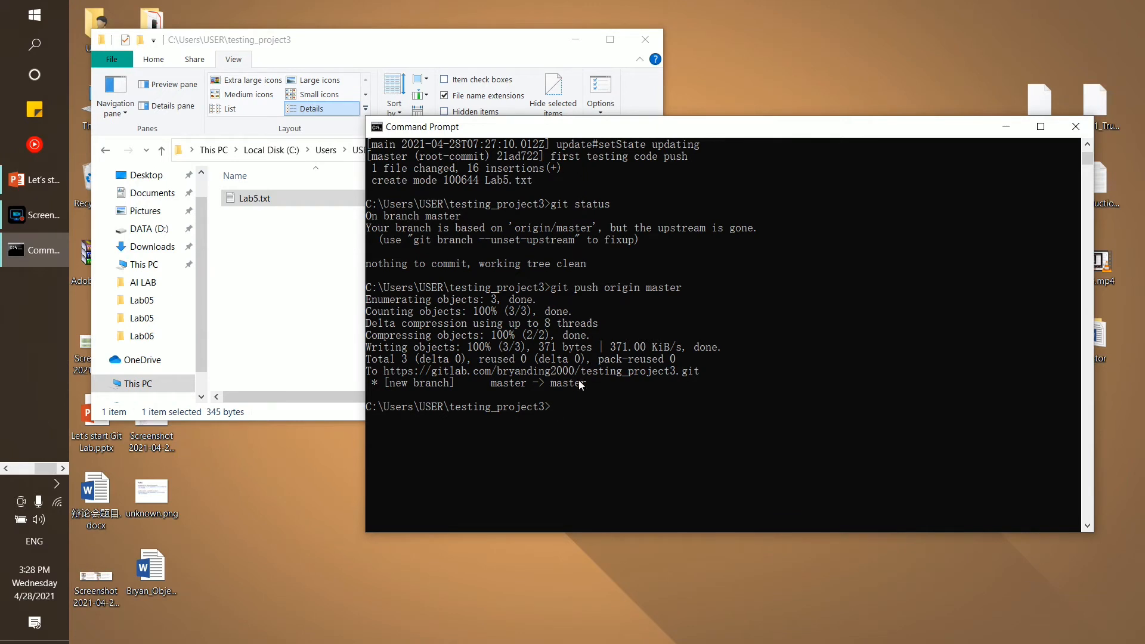
pyautogui.moveTo(602, 385); pyautogui.dragTo(375, 292)
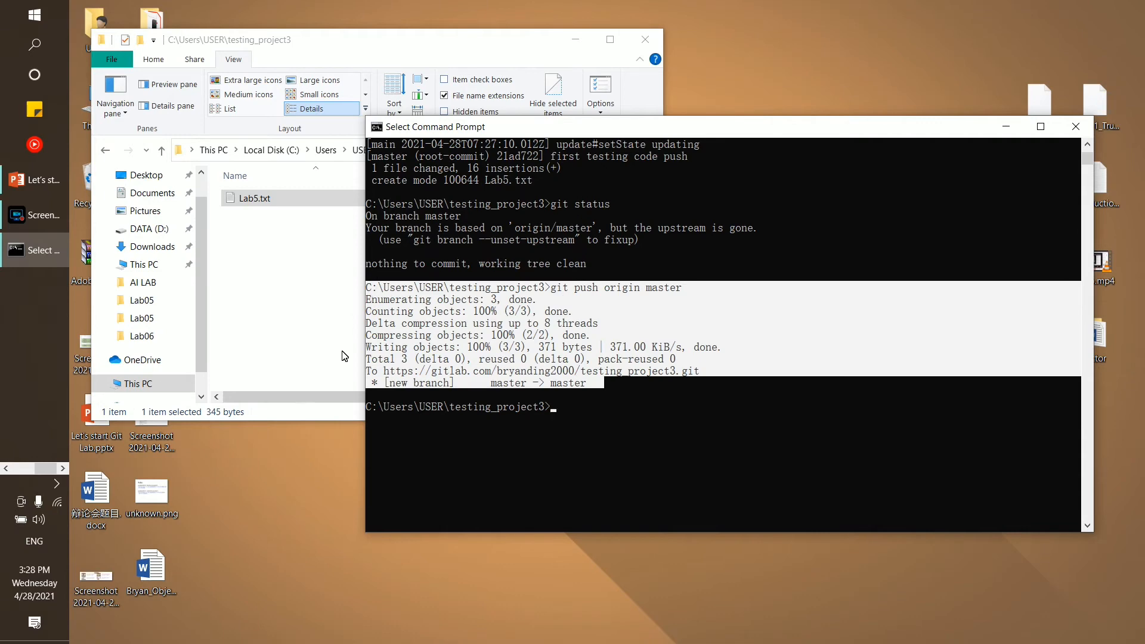
# Reload the GitLab testing_project3 page so it lists Lab5.txt from commit 21ad7222
pyautogui.click(20, 470)
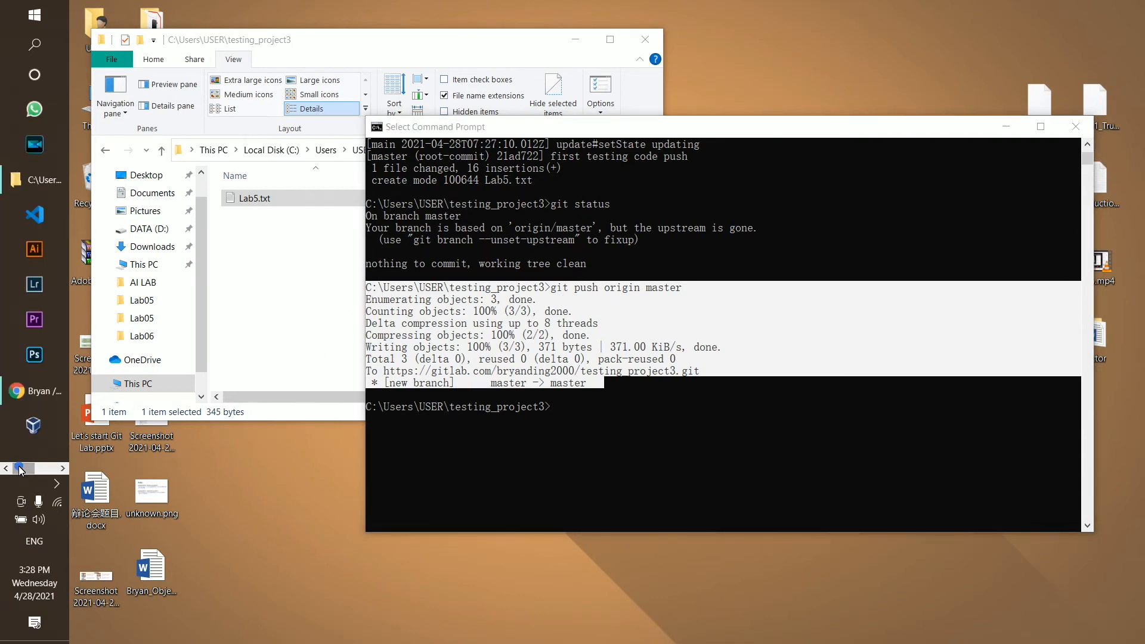
pyautogui.click(48, 396)
pyautogui.scroll(3, 215, 74)
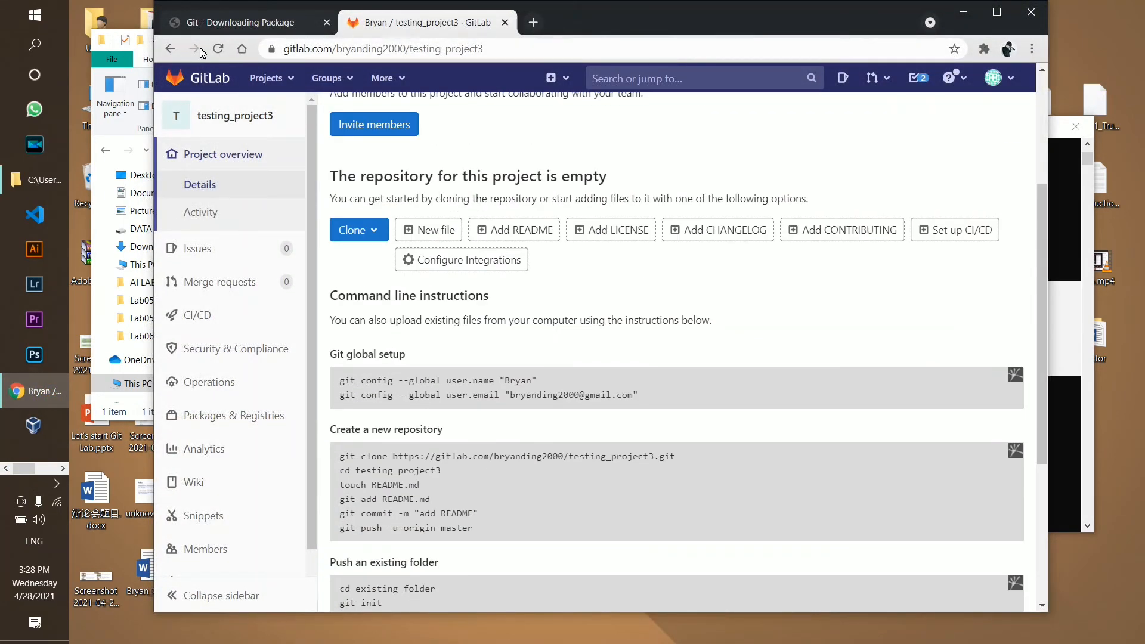
pyautogui.click(220, 51)
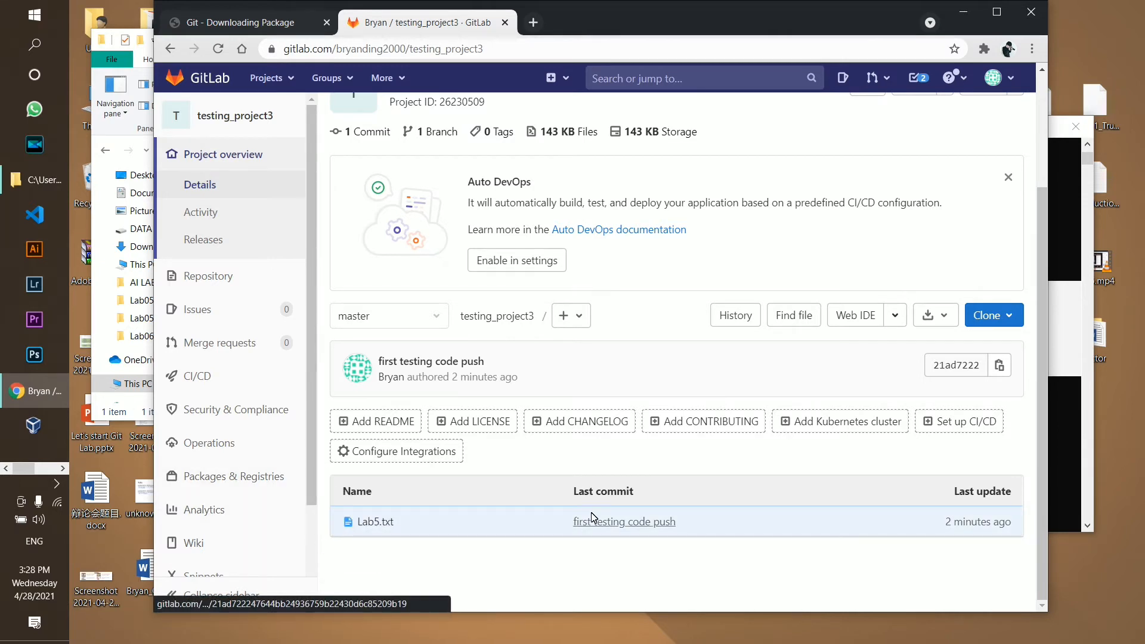
pyautogui.doubleClick(600, 494)
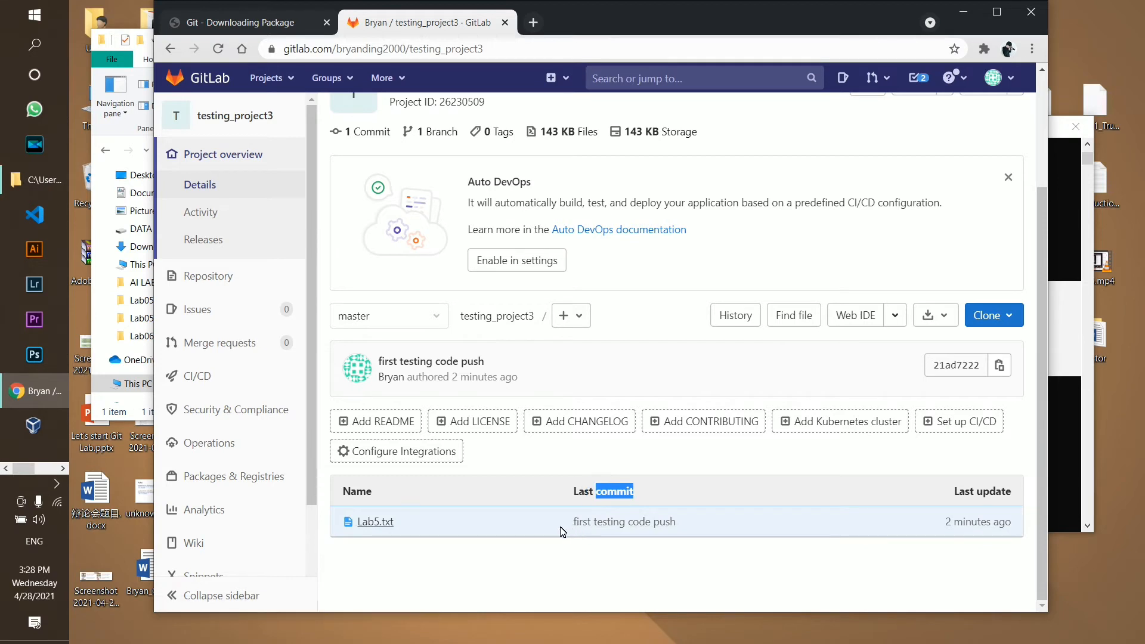
pyautogui.moveTo(560, 528); pyautogui.dragTo(598, 531)
pyautogui.click(370, 522)
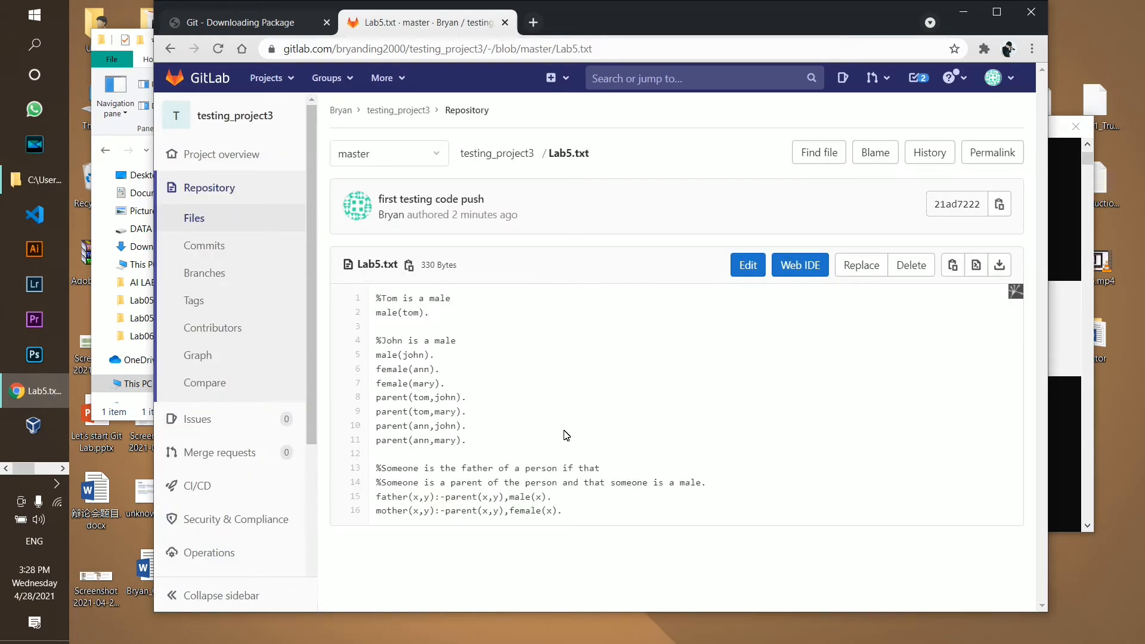
pyautogui.moveTo(375, 302); pyautogui.dragTo(653, 482)
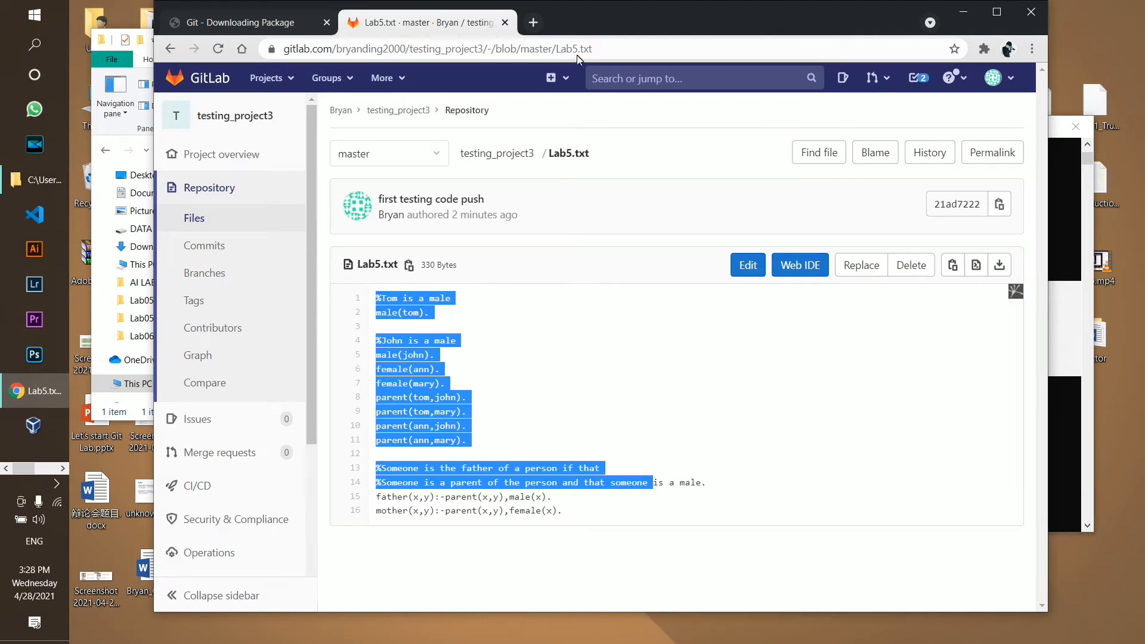
pyautogui.click(171, 50)
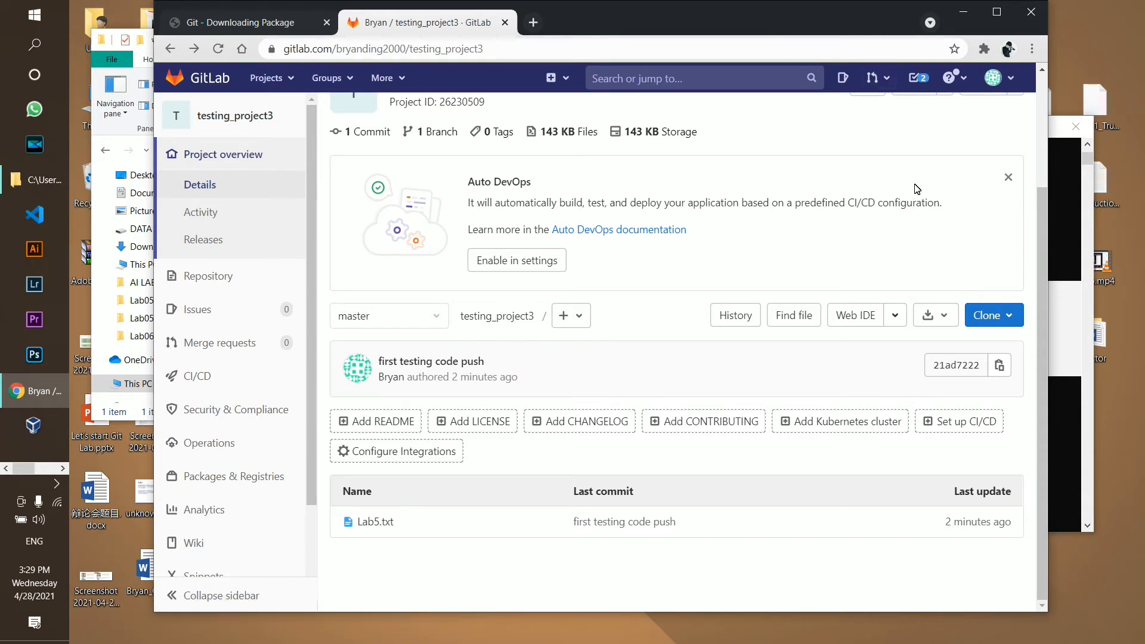
# Minimize Chrome and clear the selection in Command Prompt's master -> master push output
pyautogui.click(964, 14)
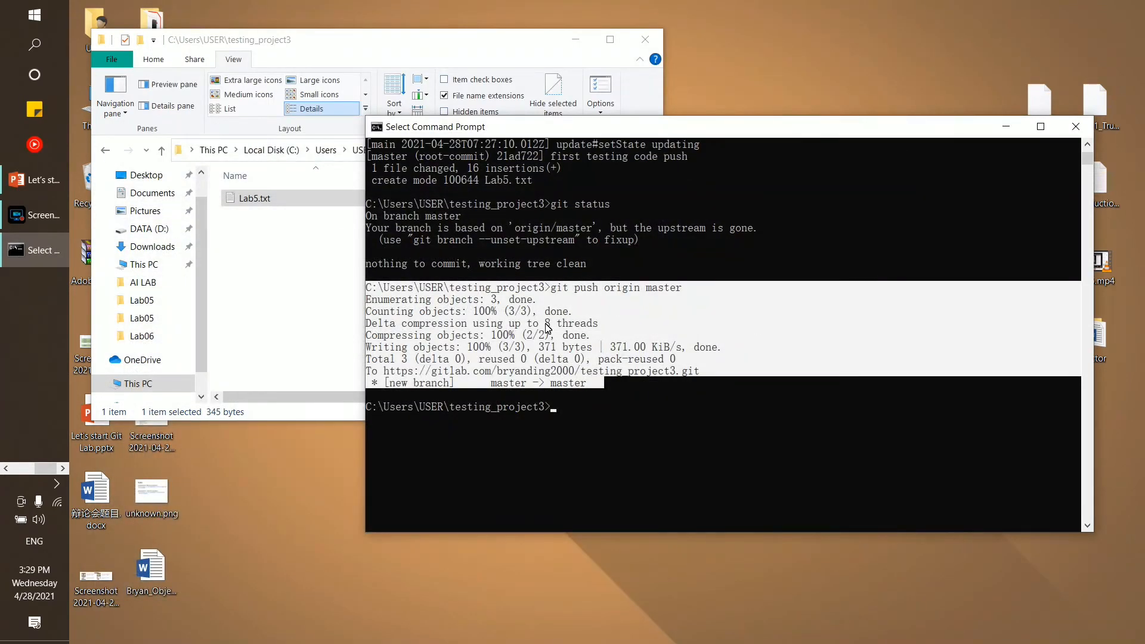
pyautogui.click(607, 429)
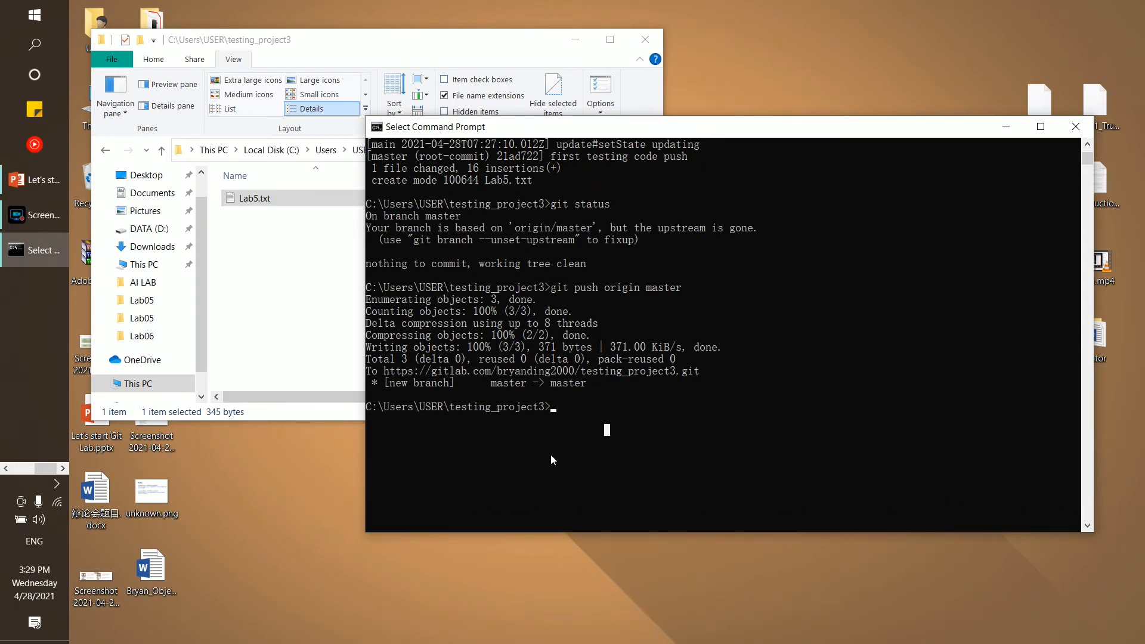
# Open Lab5.txt in Notepad and delete the female and parent fact lines
pyautogui.click(301, 294)
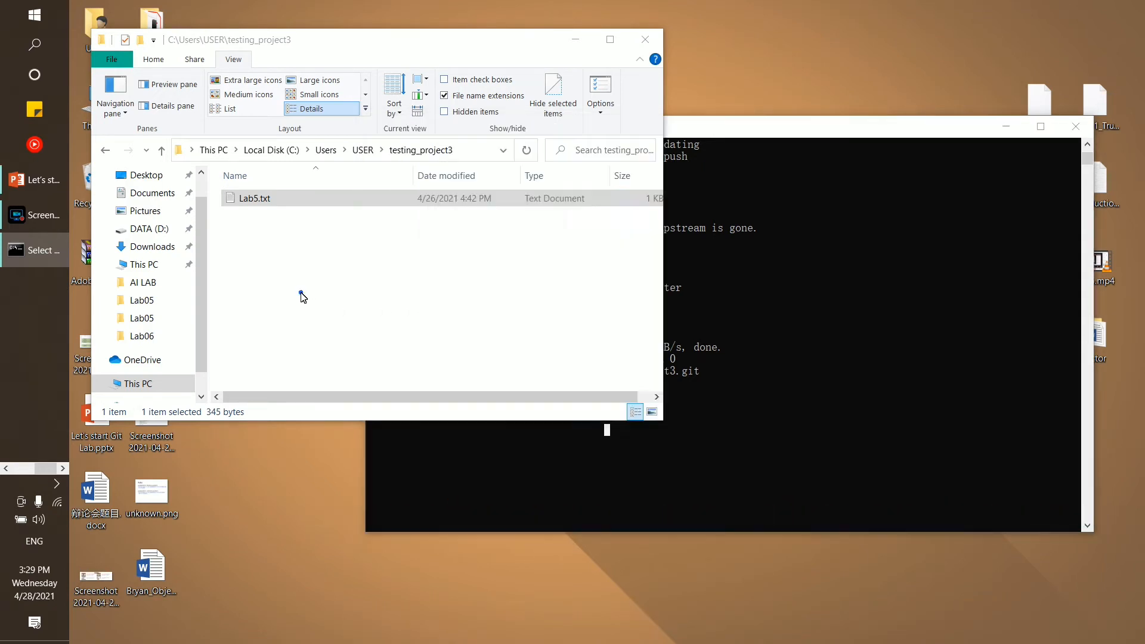
pyautogui.doubleClick(376, 202)
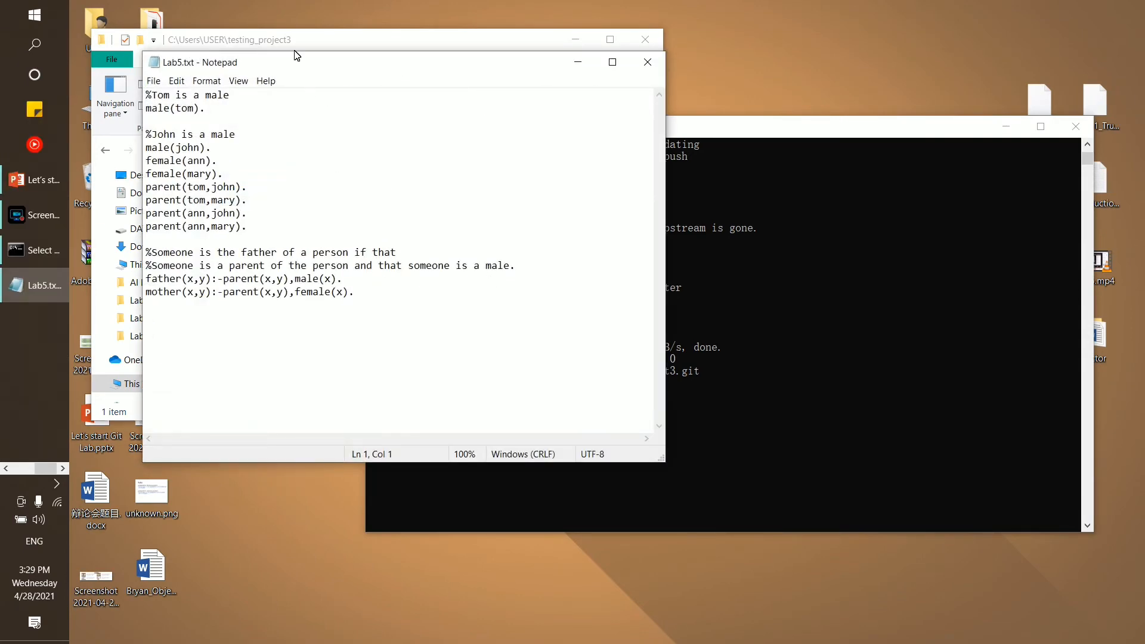
pyautogui.moveTo(297, 63); pyautogui.dragTo(432, 220)
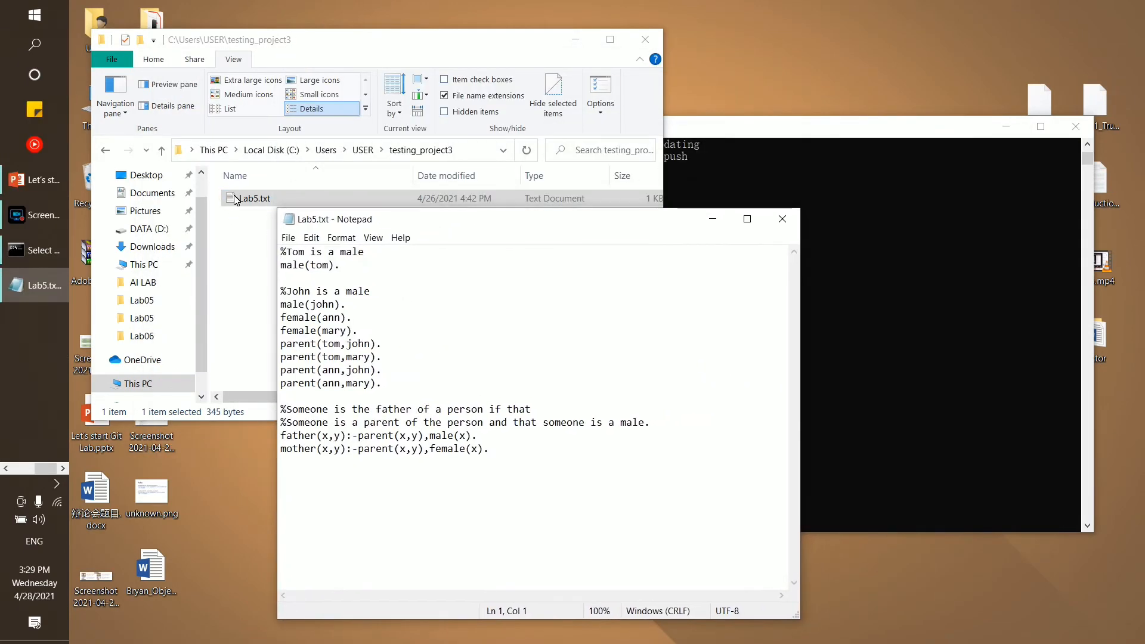
pyautogui.click(375, 370)
pyautogui.moveTo(387, 388); pyautogui.dragTo(278, 317)
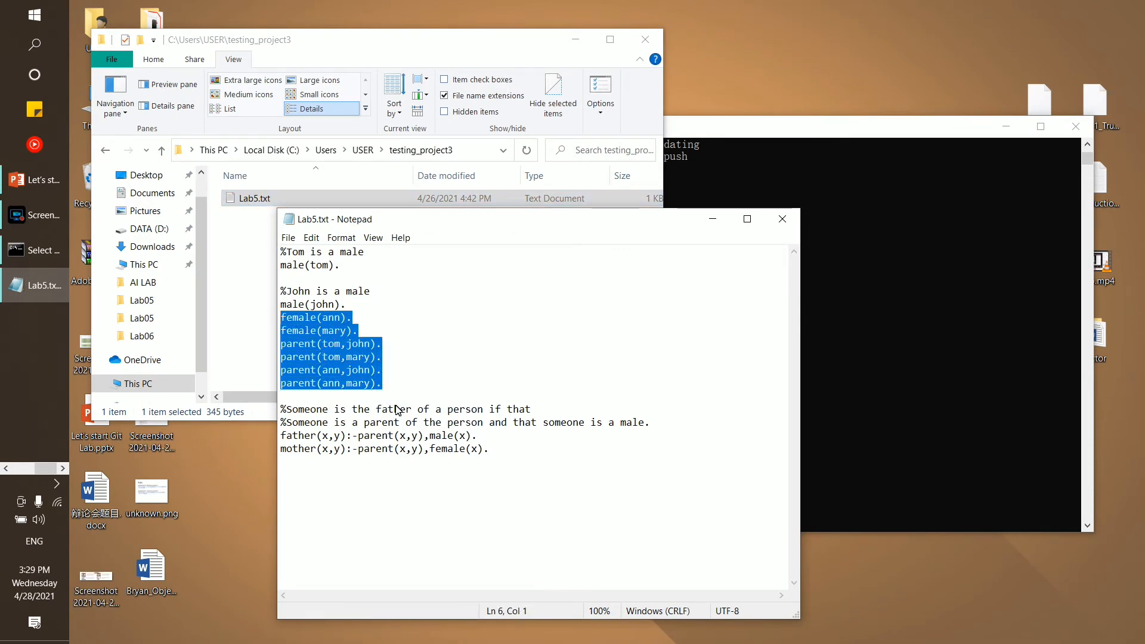
pyautogui.press('Delete')
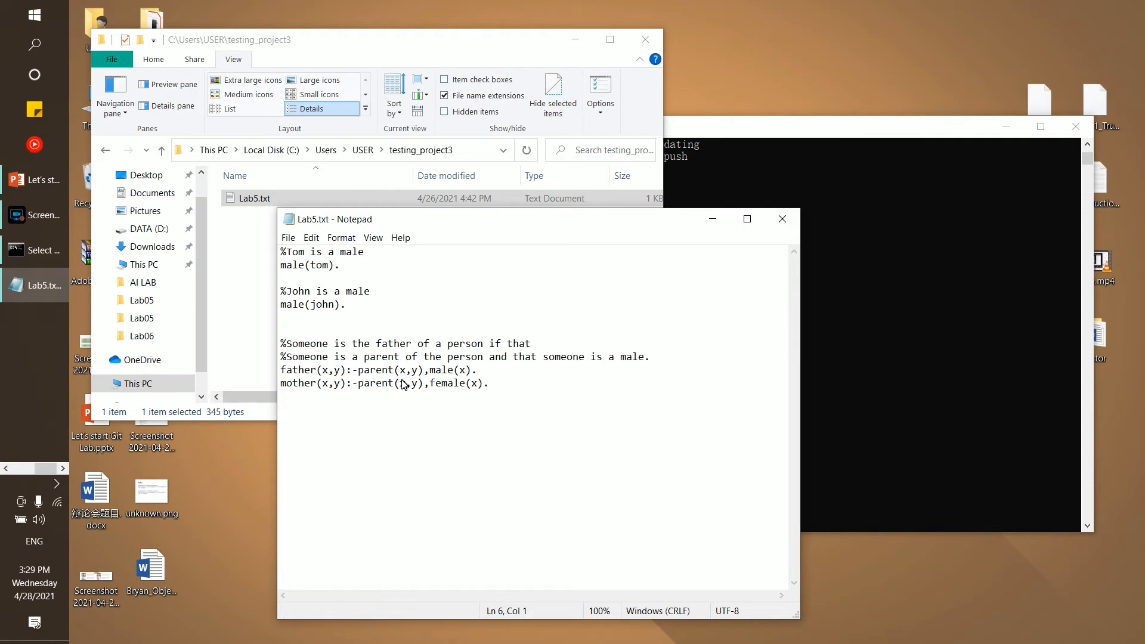
# Trim the parent wording from the comment, delete the father rule lines, and save Lab5.txt
pyautogui.moveTo(447, 357); pyautogui.dragTo(347, 361)
pyautogui.press('Delete')
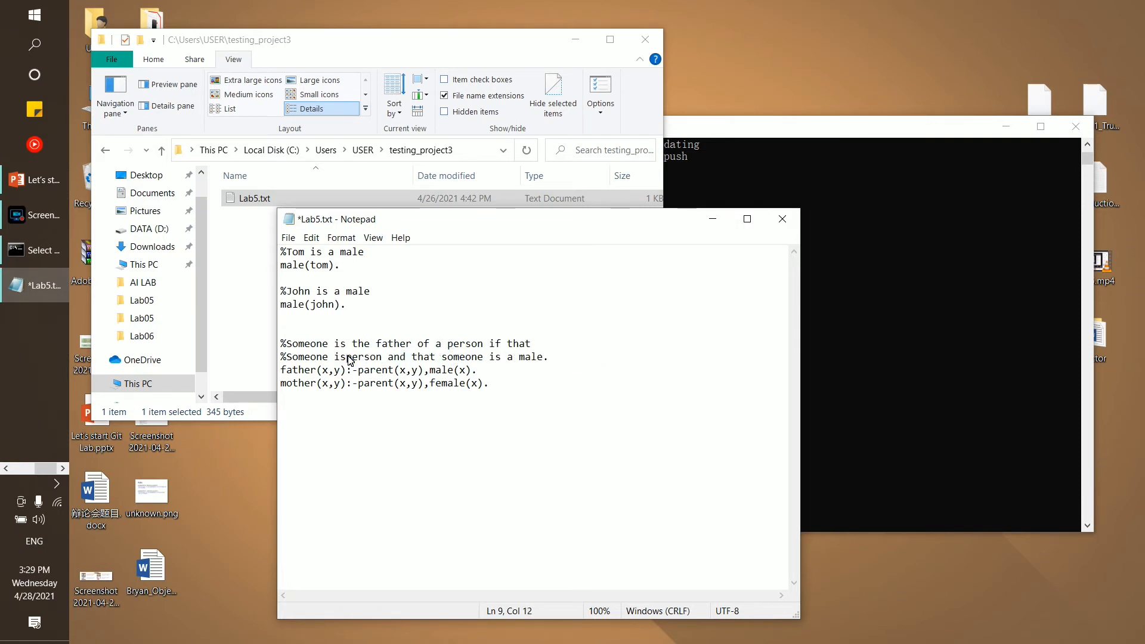
pyautogui.click(499, 369)
pyautogui.hotkey('shift', 'Home')
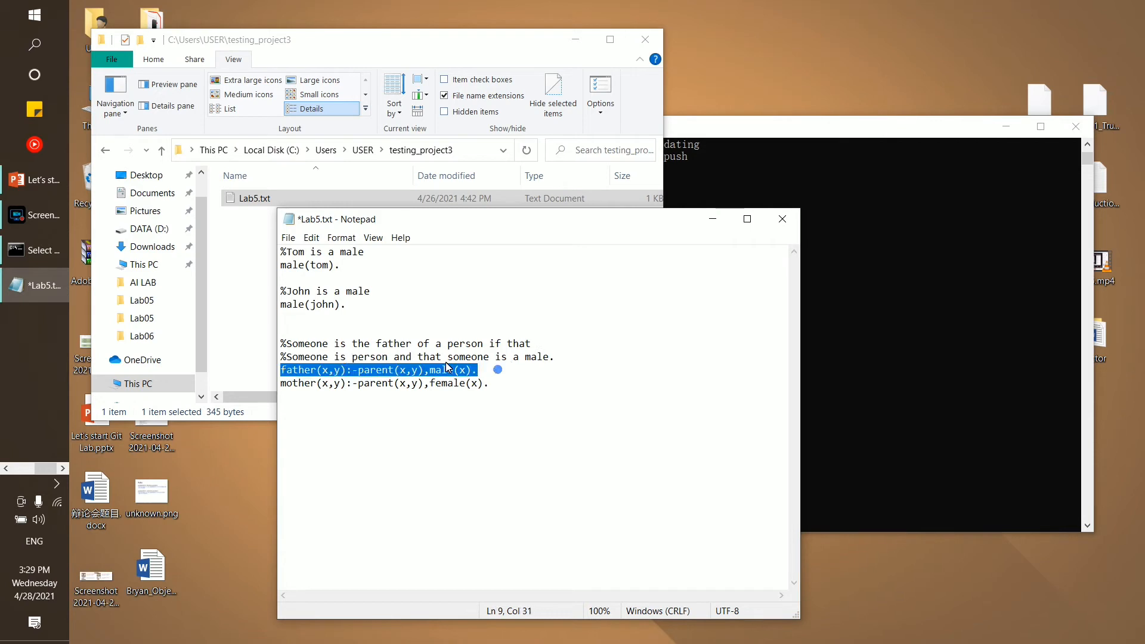
pyautogui.hotkey('shift', 'Up')
pyautogui.hotkey('shift', 'Up')
pyautogui.hotkey('shift', 'Down')
pyautogui.press('Delete')
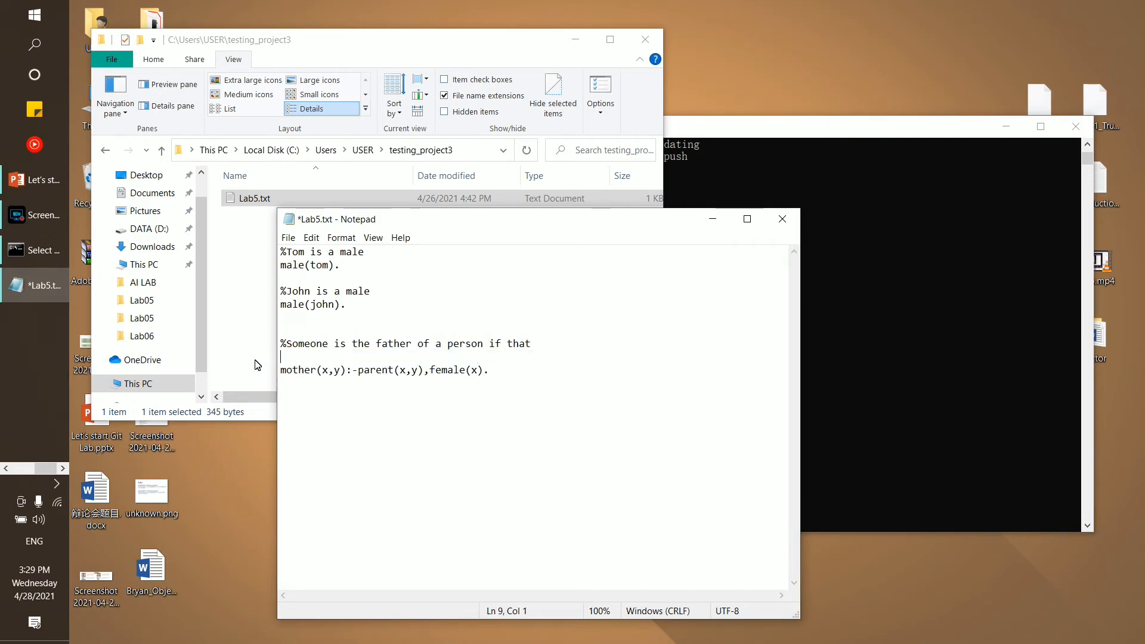
pyautogui.hotkey('ctrl', 's')
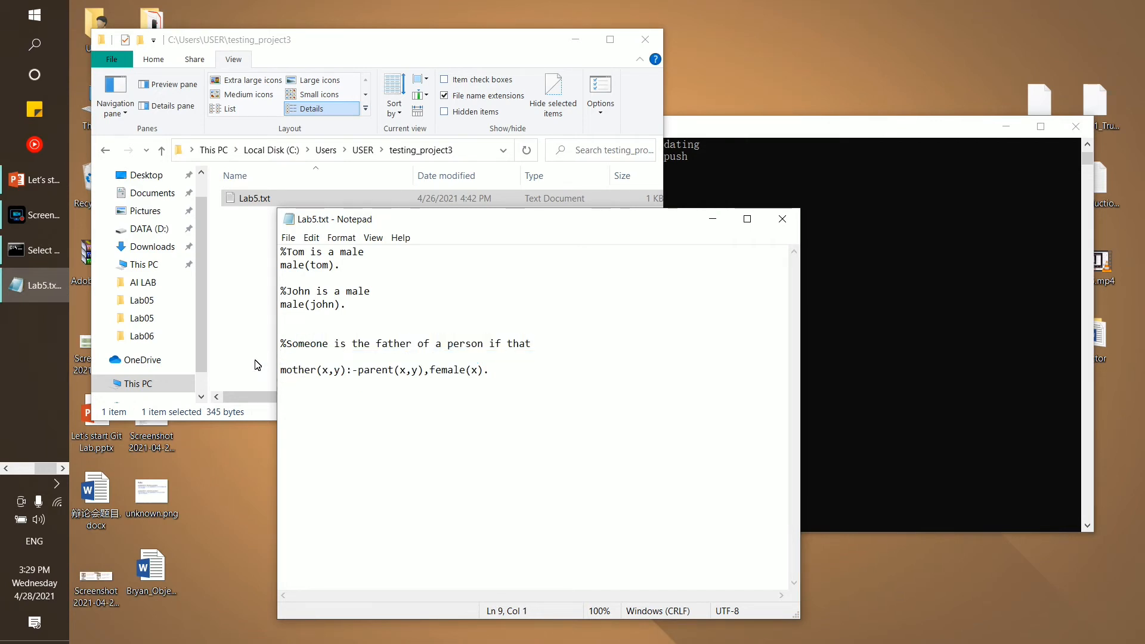
# Reopen Lab5.txt to verify the saved edits, then restore the Command Prompt window
pyautogui.click(792, 225)
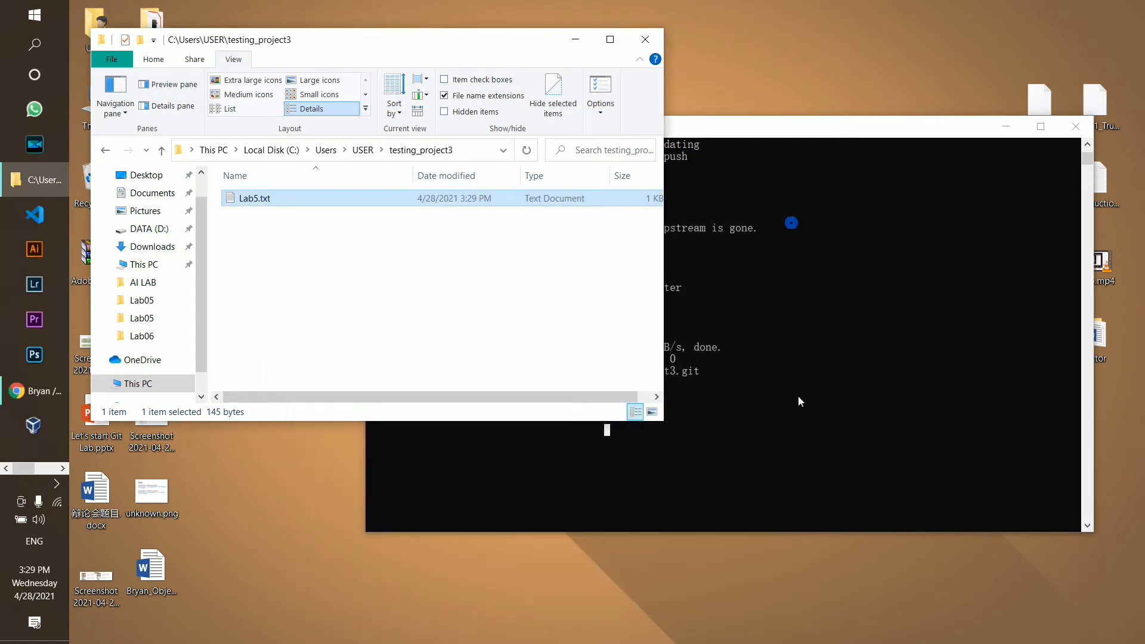
pyautogui.click(796, 398)
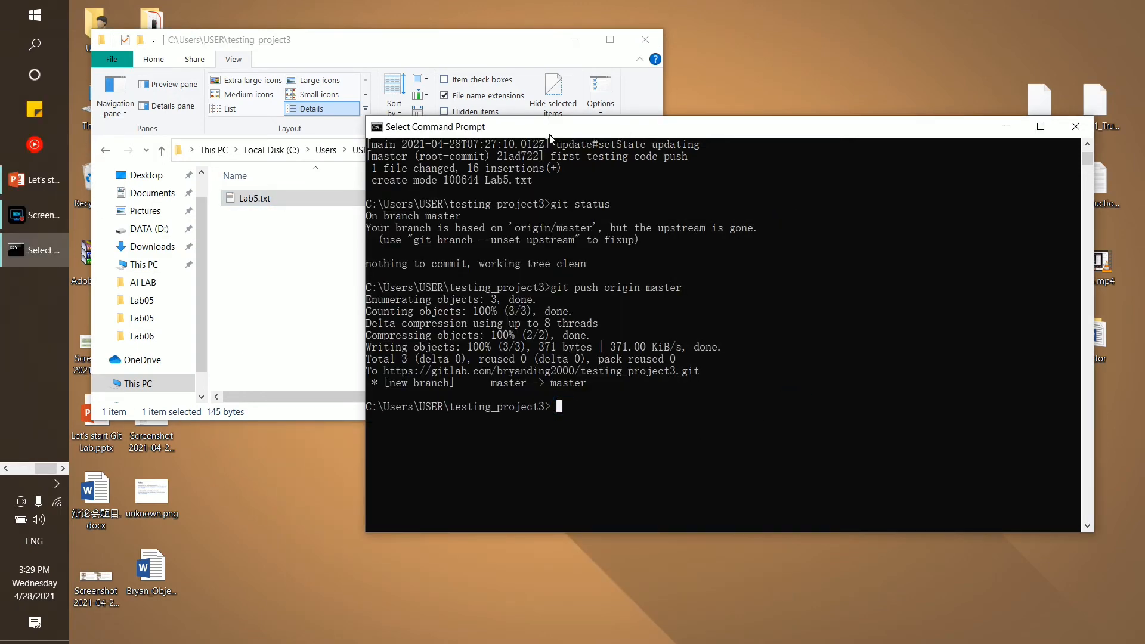
pyautogui.doubleClick(273, 201)
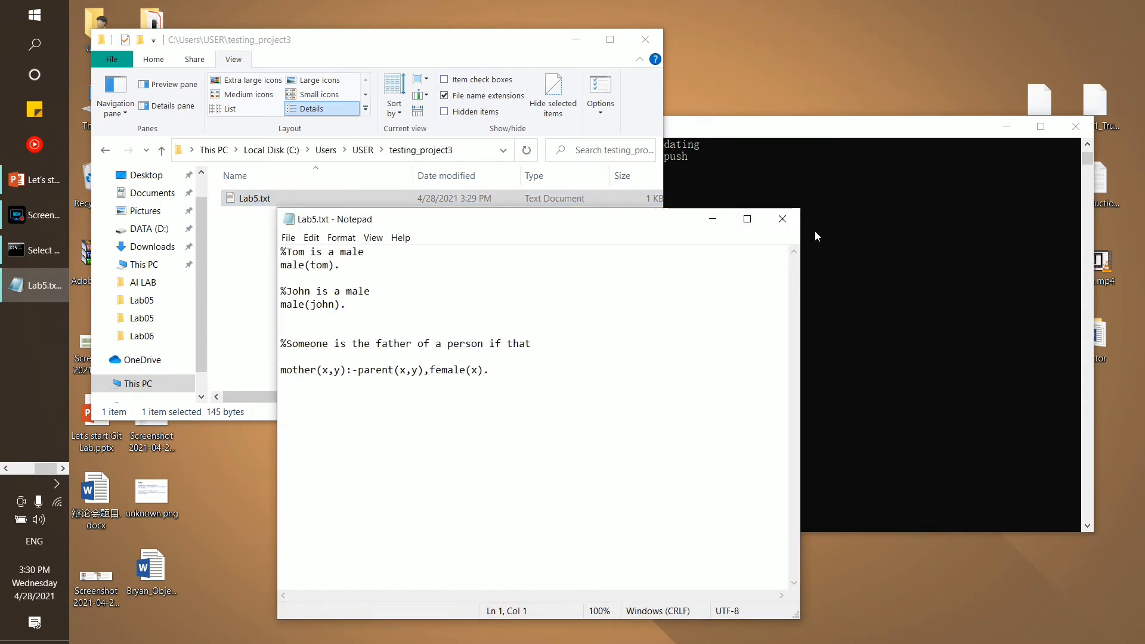
pyautogui.click(783, 219)
pyautogui.click(759, 131)
pyautogui.doubleClick(759, 131)
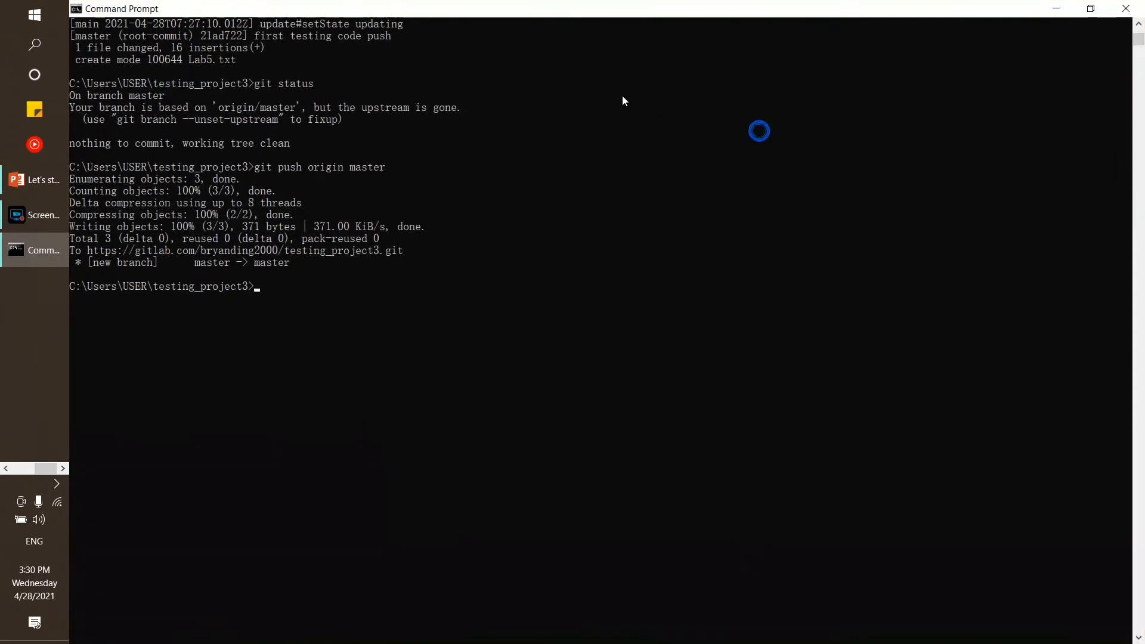
pyautogui.moveTo(576, 12); pyautogui.dragTo(583, 84)
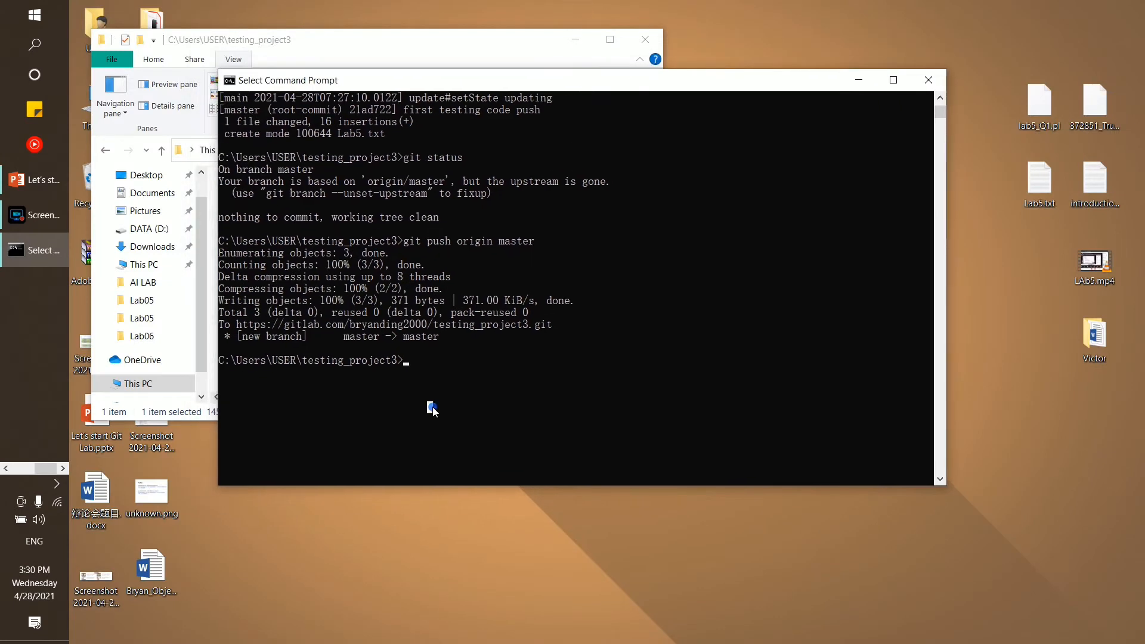
# Run git status and point out that the repository is on branch master
pyautogui.write('git status')
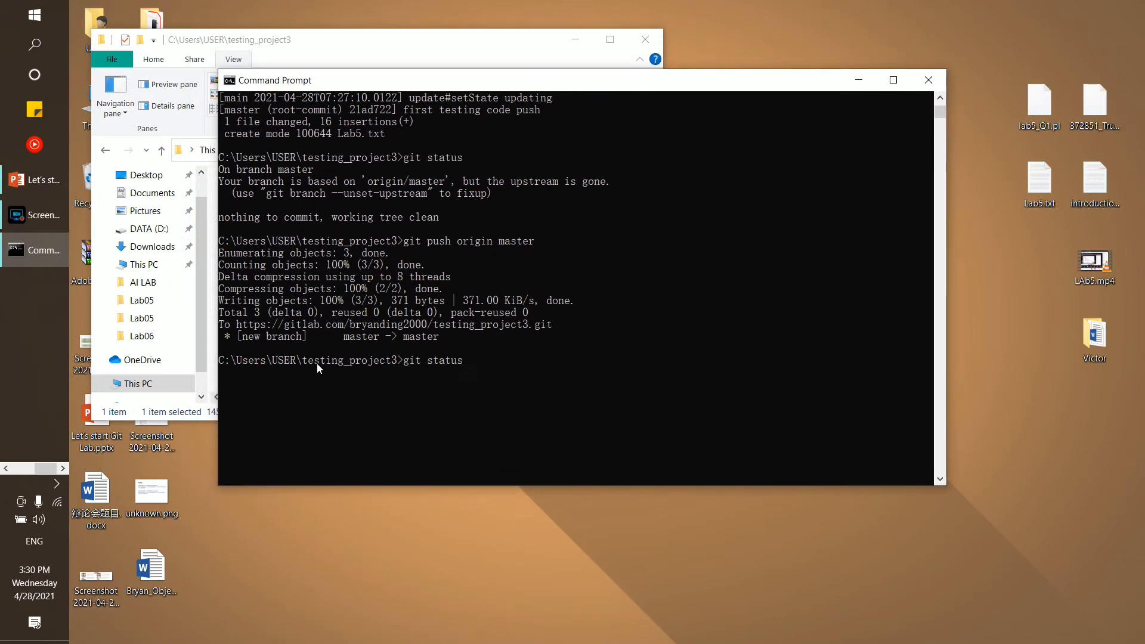
pyautogui.moveTo(301, 362); pyautogui.dragTo(479, 363)
pyautogui.click(394, 360)
pyautogui.click(480, 364)
pyautogui.press('Return')
pyautogui.press('Return')
pyautogui.scroll(-2, 656, 401)
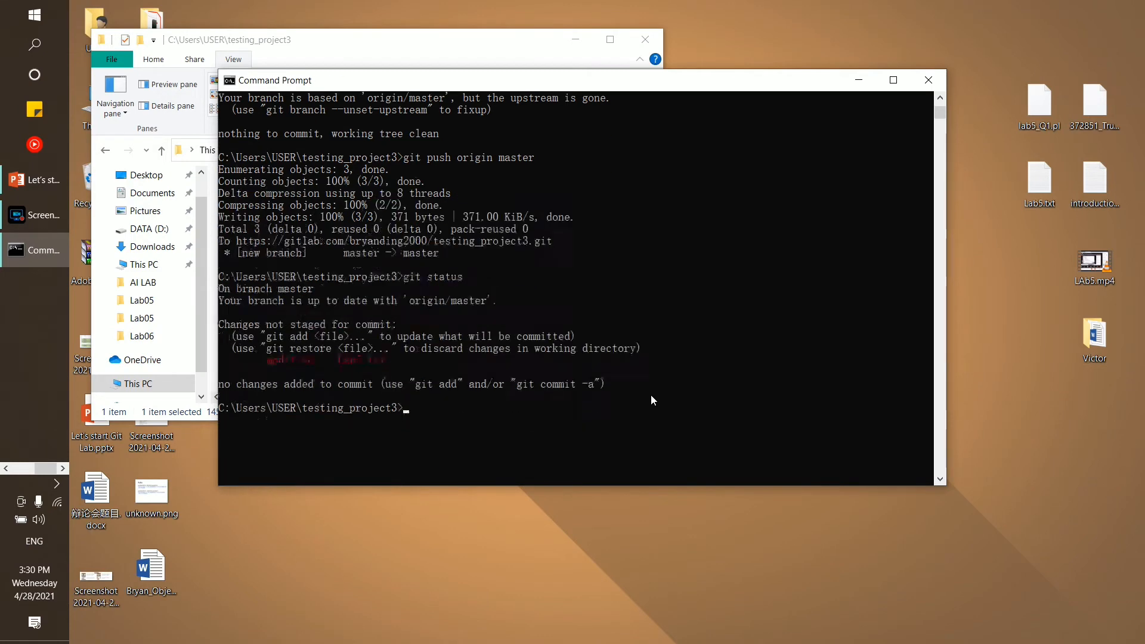
pyautogui.click(219, 289)
pyautogui.moveTo(237, 289); pyautogui.dragTo(284, 293)
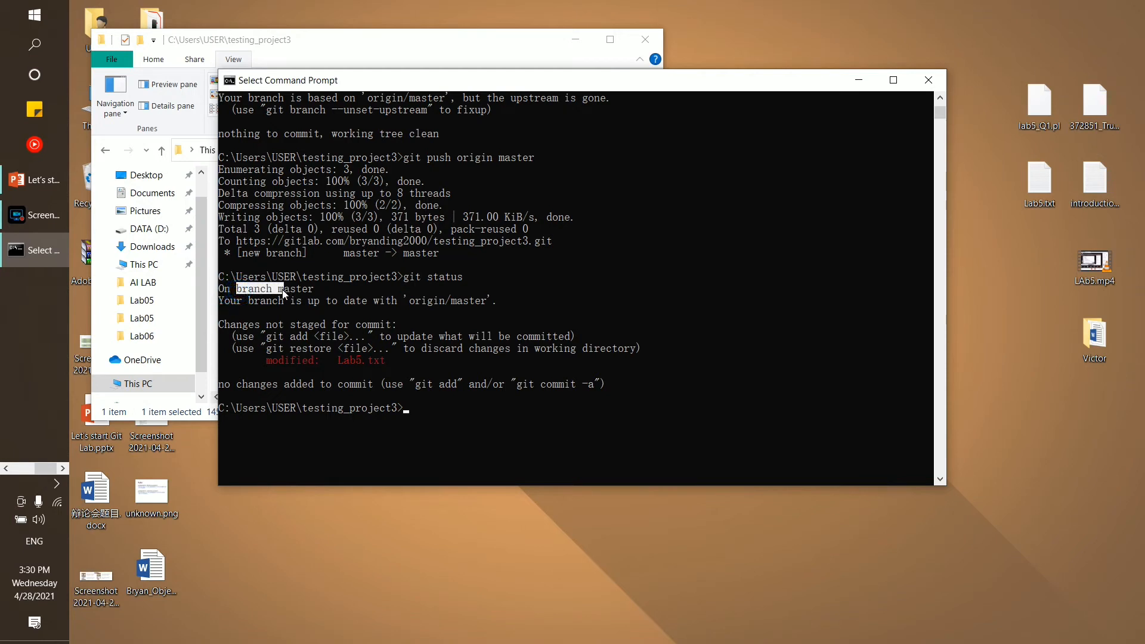
pyautogui.doubleClick(286, 288)
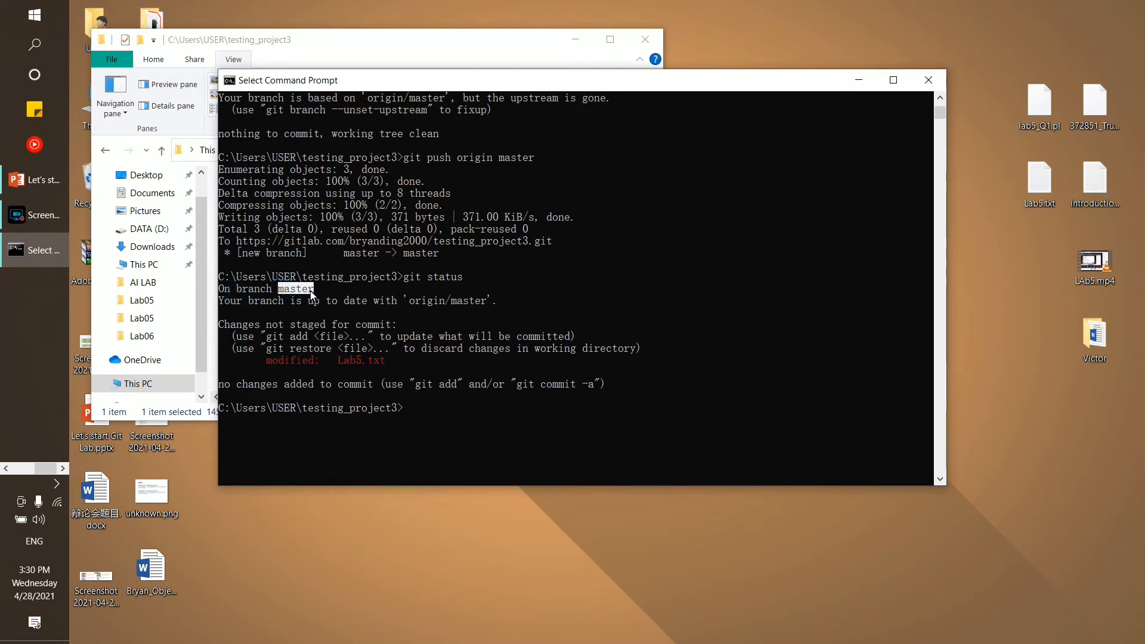
pyautogui.click(284, 385)
# Highlight the status line reporting Lab5.txt as modified
pyautogui.scroll(-1, 281, 305)
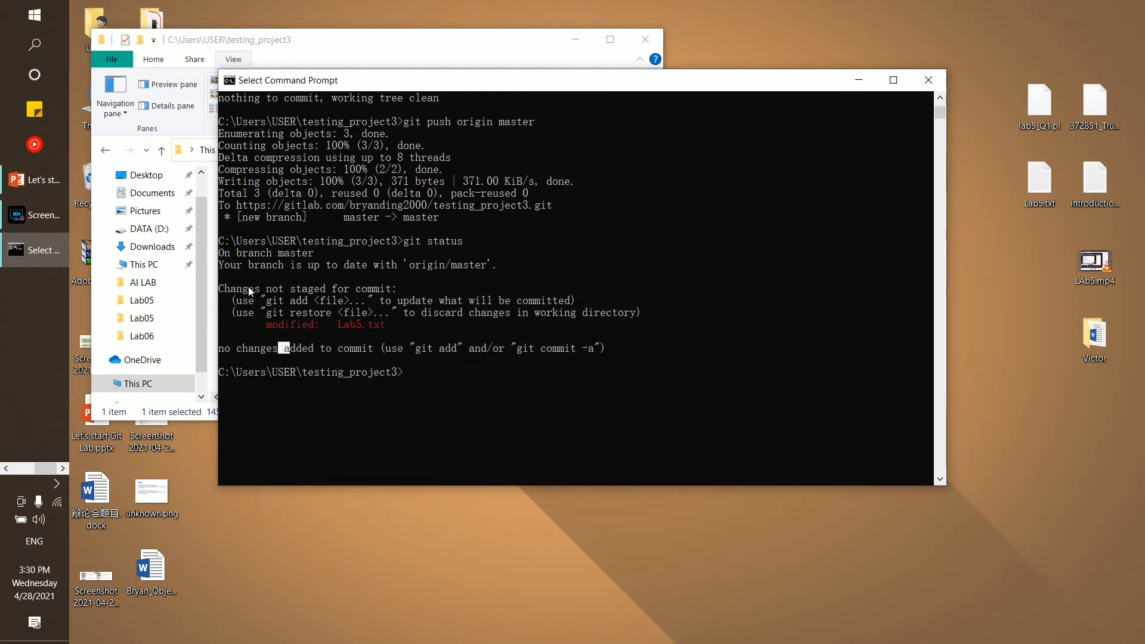
pyautogui.doubleClick(274, 325)
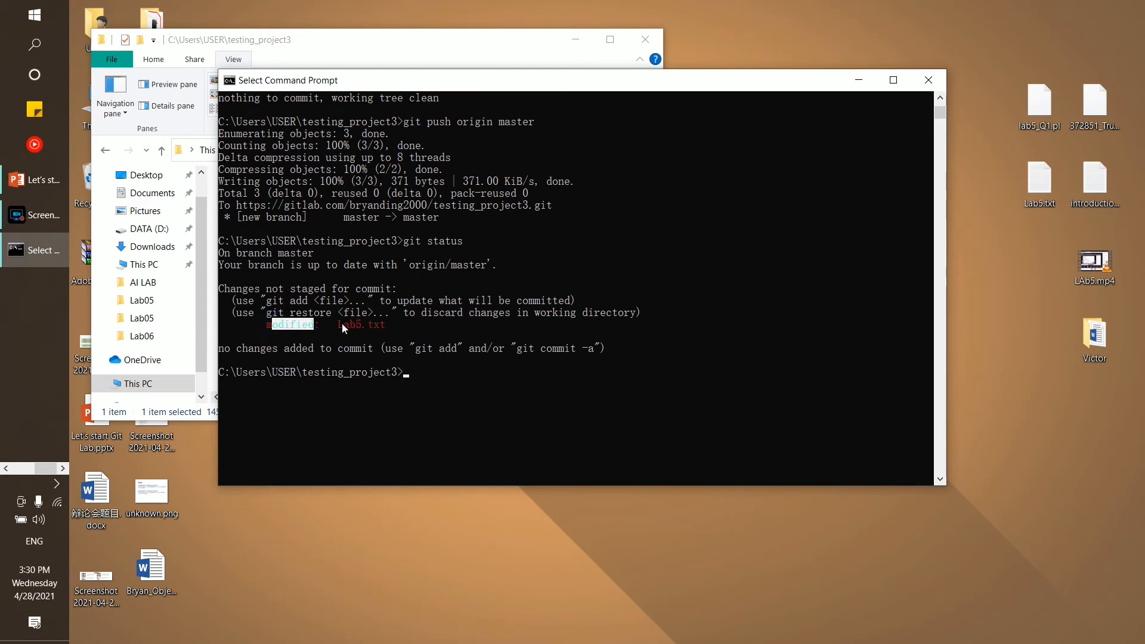
pyautogui.doubleClick(344, 324)
pyautogui.moveTo(374, 327); pyautogui.dragTo(386, 326)
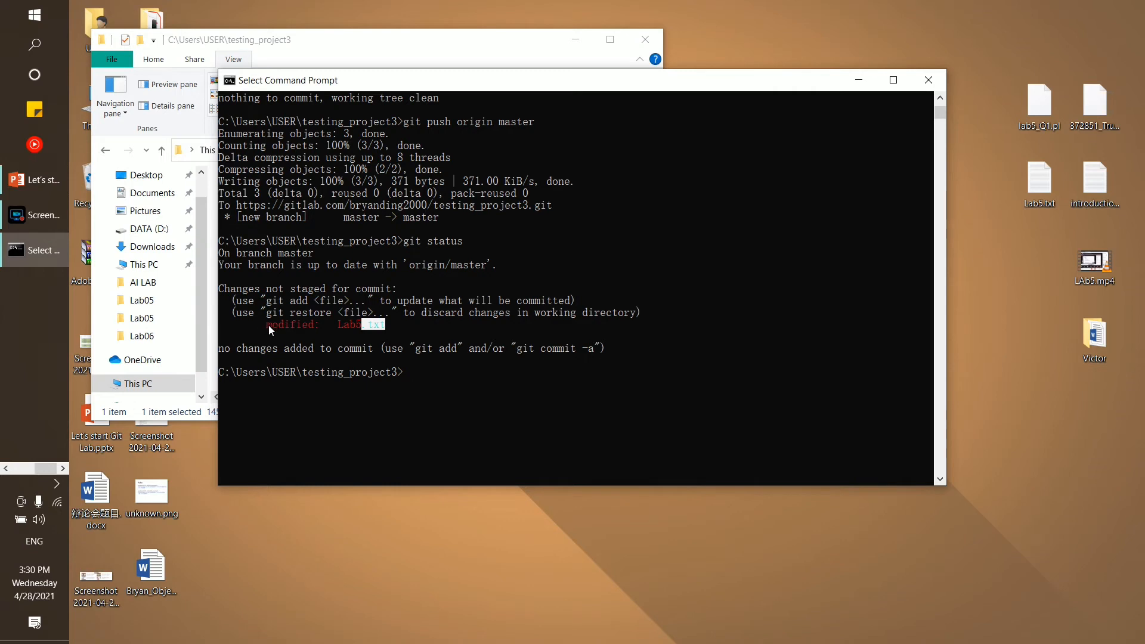
pyautogui.moveTo(267, 324); pyautogui.dragTo(359, 325)
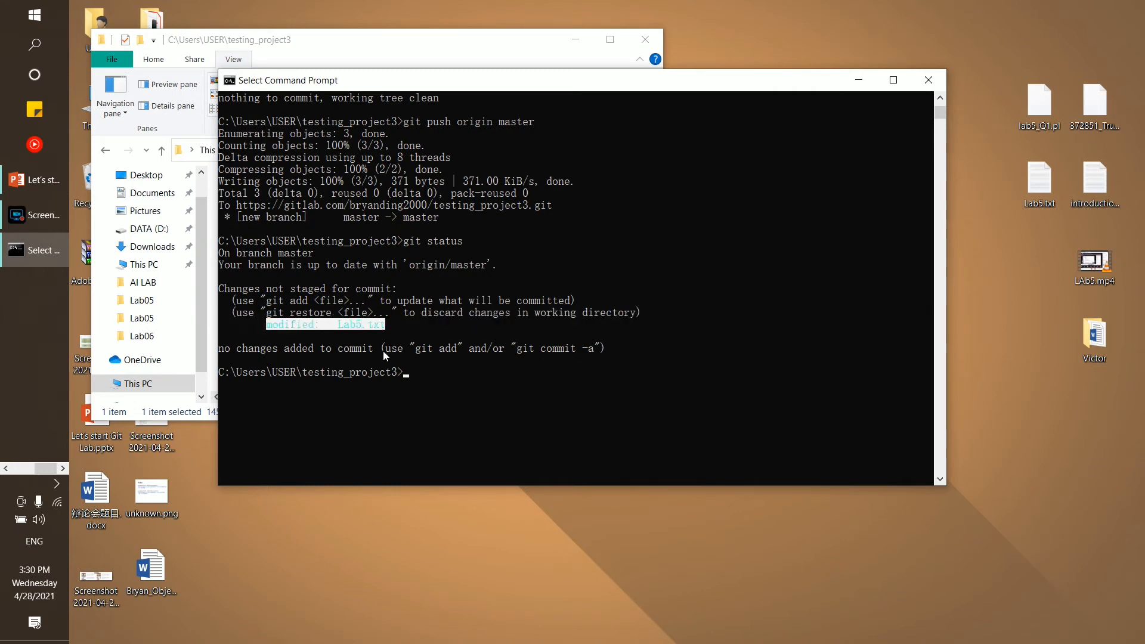
pyautogui.click(462, 380)
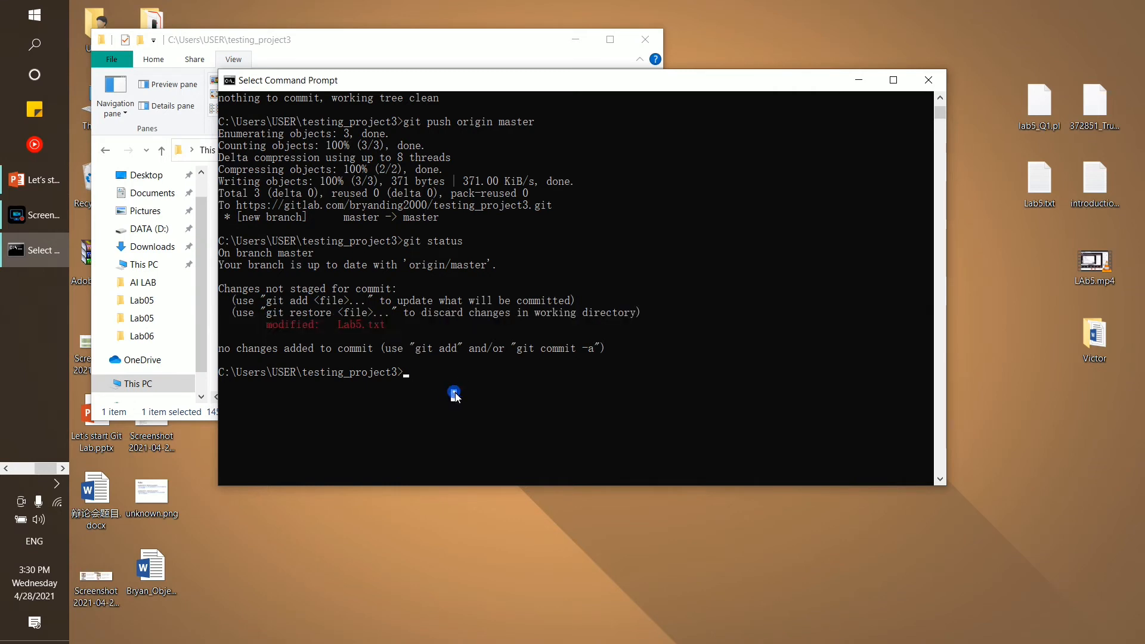
# Stage everything with git add . and start the commit with git commit
pyautogui.write('git ')
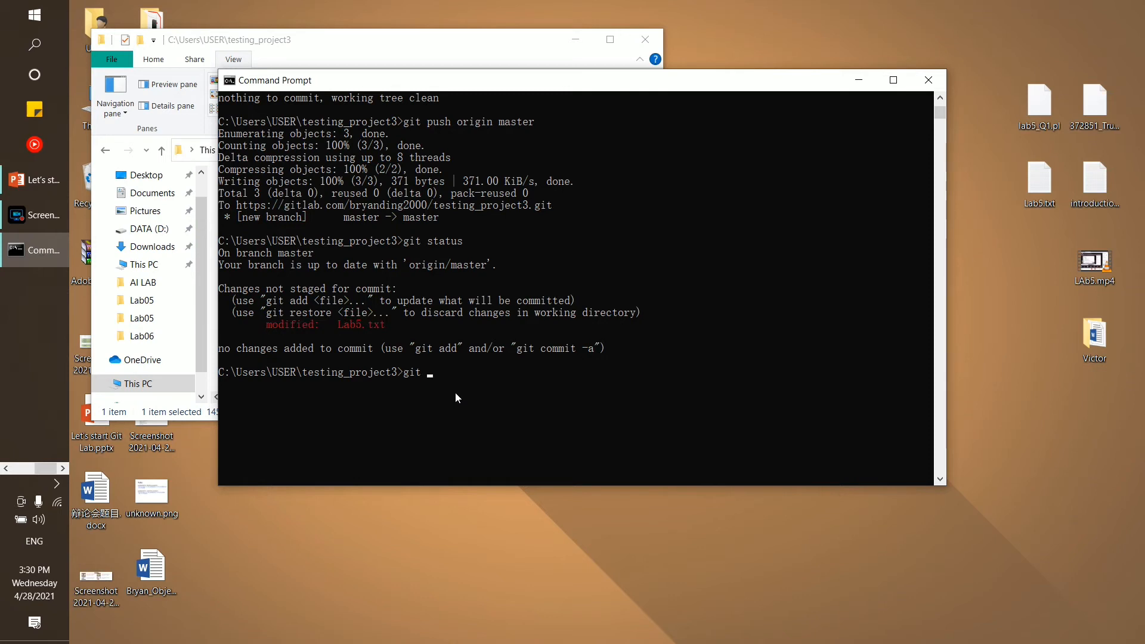
pyautogui.write('add')
pyautogui.press('BackSpace')
pyautogui.write('.')
pyautogui.press('Return')
pyautogui.write('git ')
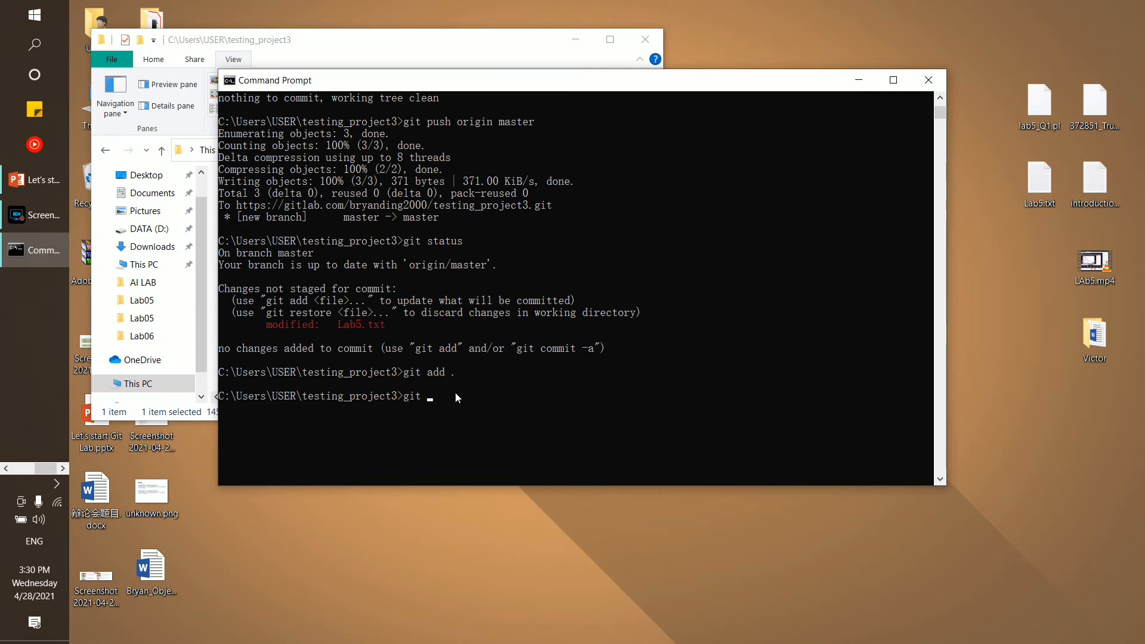
pyautogui.write('commit')
pyautogui.press('Return')
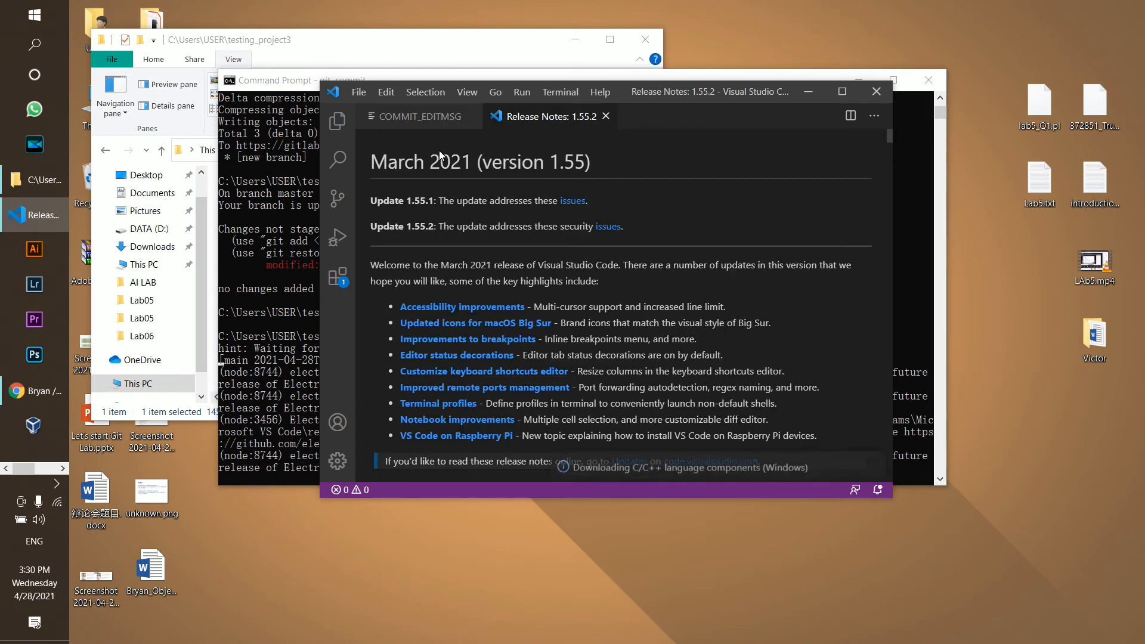
# Enter the commit message 'I change the code inside lab5.txt' in COMMIT_EDITMSG and save it
pyautogui.click(606, 117)
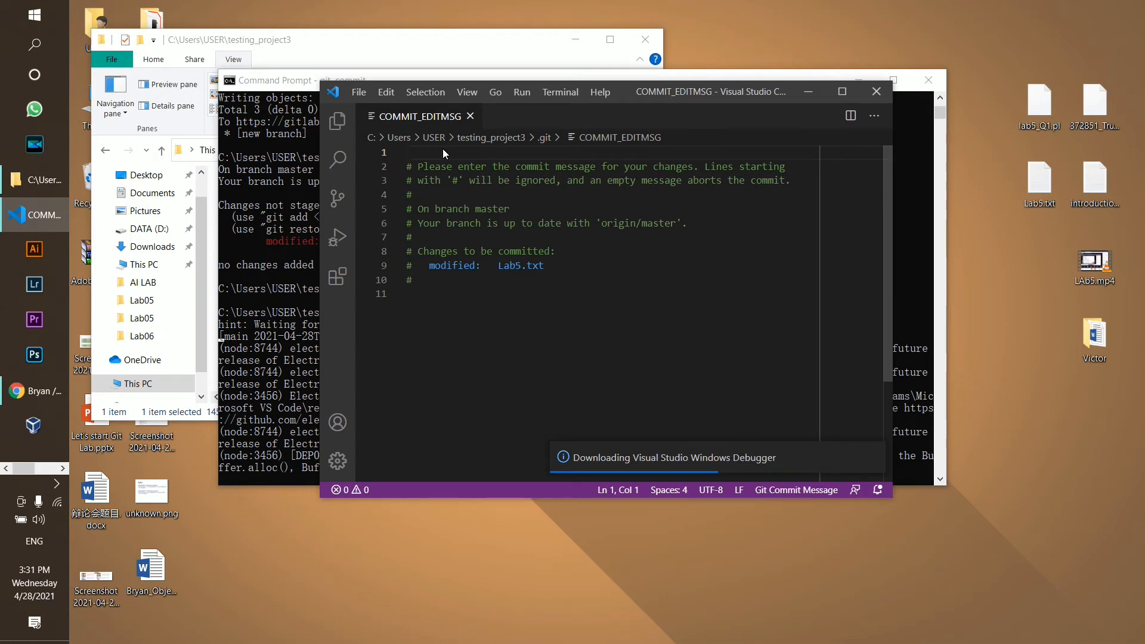
pyautogui.write('I chan')
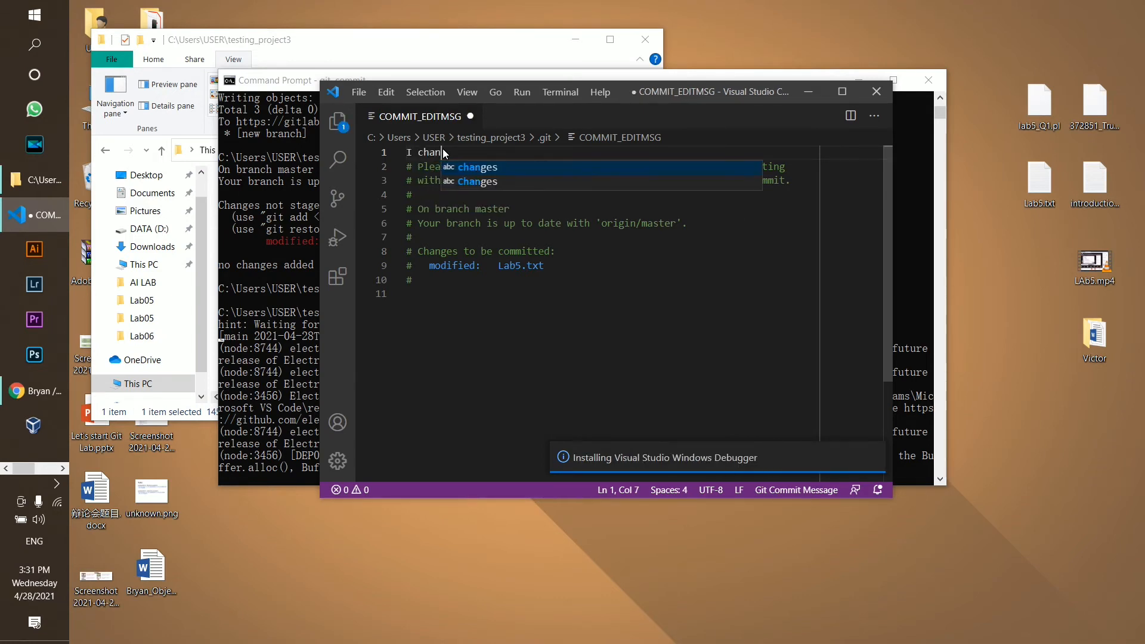
pyautogui.write('ge the ')
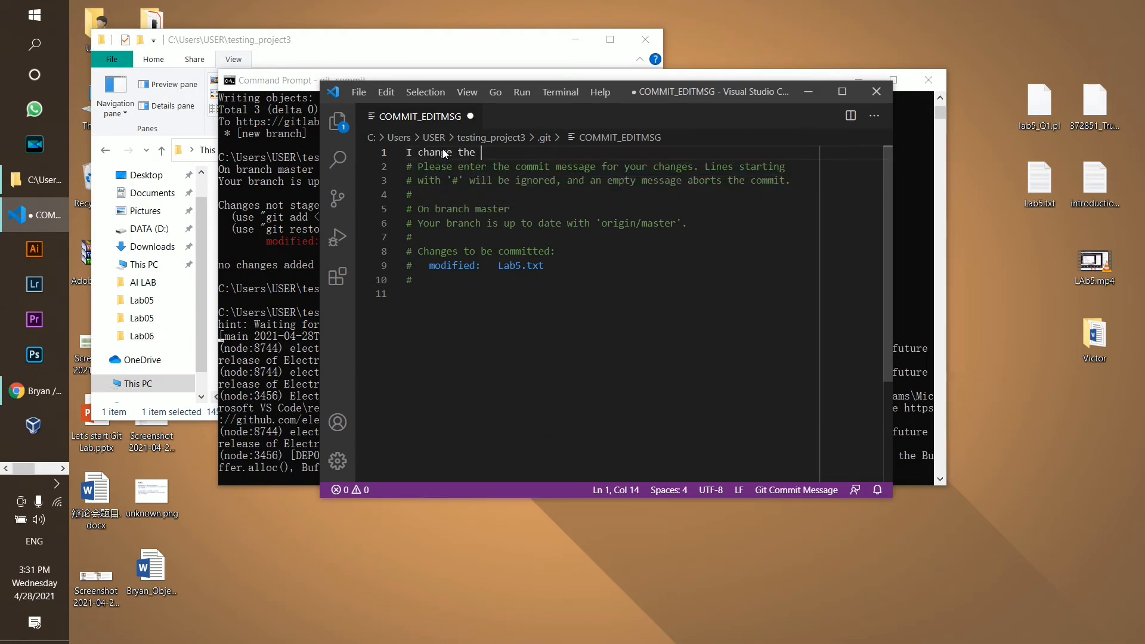
pyautogui.write('code ')
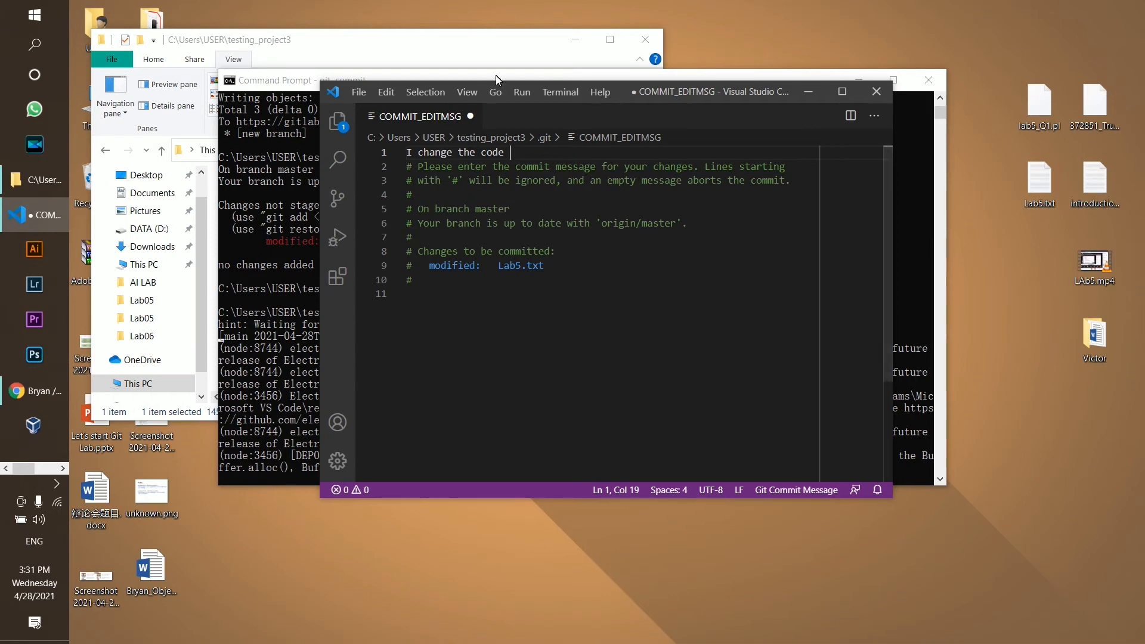
pyautogui.write('inside la')
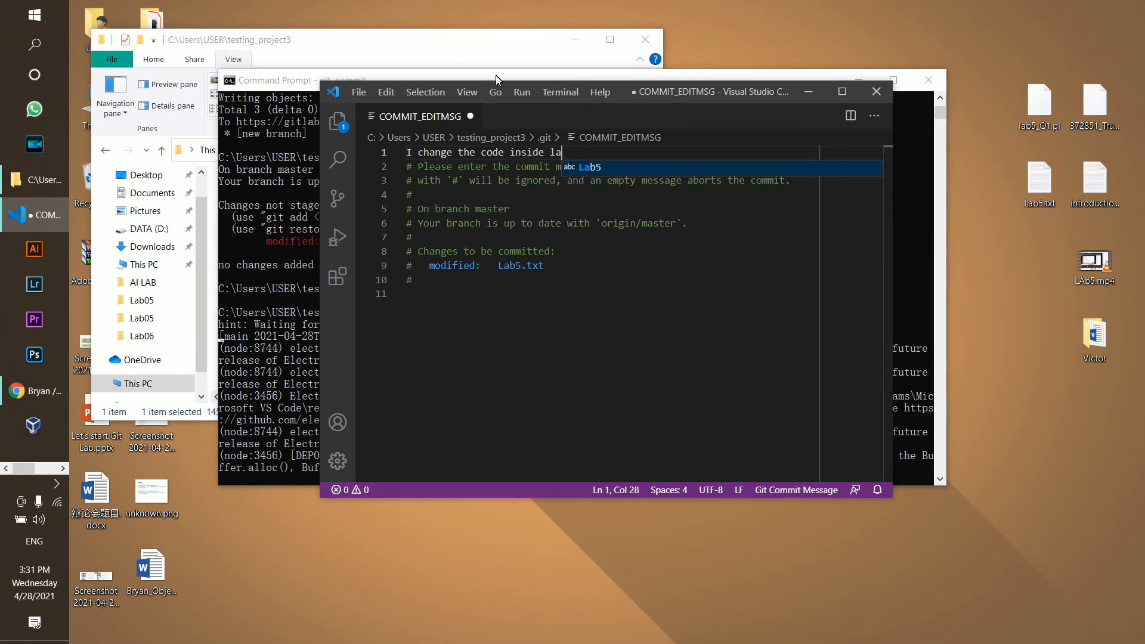
pyautogui.write('b5.txt')
pyautogui.hotkey('ctrl', 's')
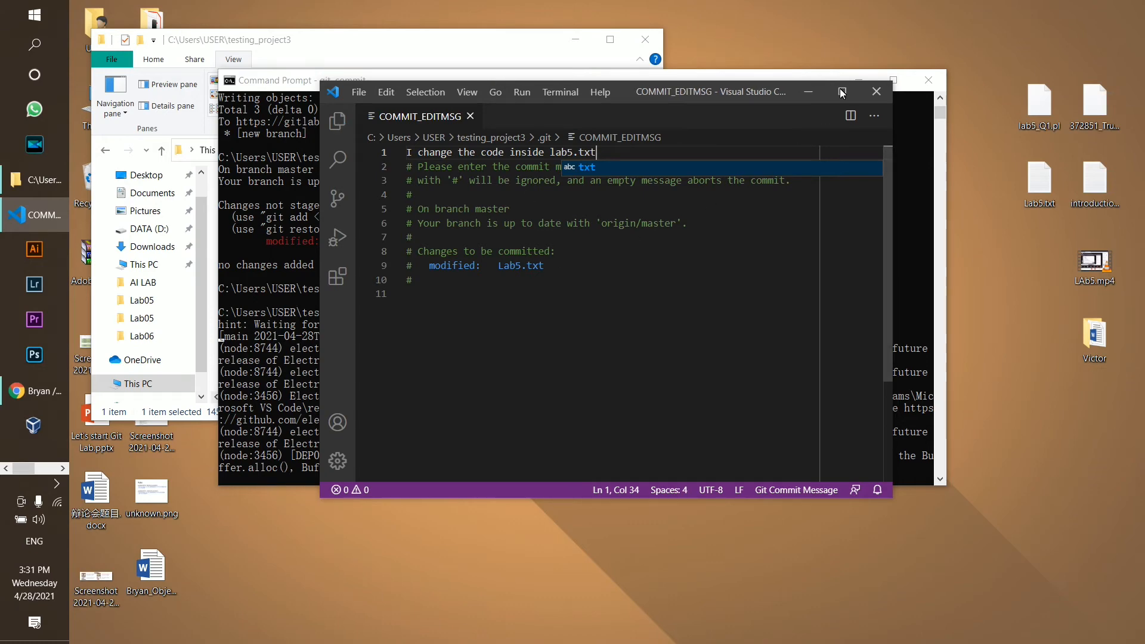
# Close the commit message editor and run git status to check the commit
pyautogui.click(876, 91)
pyautogui.scroll(-3, 582, 406)
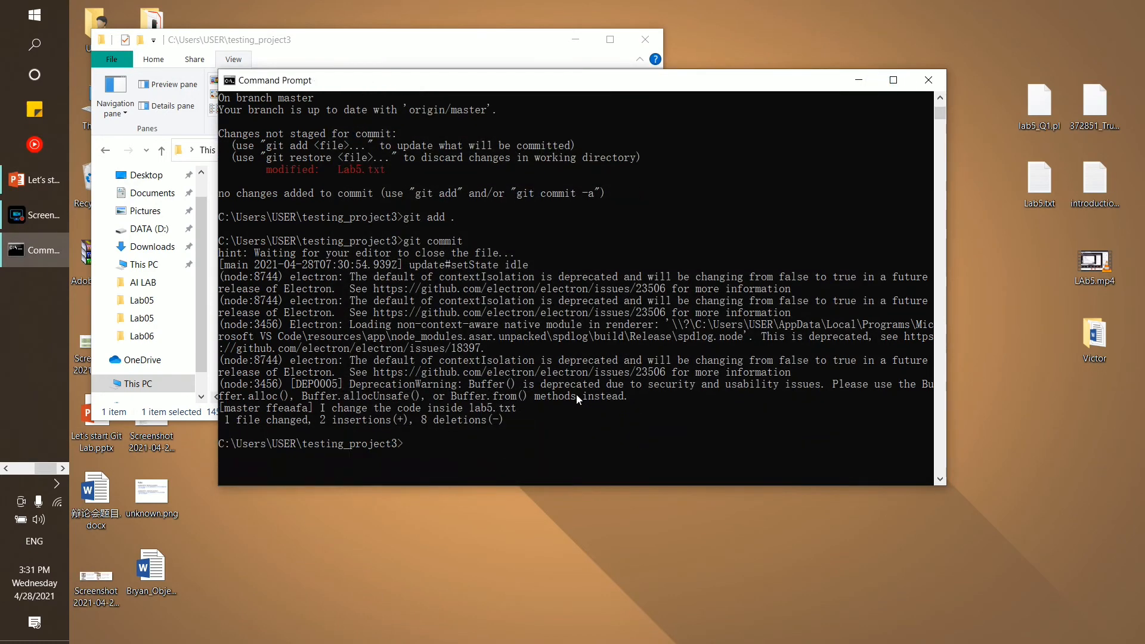
pyautogui.write('git status')
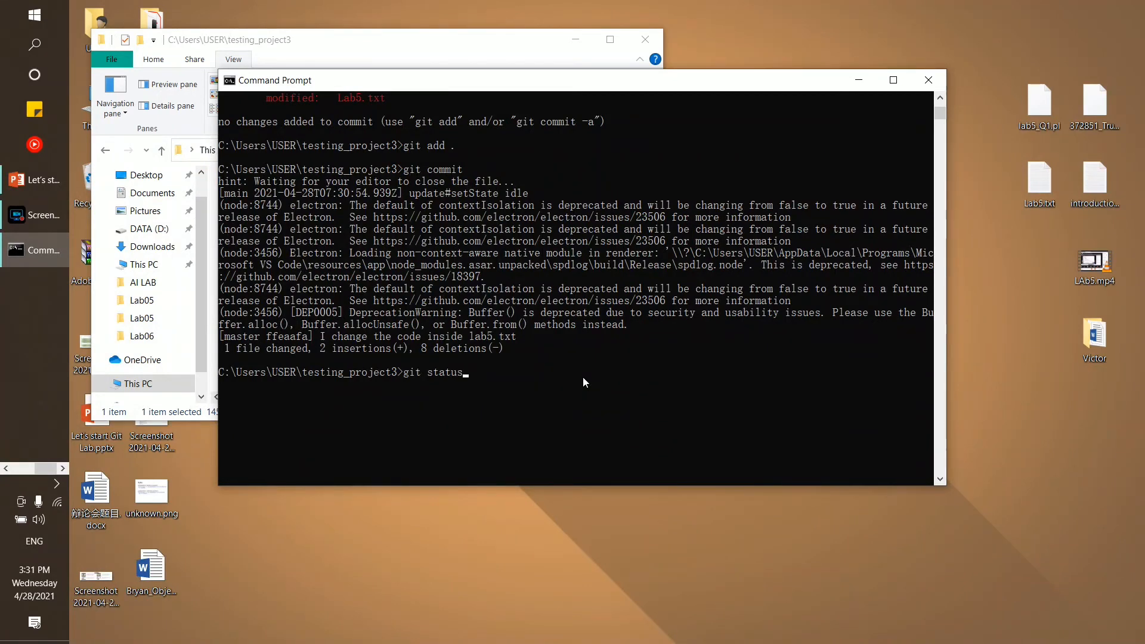
pyautogui.press('Return')
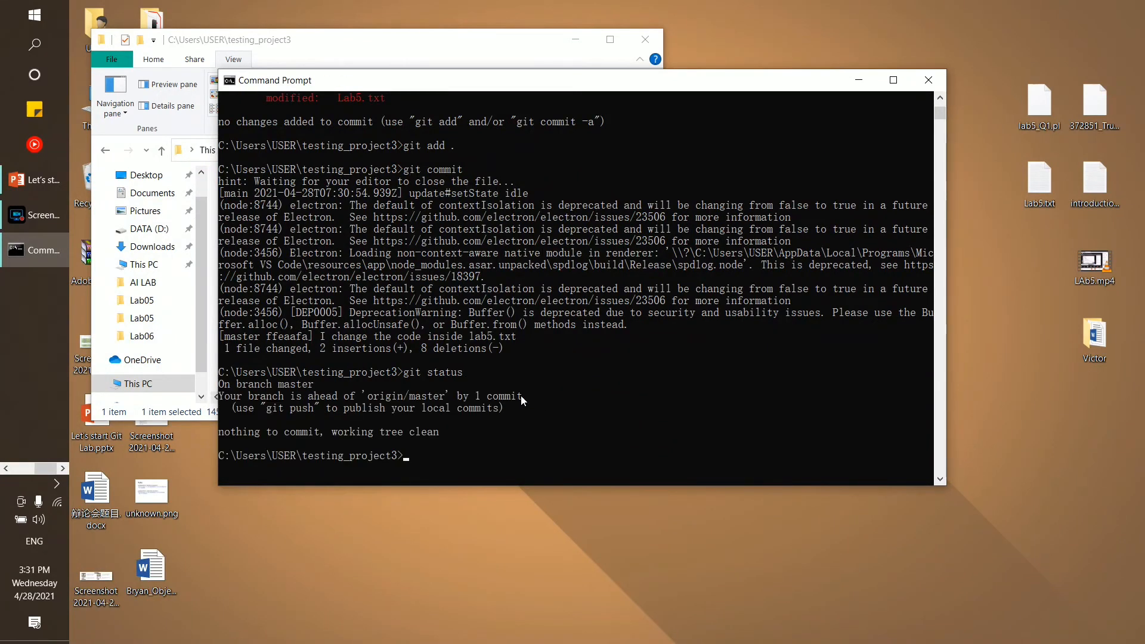
pyautogui.scroll(-1, 521, 395)
pyautogui.moveTo(222, 396); pyautogui.dragTo(295, 397)
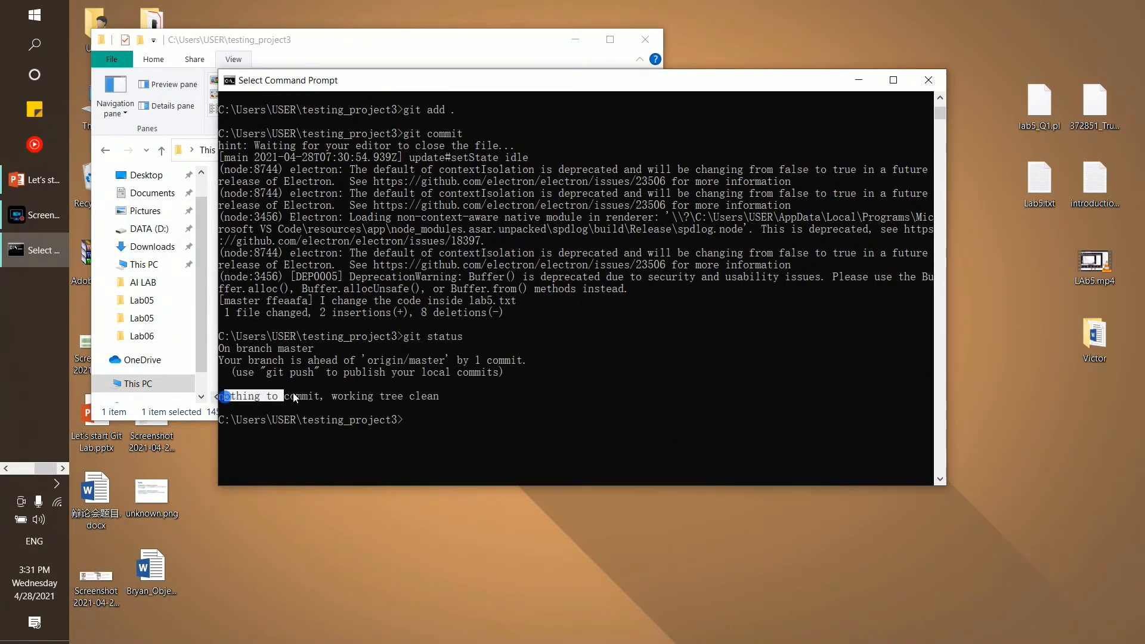
pyautogui.click(442, 420)
# Push the commit with git push origin master and highlight the master -> master result
pyautogui.write('g')
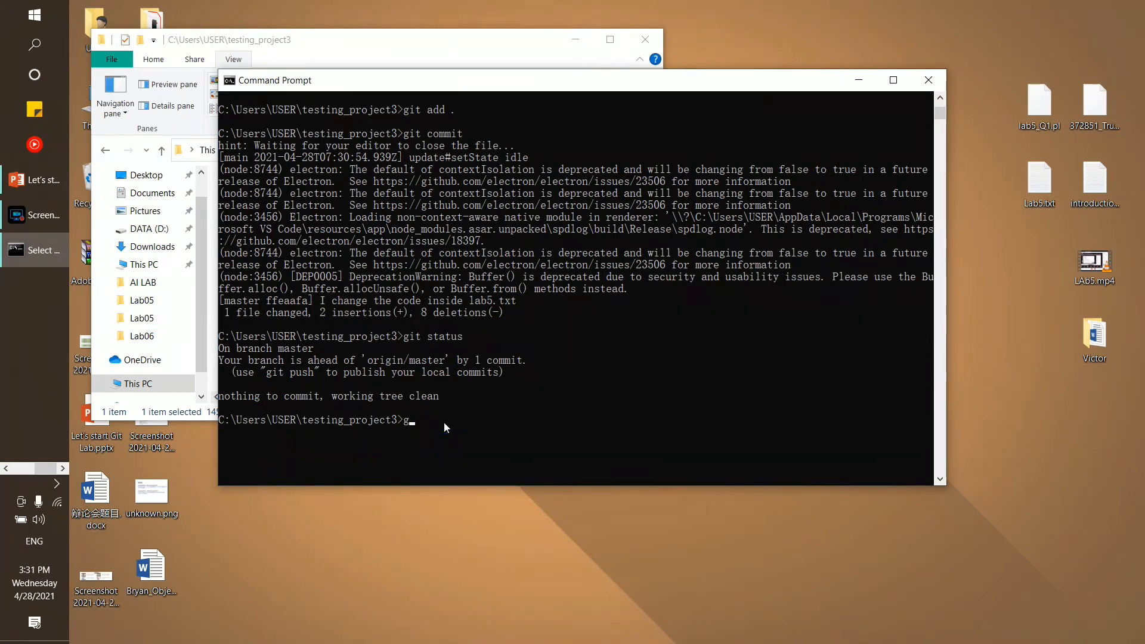
pyautogui.write('it push origin master')
pyautogui.scroll(-3, 466, 342)
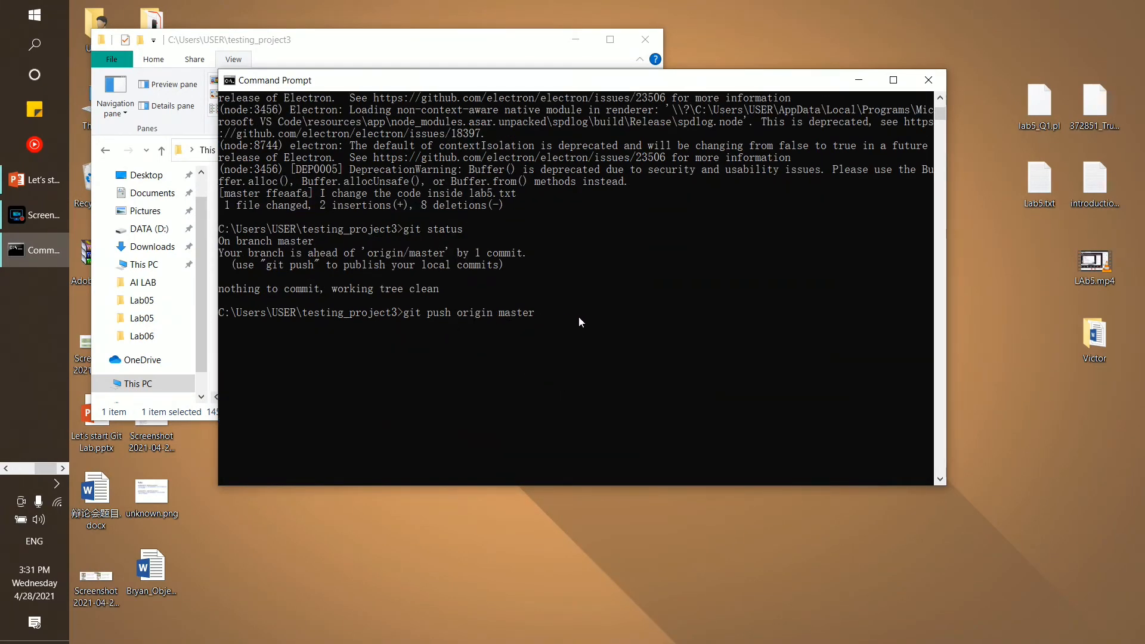
pyautogui.press('Return')
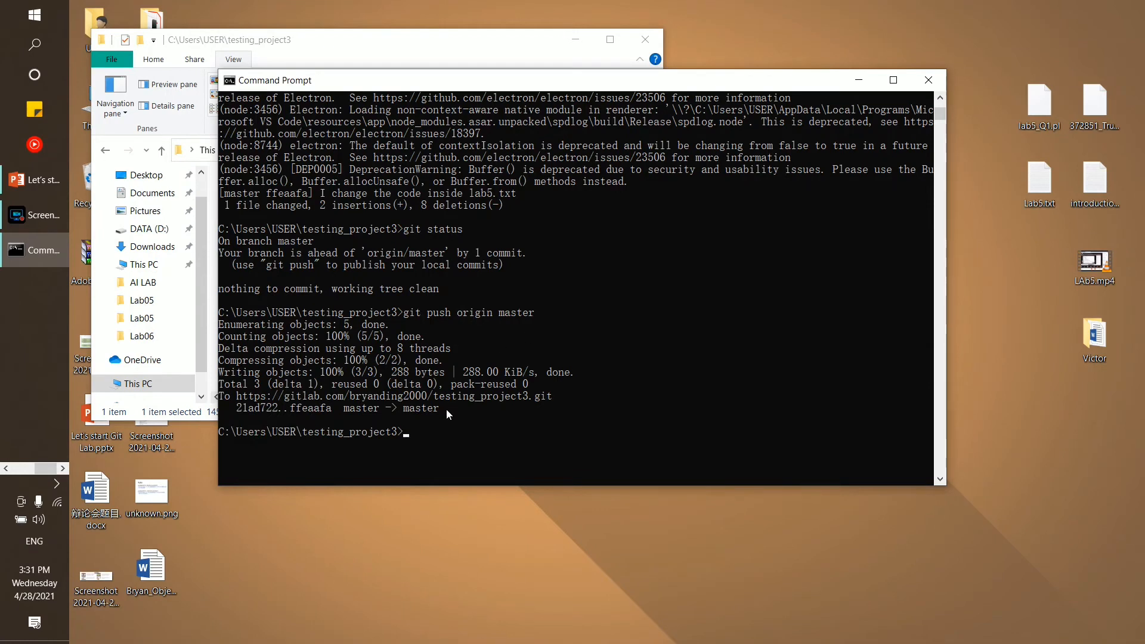
pyautogui.moveTo(447, 408); pyautogui.dragTo(352, 409)
pyautogui.moveTo(45, 469); pyautogui.dragTo(21, 469)
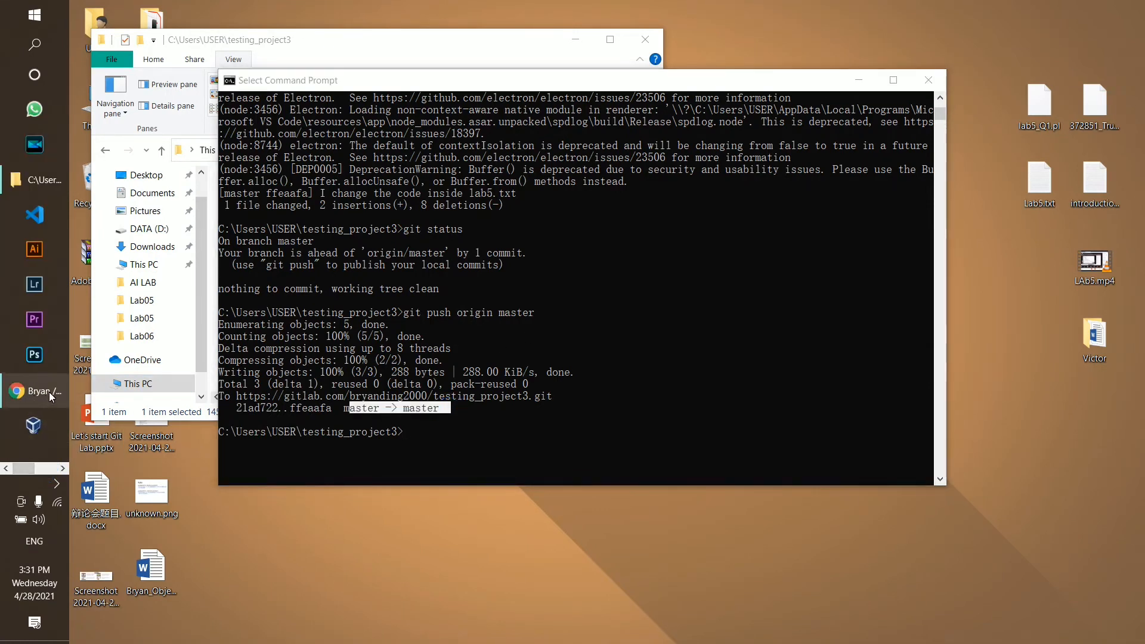
# Reload testing_project3 in Chrome, view Lab5.txt's contents, return, and check the branch list
pyautogui.click(36, 394)
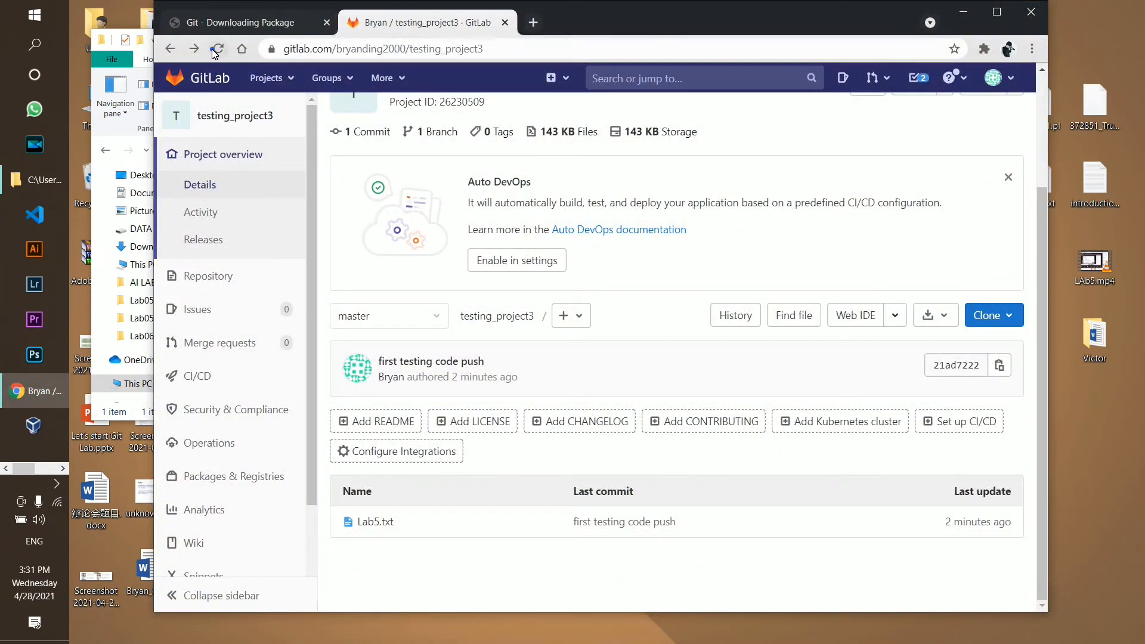
pyautogui.click(218, 48)
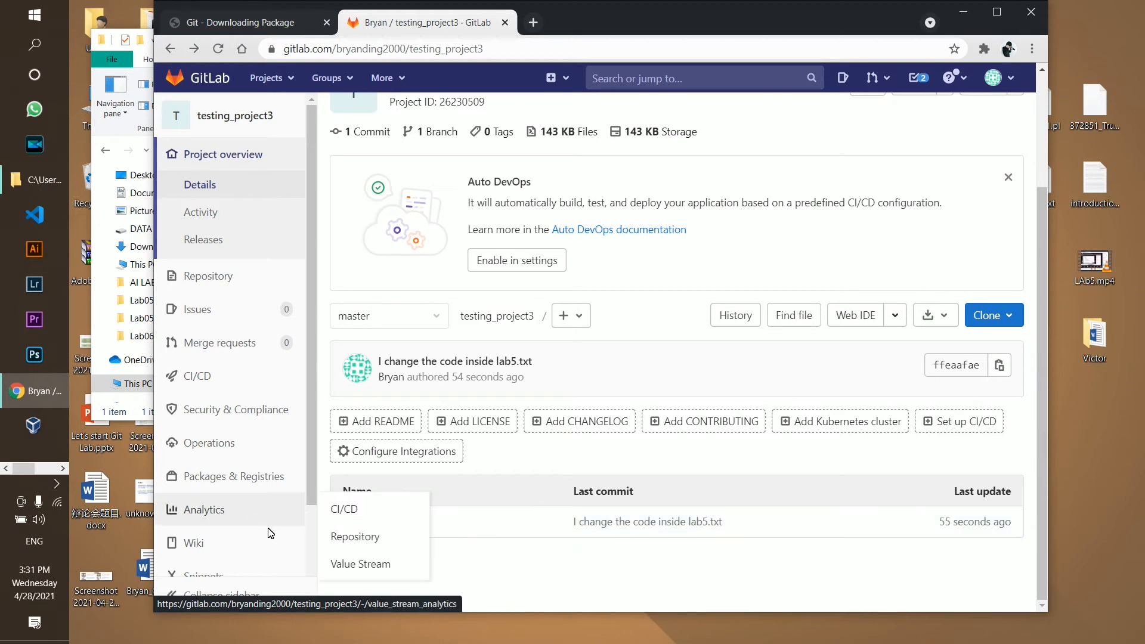
pyautogui.click(377, 523)
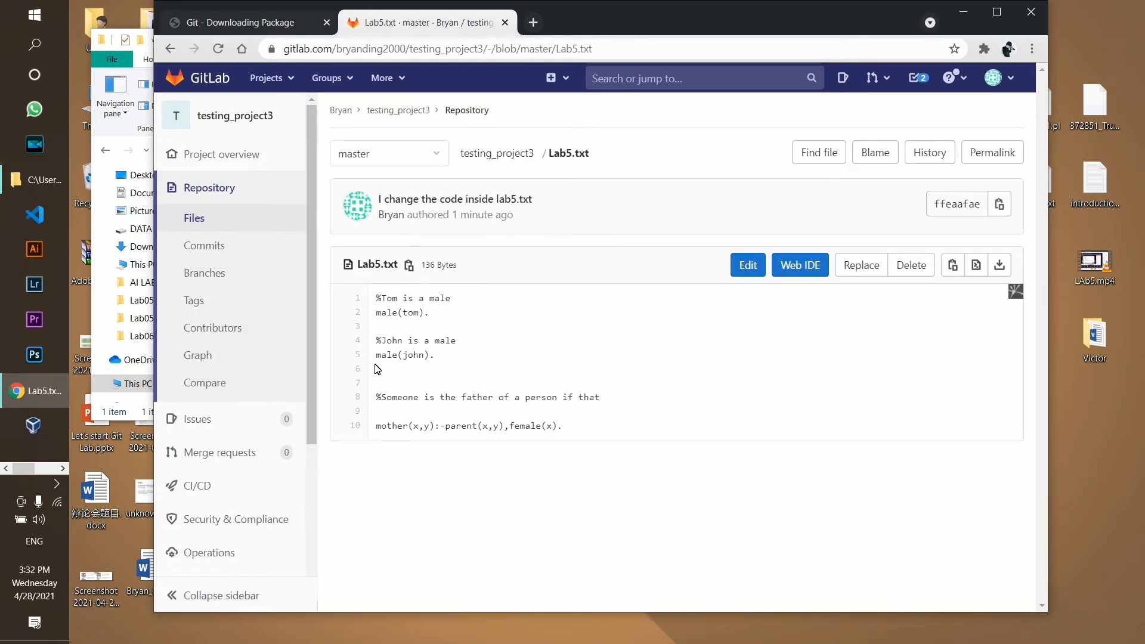
pyautogui.click(371, 367)
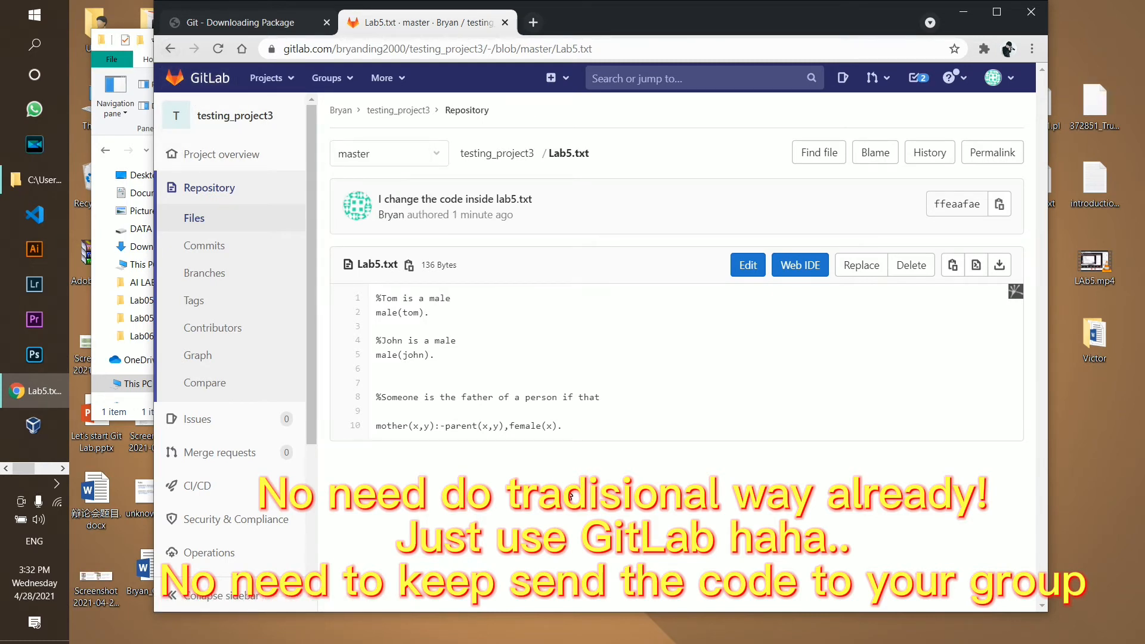
pyautogui.click(170, 48)
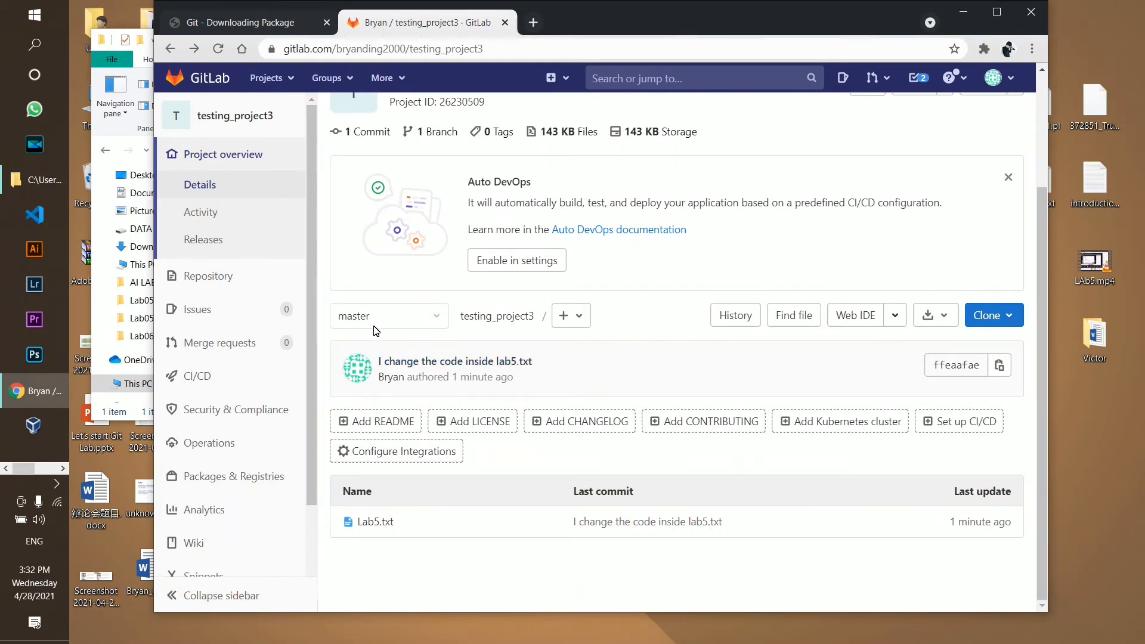
pyautogui.click(350, 322)
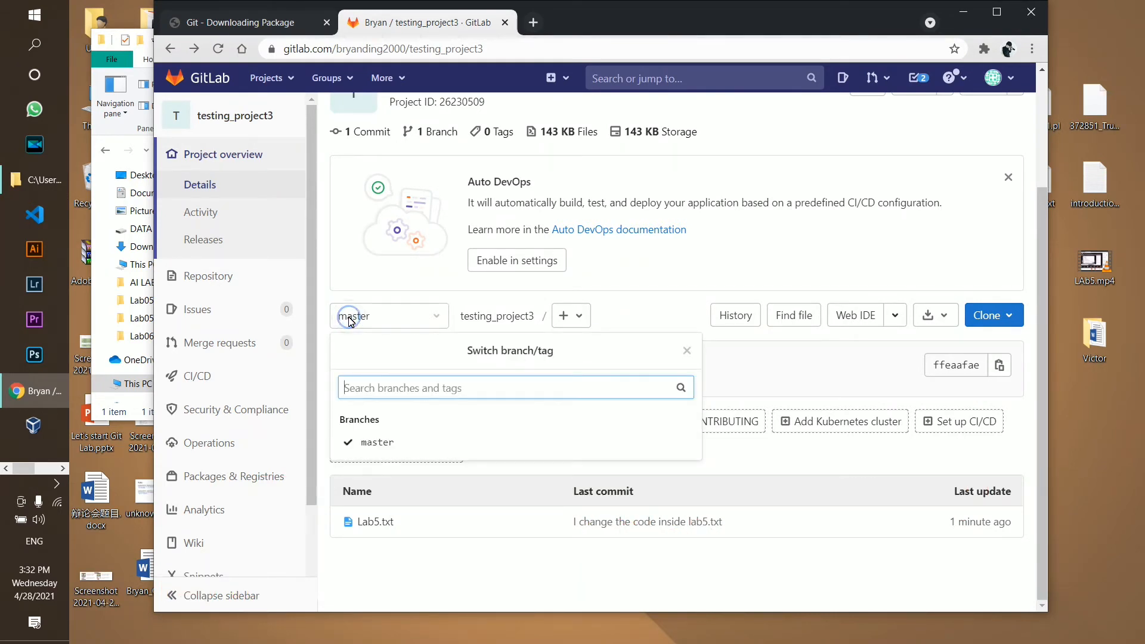
pyautogui.click(358, 323)
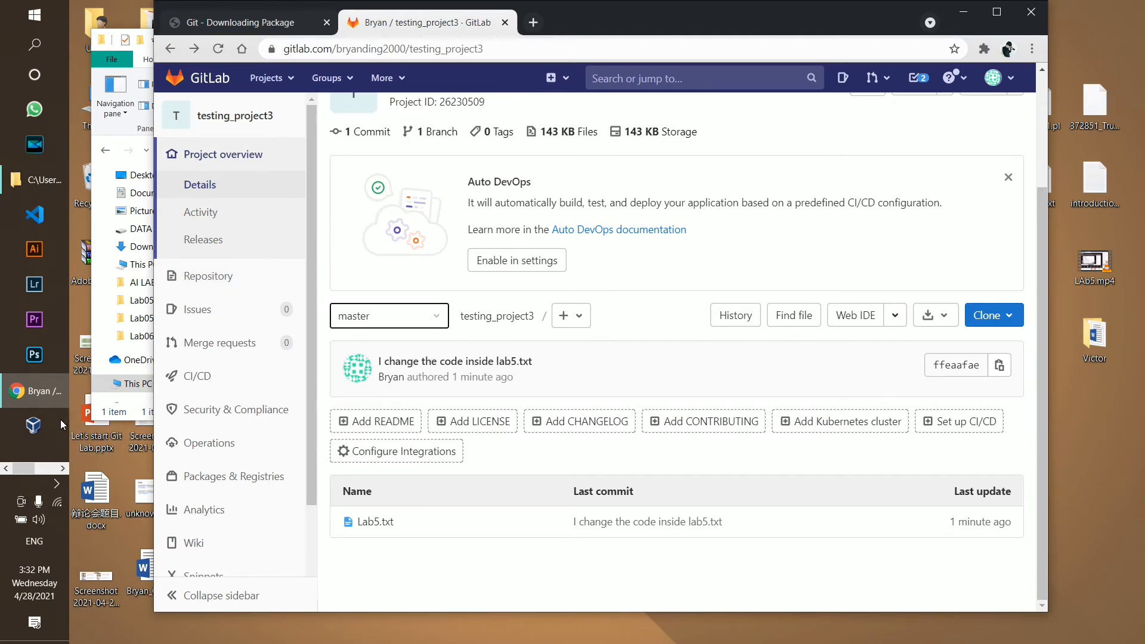
pyautogui.click(42, 469)
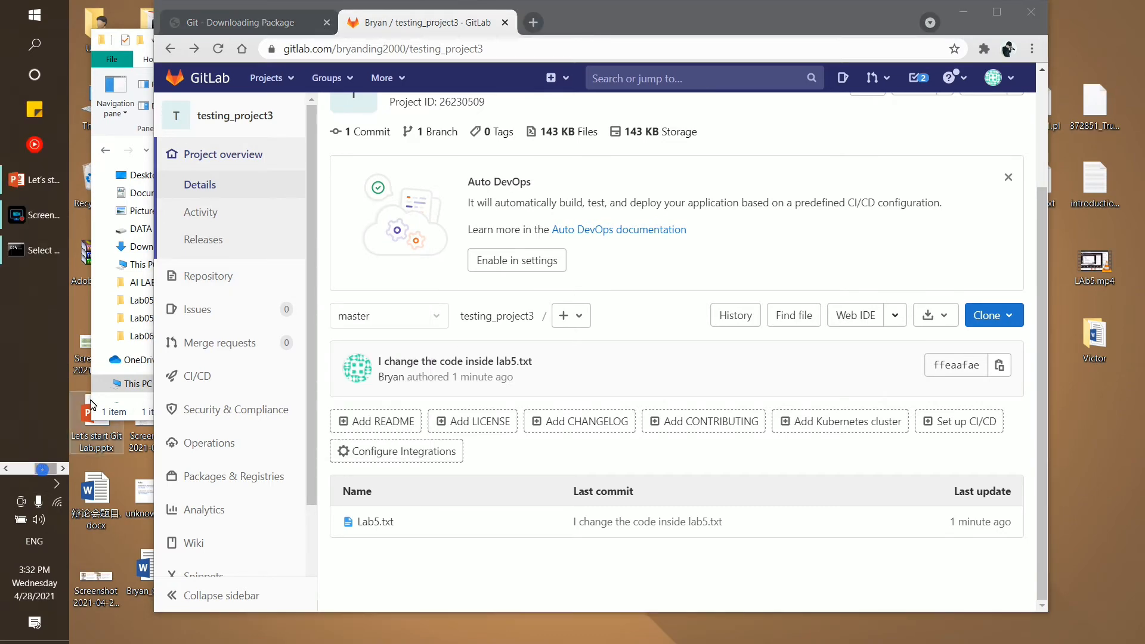
# Run git branch in Command Prompt to show master is the only local branch
pyautogui.click(39, 253)
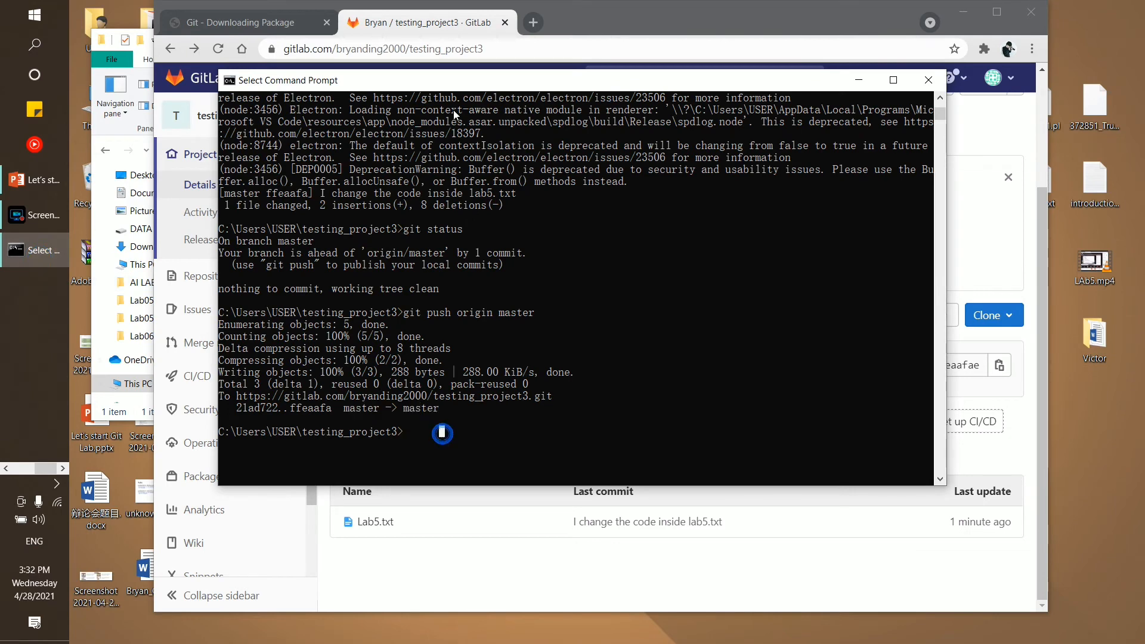
pyautogui.moveTo(445, 77); pyautogui.dragTo(543, 44)
pyautogui.click(517, 415)
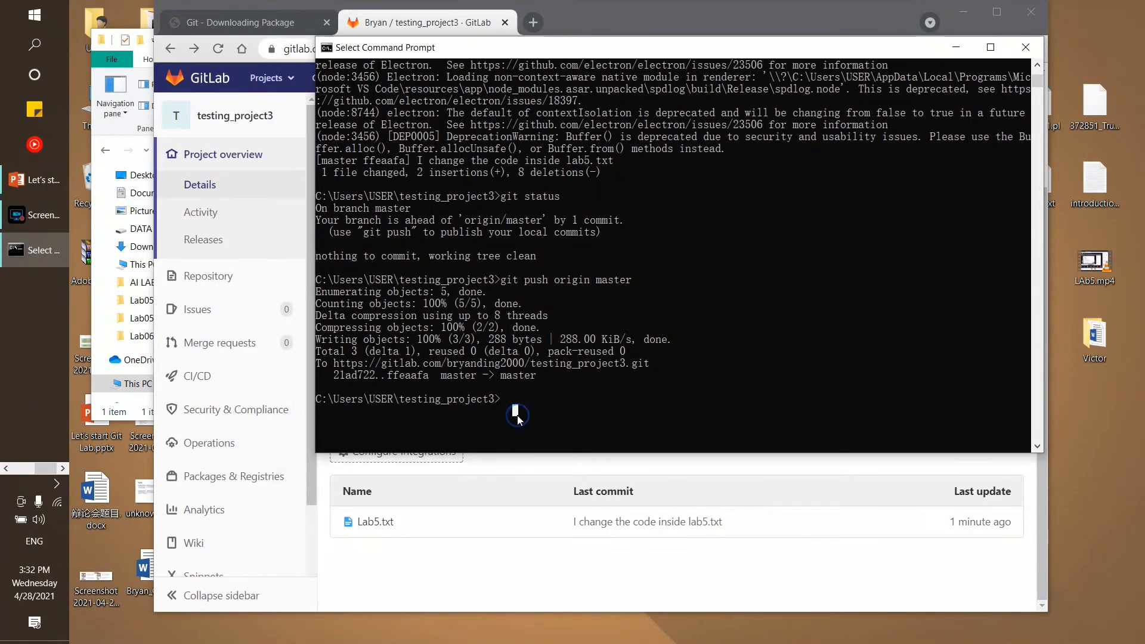
pyautogui.write('git branch')
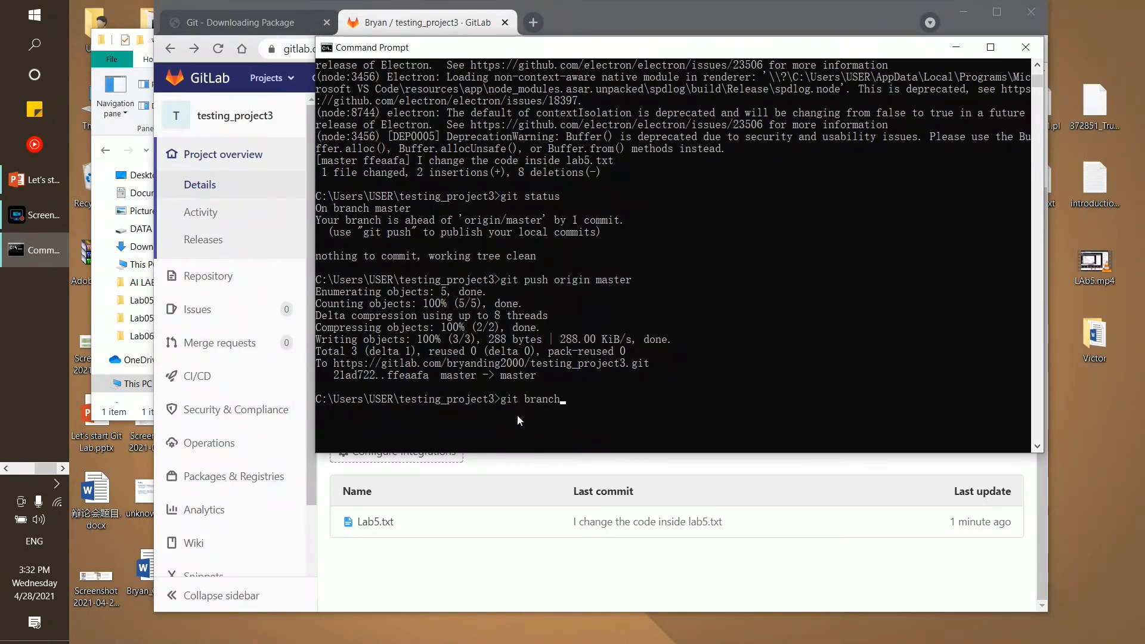
pyautogui.press('Return')
pyautogui.scroll(-2, 465, 395)
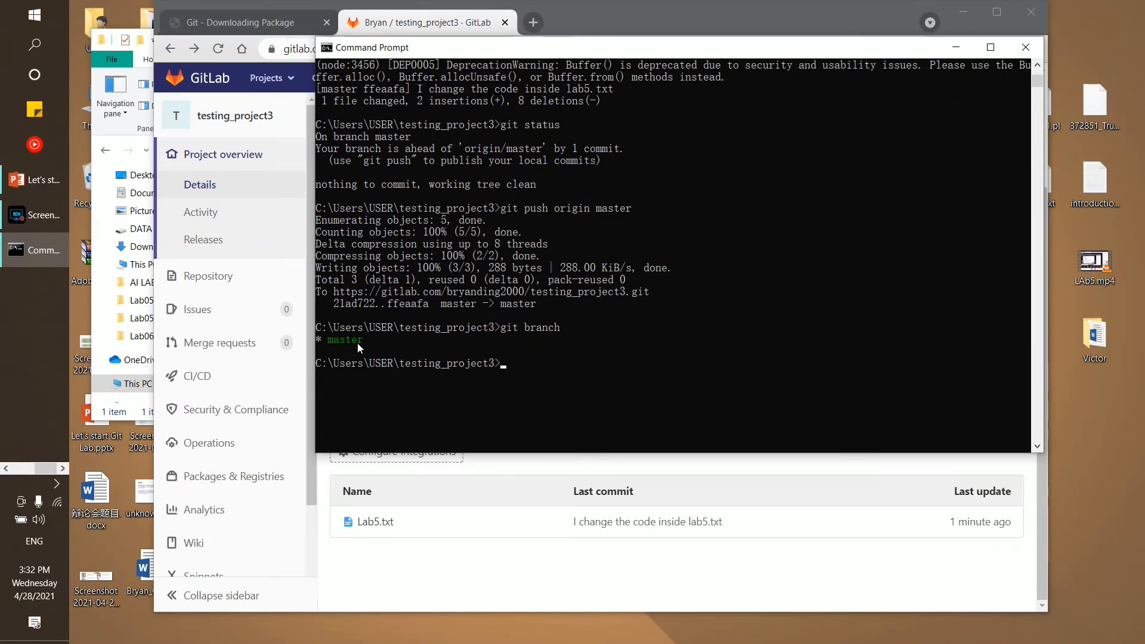
pyautogui.moveTo(359, 340)
pyautogui.mouseDown()
pyautogui.moveTo(331, 349)
pyautogui.moveTo(360, 341)
pyautogui.mouseUp()
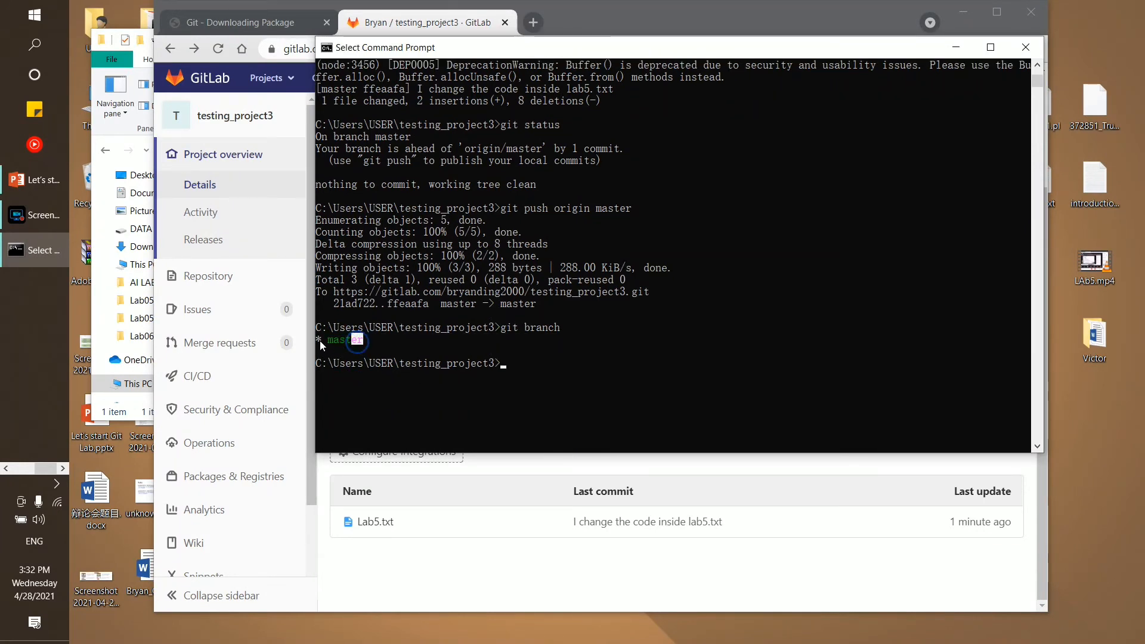
pyautogui.click(365, 341)
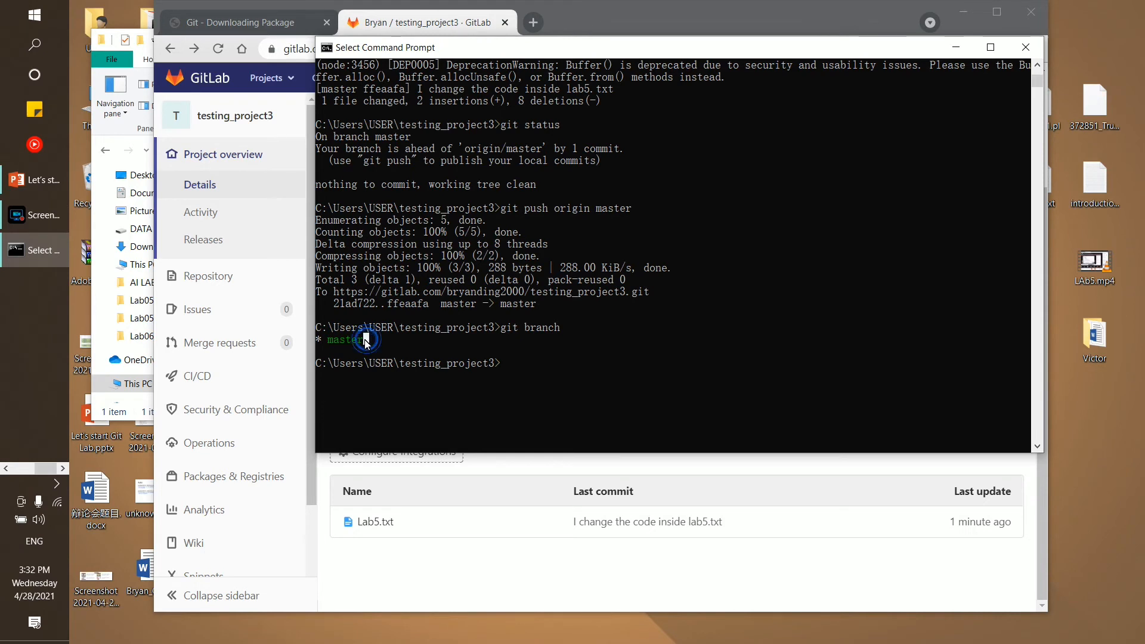
# Start typing git checkout -b for the new branch
pyautogui.click(522, 376)
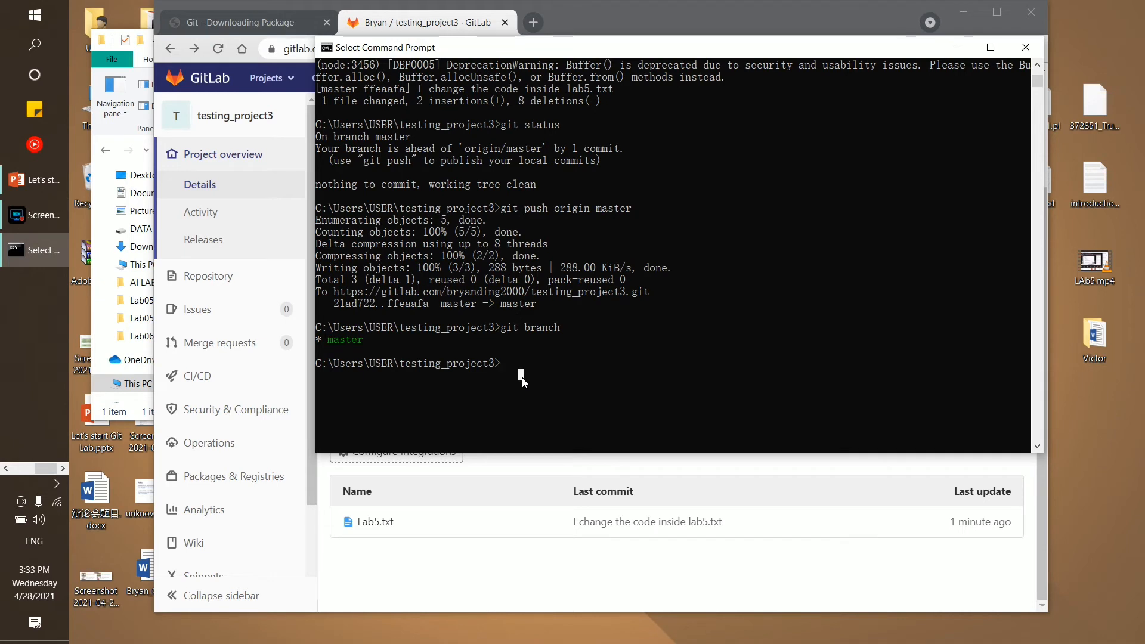
pyautogui.write('git hc')
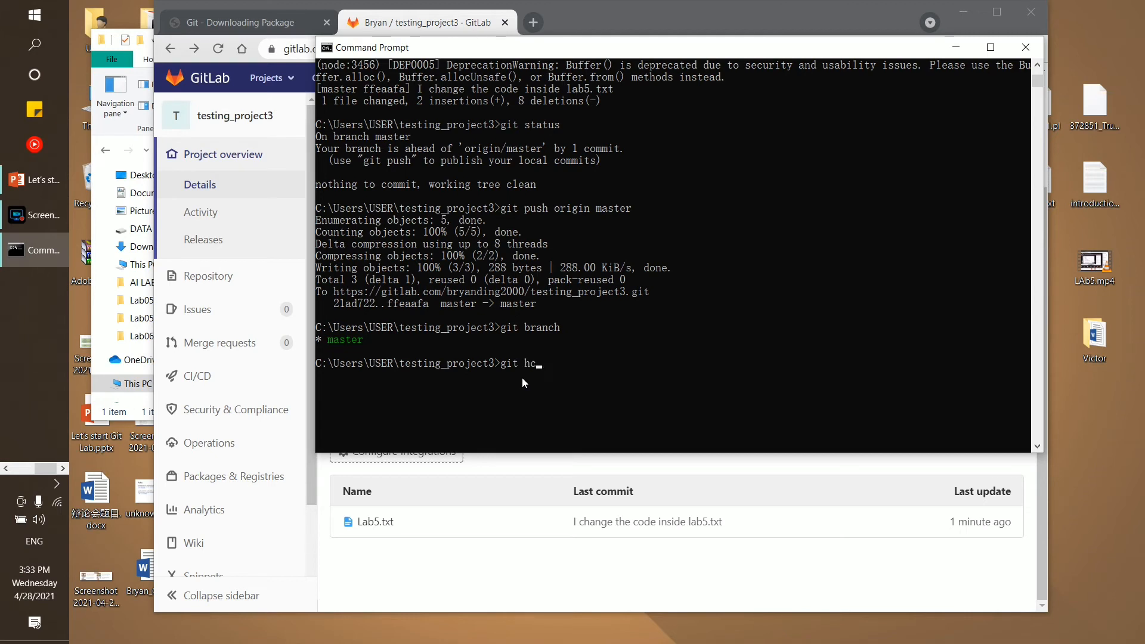
pyautogui.press('BackSpace')
pyautogui.write('checkout -b bryan')
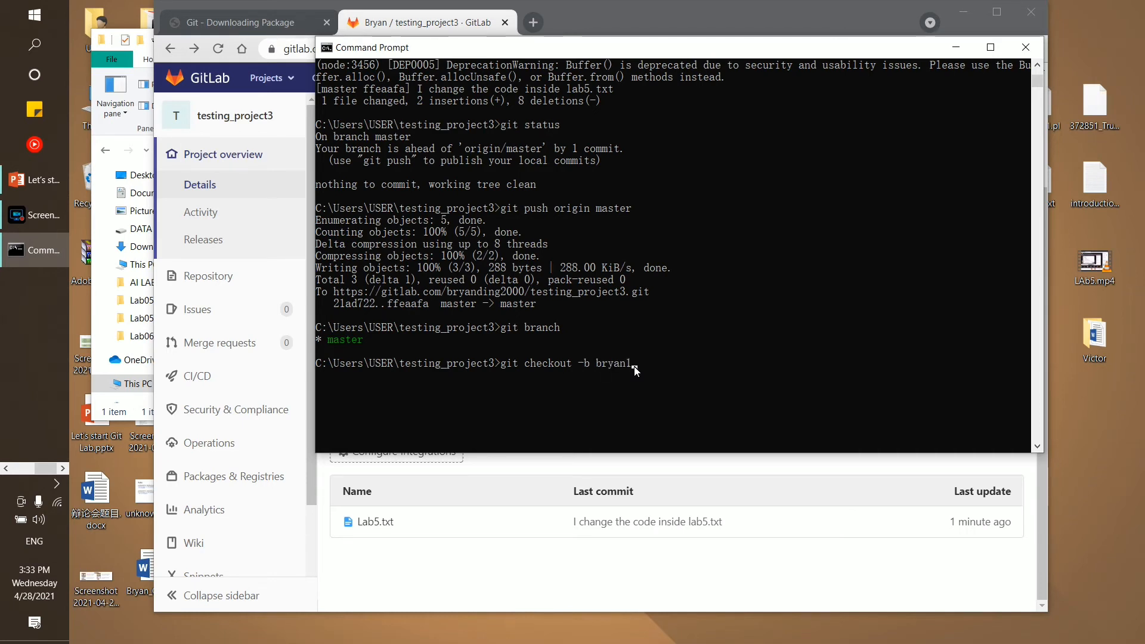
# Complete git checkout -b bryan1 to create and switch to branch bryan1
pyautogui.write('1')
pyautogui.press('Return')
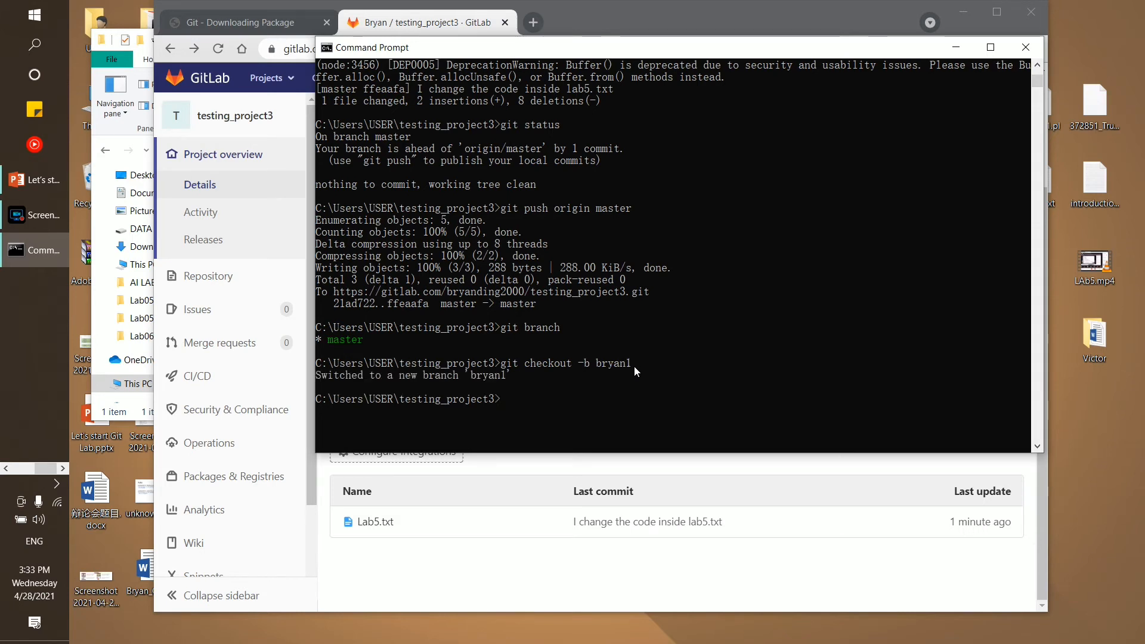
pyautogui.moveTo(331, 377); pyautogui.dragTo(510, 377)
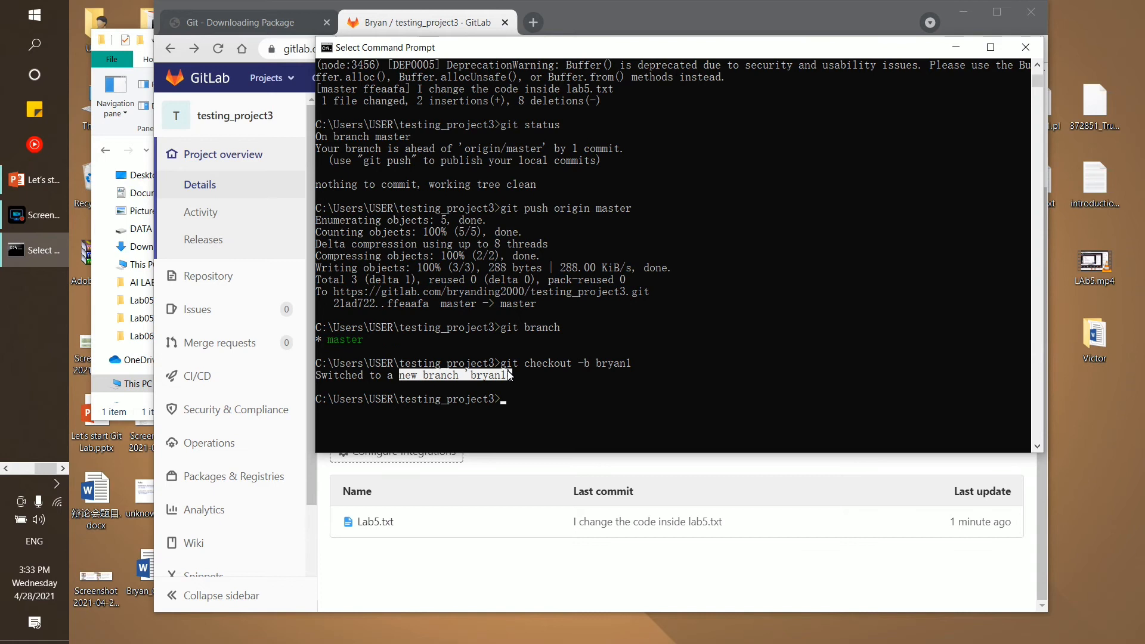
pyautogui.click(533, 409)
# Run git branch and highlight bryan1 and master in the output
pyautogui.write('git')
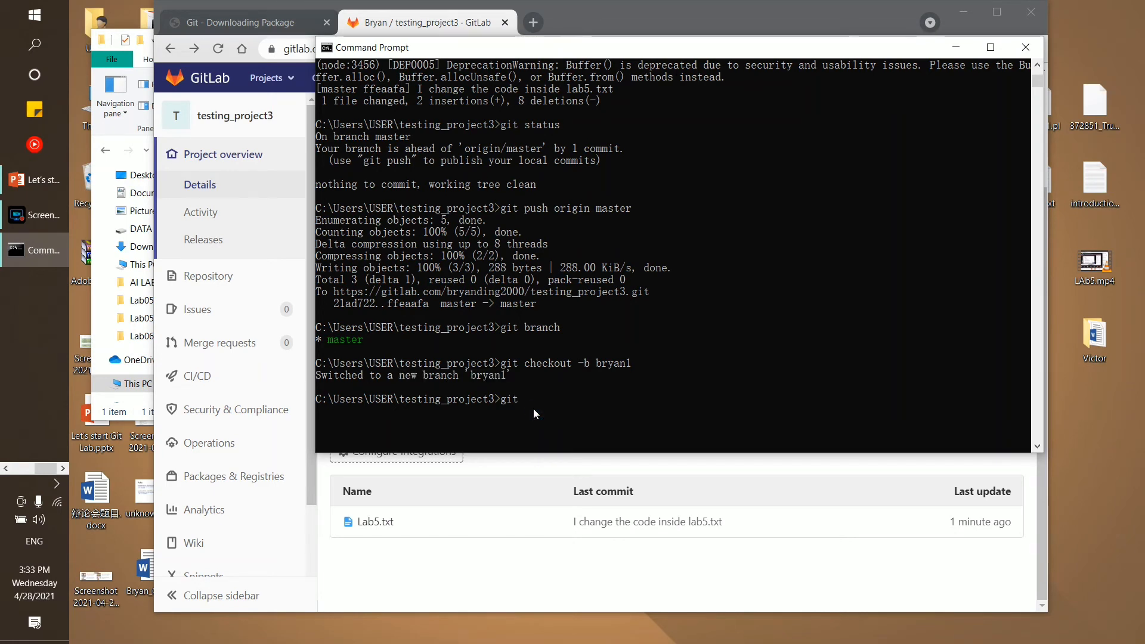
pyautogui.write(' branch')
pyautogui.press('Return')
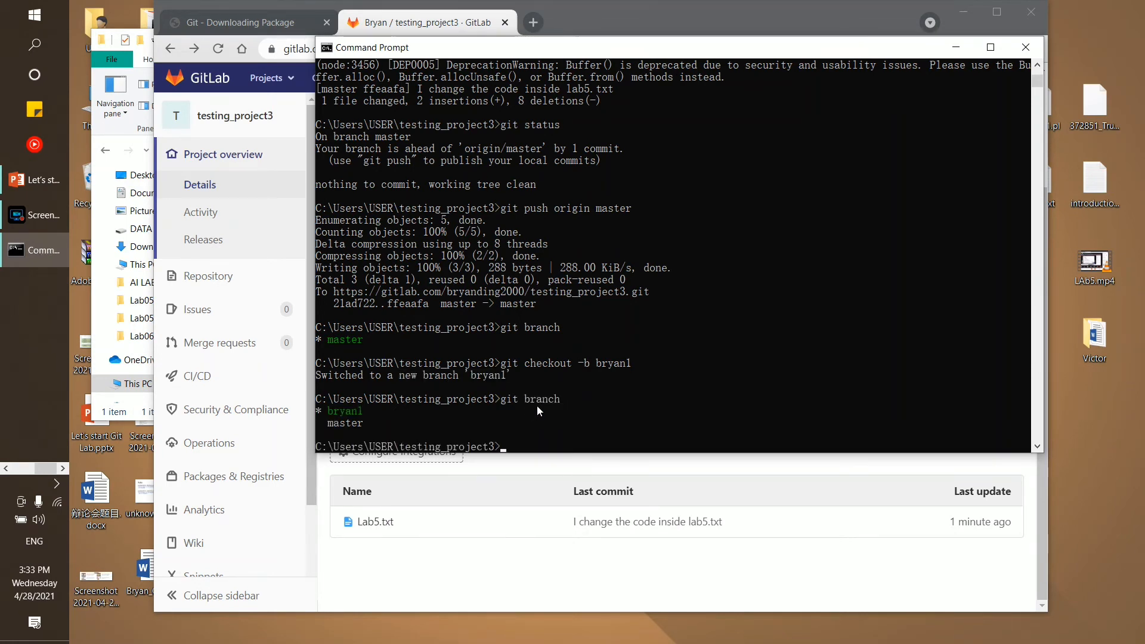
pyautogui.scroll(-4, 371, 361)
pyautogui.moveTo(369, 268); pyautogui.dragTo(332, 273)
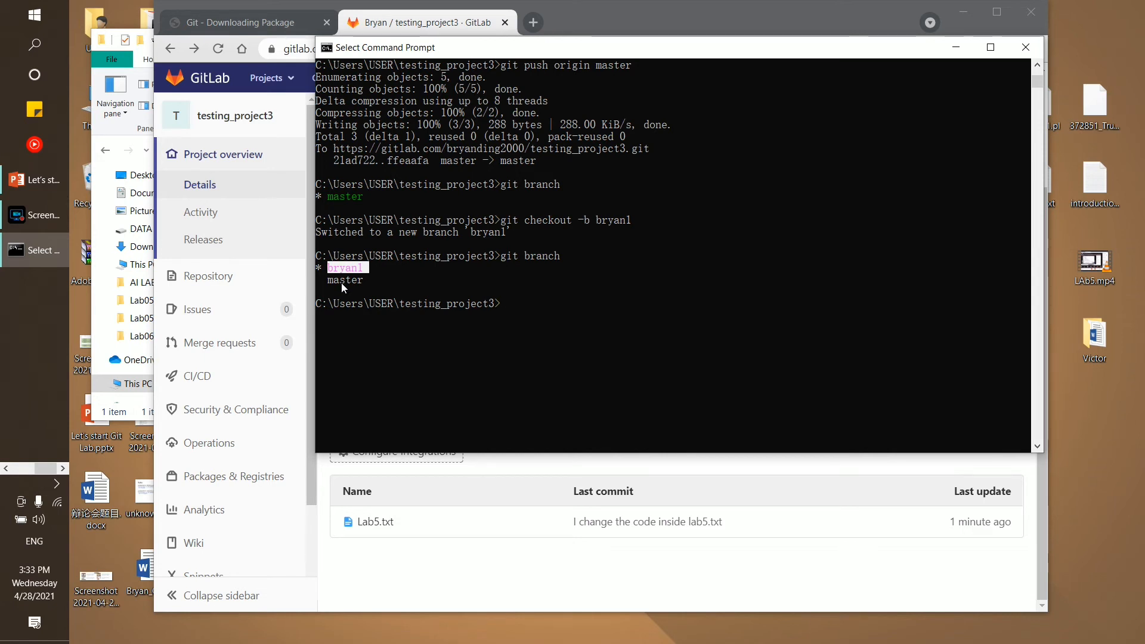
pyautogui.doubleClick(341, 283)
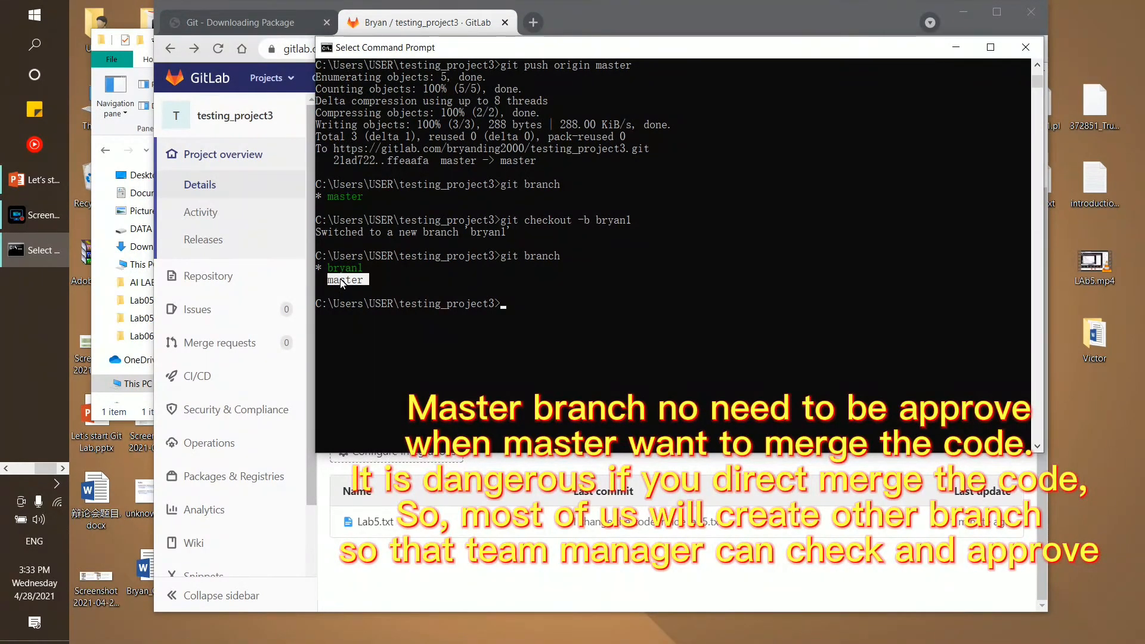
pyautogui.click(337, 268)
pyautogui.moveTo(336, 271); pyautogui.dragTo(357, 270)
pyautogui.click(364, 285)
pyautogui.click(533, 291)
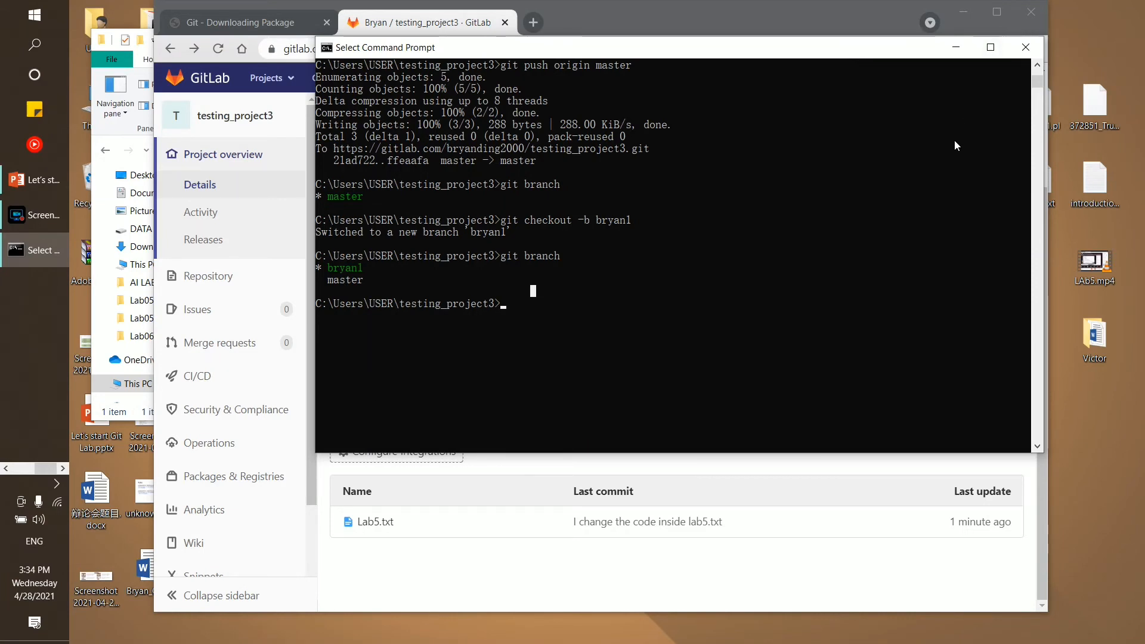
# Add the line 'bryanbryanchange the code' to Lab5.txt in Notepad, save, and close it
pyautogui.click(963, 11)
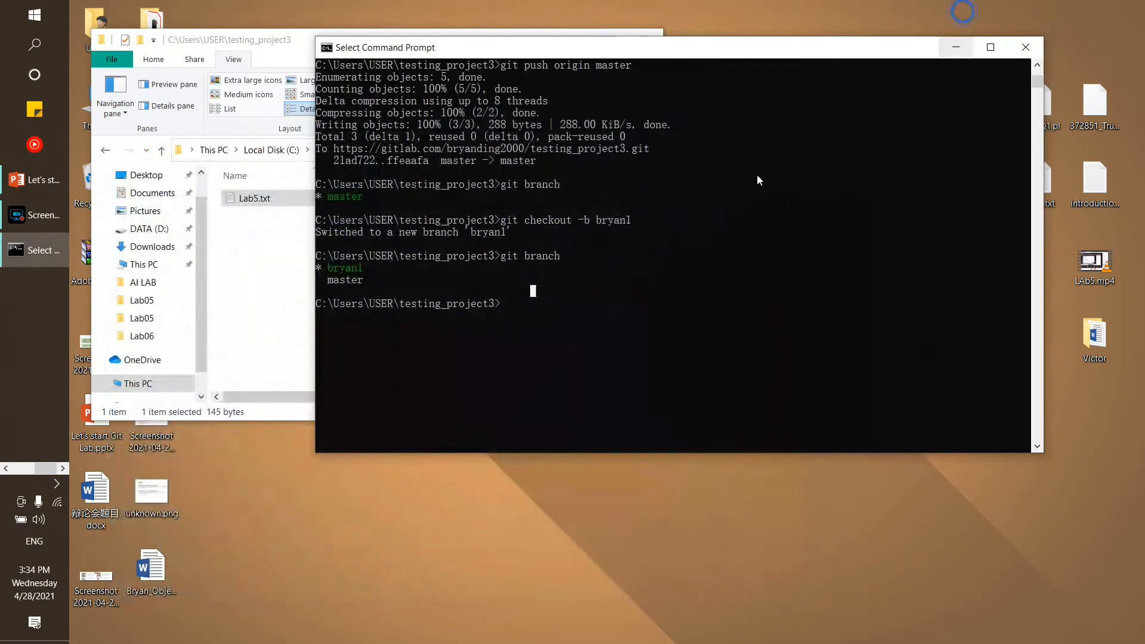
pyautogui.doubleClick(249, 200)
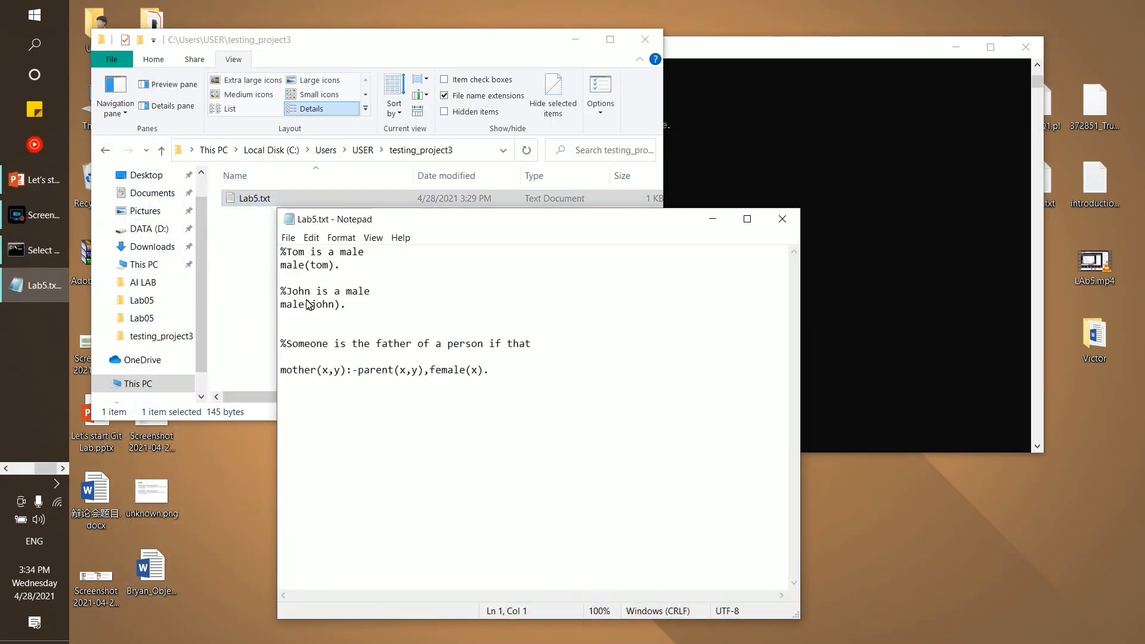
pyautogui.click(310, 322)
pyautogui.press('Return')
pyautogui.write('bryanbry')
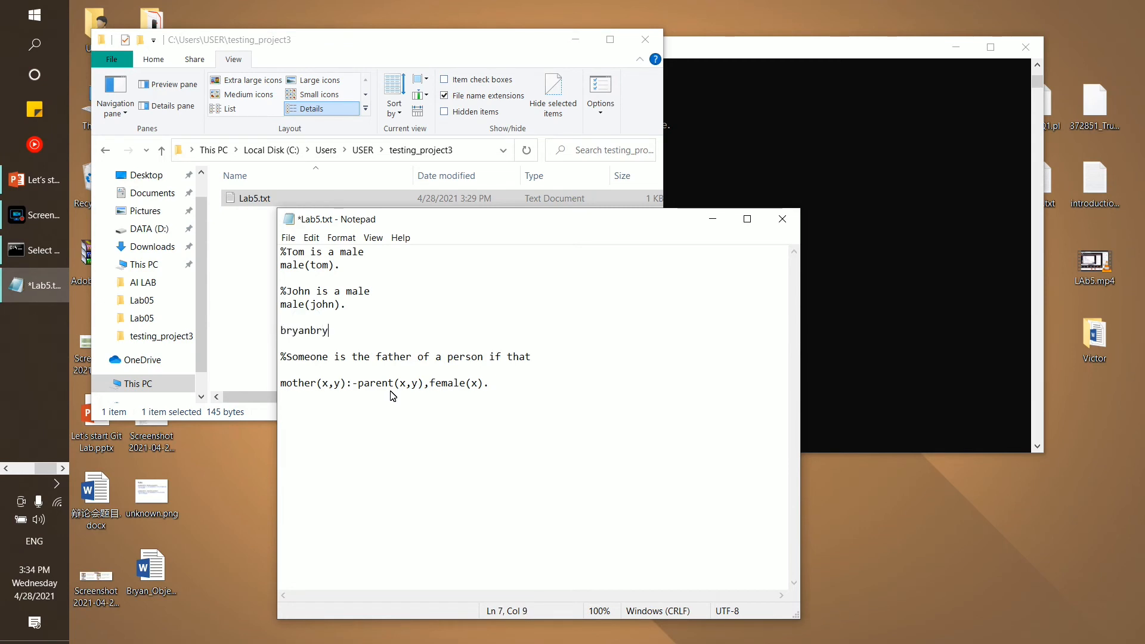
pyautogui.write('anchange the code')
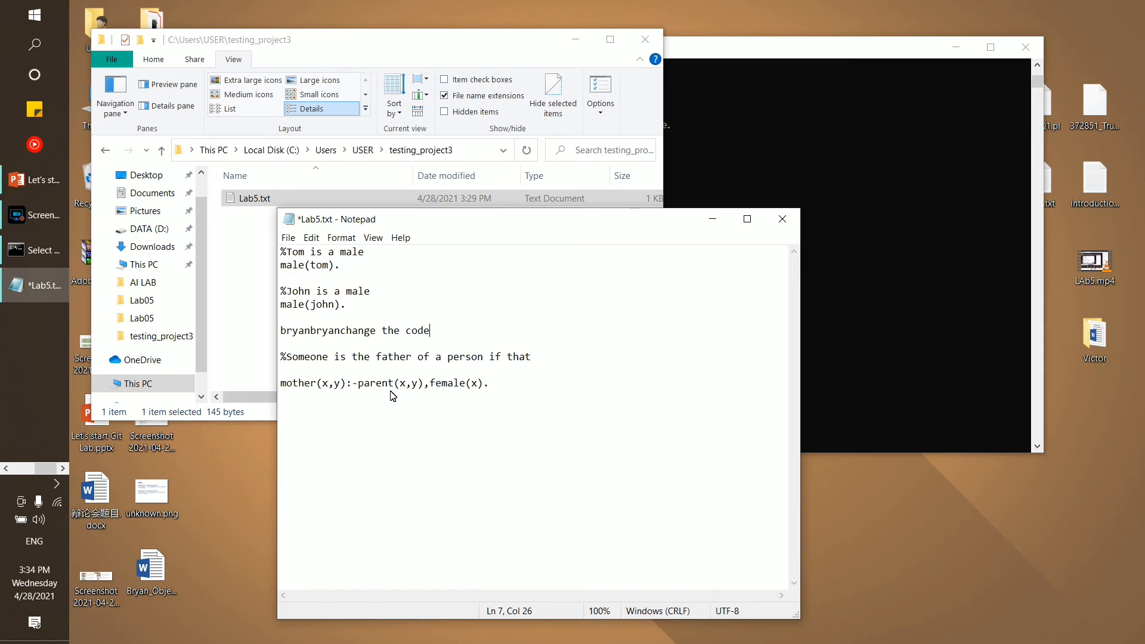
pyautogui.hotkey('ctrl', 's')
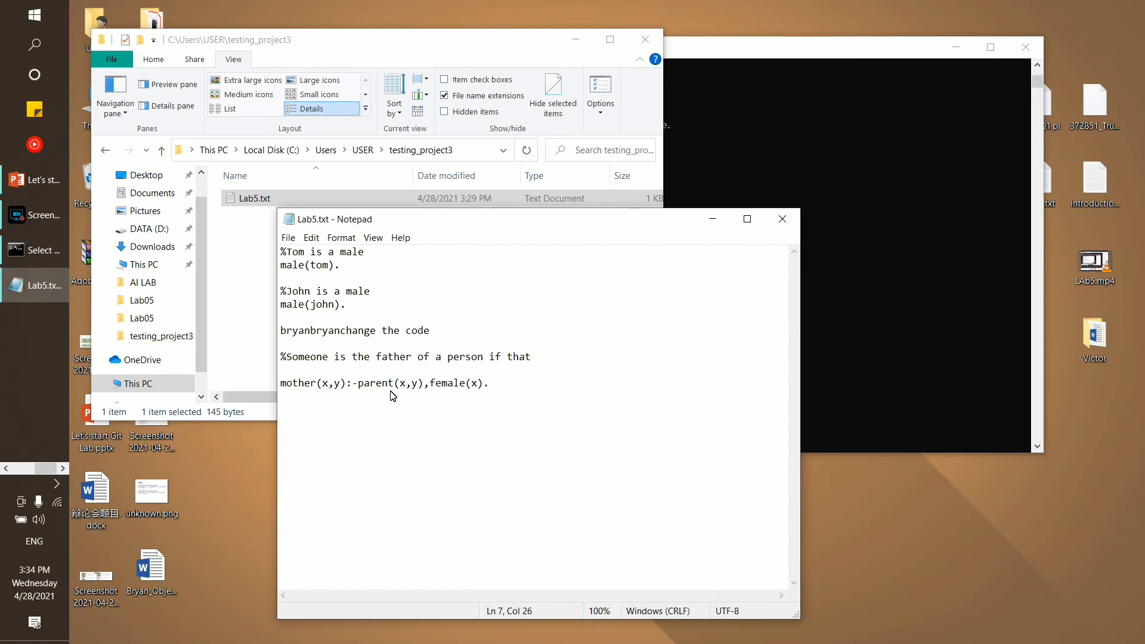
pyautogui.click(781, 222)
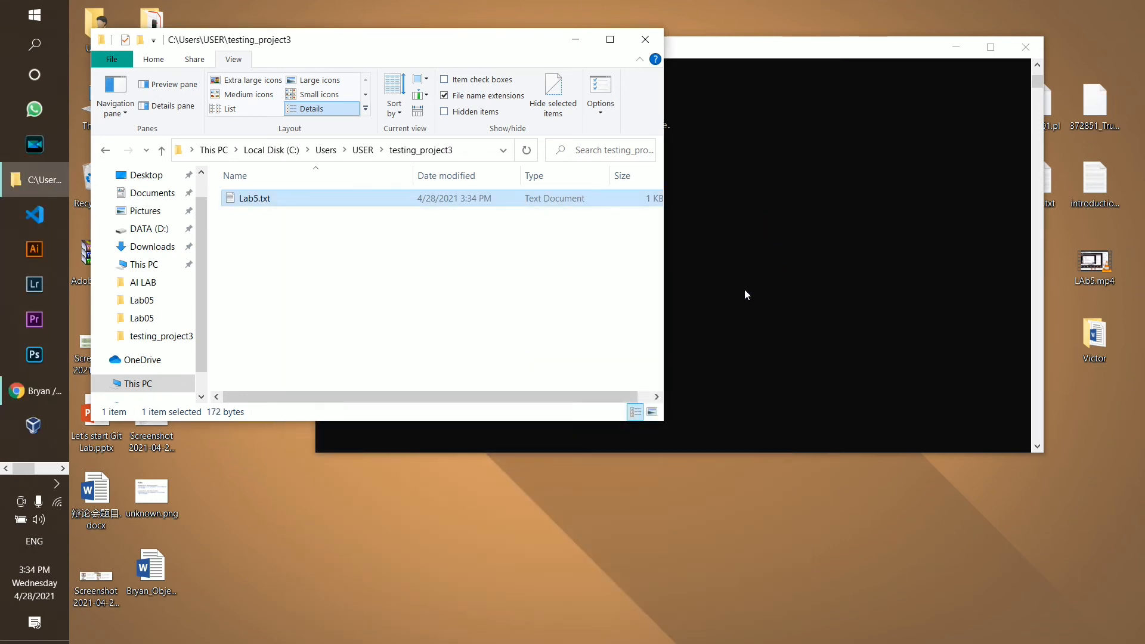
pyautogui.click(744, 289)
# Run git status in Command Prompt and highlight the On branch line
pyautogui.click(503, 321)
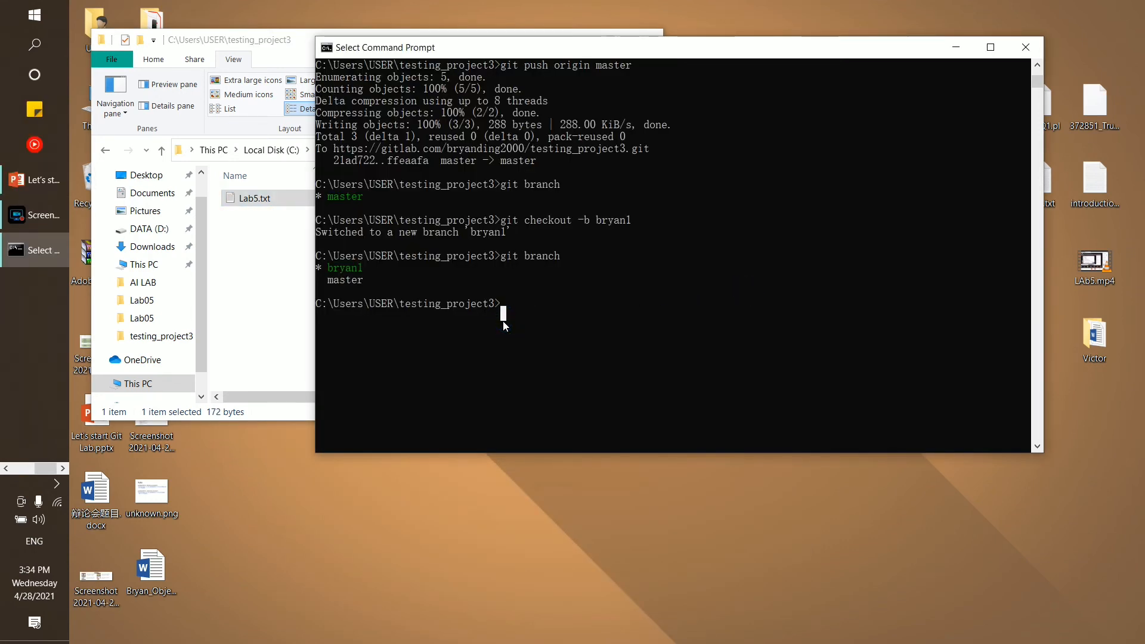
pyautogui.write('git st')
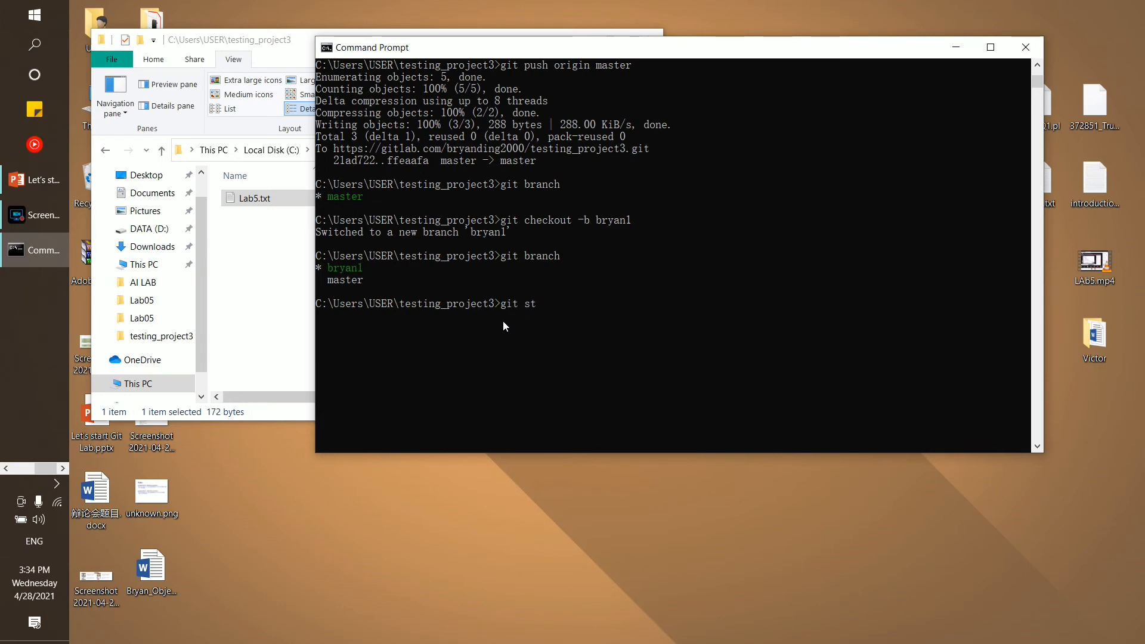
pyautogui.write('atus')
pyautogui.press('Return')
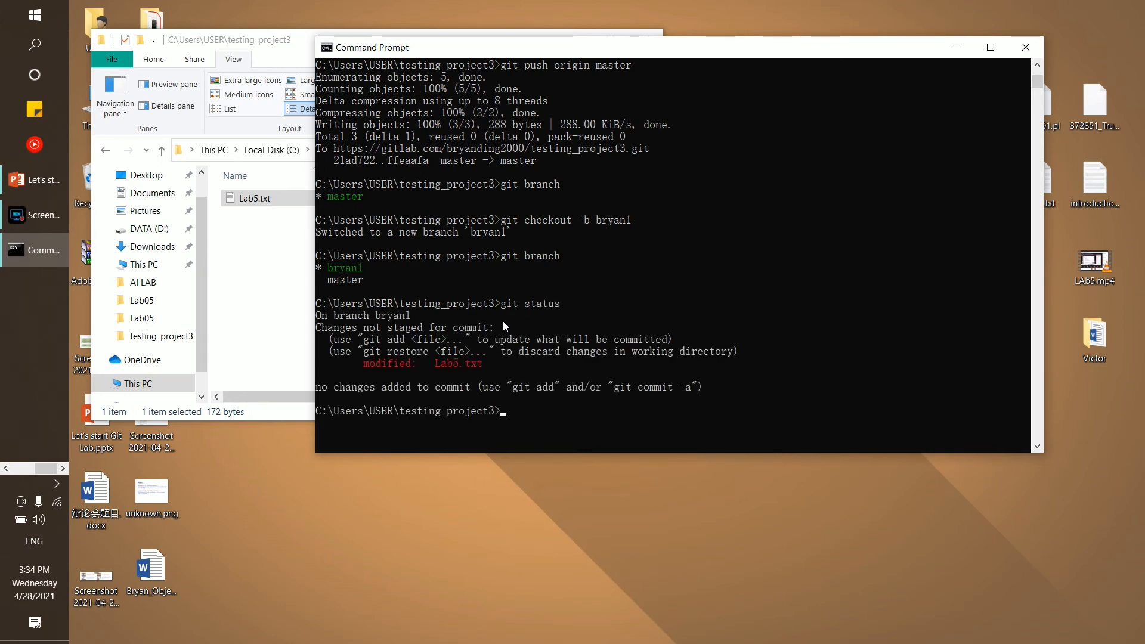
pyautogui.scroll(-2, 503, 321)
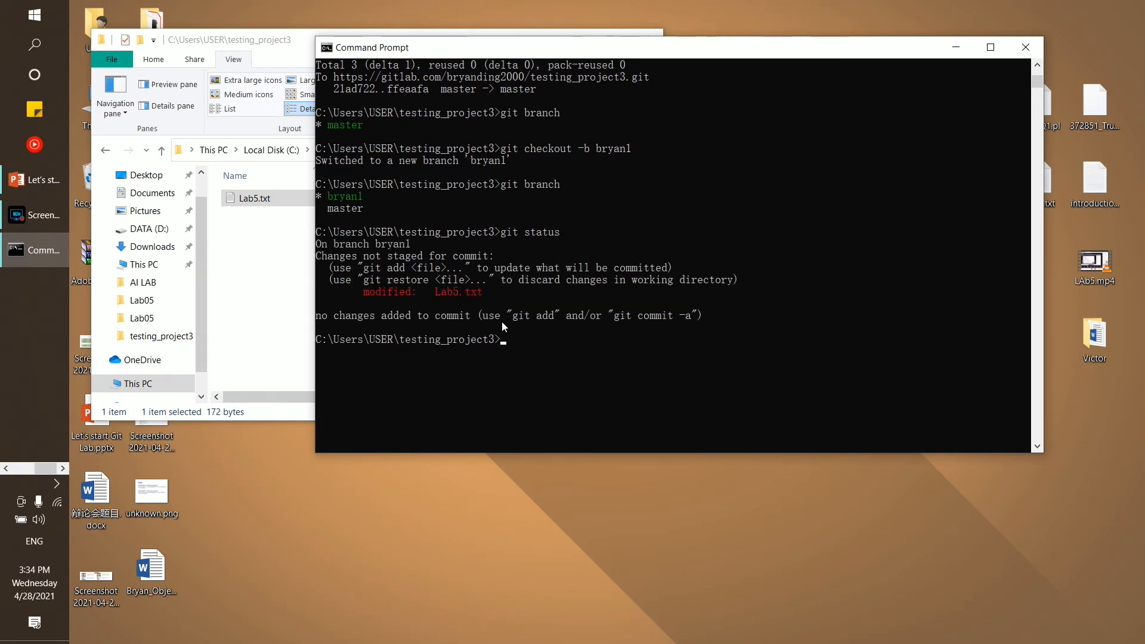
pyautogui.moveTo(317, 244); pyautogui.dragTo(367, 249)
pyautogui.click(378, 245)
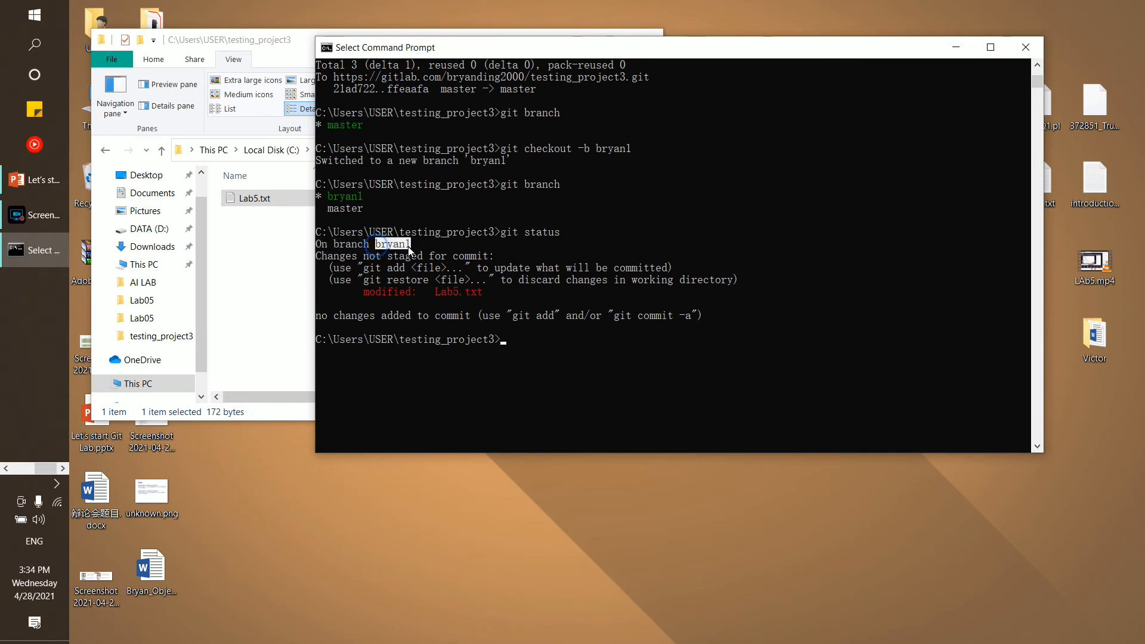
# Highlight the branch name bryan1 and the modified Lab5.txt entry in the status output
pyautogui.moveTo(377, 245); pyautogui.dragTo(412, 246)
pyautogui.click(420, 288)
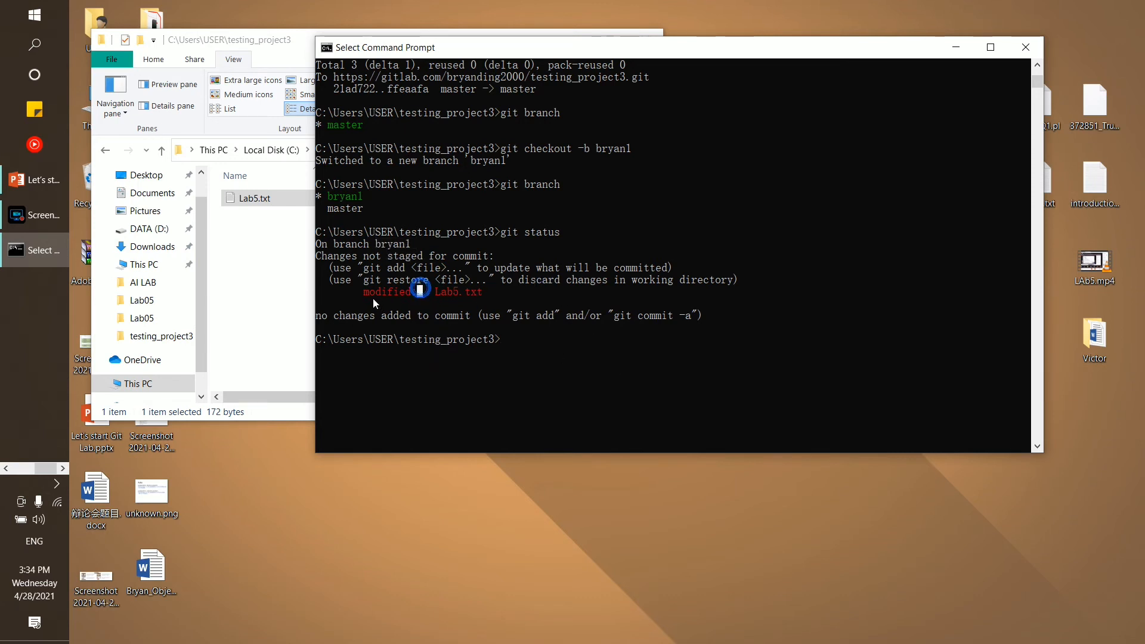
pyautogui.moveTo(360, 291); pyautogui.dragTo(418, 290)
pyautogui.click(442, 295)
pyautogui.doubleClick(441, 295)
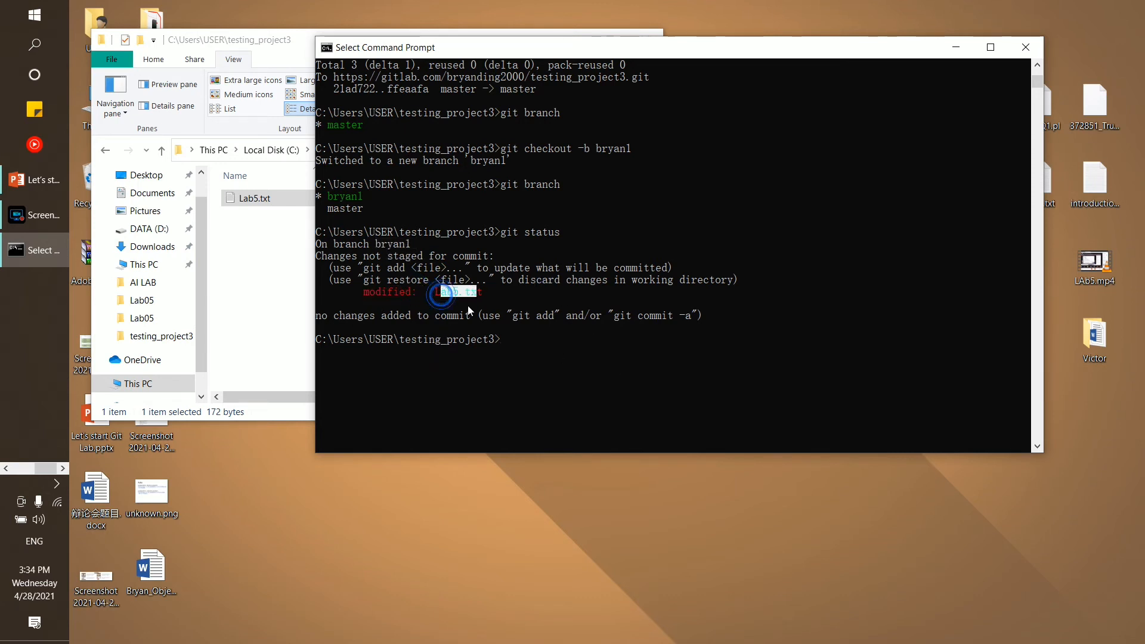
pyautogui.click(533, 354)
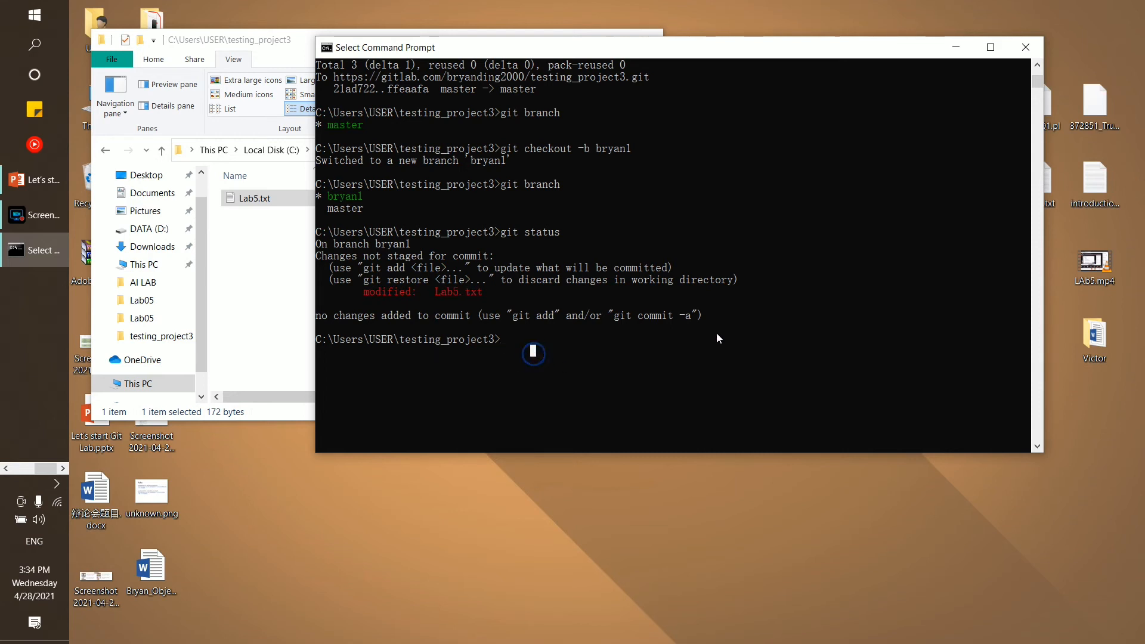
pyautogui.click(266, 300)
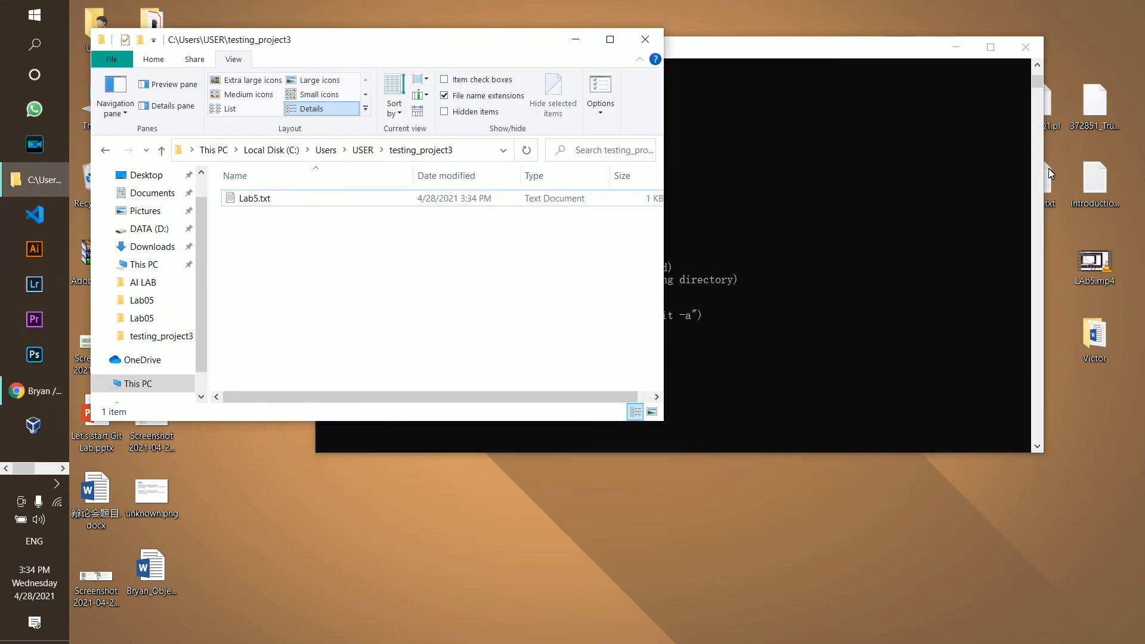
# Copy introduction.txt from the desktop into the testing_project3 folder beside Lab5.txt
pyautogui.rightClick(1082, 177)
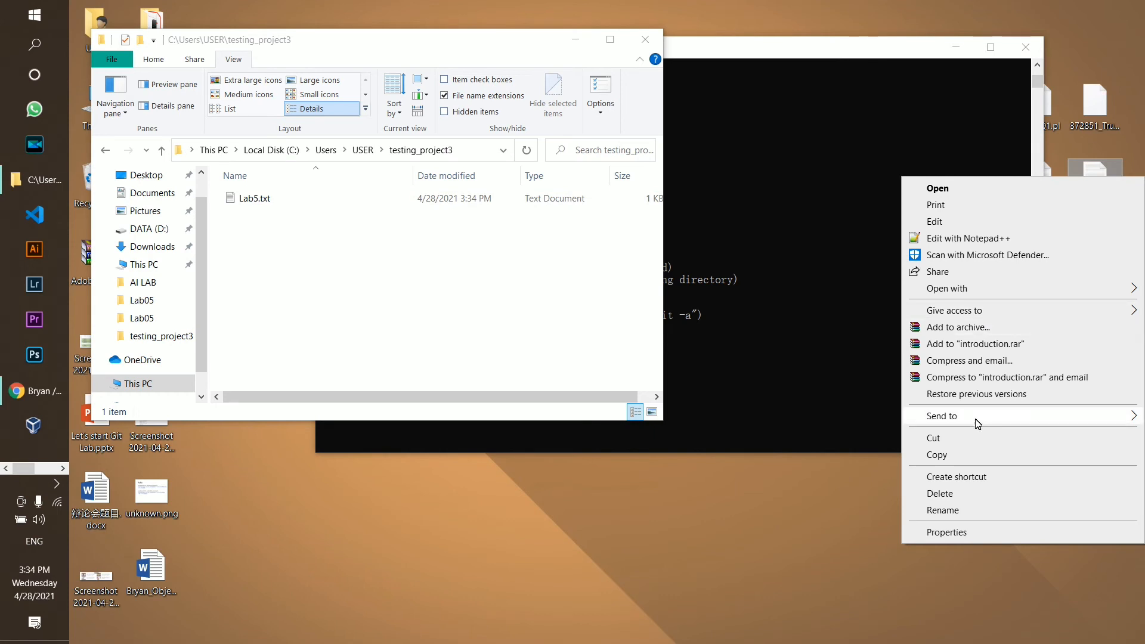
pyautogui.click(967, 457)
pyautogui.rightClick(277, 236)
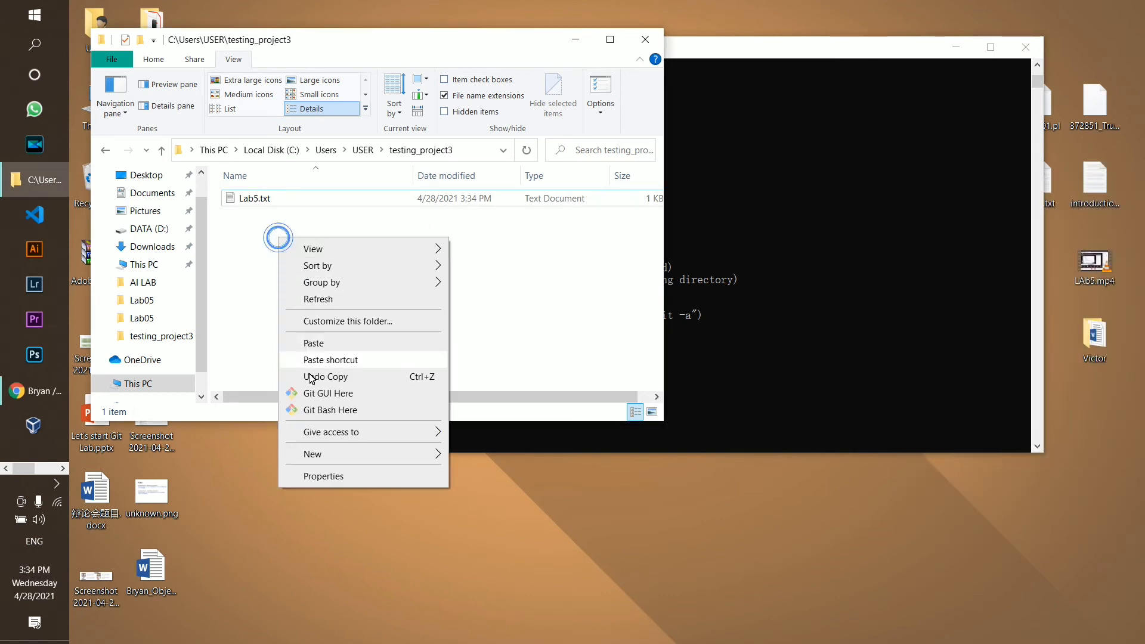
pyautogui.click(315, 345)
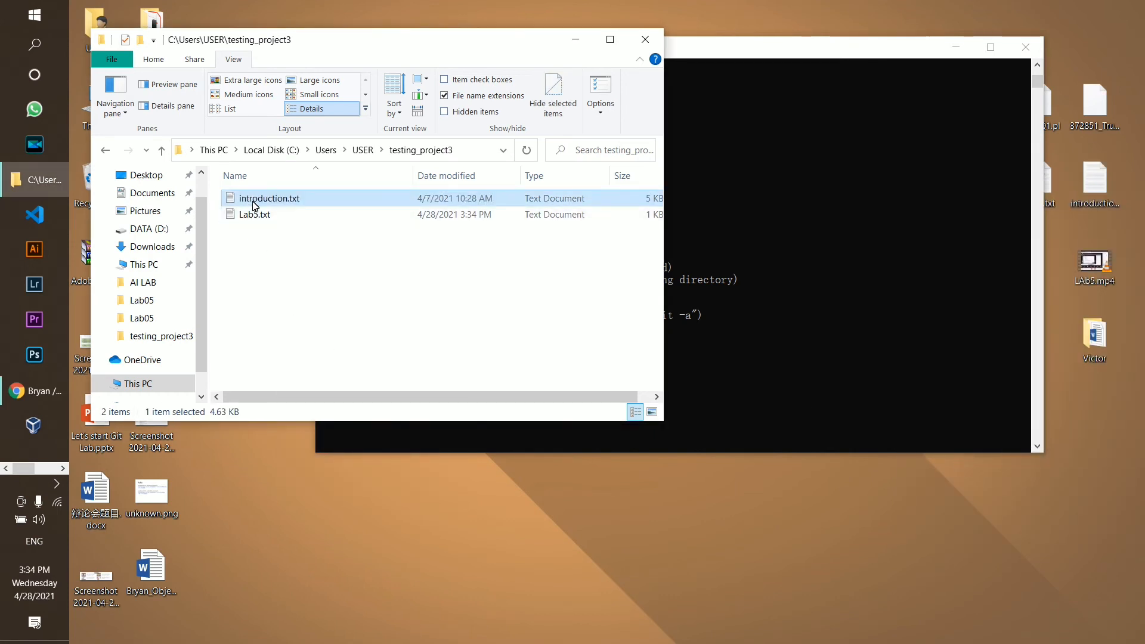
# Run git status to see modified Lab5.txt and the untracked introduction.txt
pyautogui.click(842, 288)
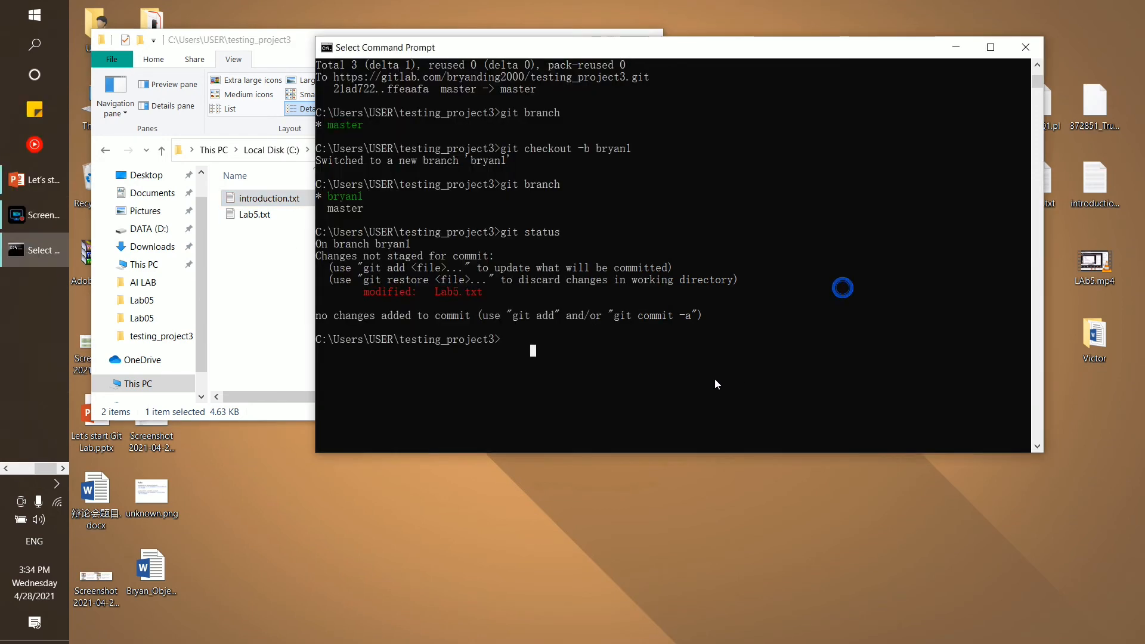
pyautogui.write('g')
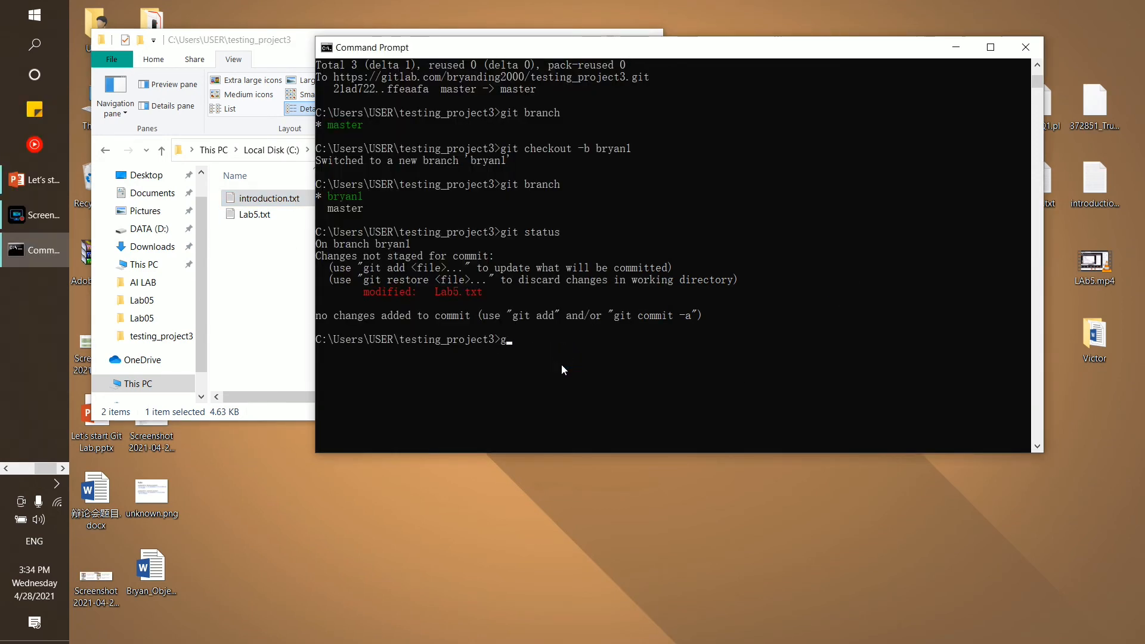
pyautogui.write('it status')
pyautogui.press('Return')
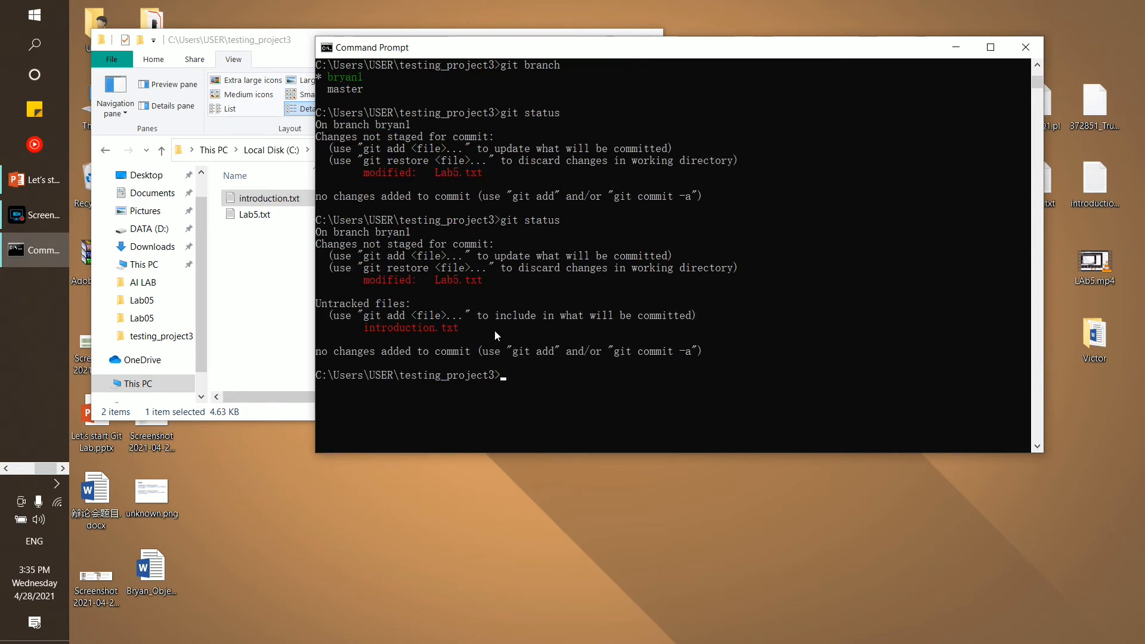
pyautogui.moveTo(363, 337)
pyautogui.mouseDown()
pyautogui.moveTo(417, 329)
pyautogui.moveTo(365, 329)
pyautogui.mouseUp()
pyautogui.click(427, 330)
pyautogui.click(565, 398)
# Stage all changes with git add . and start a commit with git commit
pyautogui.write('git add .')
pyautogui.press('Return')
pyautogui.write('git commit')
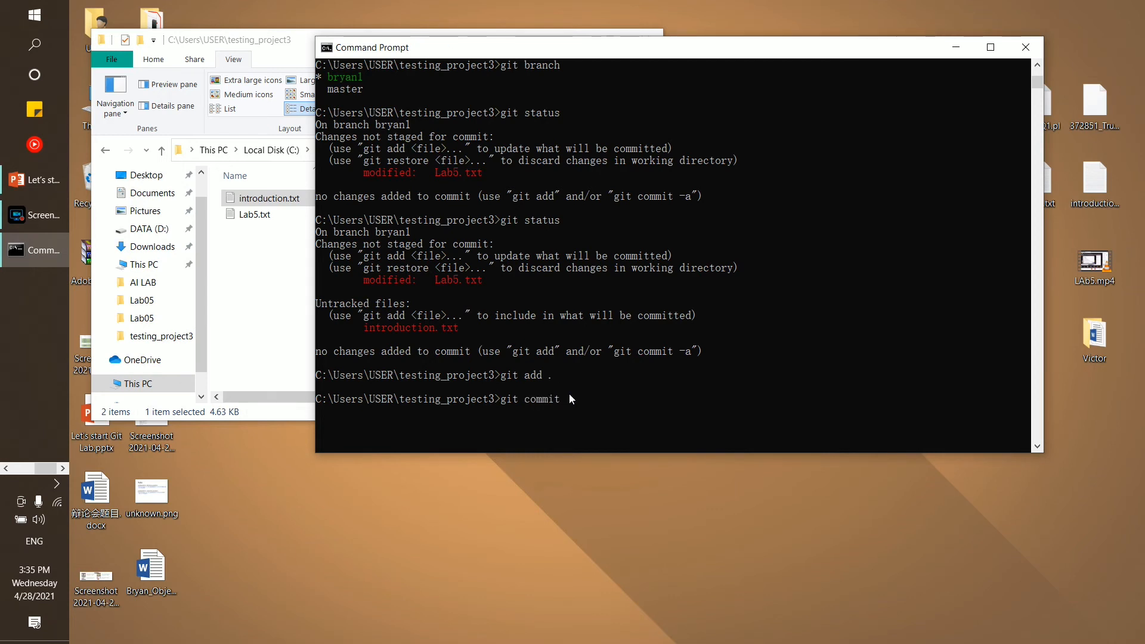
pyautogui.press('Return')
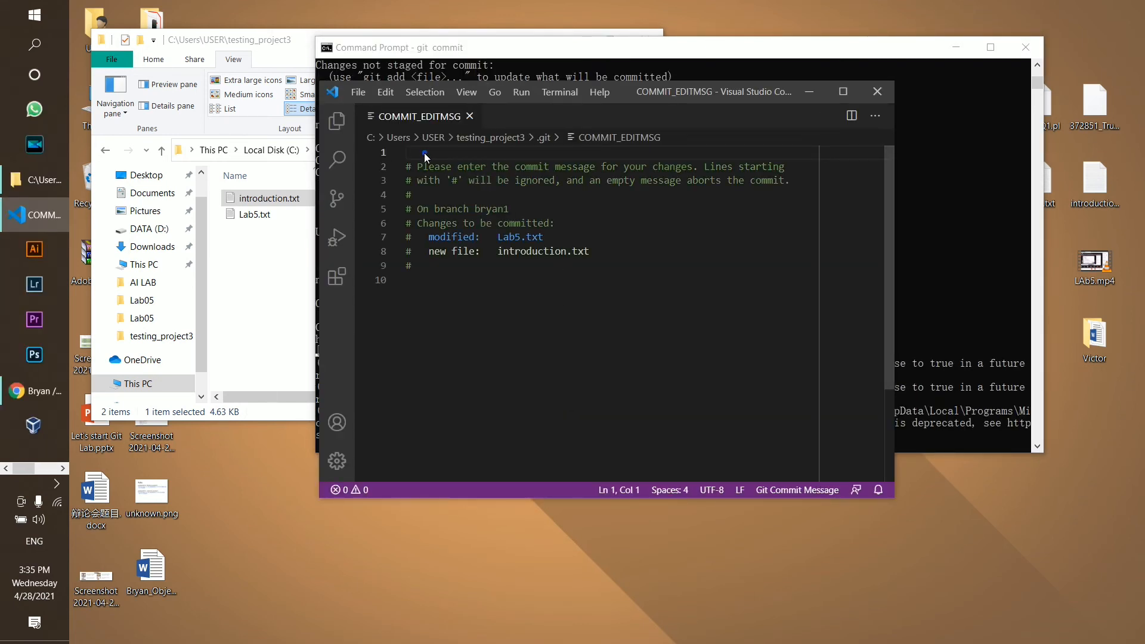
# Write the commit message 'I add intro.txt and modify lab5 abit' and save COMMIT_EDITMSG
pyautogui.write('I ad')
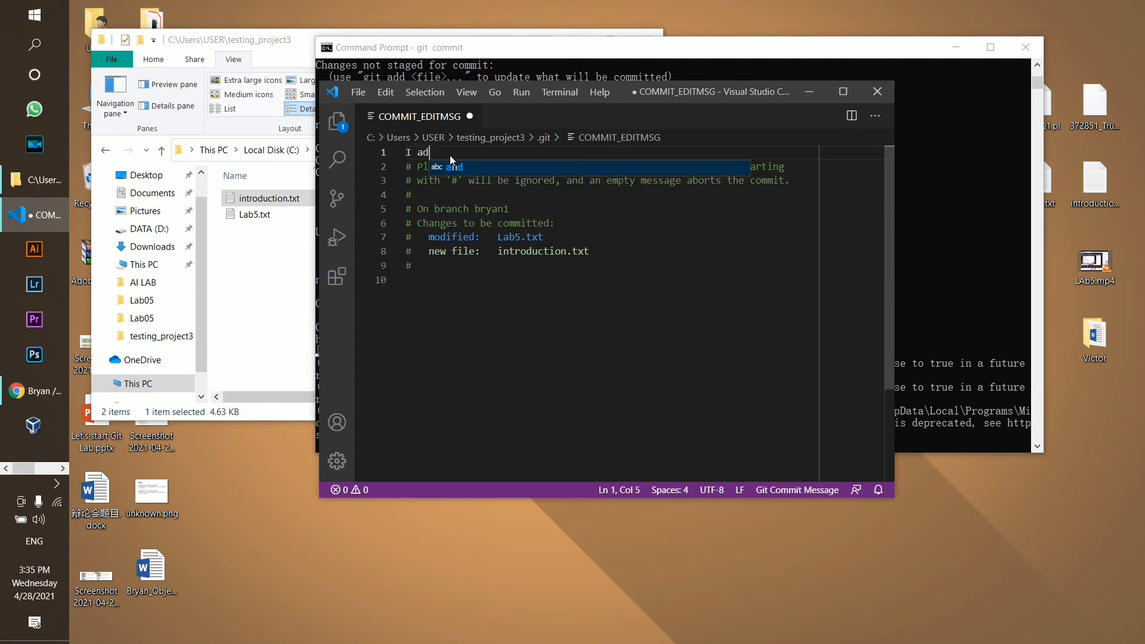
pyautogui.write('d intro')
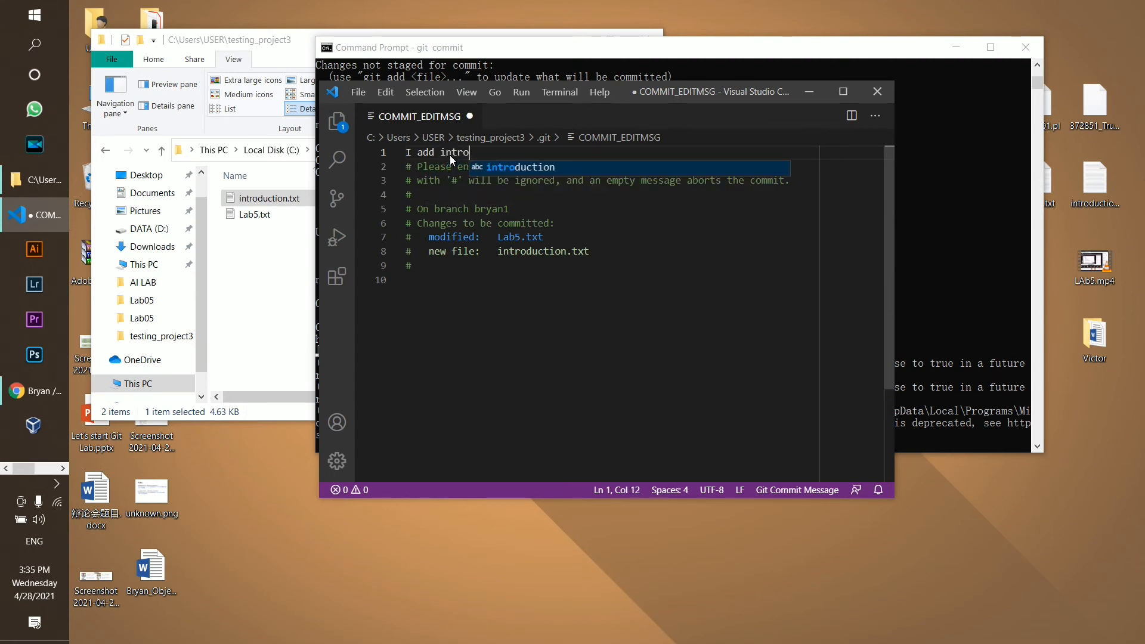
pyautogui.write('.txt and ')
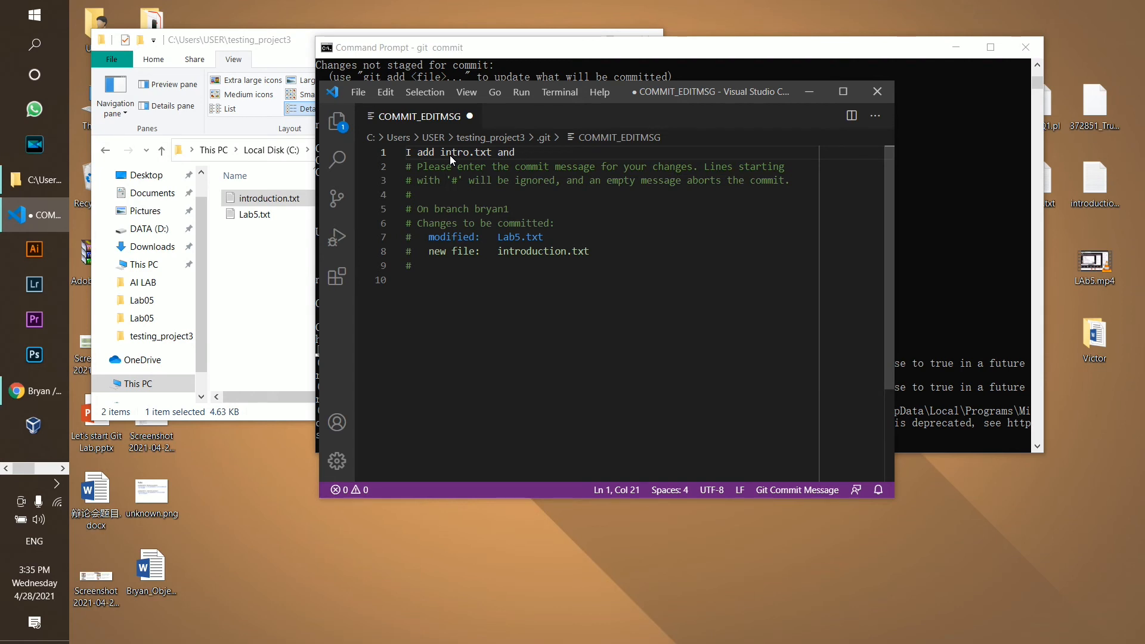
pyautogui.write('modify lab5')
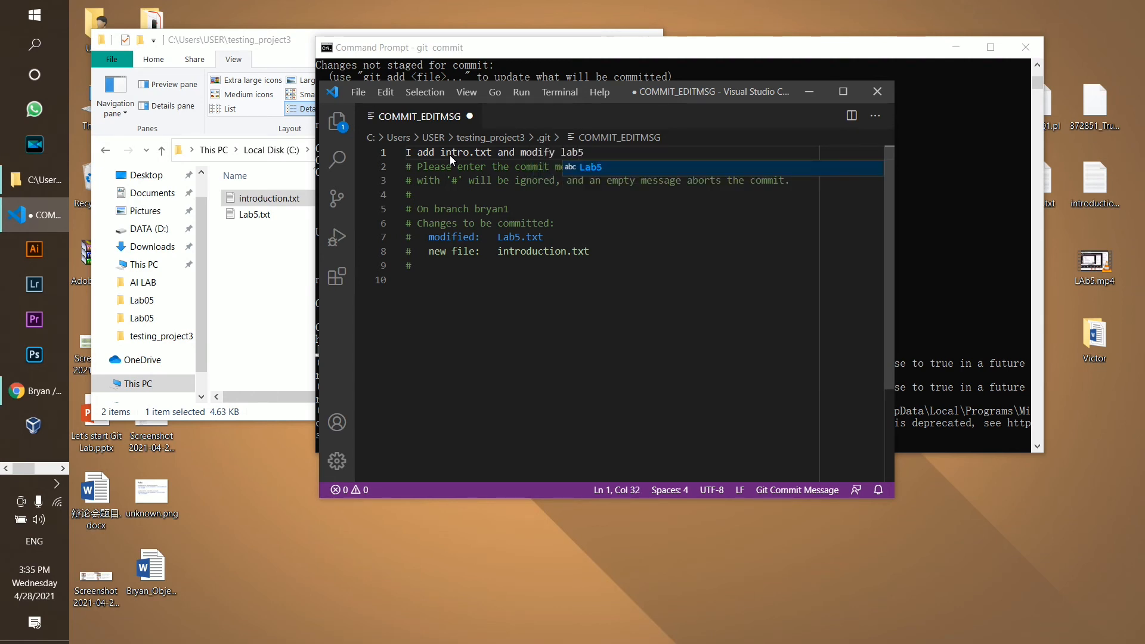
pyautogui.write(' abit')
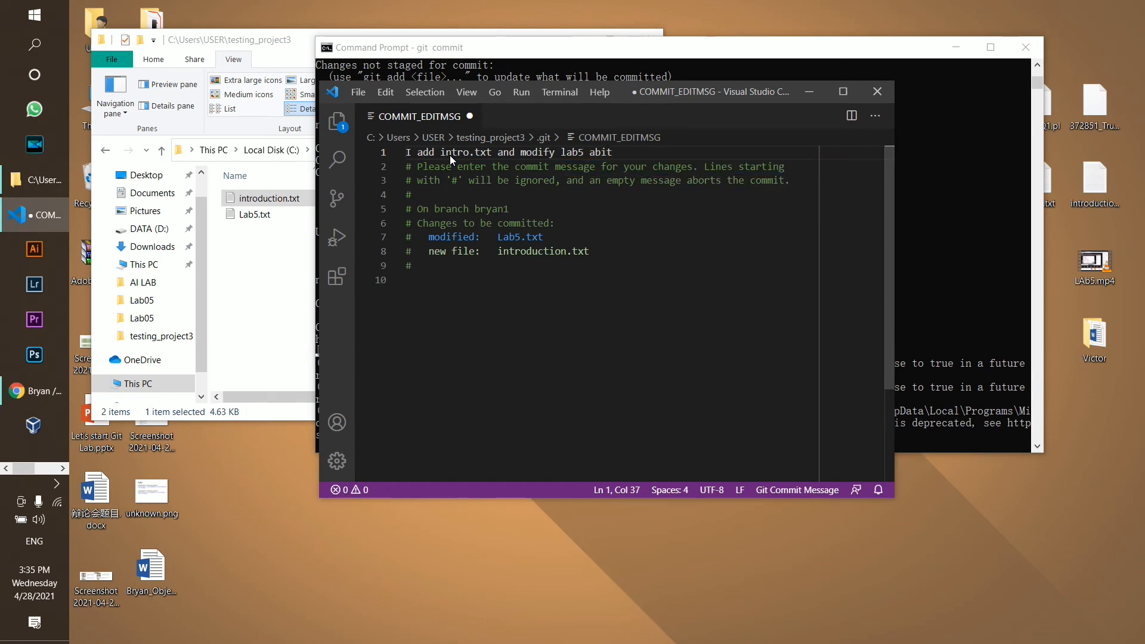
pyautogui.hotkey('ctrl', 's')
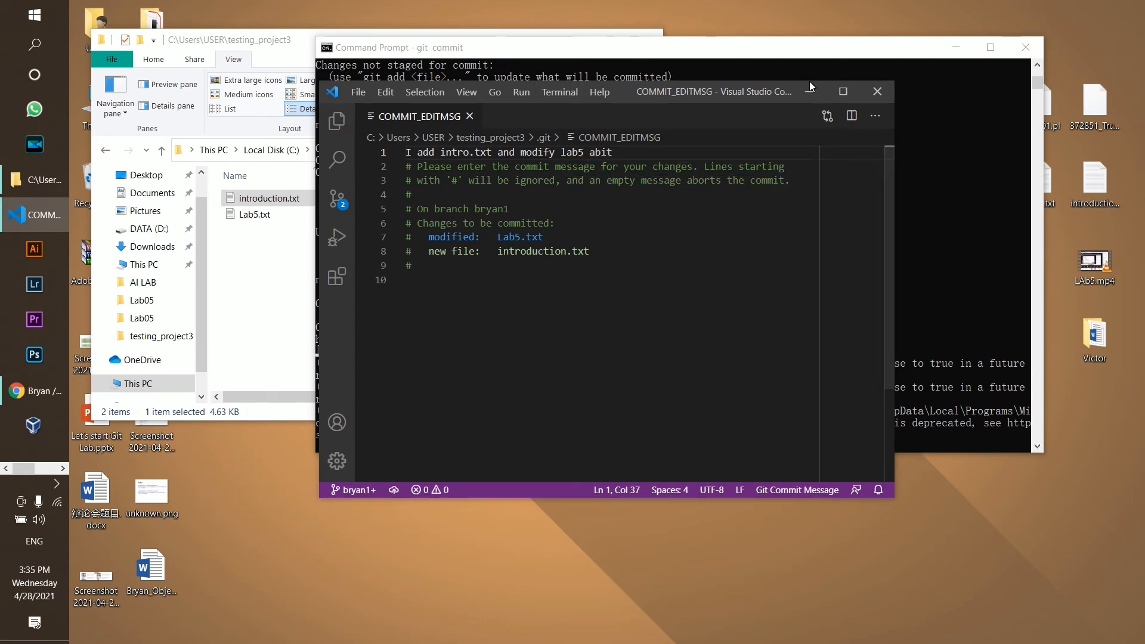
# Close the editor to finish the commit, then run git push origin bryan1
pyautogui.click(876, 93)
pyautogui.scroll(-3, 603, 429)
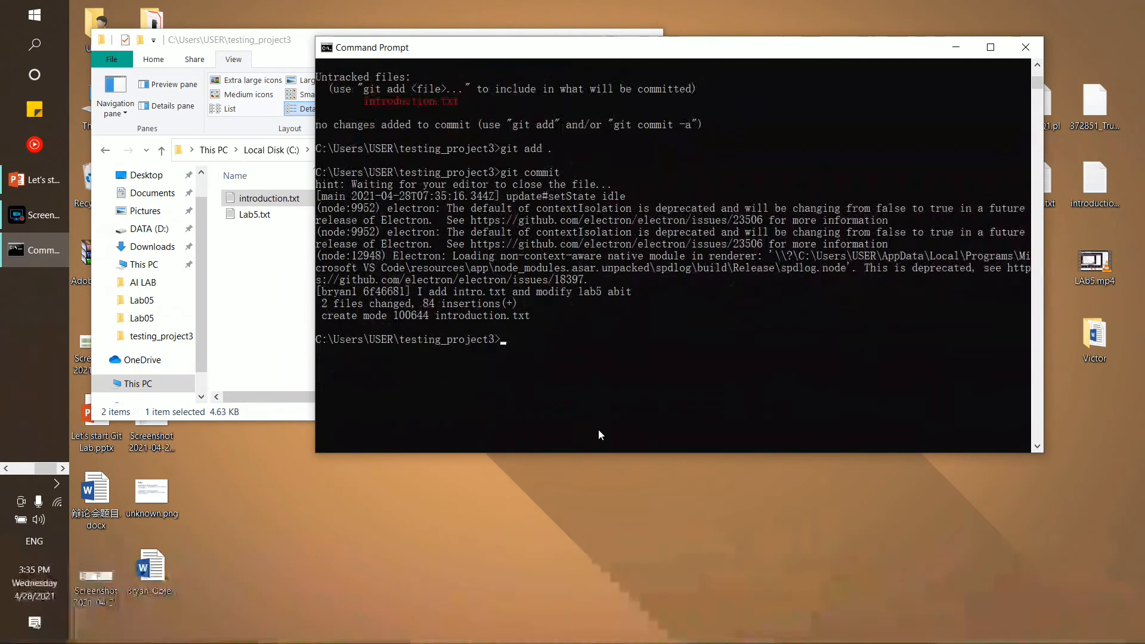
pyautogui.write('git')
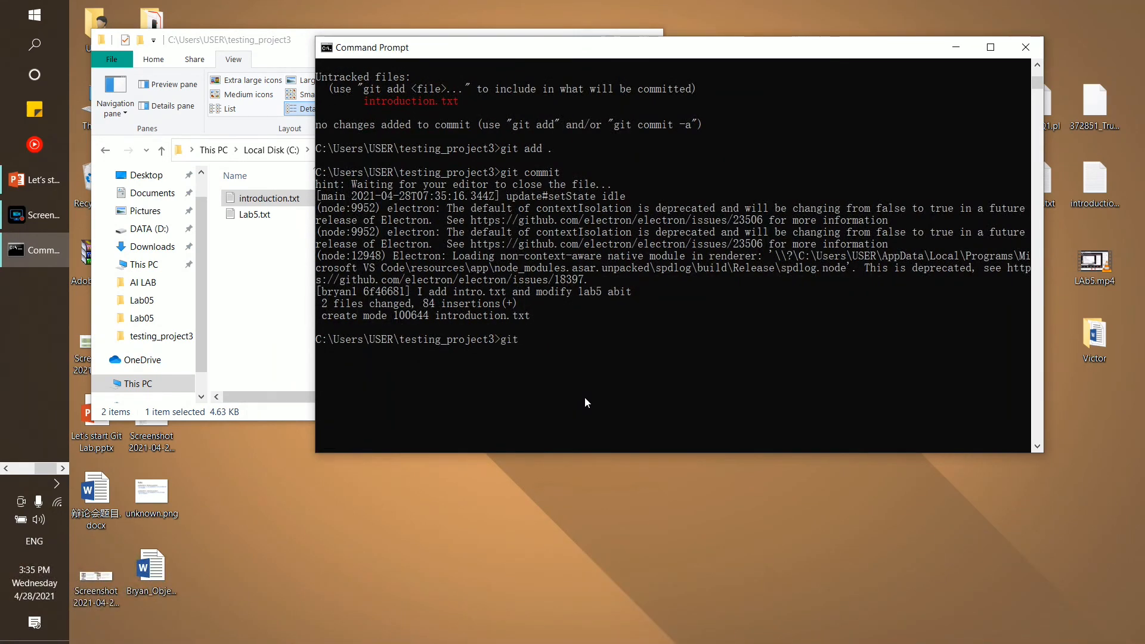
pyautogui.write(' push origin')
pyautogui.scroll(1, 467, 334)
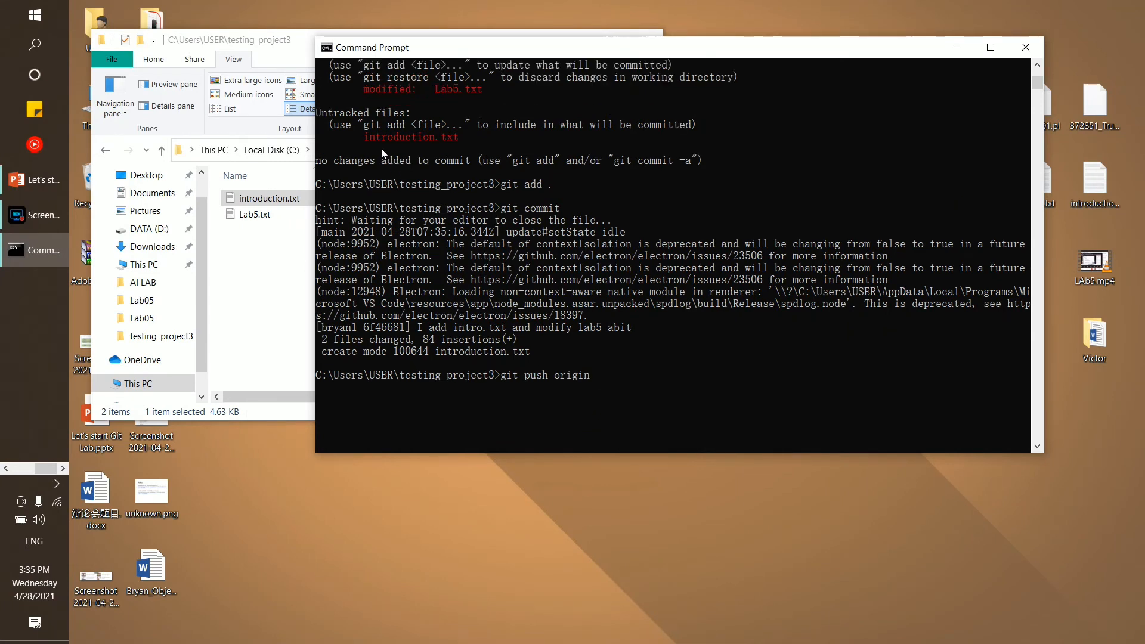
pyautogui.scroll(1, 383, 154)
pyautogui.moveTo(376, 77); pyautogui.dragTo(411, 78)
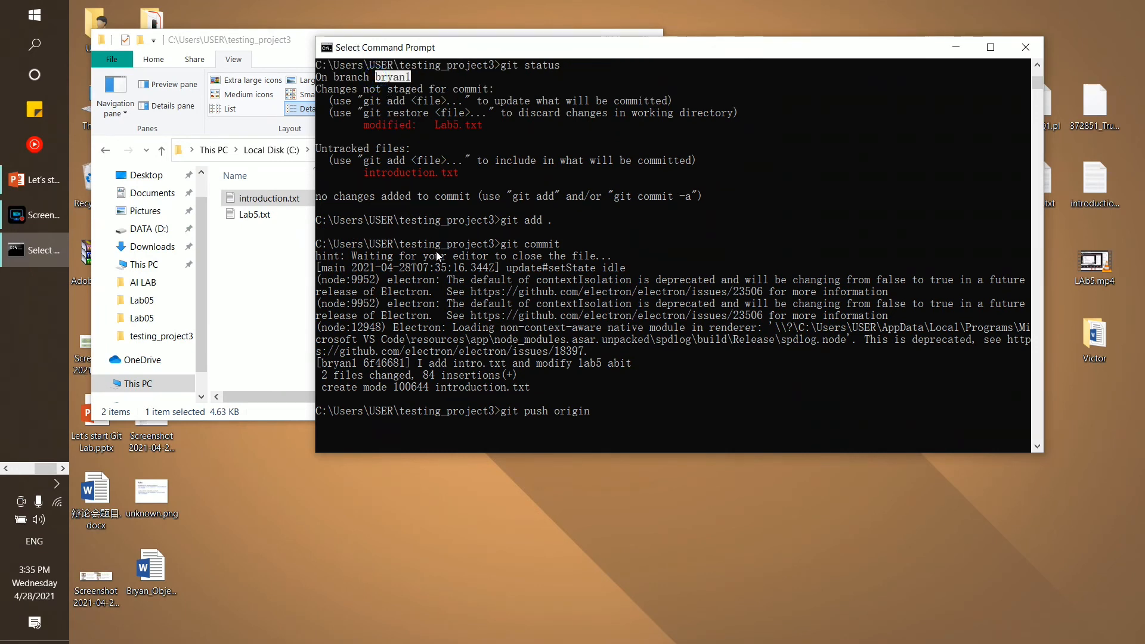
pyautogui.click(383, 77)
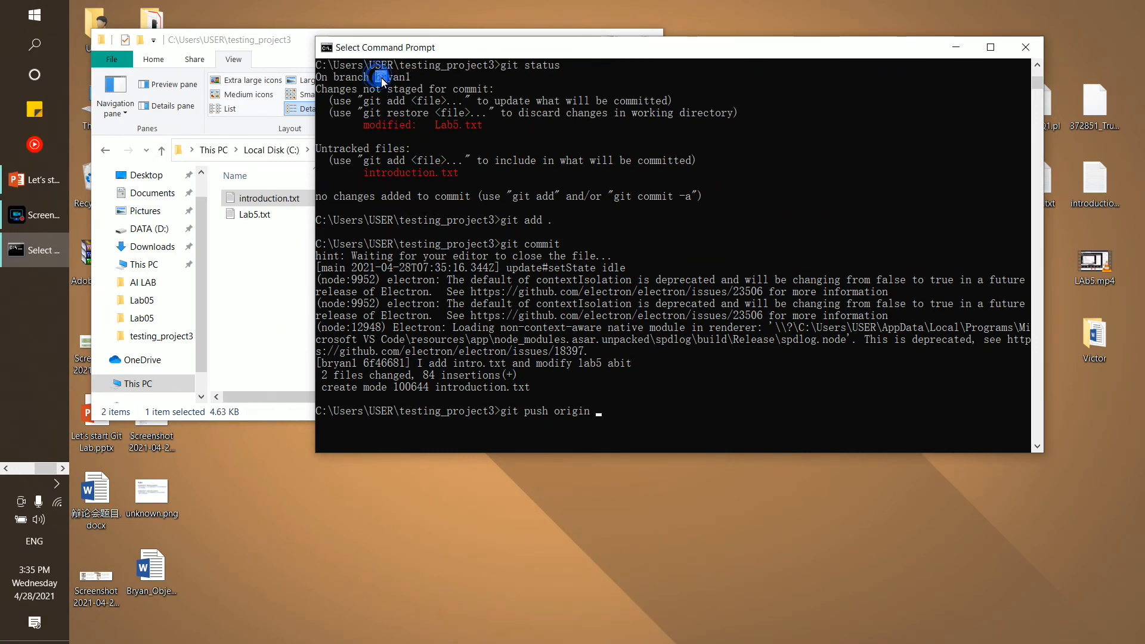
pyautogui.click(611, 421)
pyautogui.moveTo(497, 416); pyautogui.dragTo(556, 414)
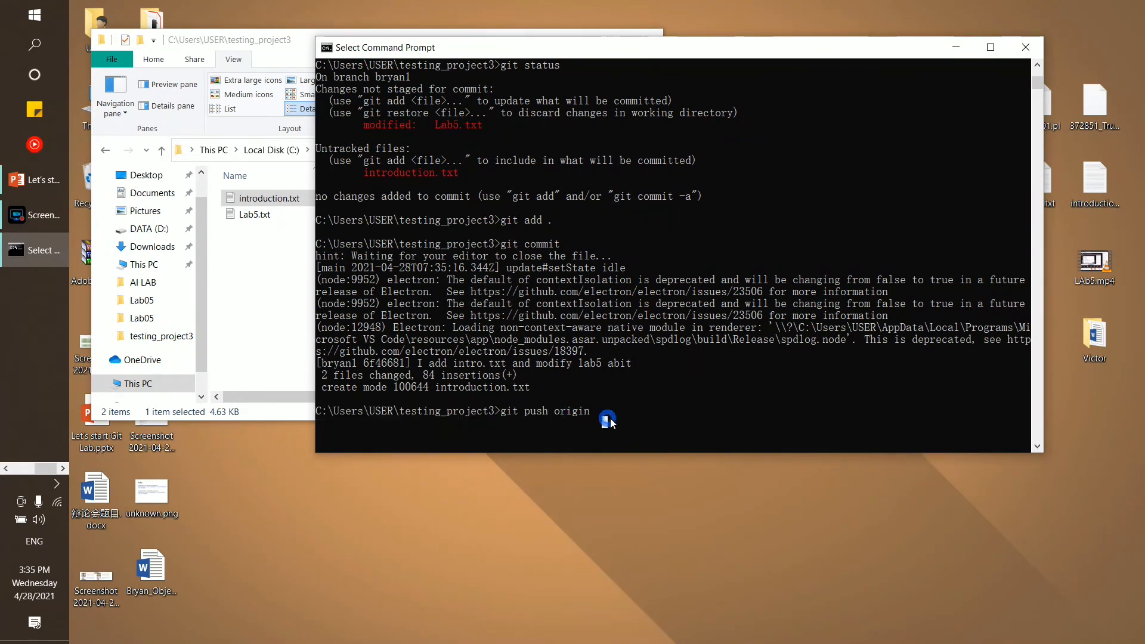
pyautogui.write('bryanl')
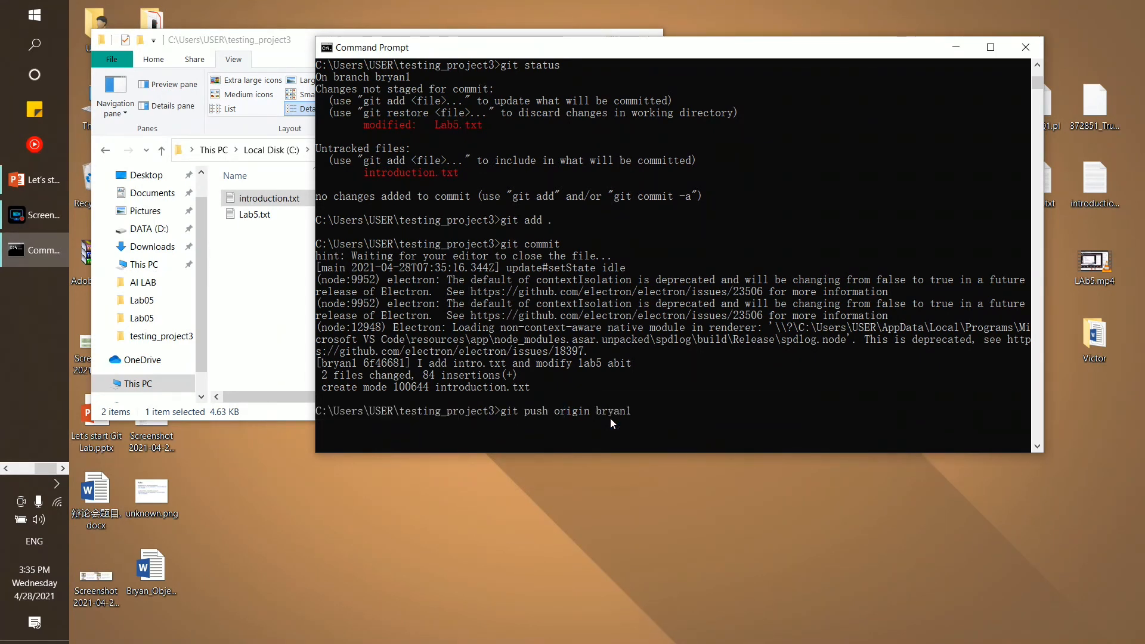
pyautogui.press('Return')
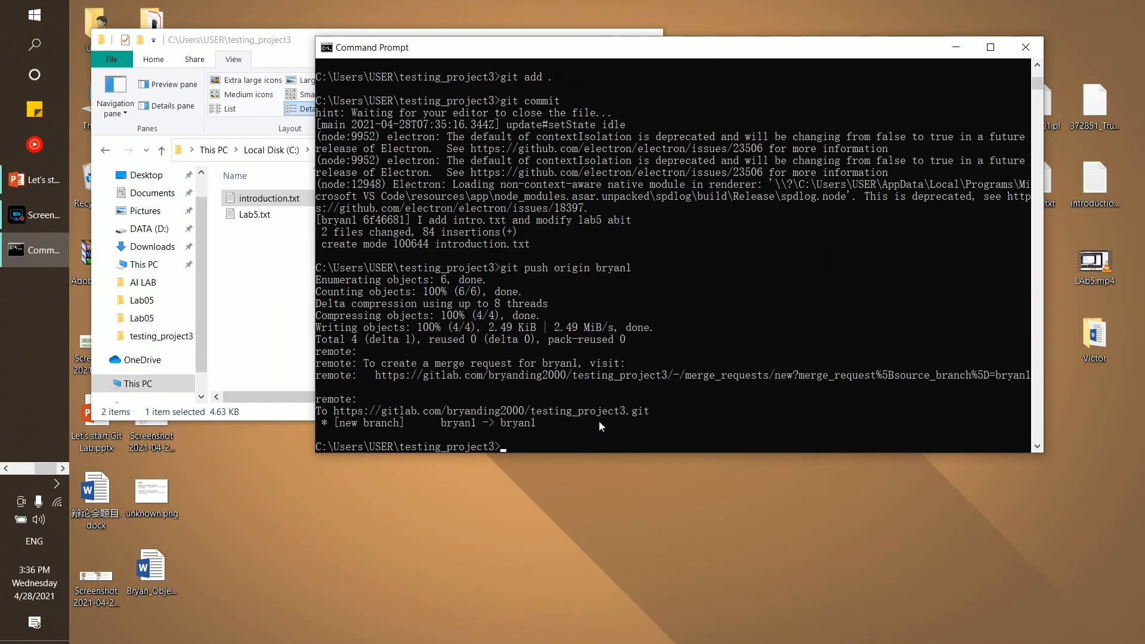
# Confirm the new bryan1 branch in the push output and bring up the GitLab project page
pyautogui.scroll(-2, 585, 414)
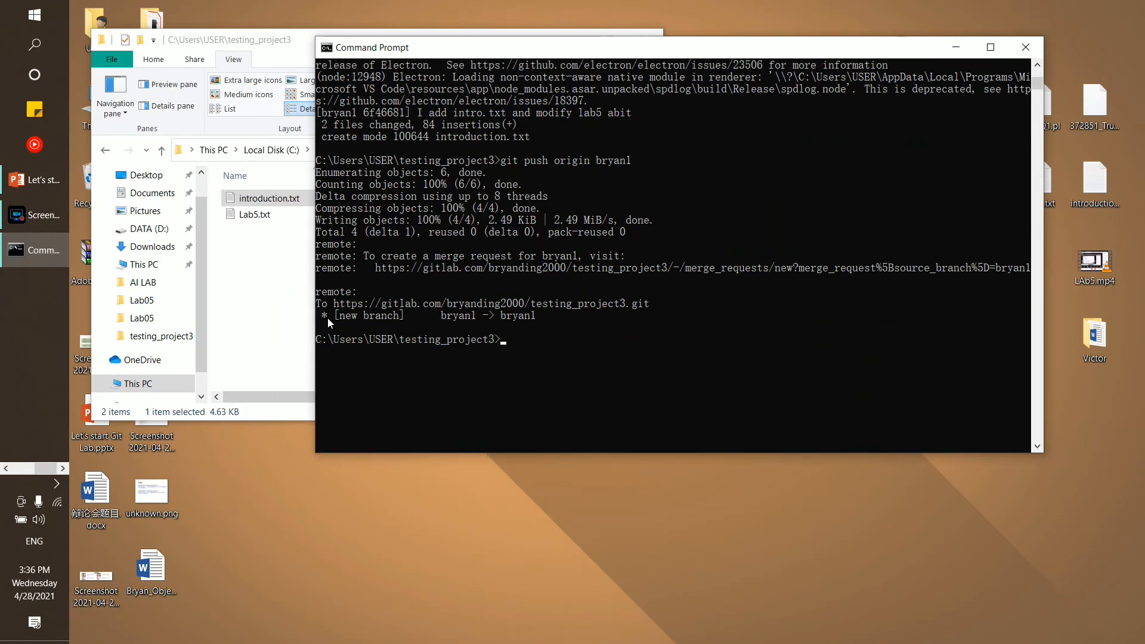
pyautogui.moveTo(328, 317); pyautogui.dragTo(514, 317)
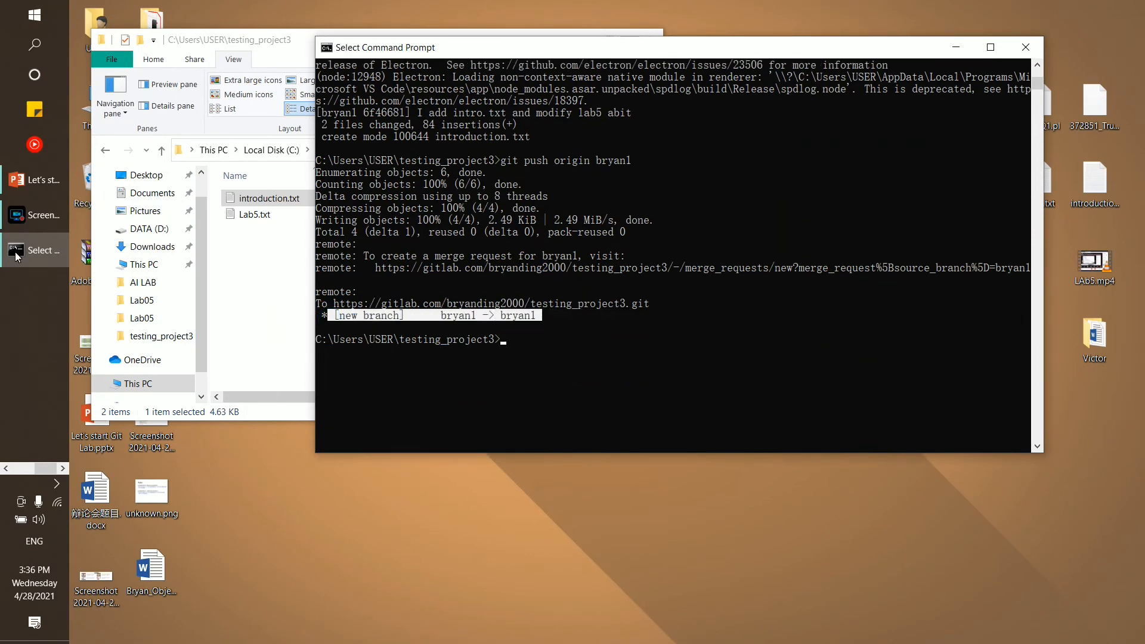
pyautogui.moveTo(41, 470); pyautogui.dragTo(15, 473)
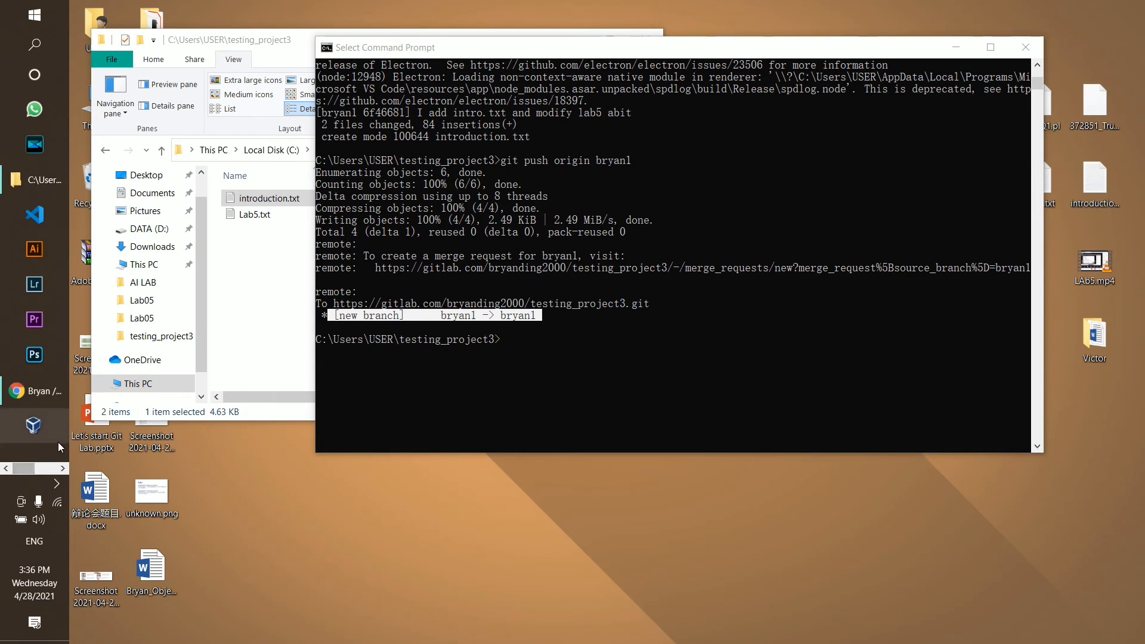
pyautogui.click(48, 394)
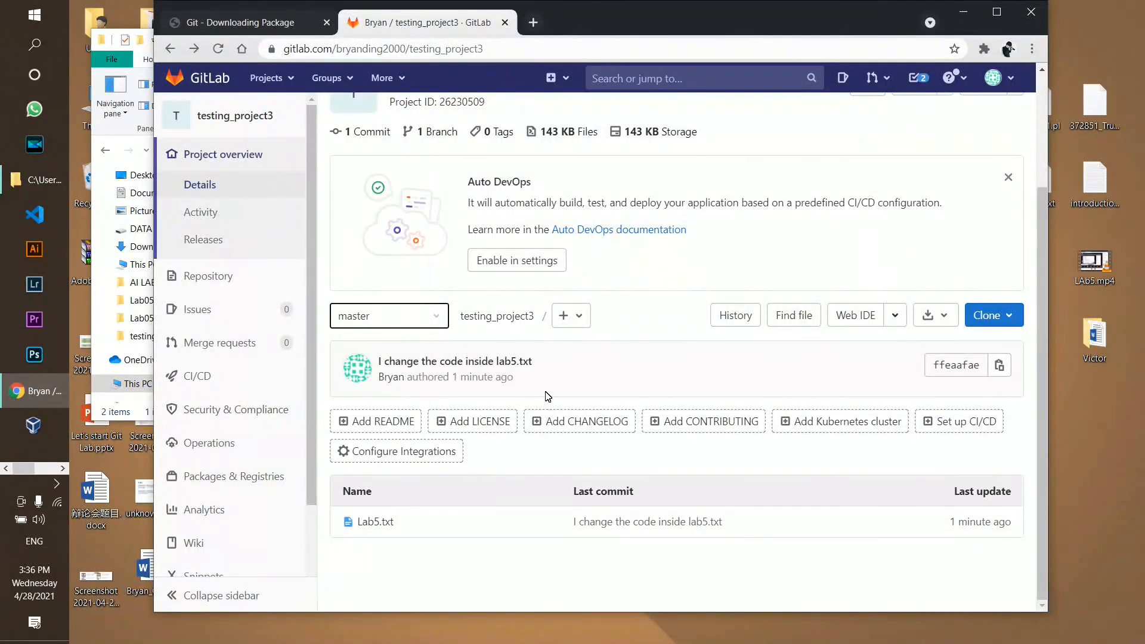
# Reload the testing_project3 page, then check branch bryan1 in the terminal output
pyautogui.click(219, 49)
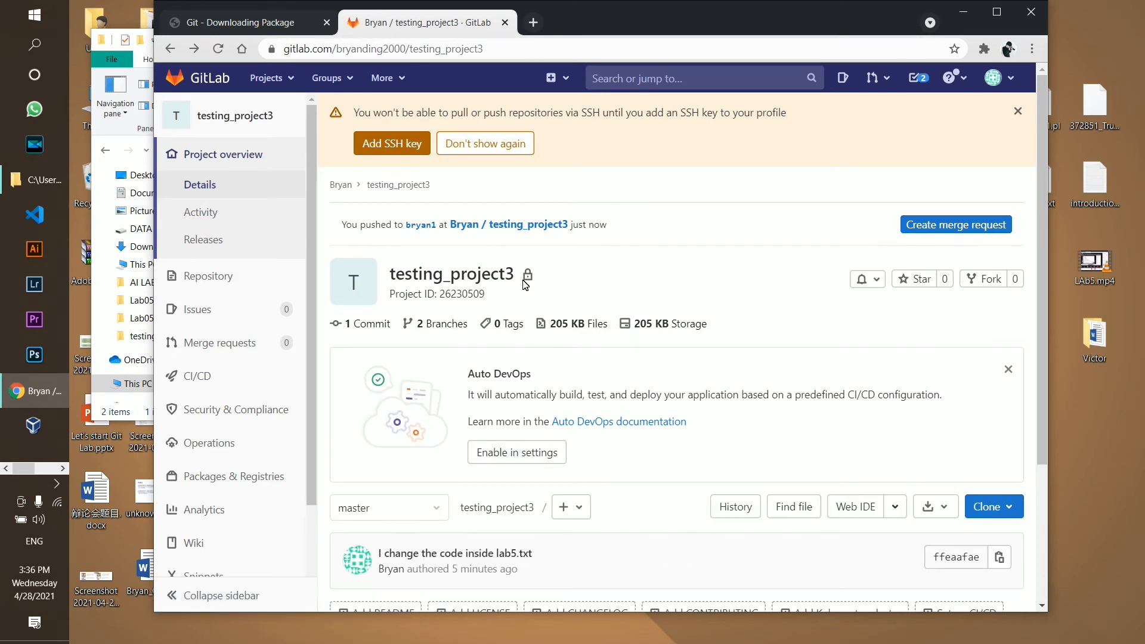
pyautogui.click(961, 14)
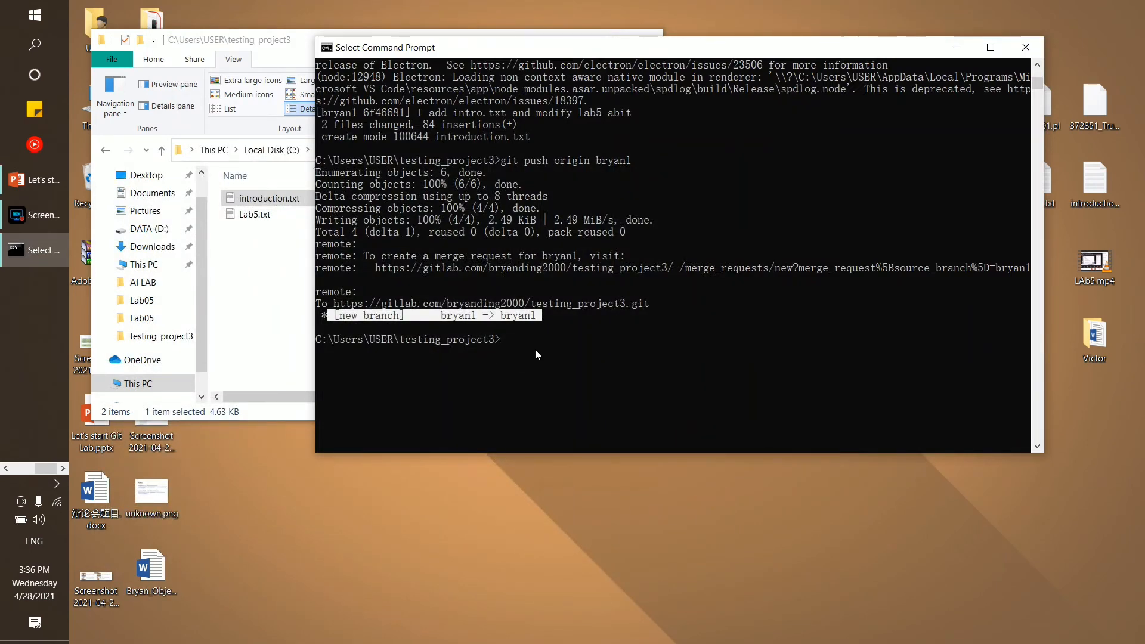
pyautogui.scroll(2, 535, 349)
pyautogui.scroll(2, 476, 173)
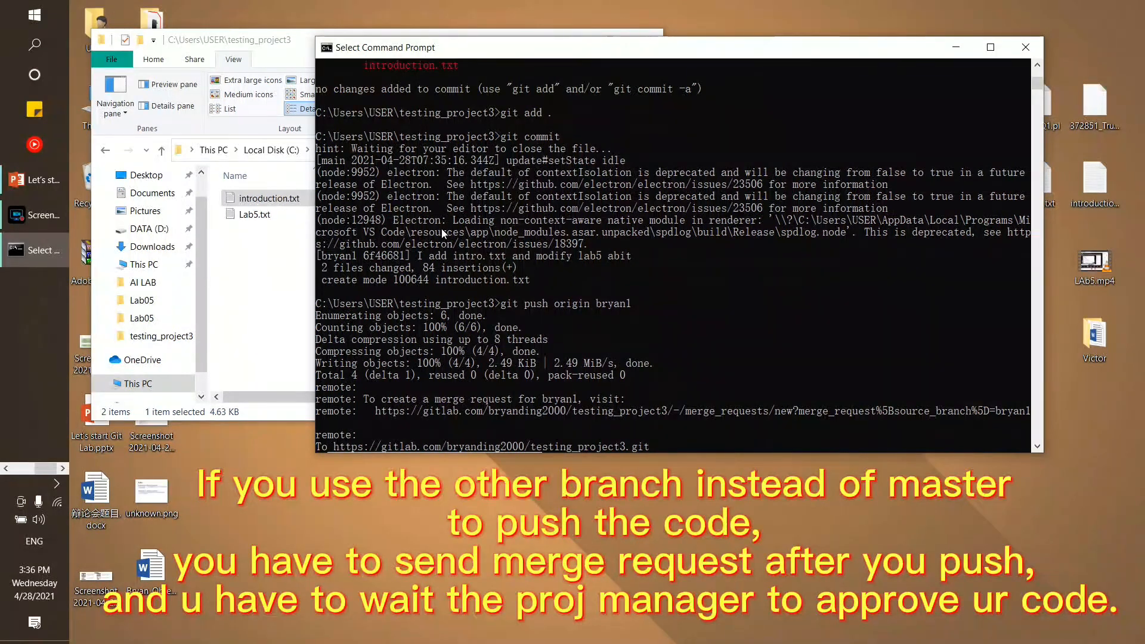
pyautogui.scroll(2, 420, 169)
pyautogui.scroll(-3, 435, 260)
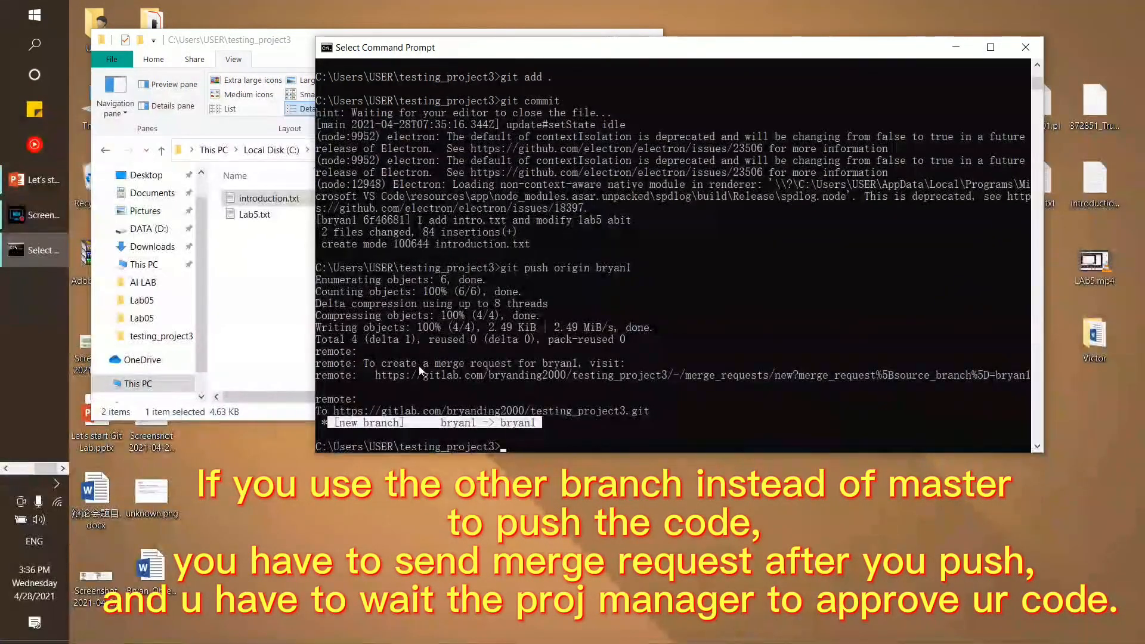
pyautogui.scroll(7, 413, 281)
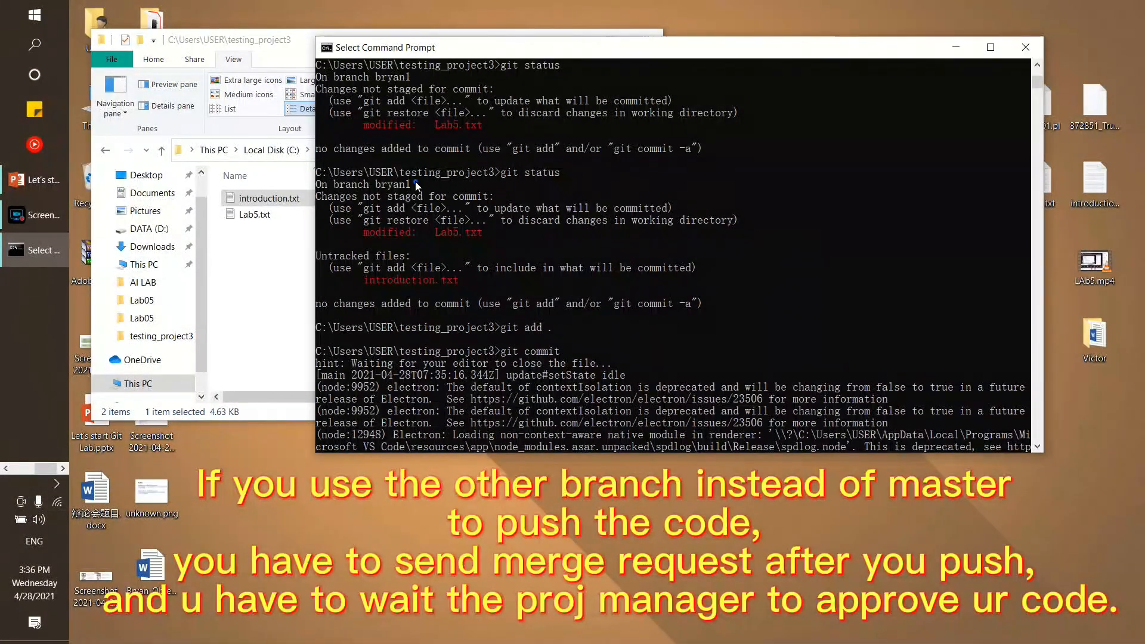
pyautogui.moveTo(415, 184); pyautogui.dragTo(333, 184)
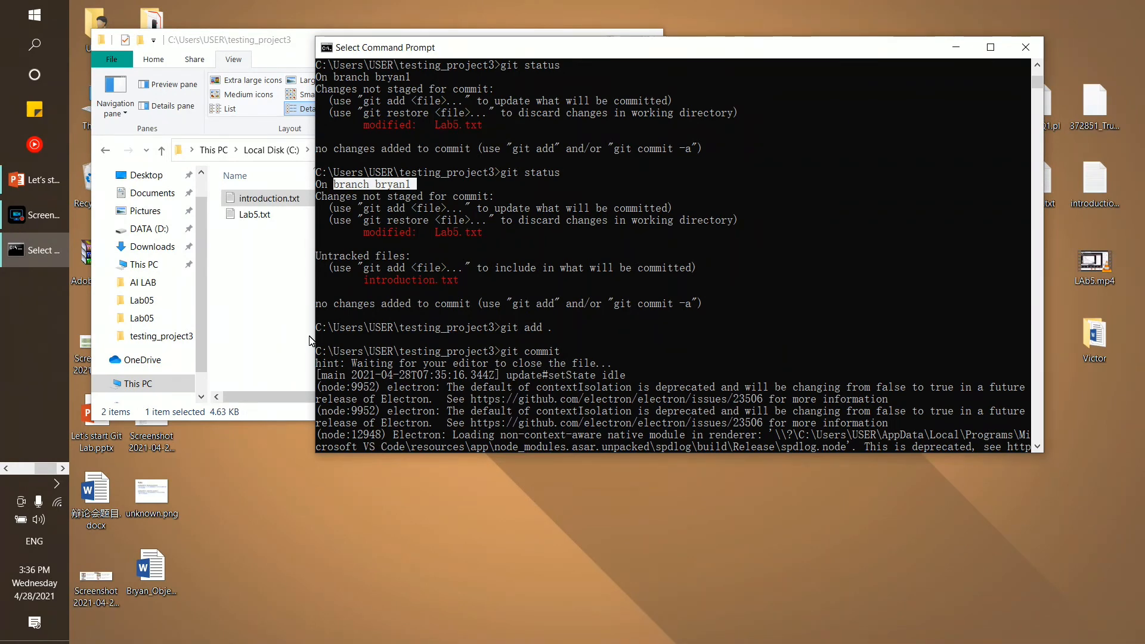
# Return to the GitLab project page and reload it to show the bryan1 push and 2 branches
pyautogui.click(24, 470)
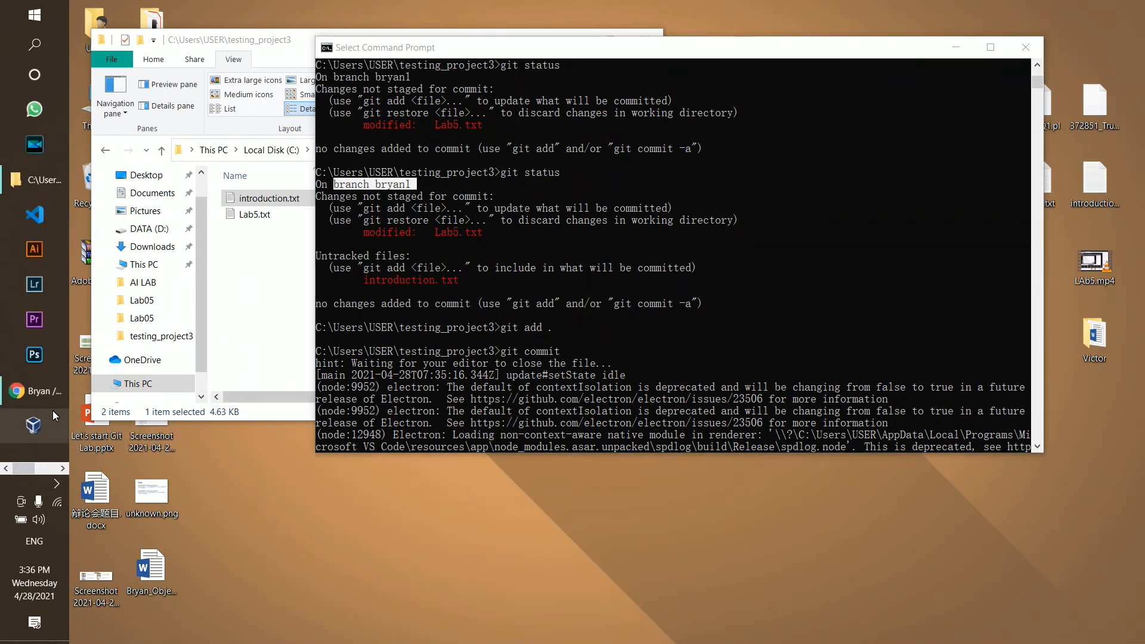
pyautogui.click(37, 391)
pyautogui.scroll(-3, 596, 373)
pyautogui.scroll(2, 472, 366)
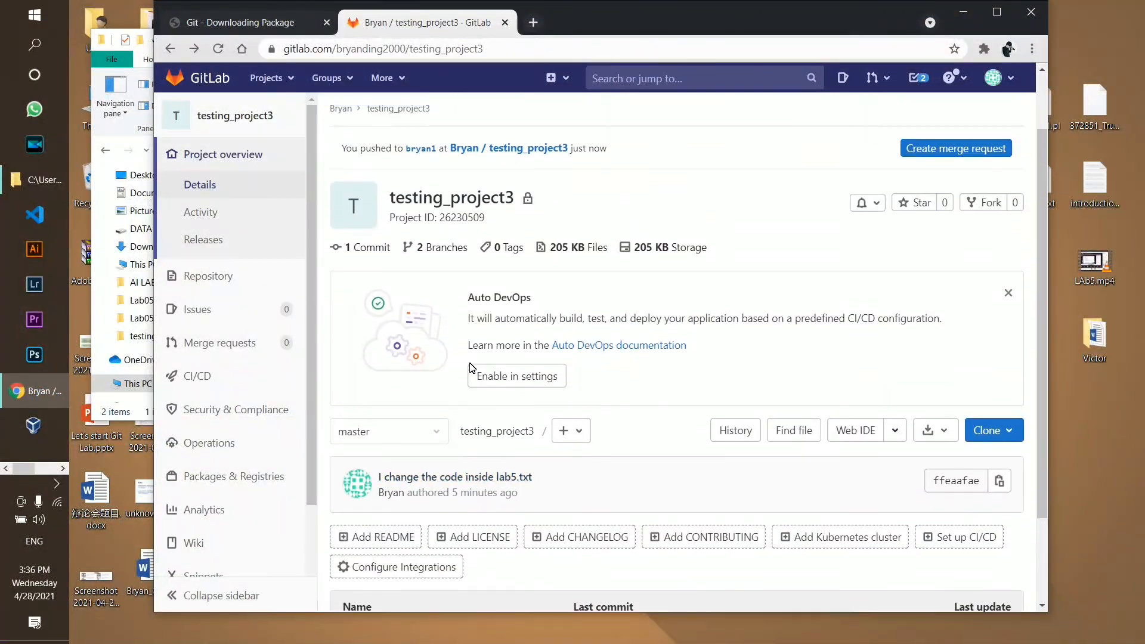
pyautogui.scroll(-2, 473, 365)
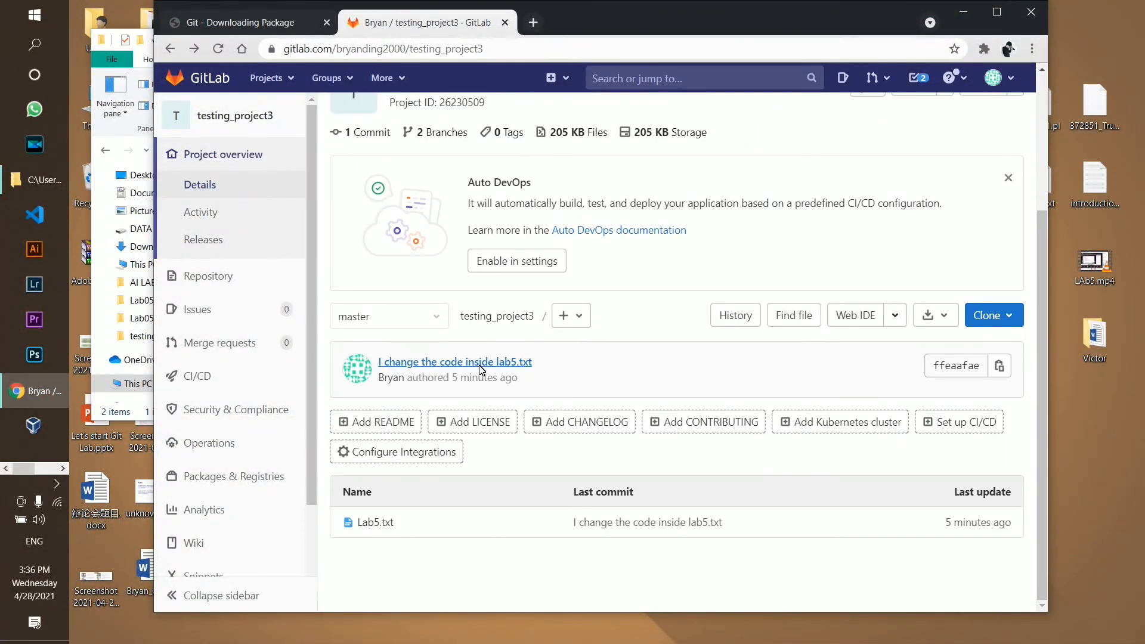
pyautogui.click(218, 48)
# Open the Merge requests list and note the recent push to bryan1
pyautogui.click(205, 355)
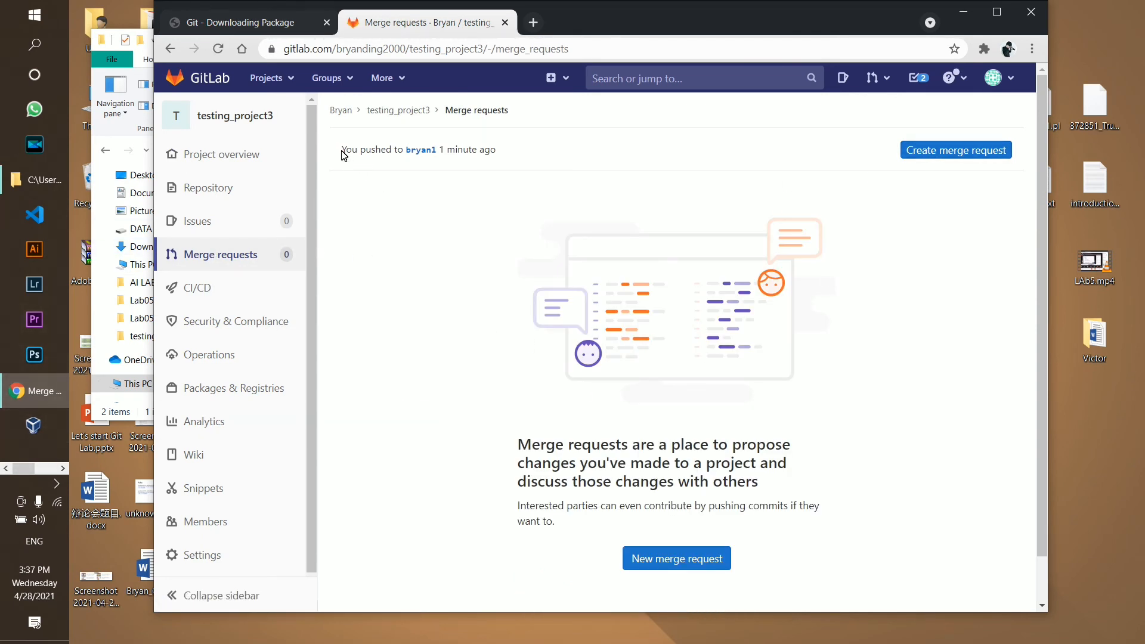
pyautogui.moveTo(344, 150); pyautogui.dragTo(392, 149)
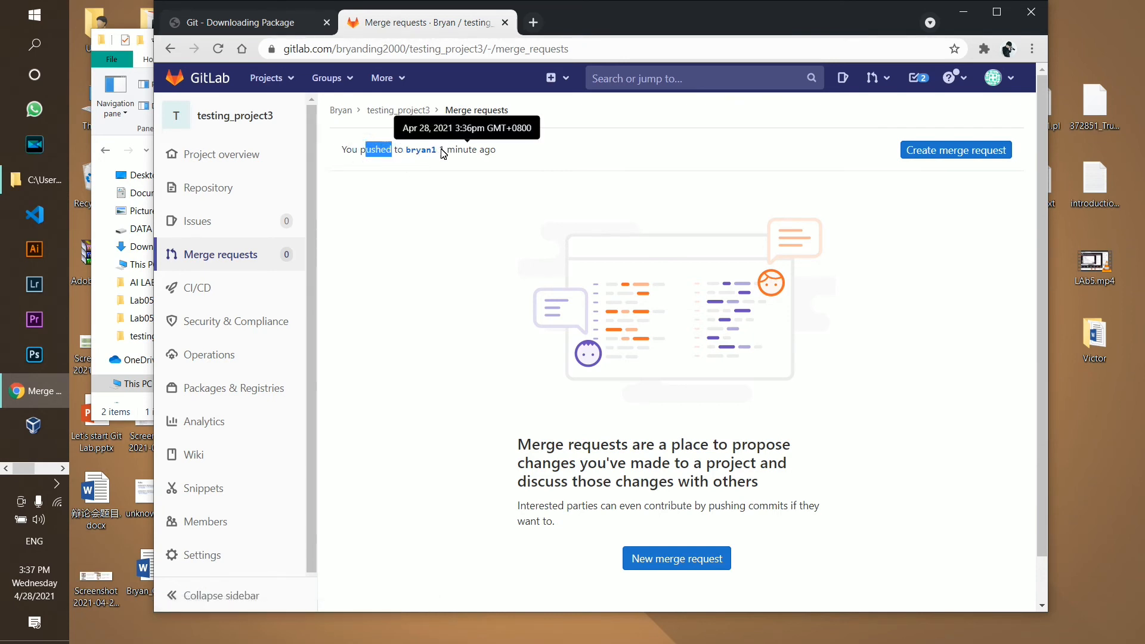
pyautogui.doubleClick(442, 150)
pyautogui.click(396, 224)
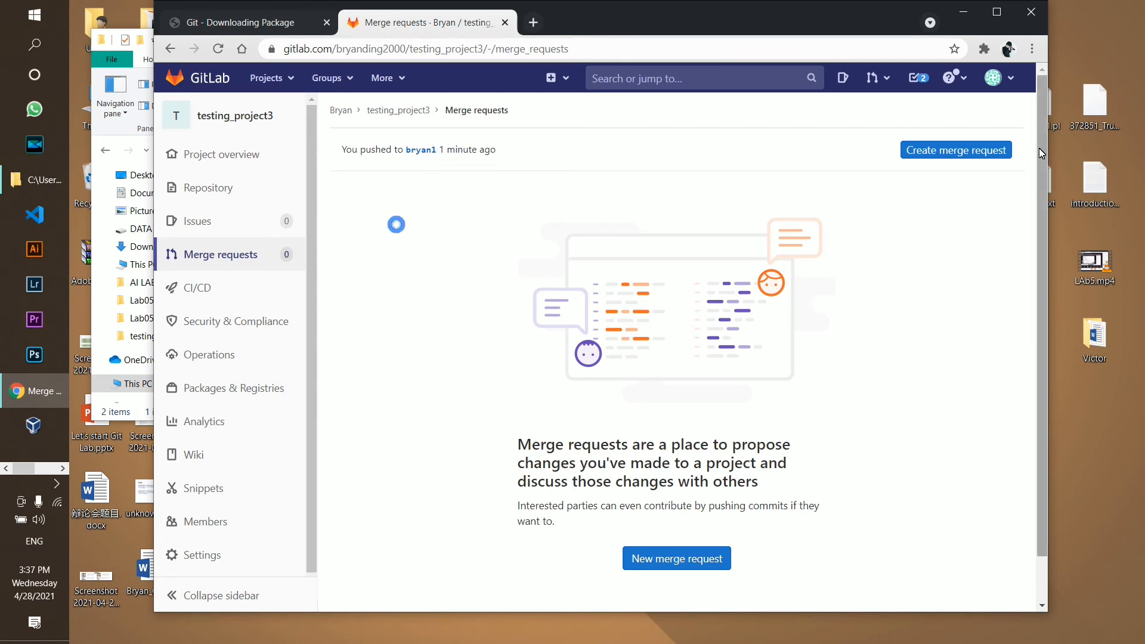
# Start a bryan1-into-master merge request and uncheck deleting the source branch on accept
pyautogui.click(957, 153)
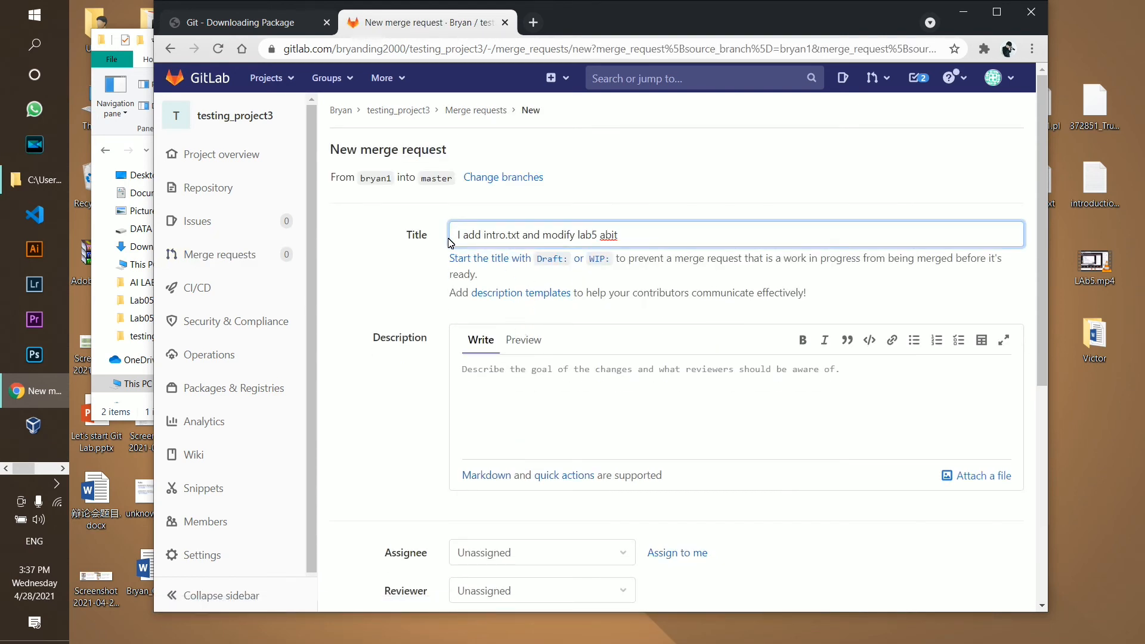
pyautogui.moveTo(464, 241); pyautogui.dragTo(609, 224)
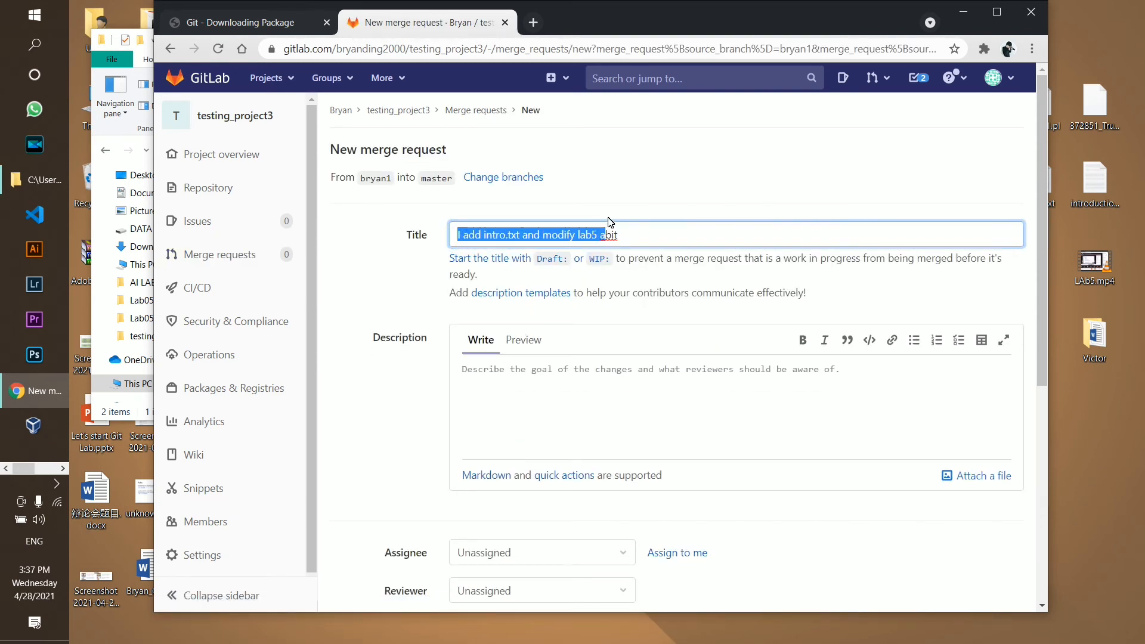
pyautogui.click(608, 204)
pyautogui.scroll(-4, 529, 248)
pyautogui.scroll(4, 465, 288)
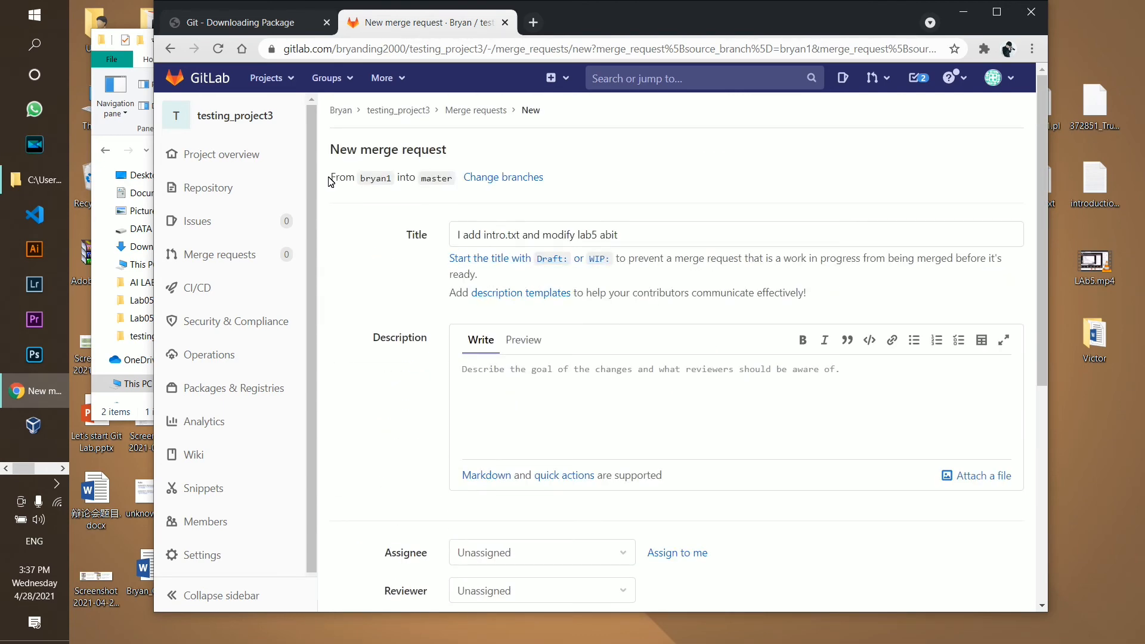
pyautogui.moveTo(359, 178); pyautogui.dragTo(447, 179)
pyautogui.click(383, 206)
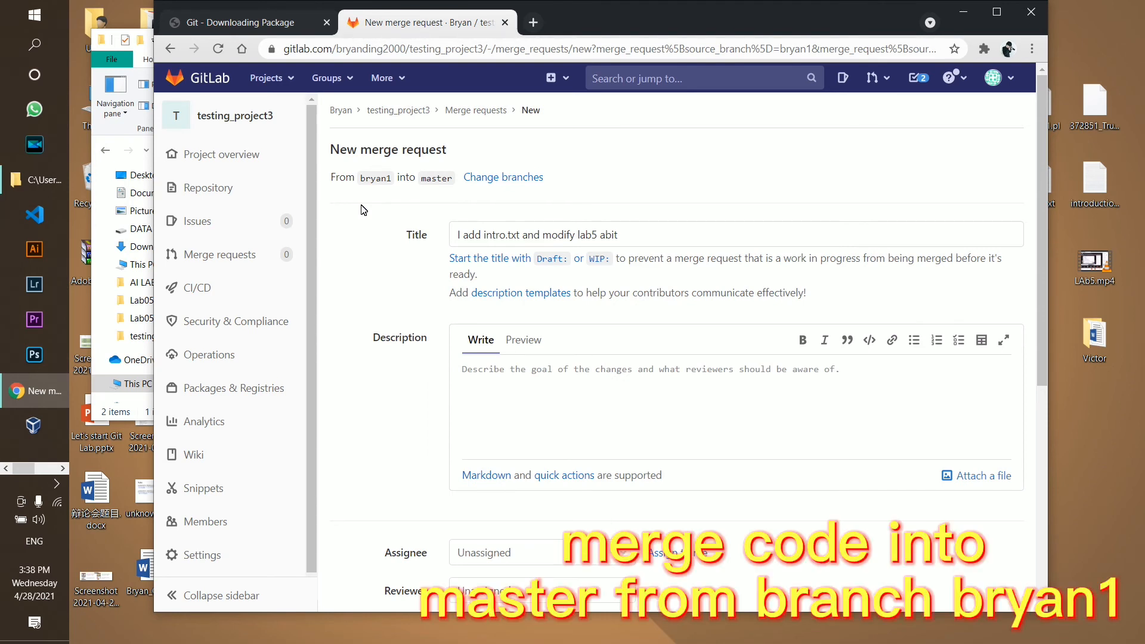
pyautogui.scroll(-6, 564, 392)
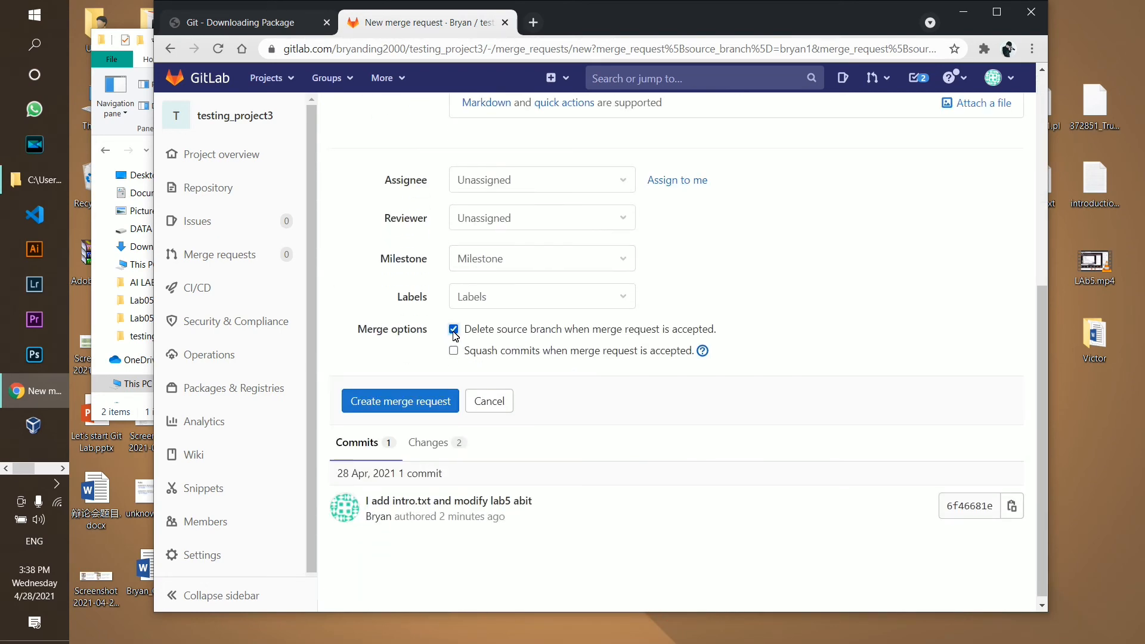
pyautogui.click(453, 329)
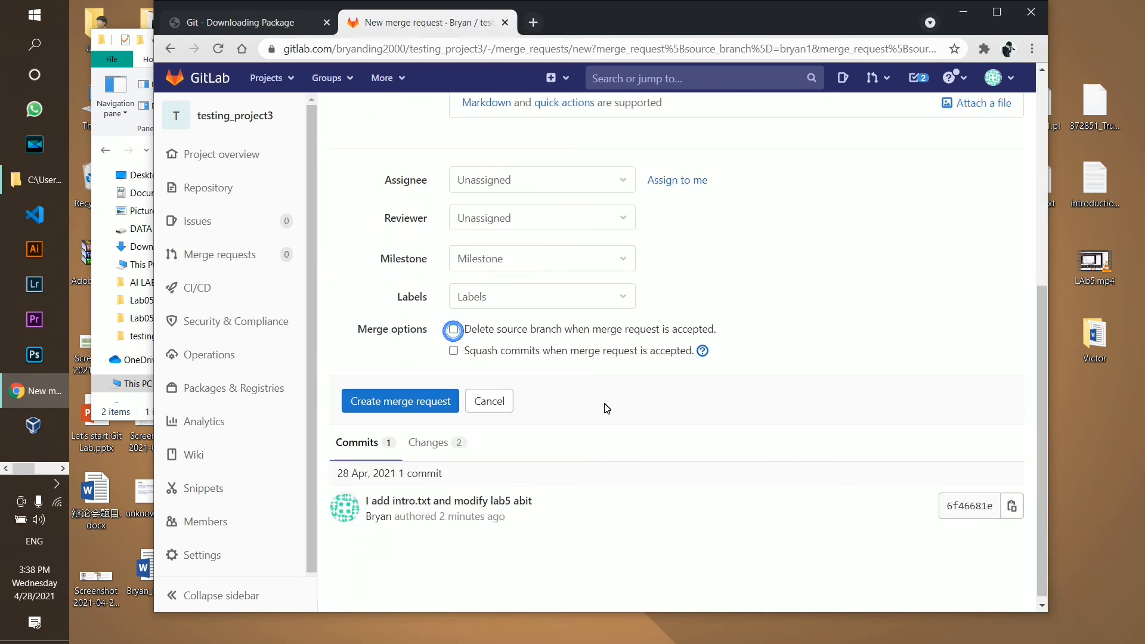
# Create the merge request 'I add intro.txt and modify lab5 abit' and open it from the list
pyautogui.click(414, 404)
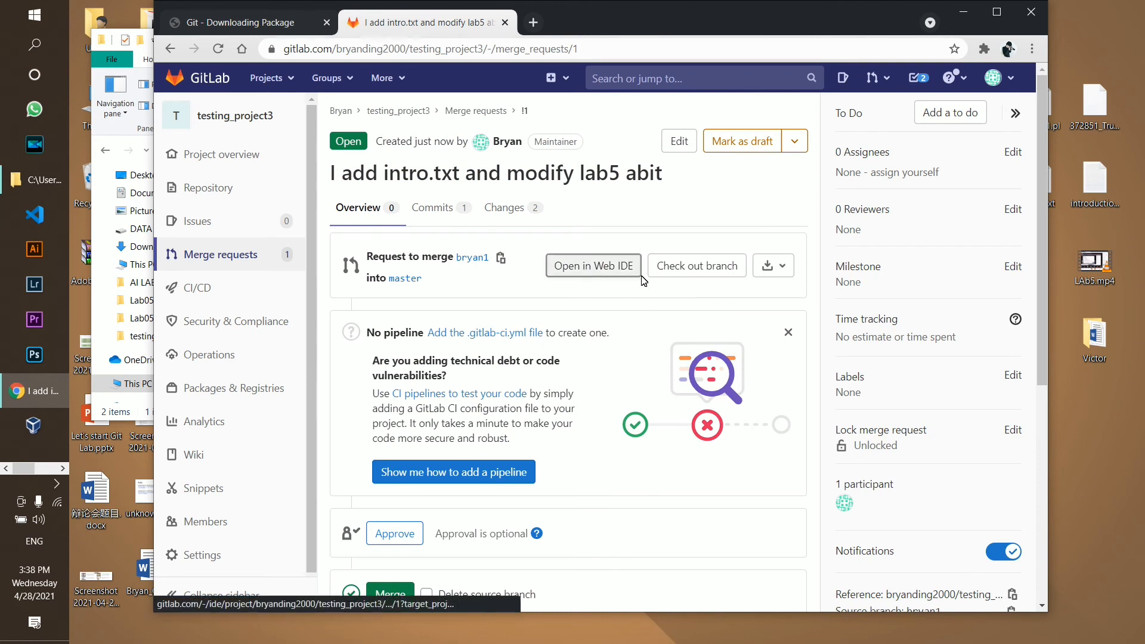
pyautogui.click(242, 255)
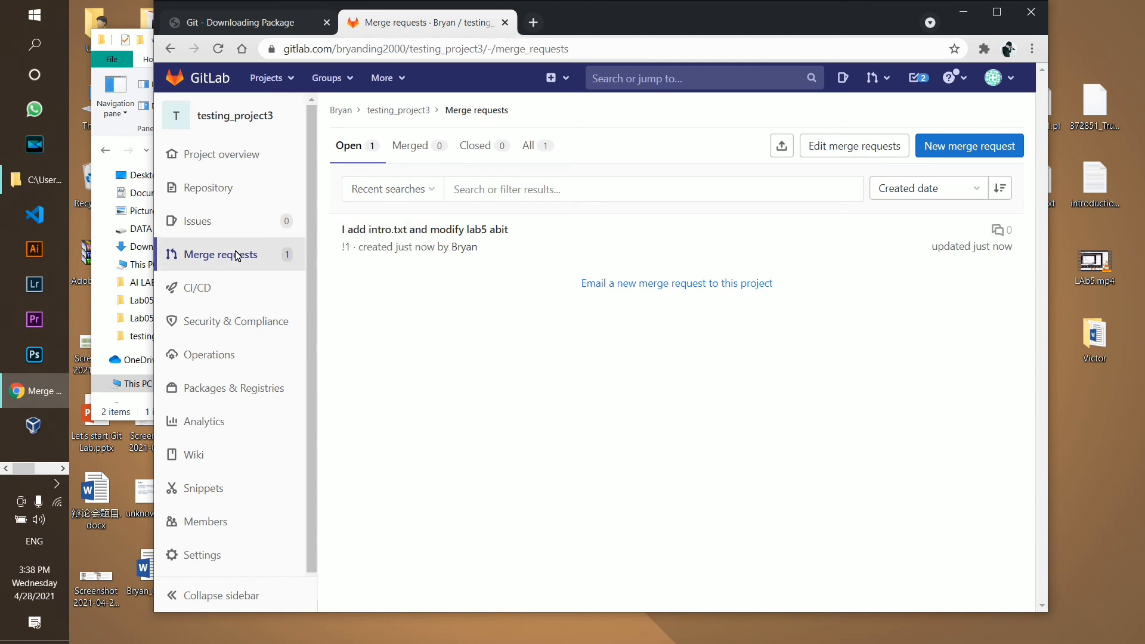
pyautogui.click(388, 315)
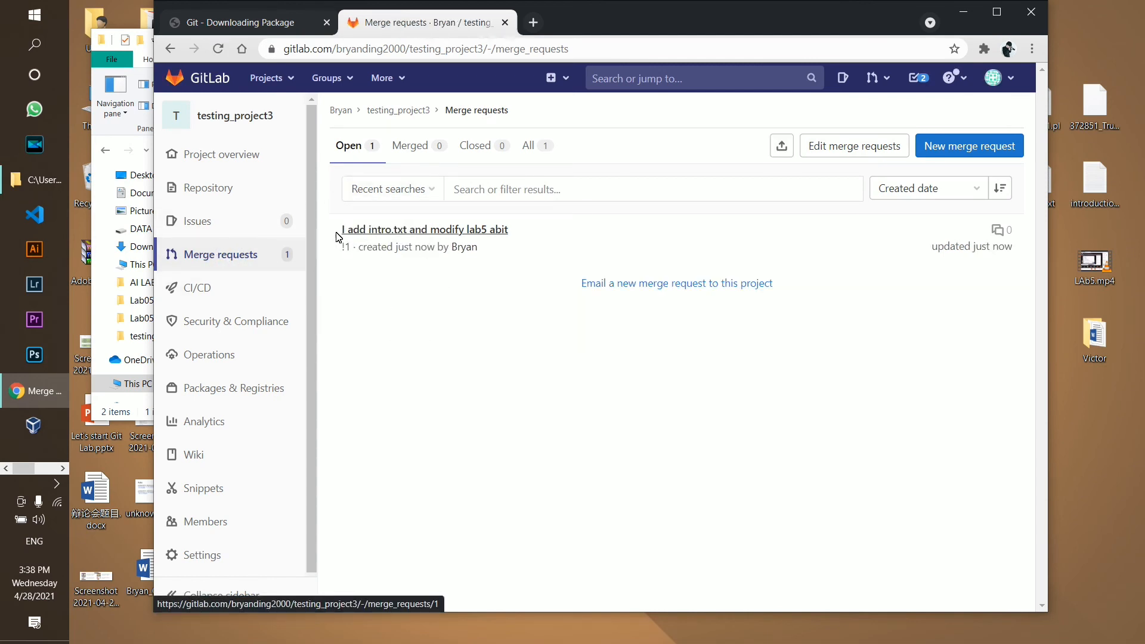
pyautogui.moveTo(333, 234)
pyautogui.mouseDown()
pyautogui.moveTo(439, 232)
pyautogui.moveTo(326, 224)
pyautogui.mouseUp()
pyautogui.click(411, 232)
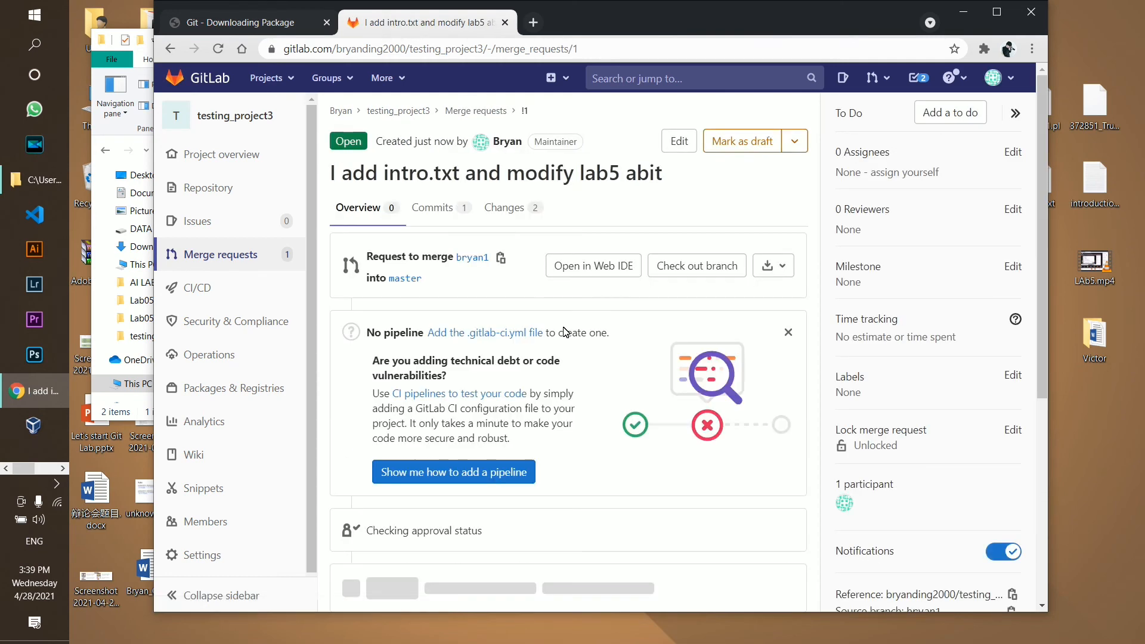
# View the merge request's commit and its changes to Lab5.txt and introduction.txt
pyautogui.scroll(-3, 545, 325)
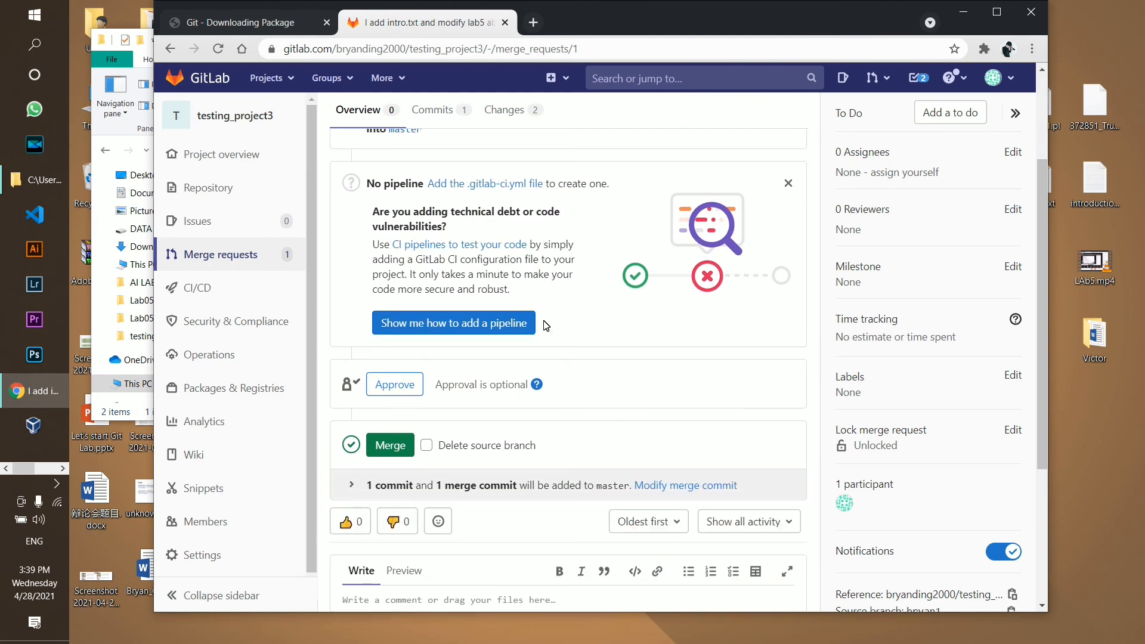
pyautogui.scroll(3, 549, 325)
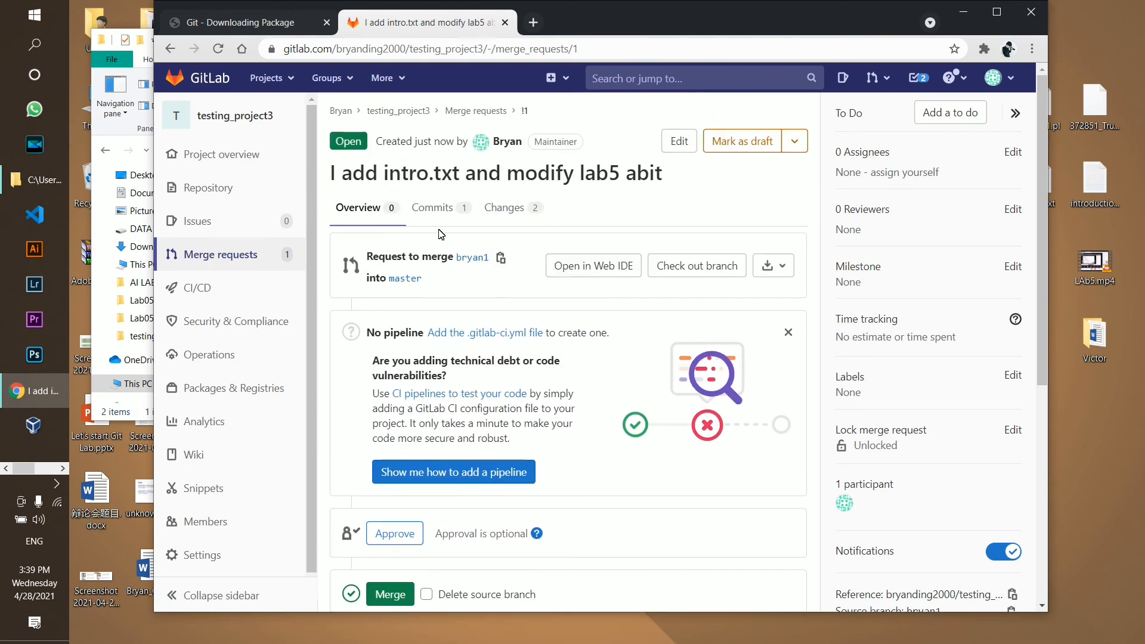
pyautogui.click(452, 208)
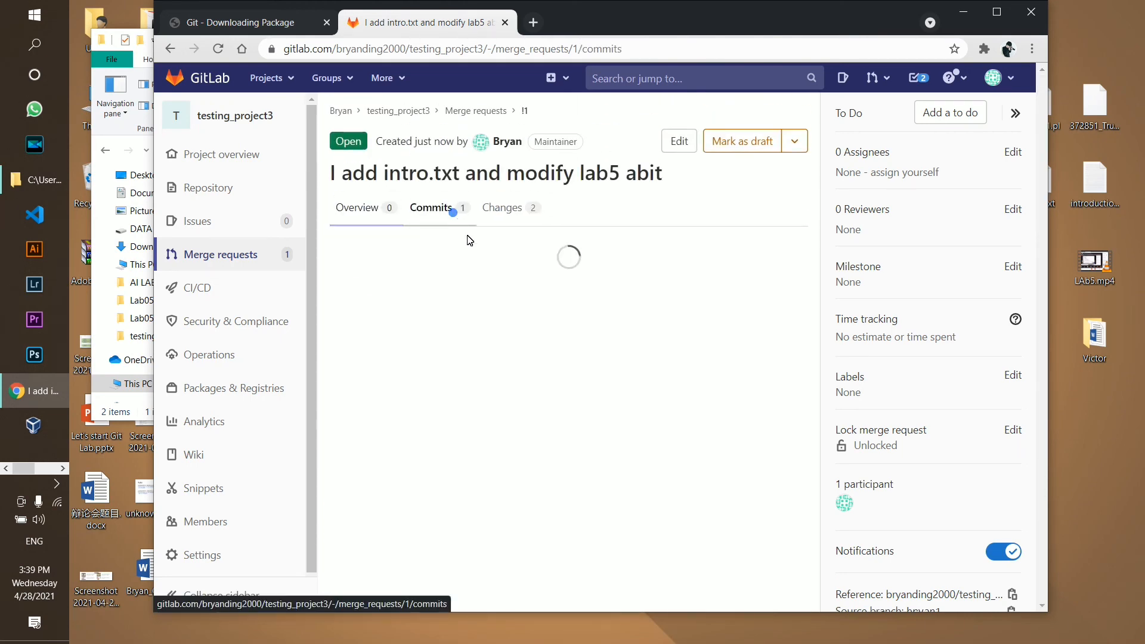
pyautogui.click(519, 222)
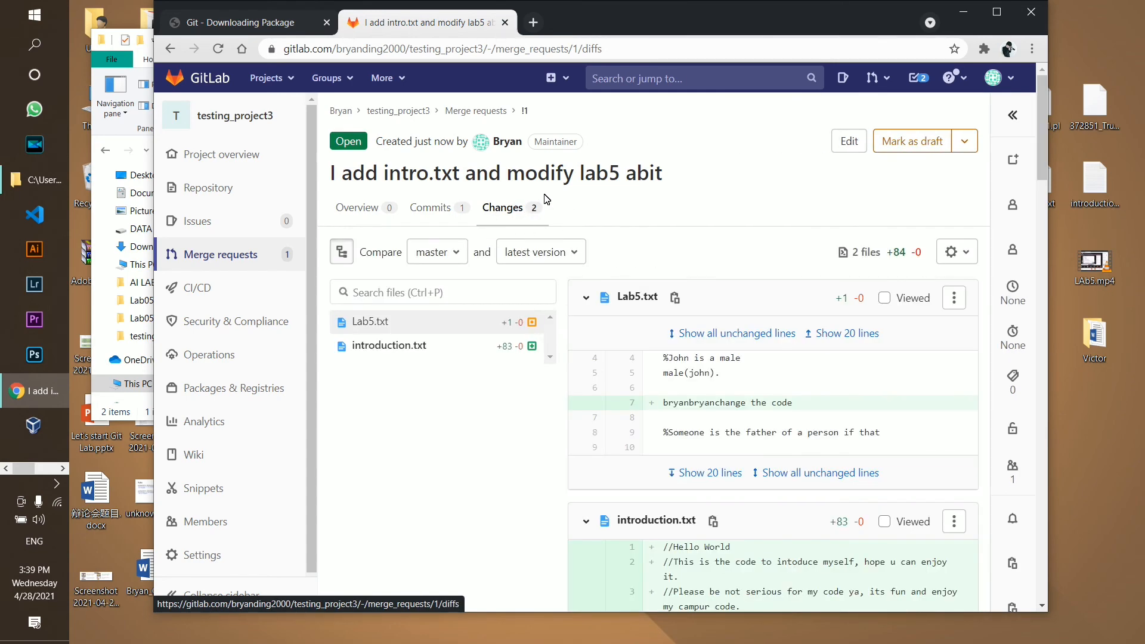
# Maximize the browser and inspect the line added to Lab5.txt
pyautogui.scroll(-2, 699, 411)
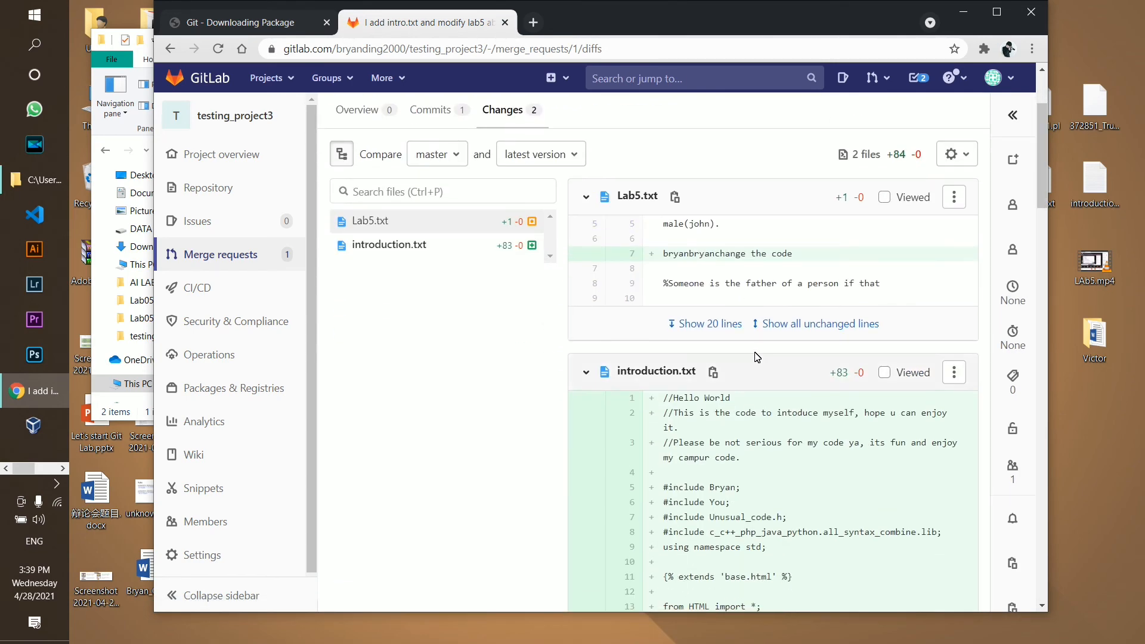
pyautogui.click(996, 12)
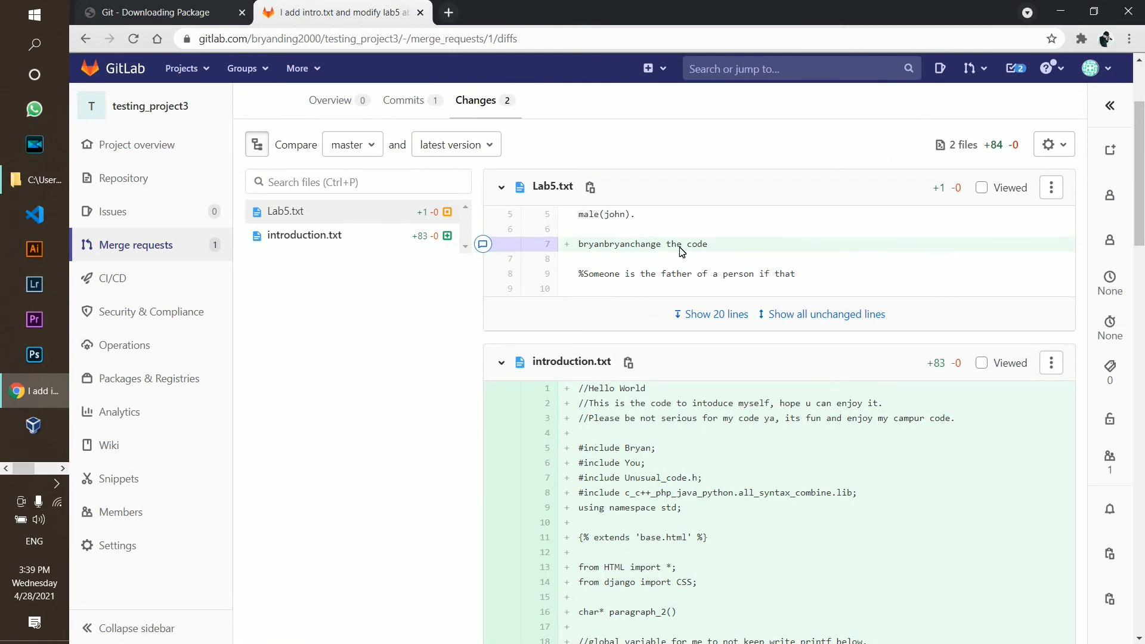
pyautogui.scroll(2, 644, 248)
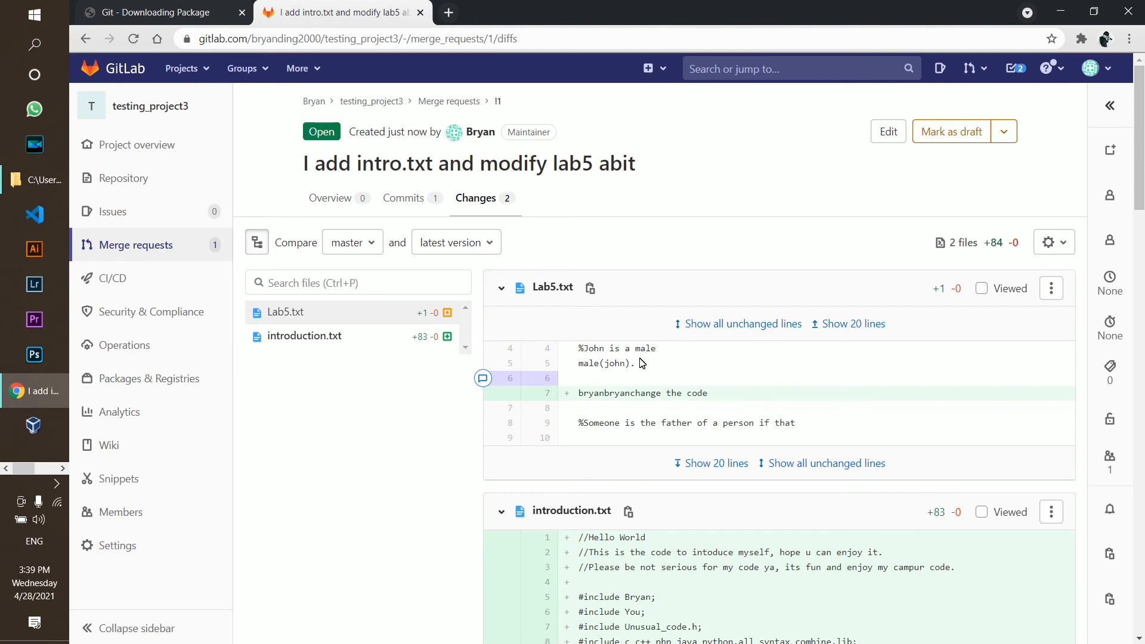
pyautogui.scroll(-1, 650, 401)
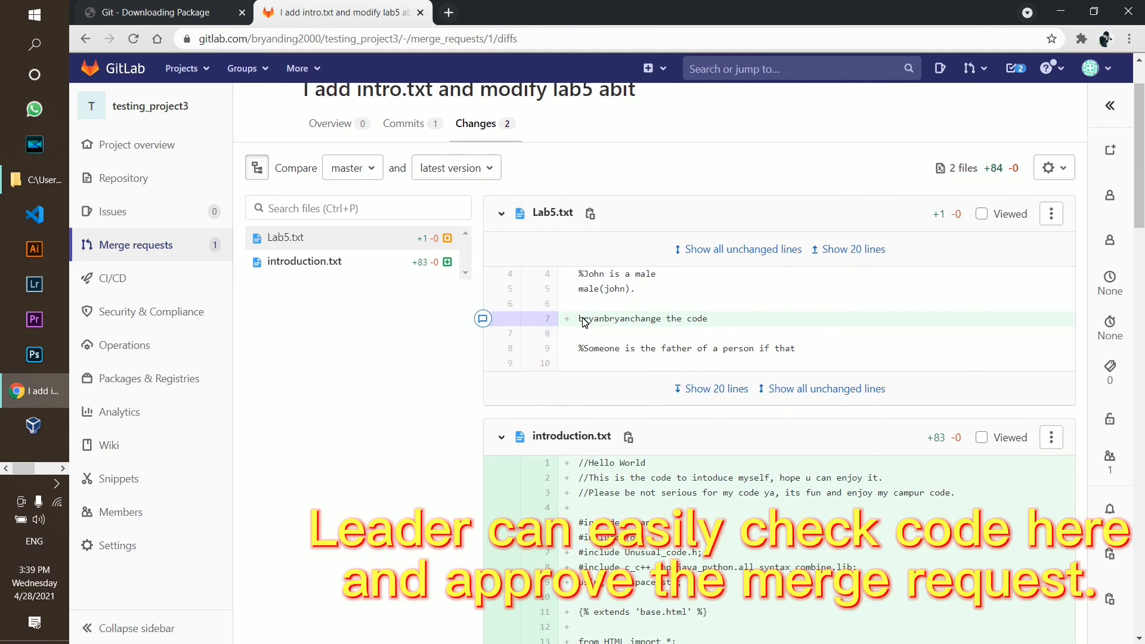
pyautogui.moveTo(580, 322); pyautogui.dragTo(708, 319)
pyautogui.click(785, 347)
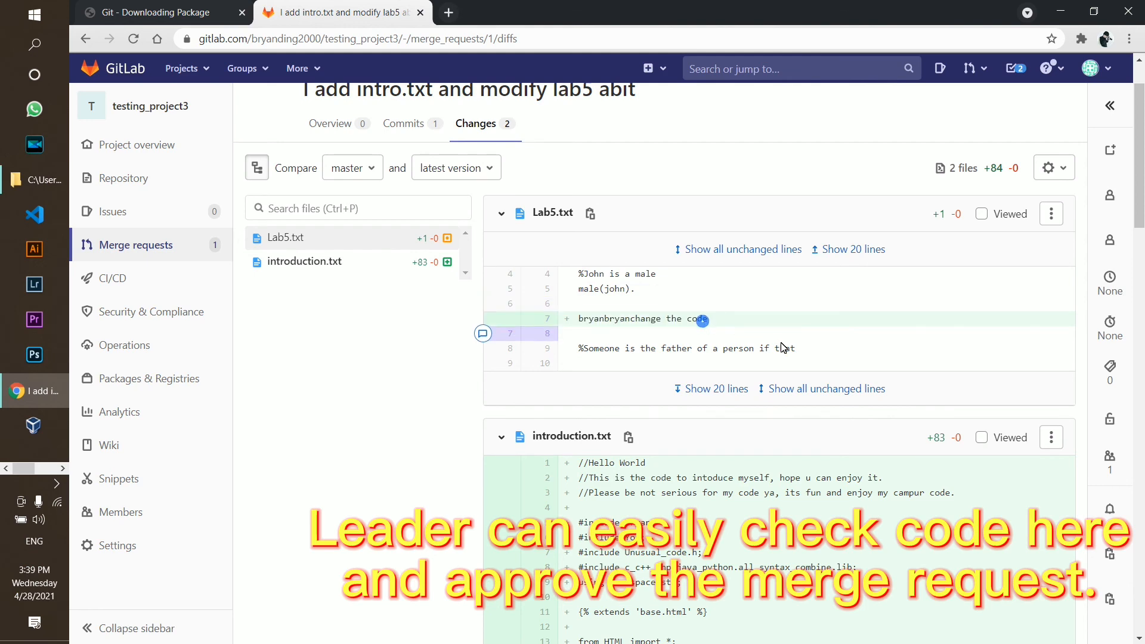
pyautogui.scroll(-3, 775, 346)
pyautogui.scroll(1, 627, 300)
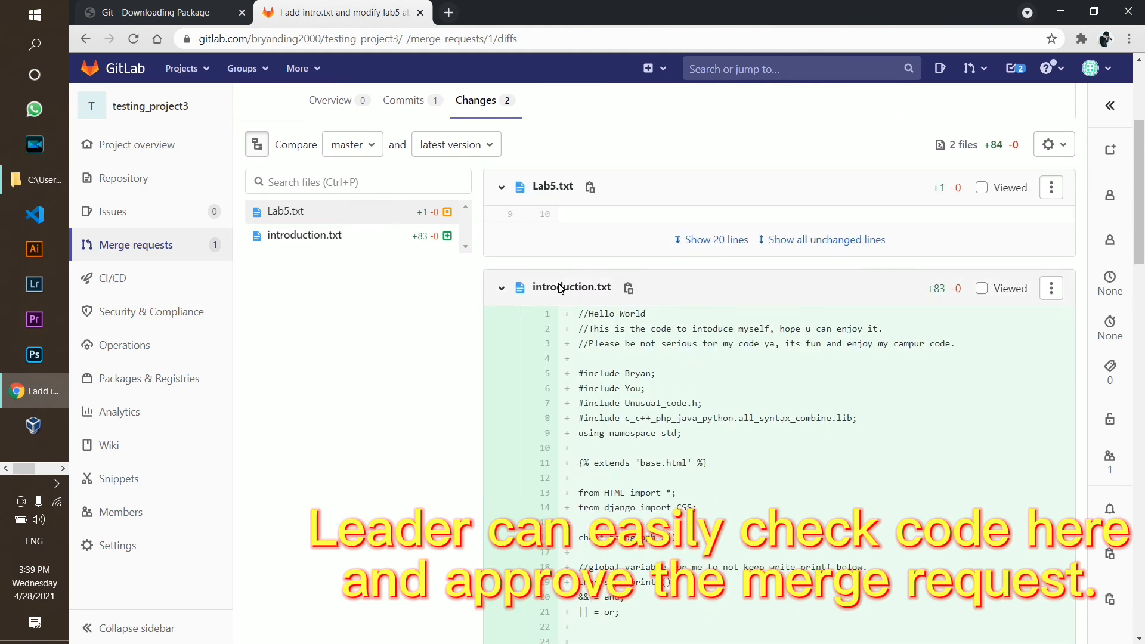
# Collapse and re-expand the introduction.txt diff, then return to the merge request Overview
pyautogui.click(502, 286)
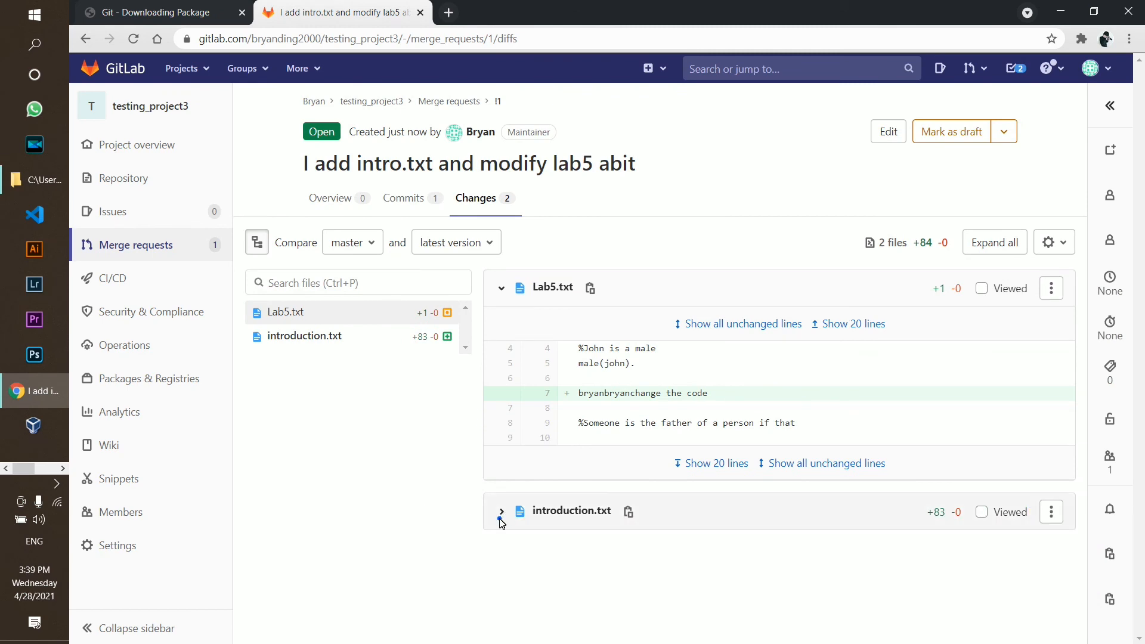
pyautogui.click(535, 513)
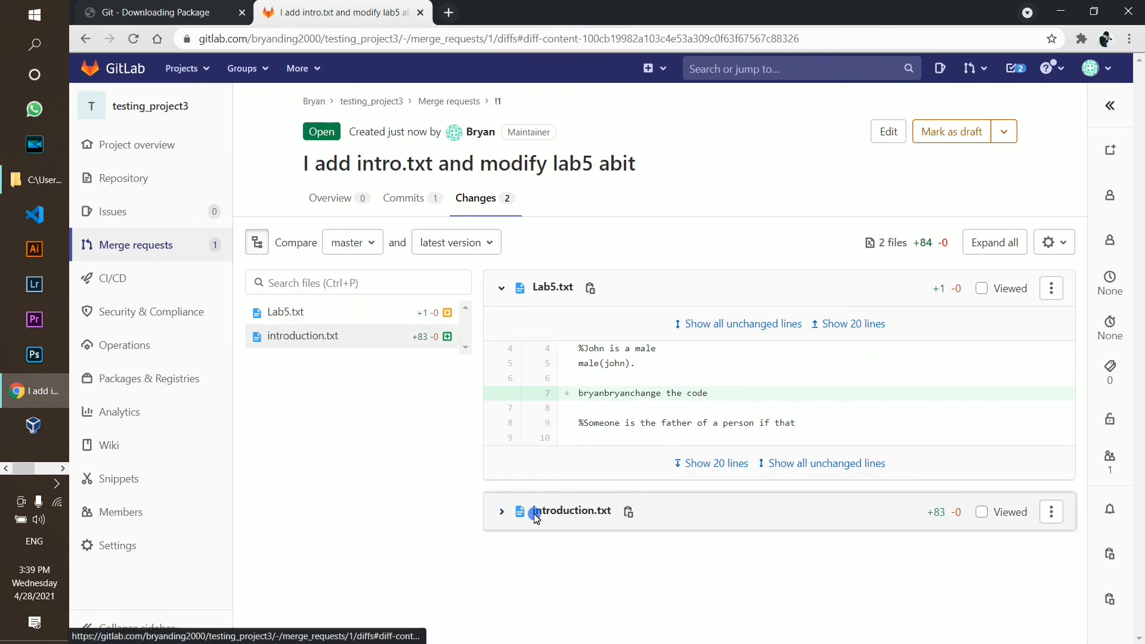
pyautogui.click(502, 514)
pyautogui.scroll(-5, 733, 492)
pyautogui.scroll(-3, 626, 459)
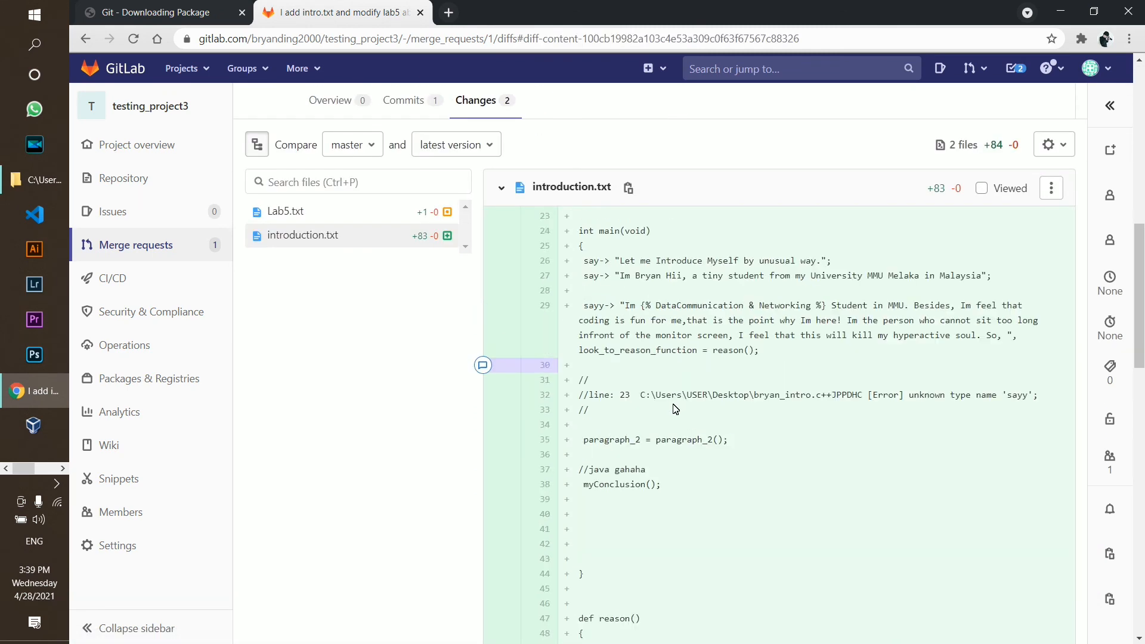
pyautogui.scroll(3, 626, 460)
pyautogui.click(338, 107)
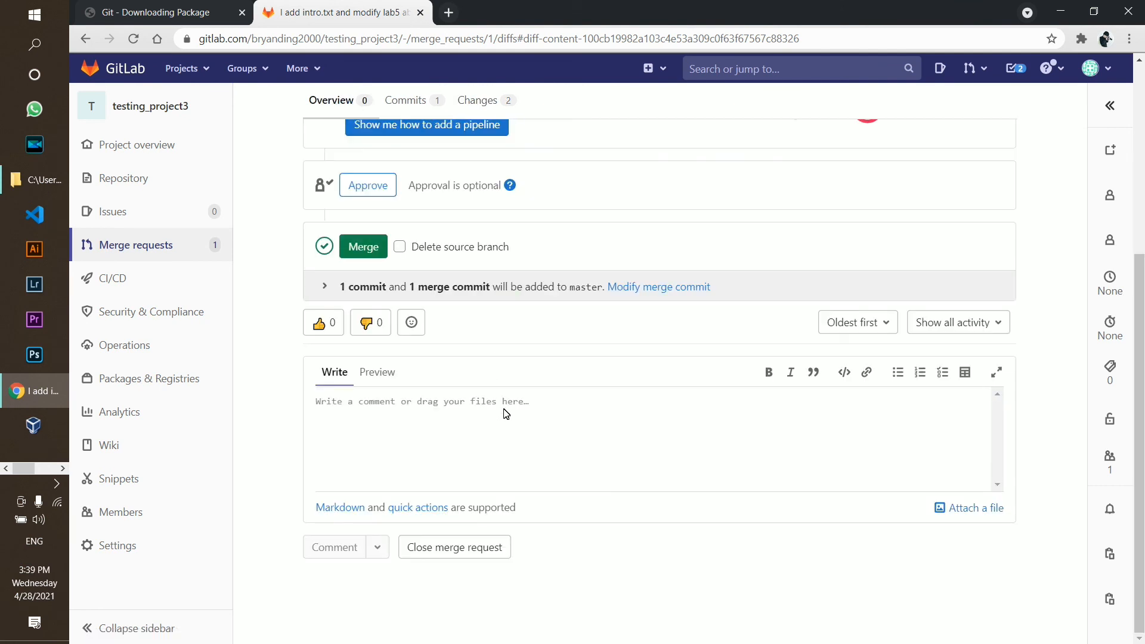
# Recheck the changes, then merge request !1 into master as commit 45aa49ef
pyautogui.scroll(1, 532, 374)
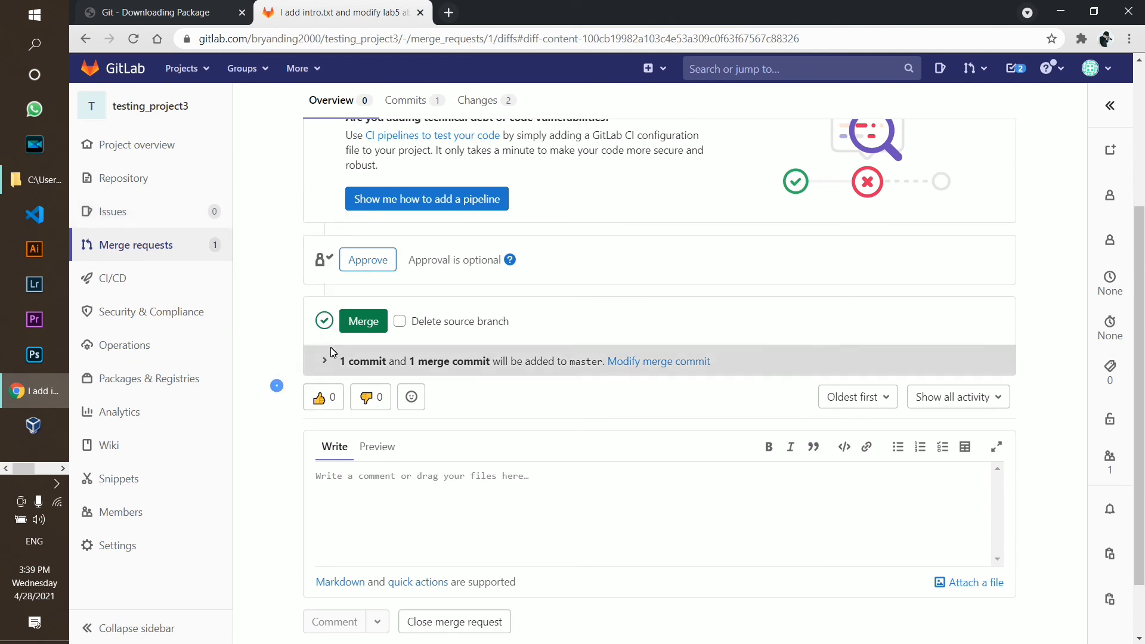
pyautogui.scroll(1, 362, 335)
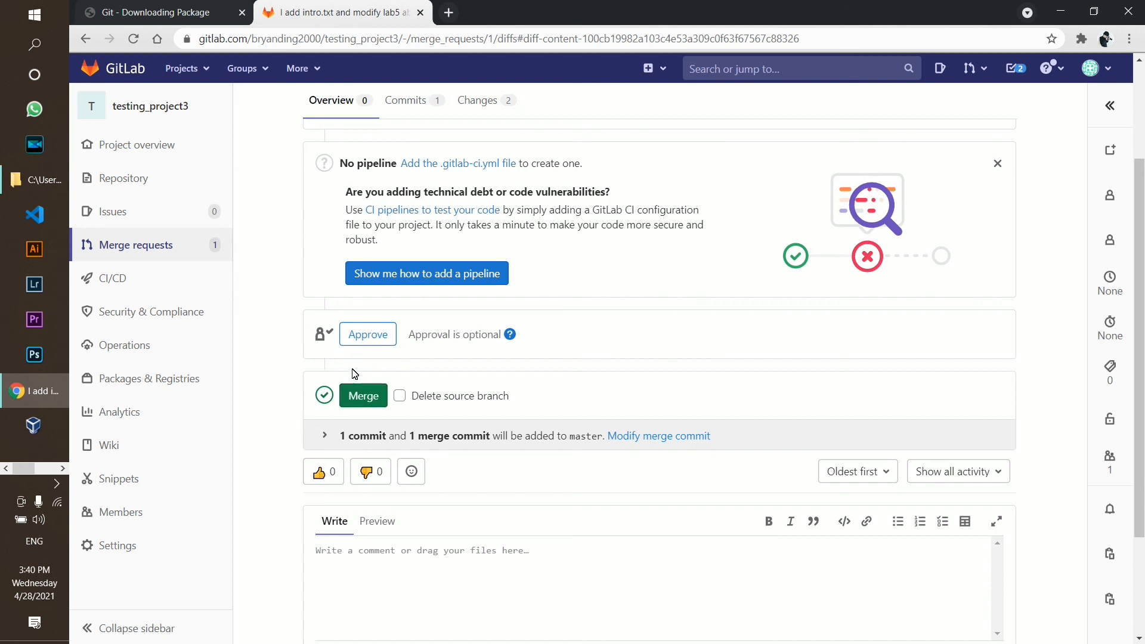
pyautogui.click(479, 100)
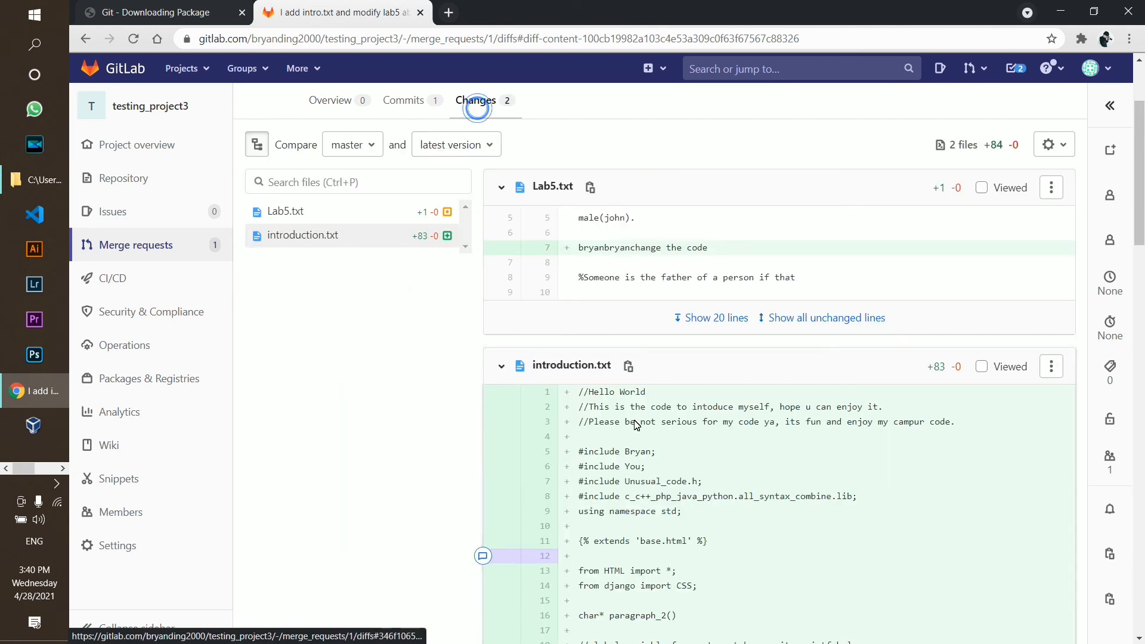
pyautogui.click(348, 98)
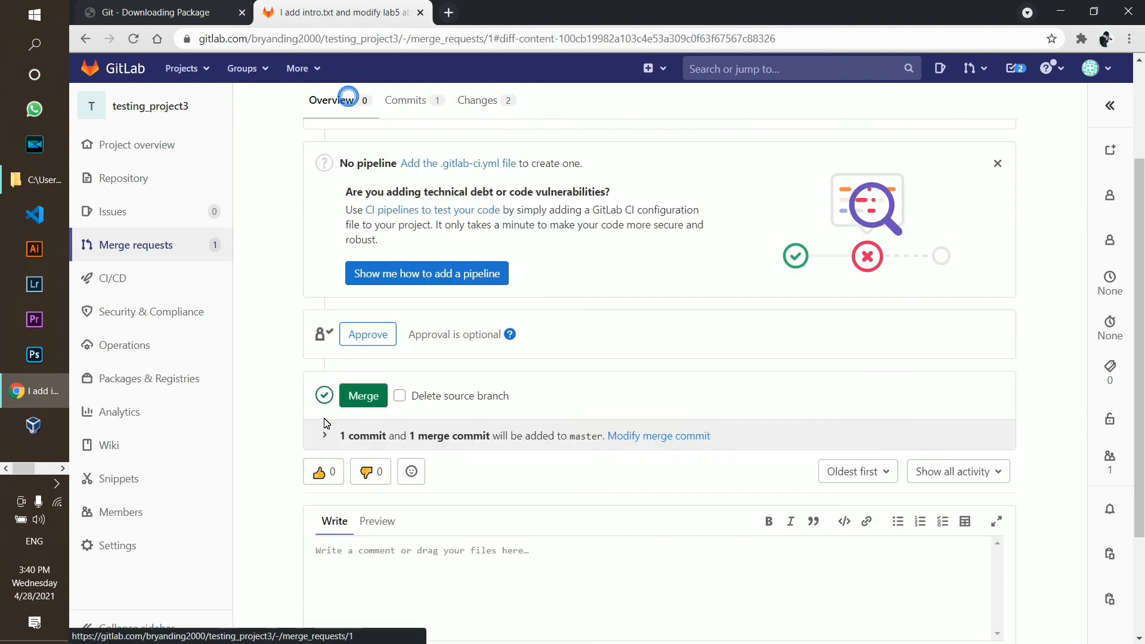
pyautogui.click(371, 403)
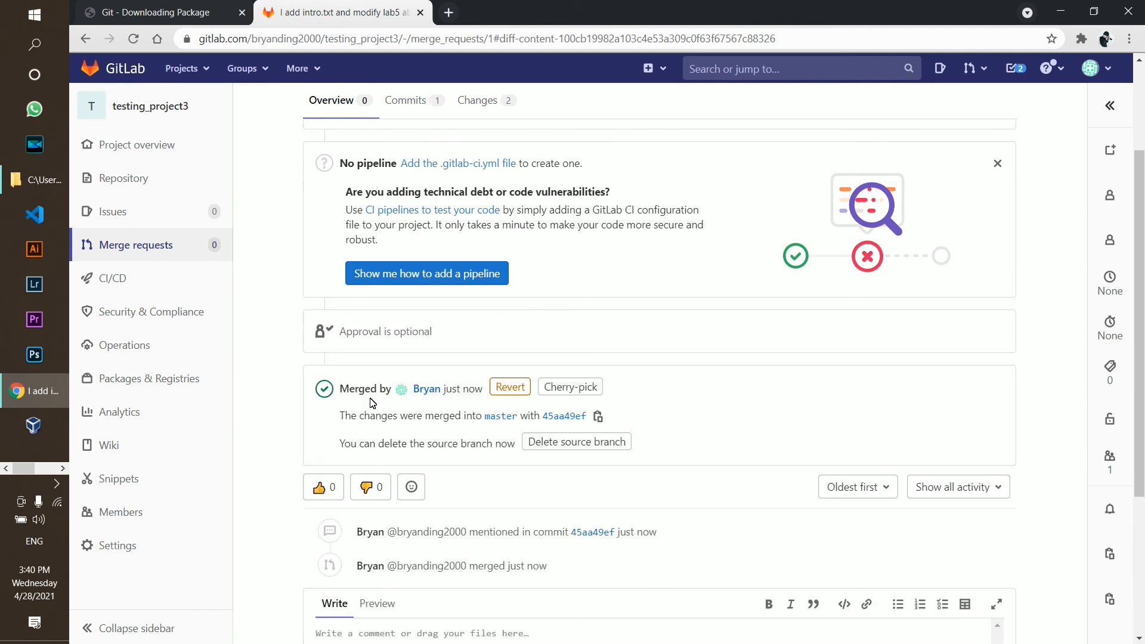
pyautogui.moveTo(350, 390); pyautogui.dragTo(397, 417)
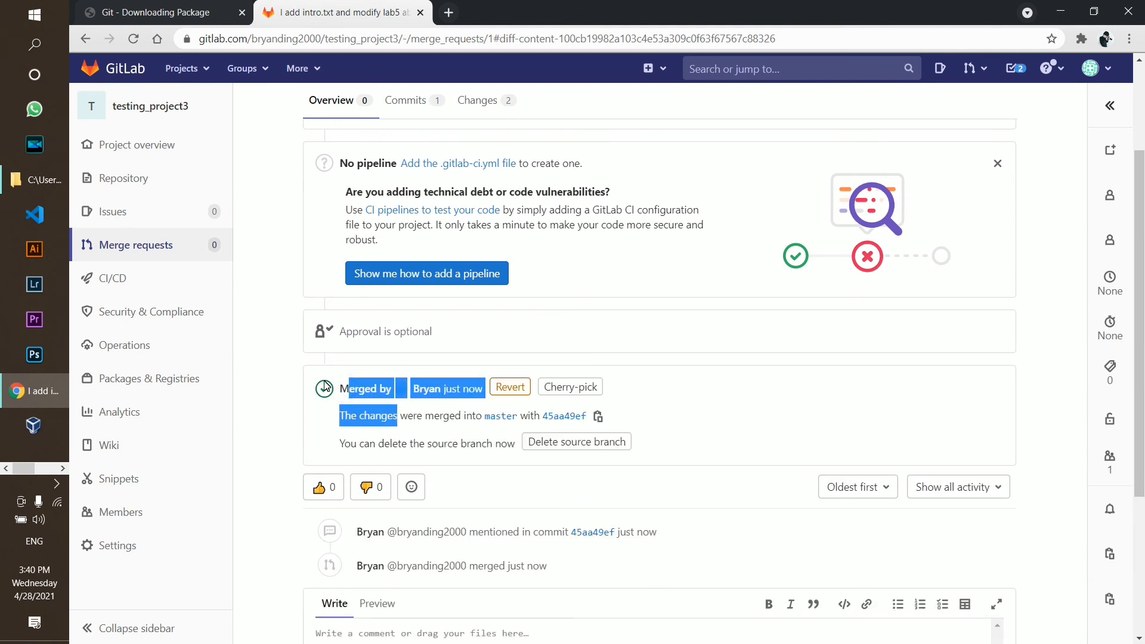
pyautogui.click(301, 353)
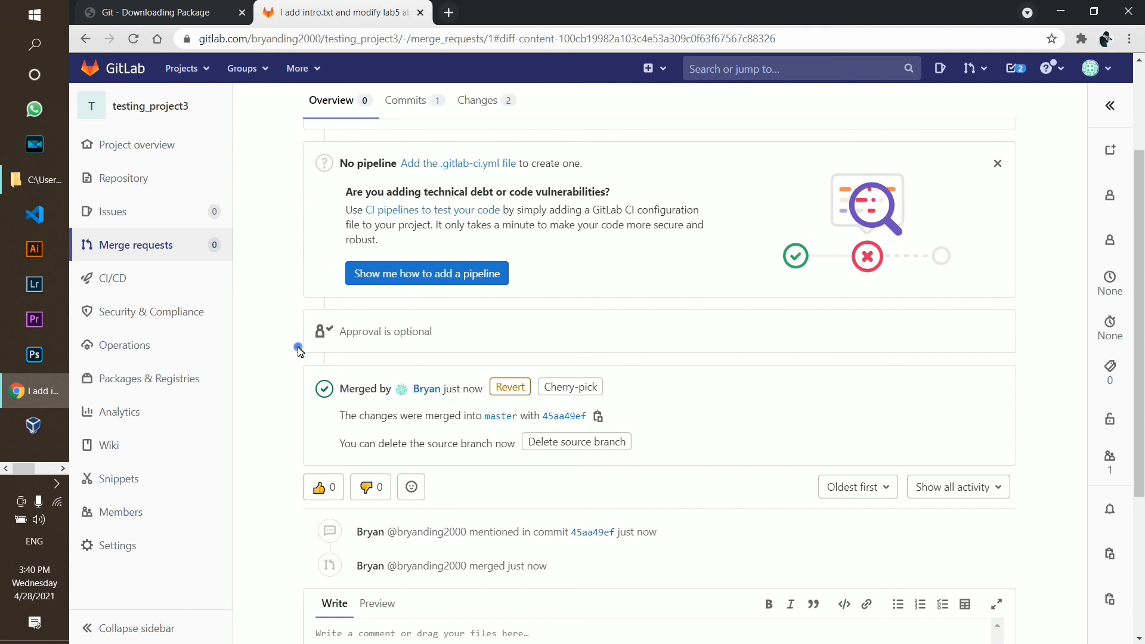
# Read the merged introduction.txt from the testing_project3 overview, then go back to the file list
pyautogui.click(177, 111)
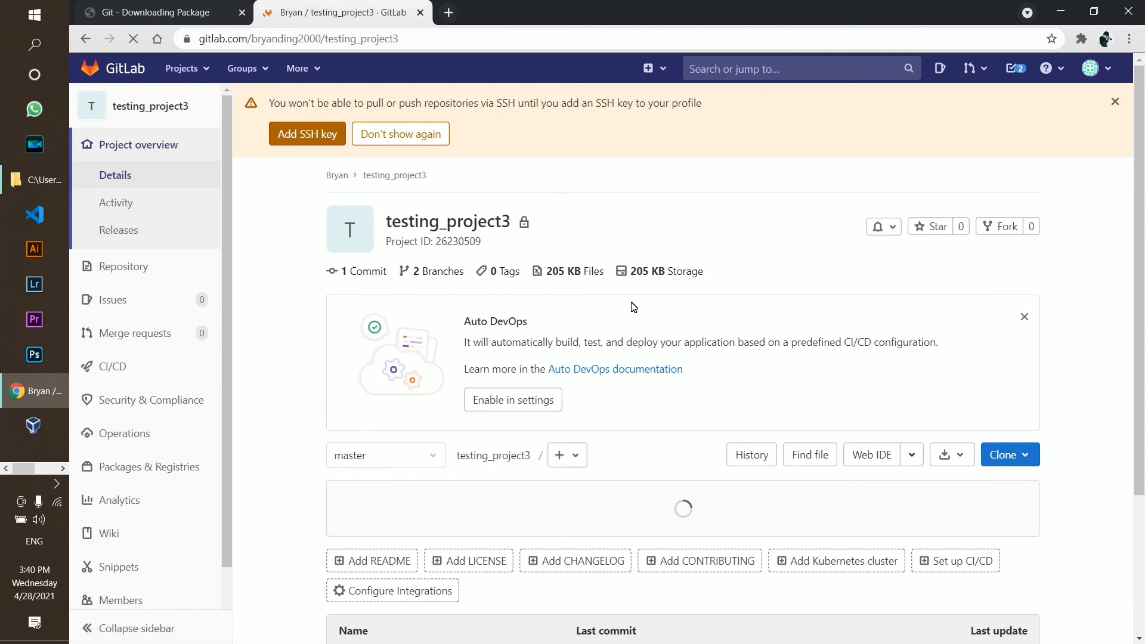
pyautogui.scroll(-2, 643, 297)
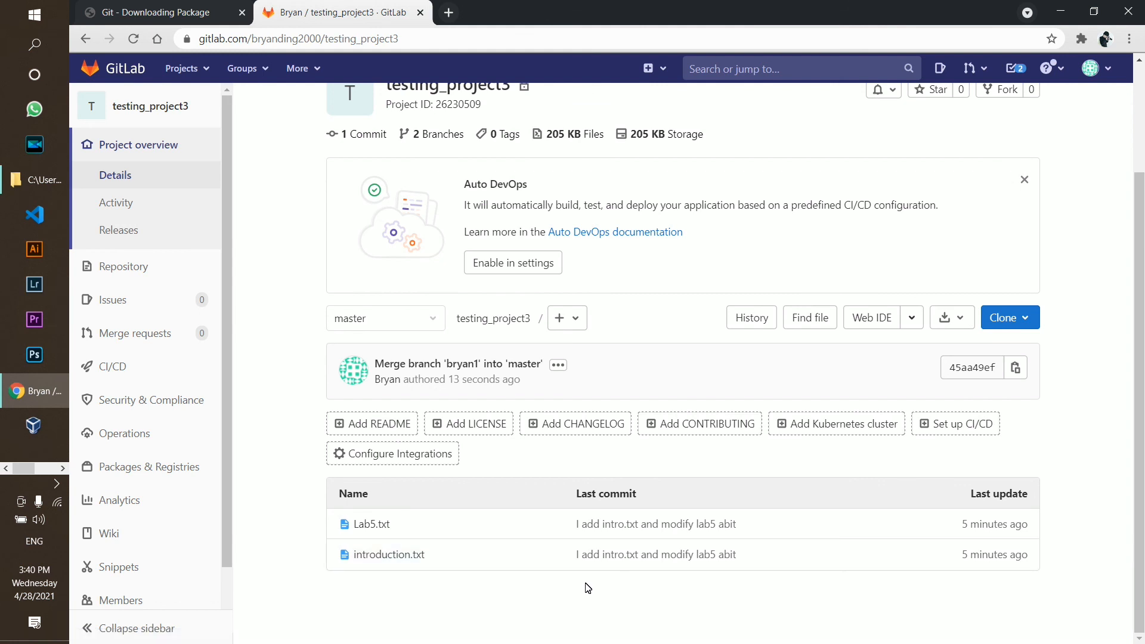
pyautogui.click(358, 554)
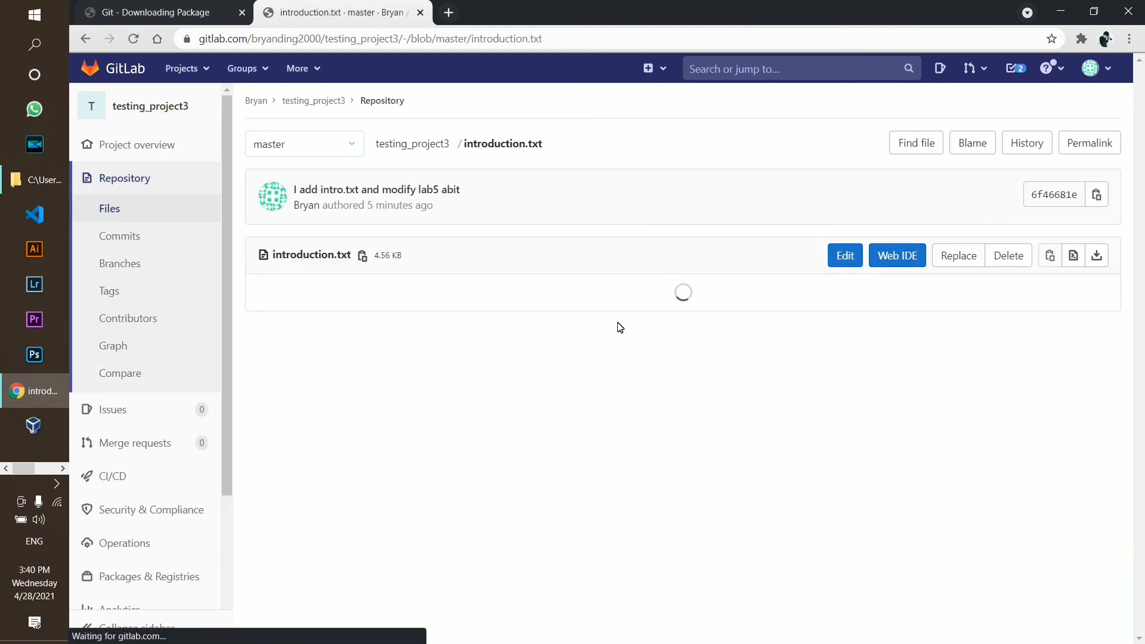
pyautogui.scroll(-12, 409, 248)
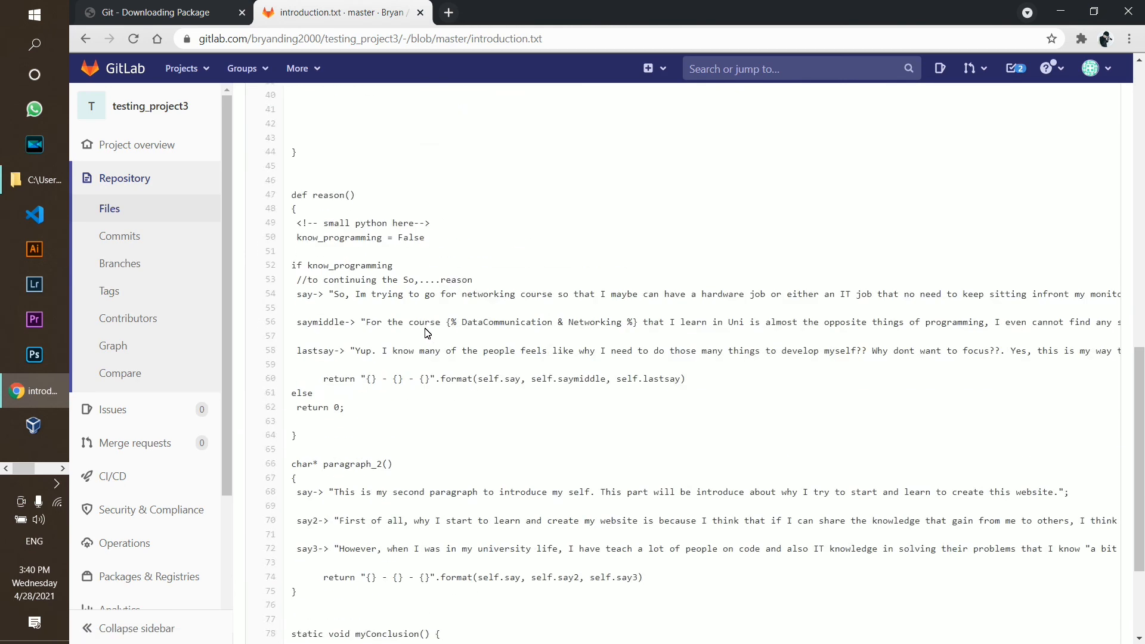
pyautogui.scroll(15, 428, 333)
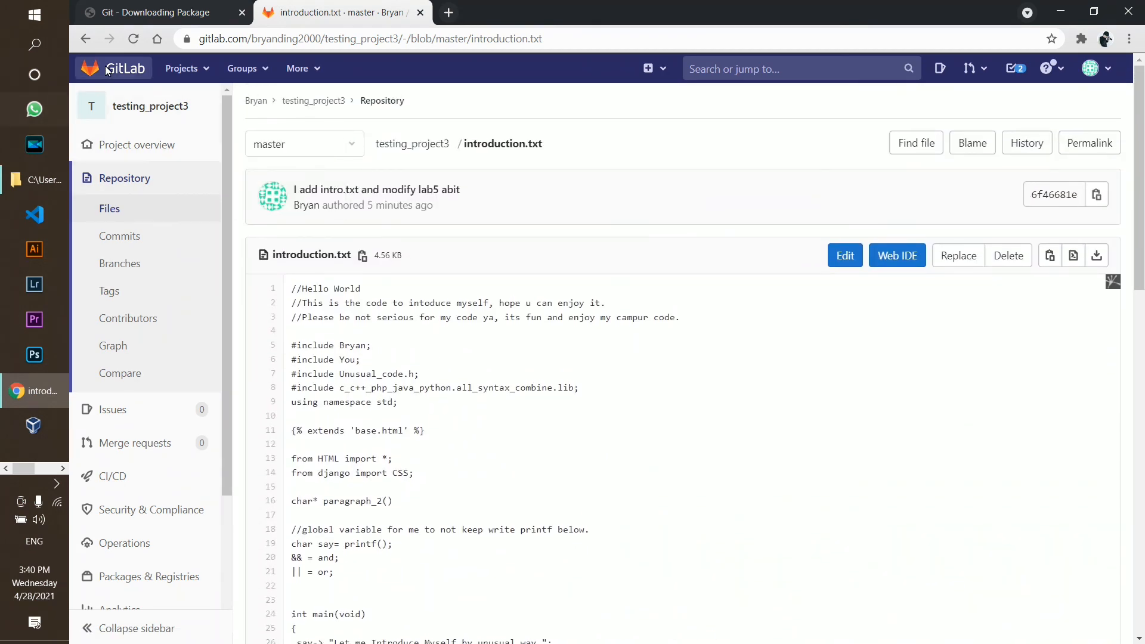
pyautogui.click(87, 39)
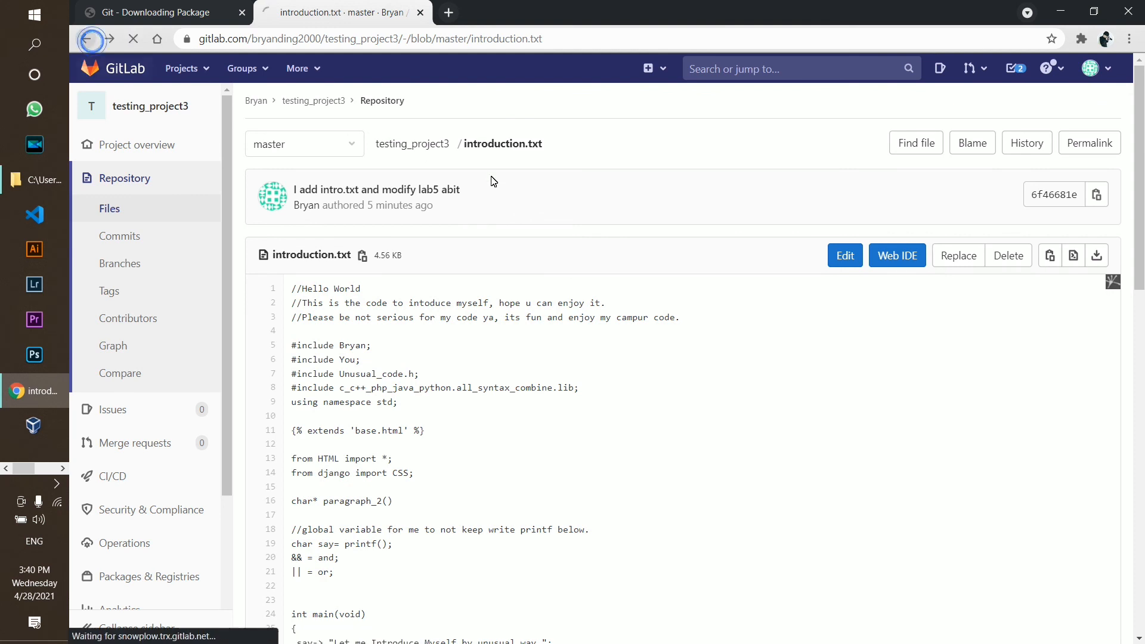
pyautogui.scroll(-3, 563, 363)
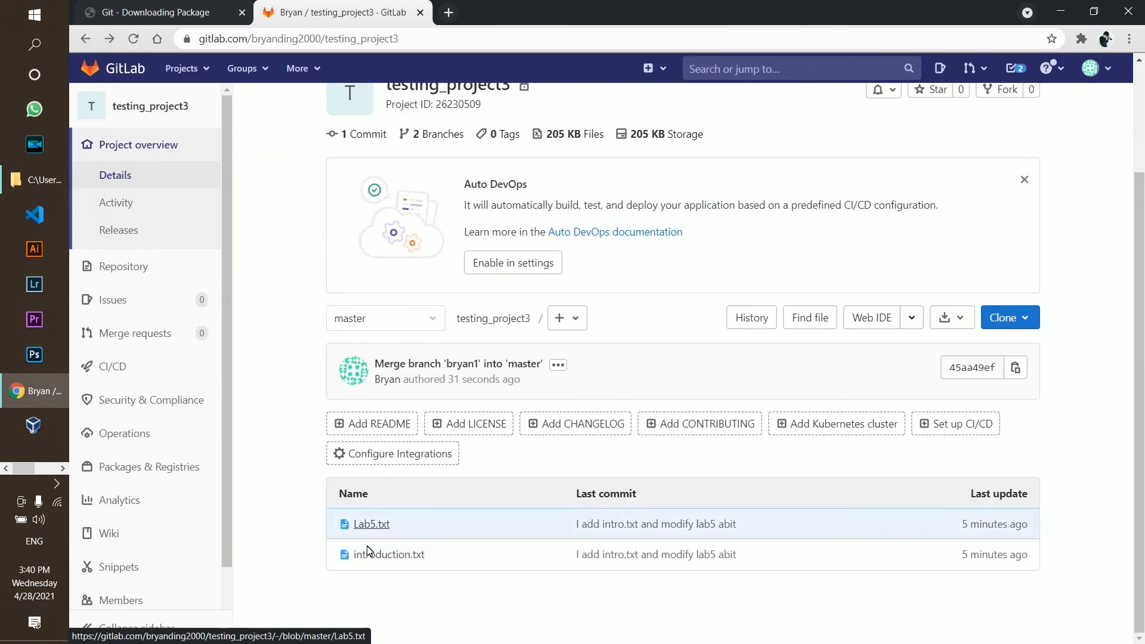
pyautogui.moveTo(186, 317)
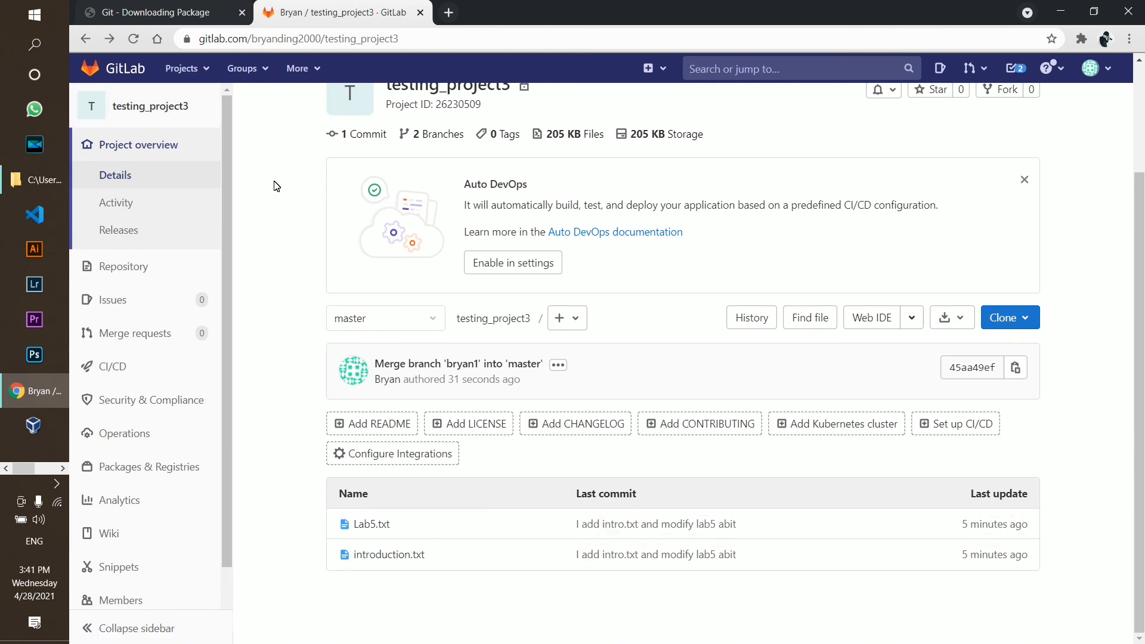
pyautogui.scroll(-1, 152, 358)
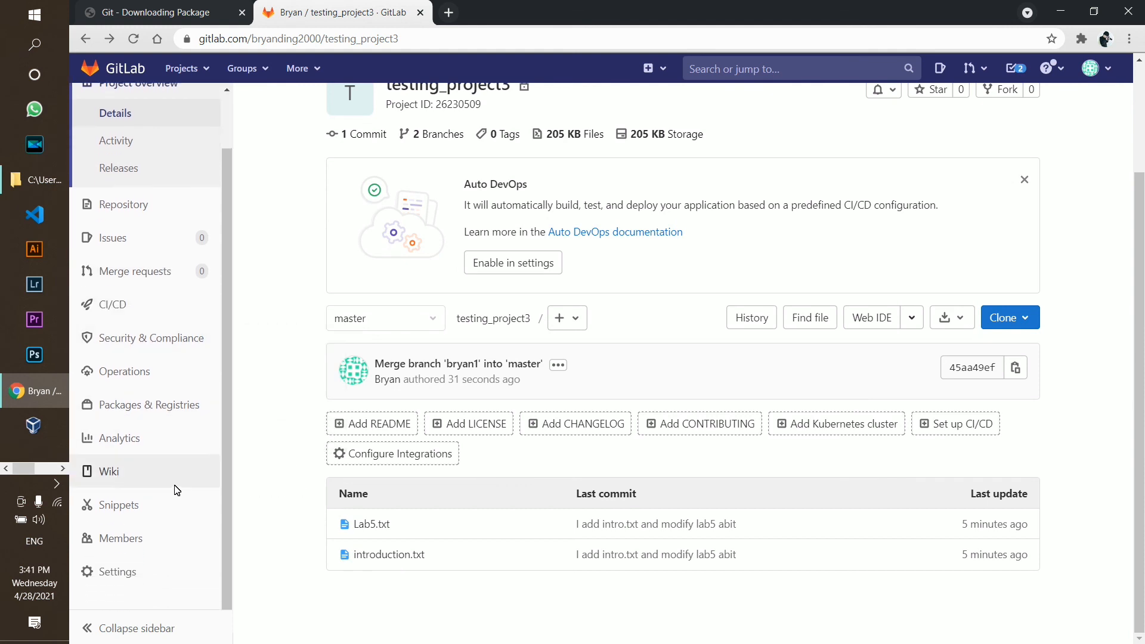
# Open the testing_project3 members page
pyautogui.click(147, 543)
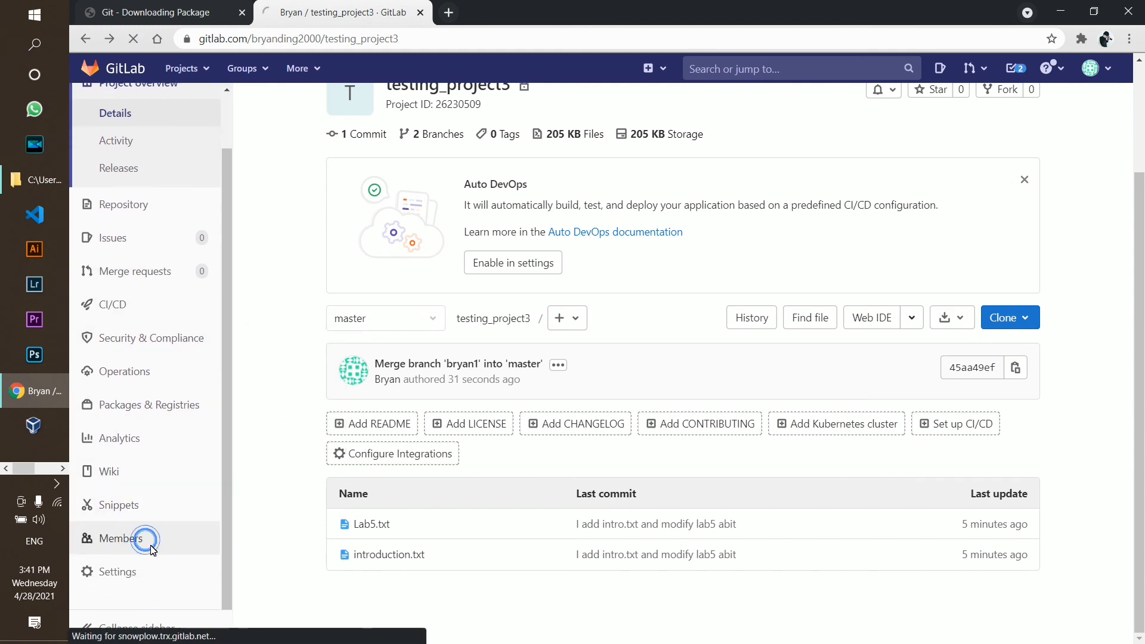
pyautogui.scroll(-2, 441, 361)
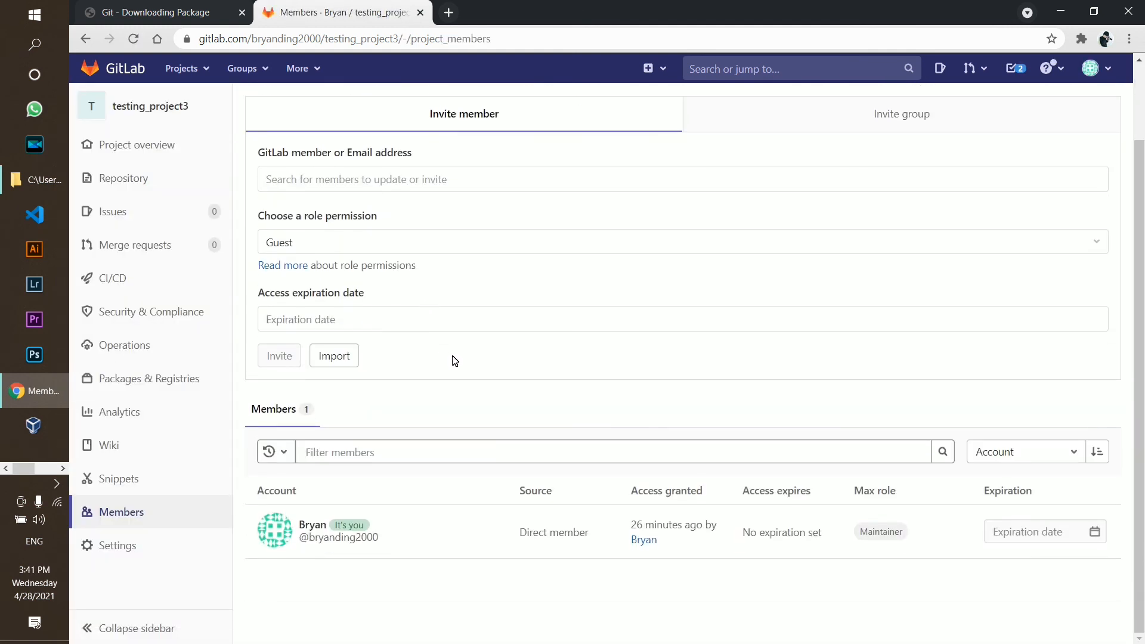
pyautogui.scroll(2, 367, 362)
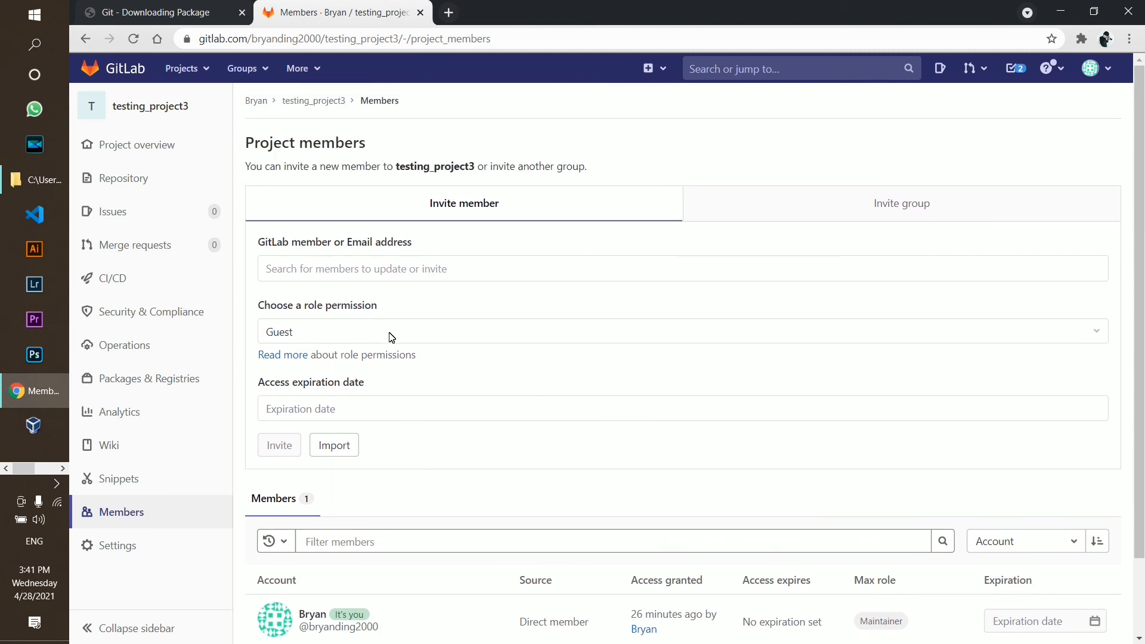
pyautogui.scroll(-2, 567, 402)
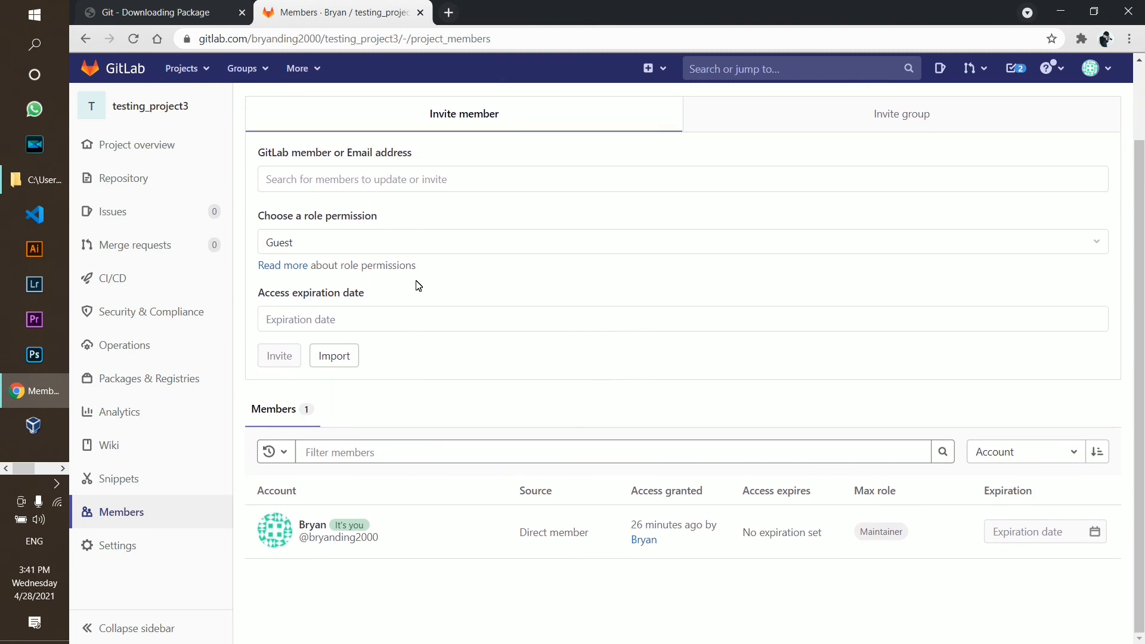
pyautogui.scroll(2, 419, 286)
# Choose a user to invite and assign them the Developer role
pyautogui.click(312, 255)
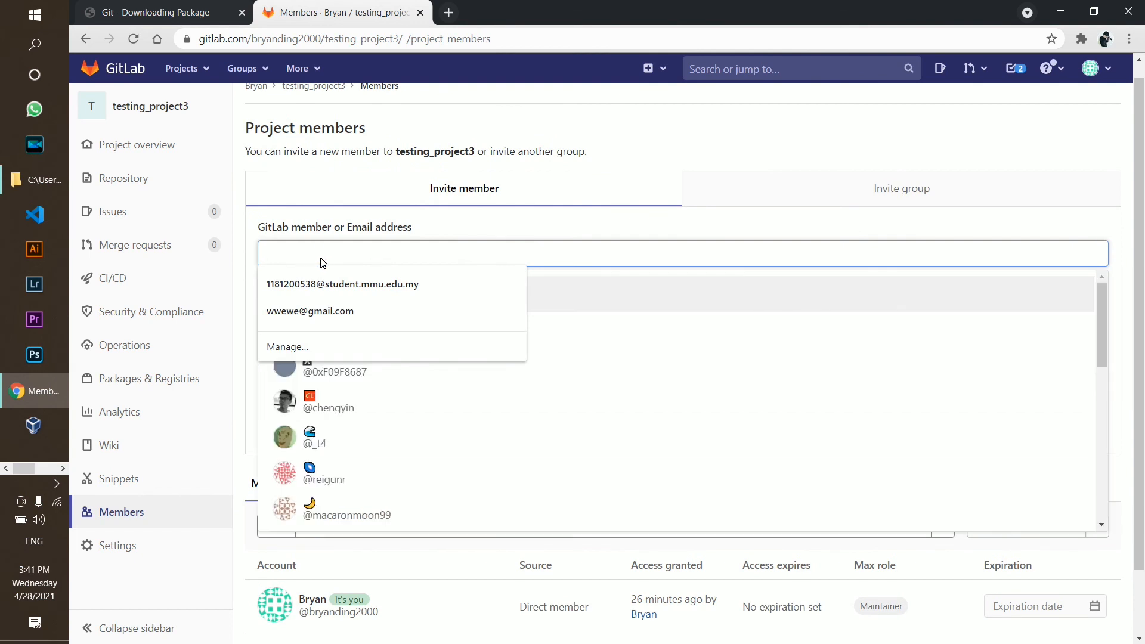
pyautogui.click(638, 257)
pyautogui.click(595, 257)
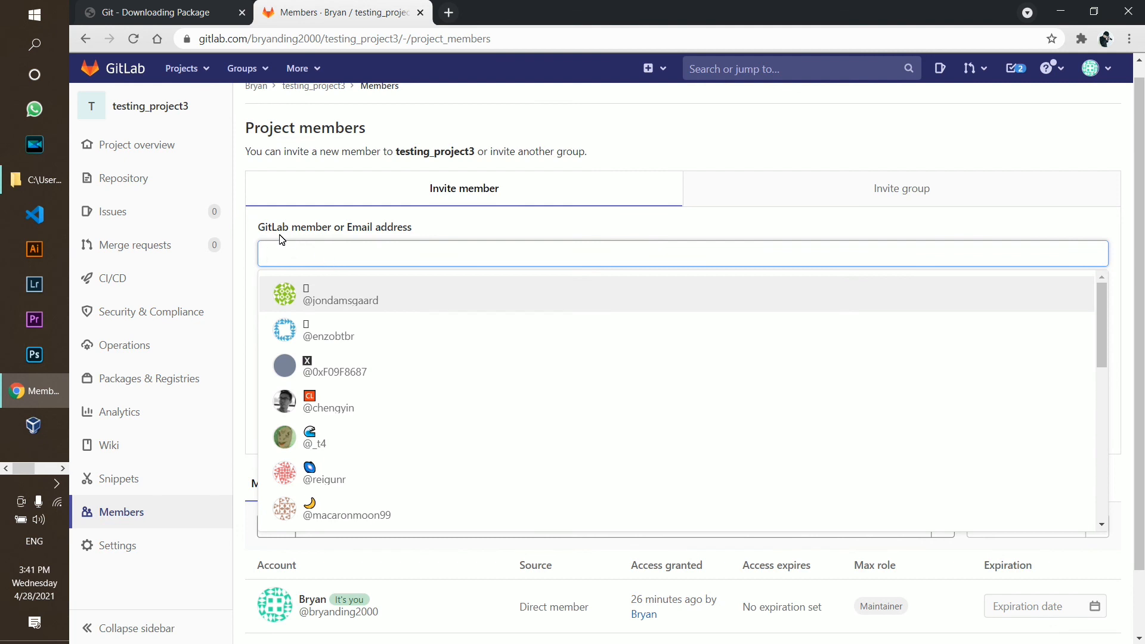
pyautogui.click(345, 408)
pyautogui.click(306, 318)
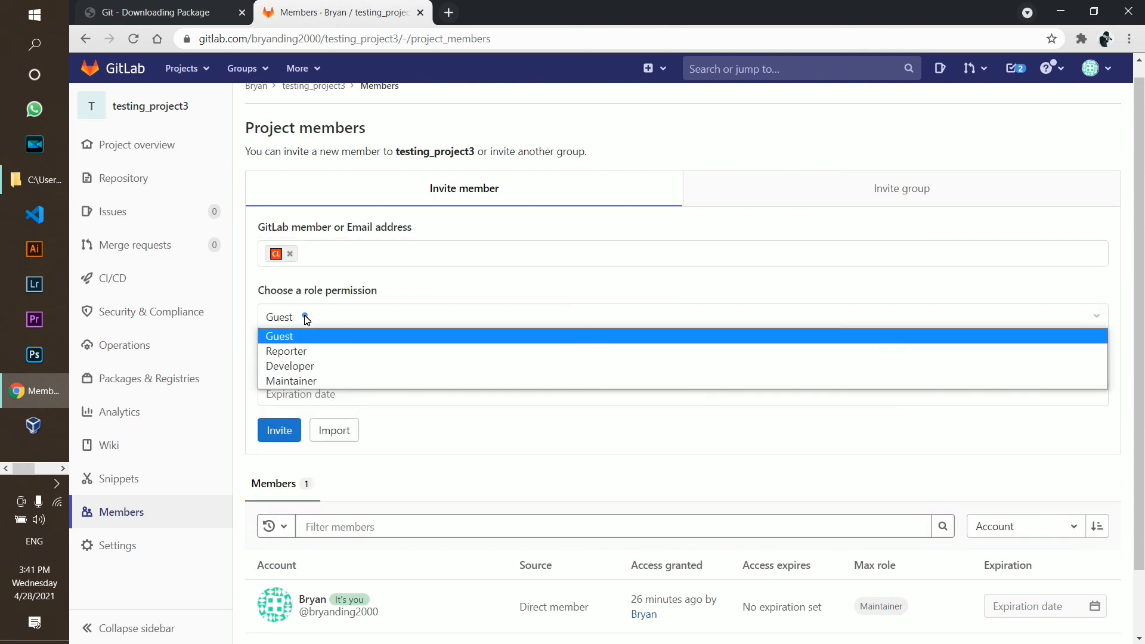
pyautogui.moveTo(296, 291); pyautogui.dragTo(374, 297)
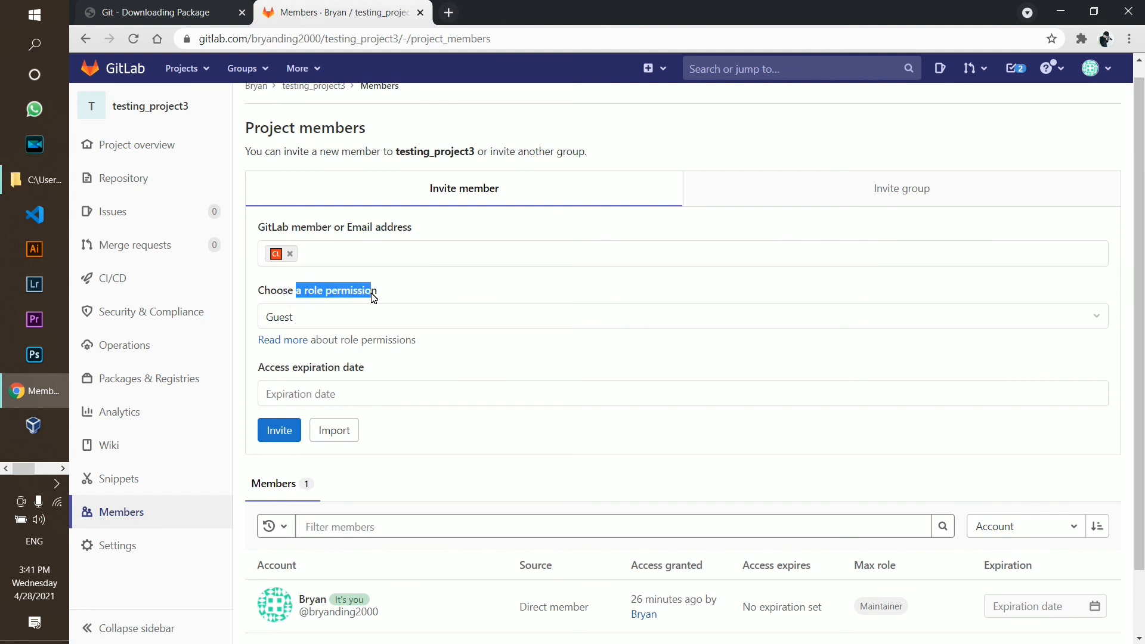
pyautogui.click(358, 320)
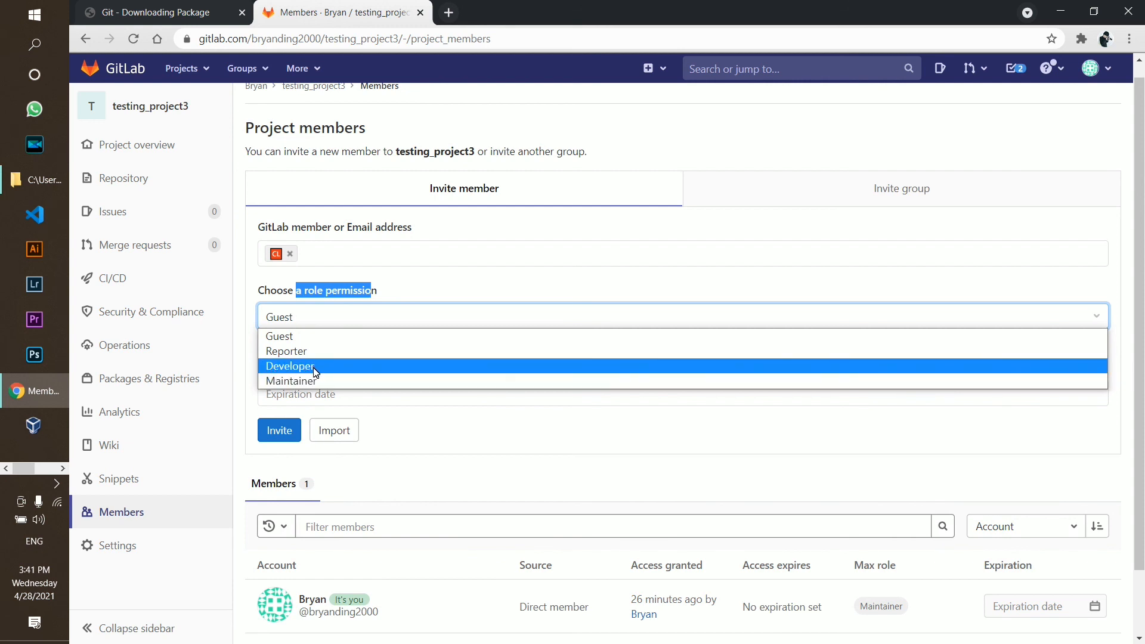
pyautogui.click(314, 370)
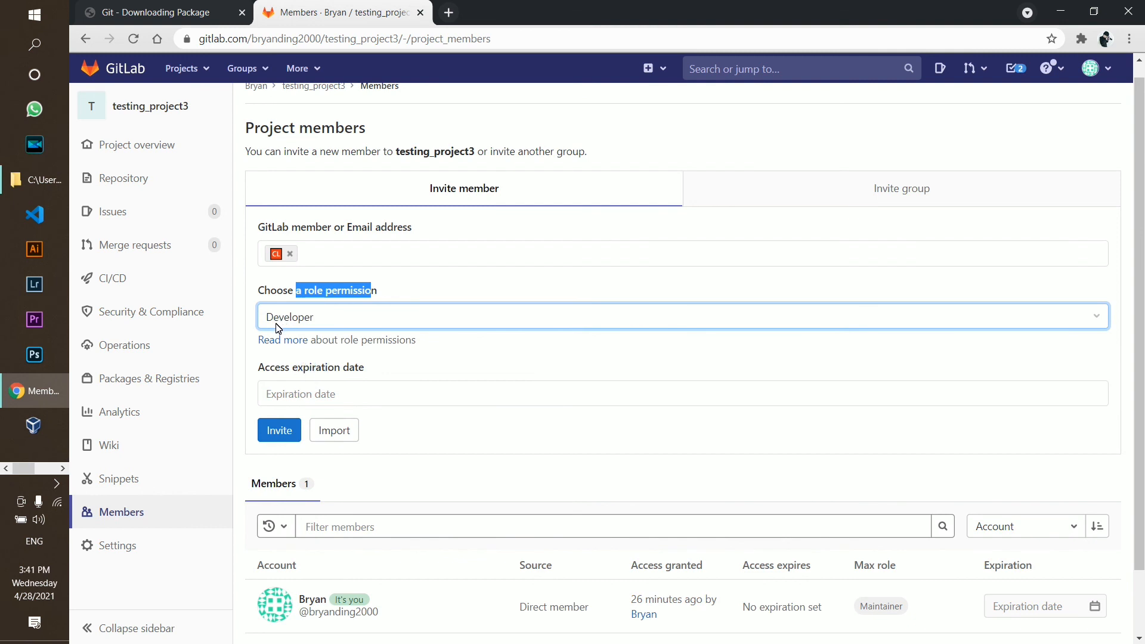
# Remove the chosen user from the invitation and return to the testing_project3 overview
pyautogui.scroll(-1, 397, 317)
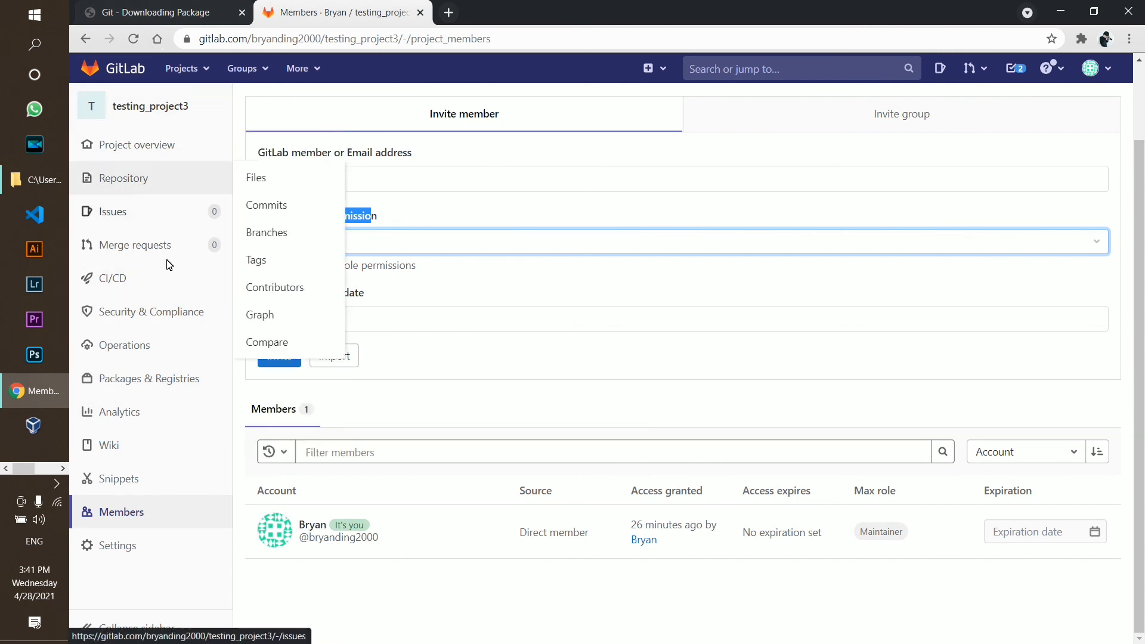
pyautogui.click(428, 283)
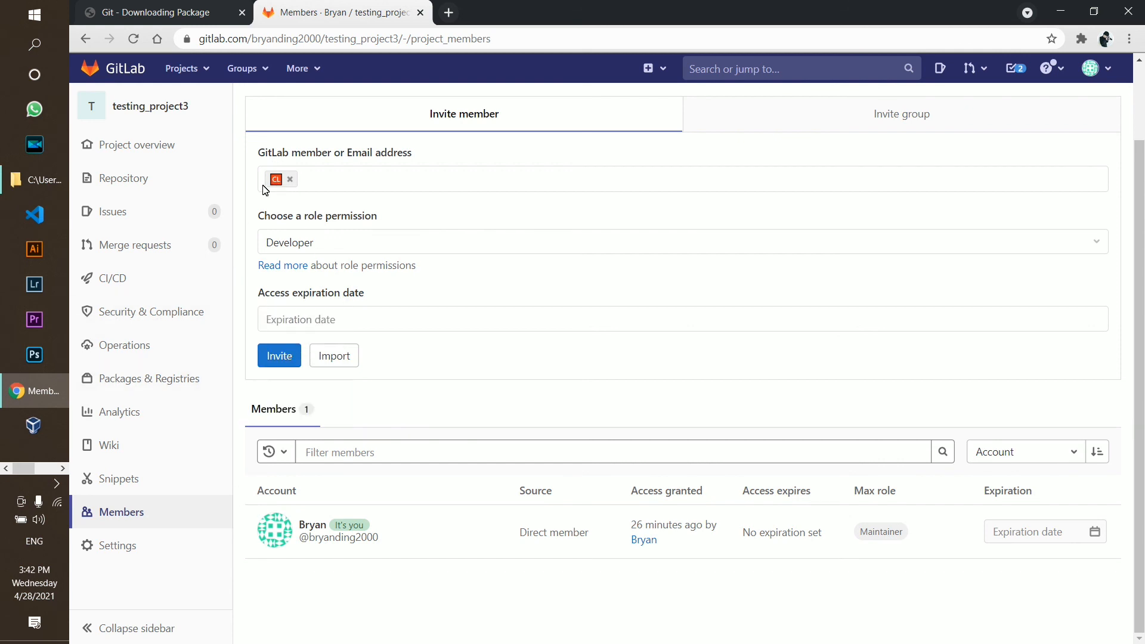
pyautogui.moveTo(283, 570); pyautogui.dragTo(702, 591)
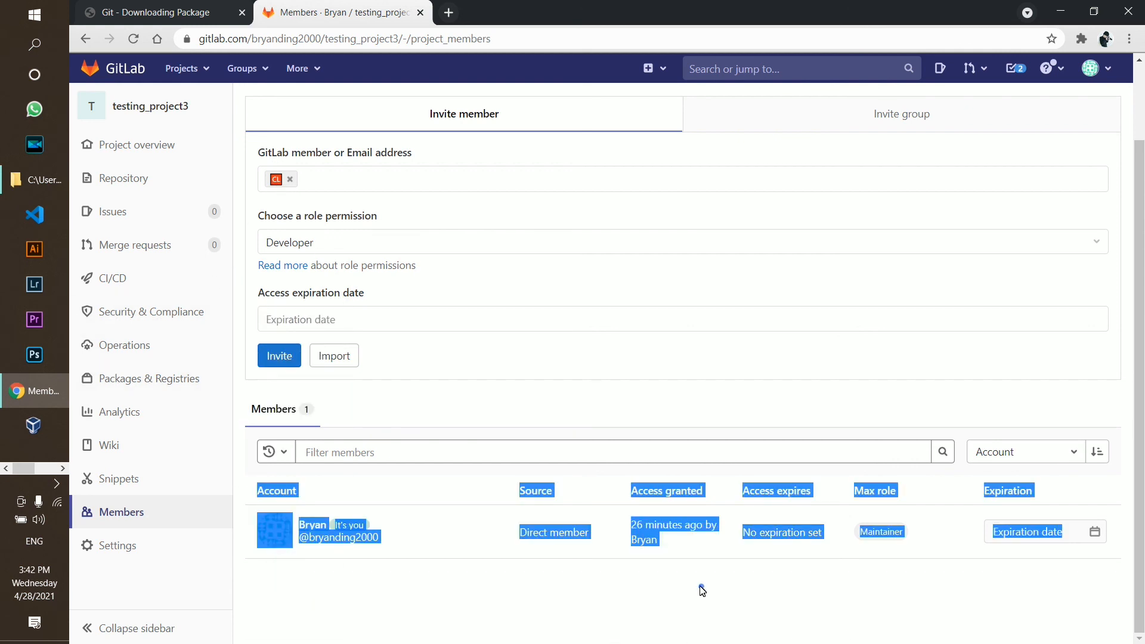
pyautogui.click(437, 572)
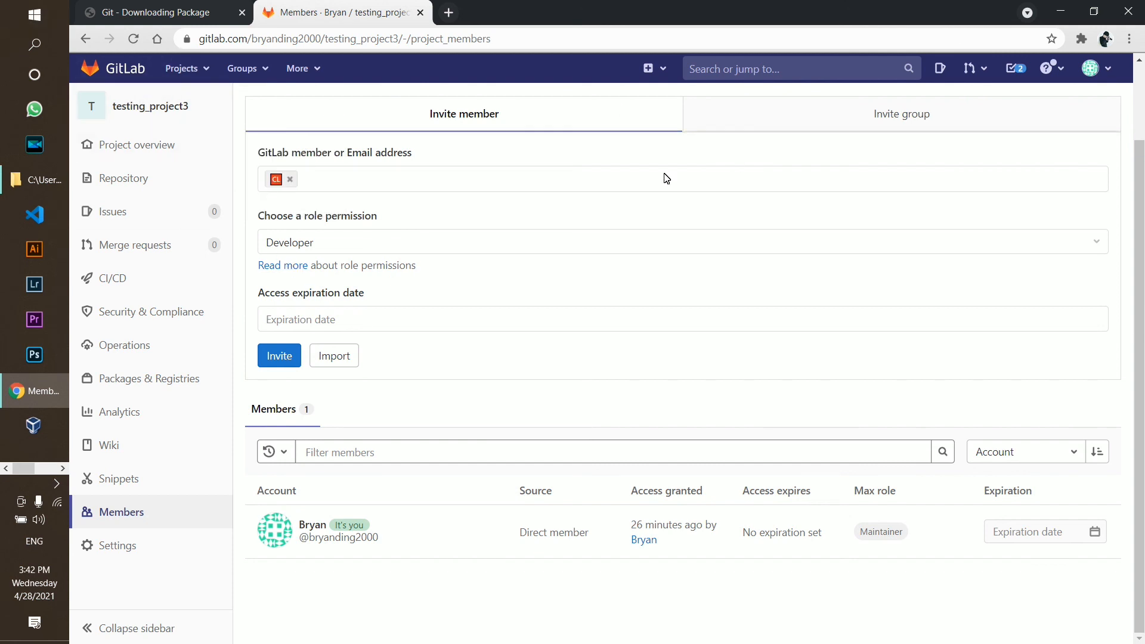
pyautogui.click(291, 179)
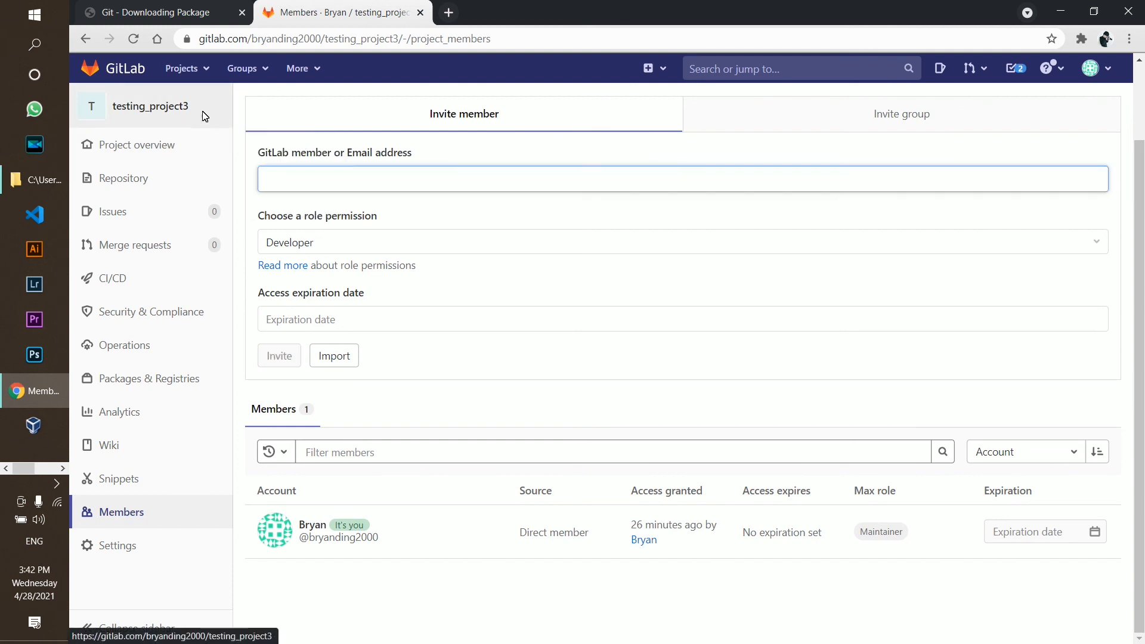
pyautogui.click(203, 112)
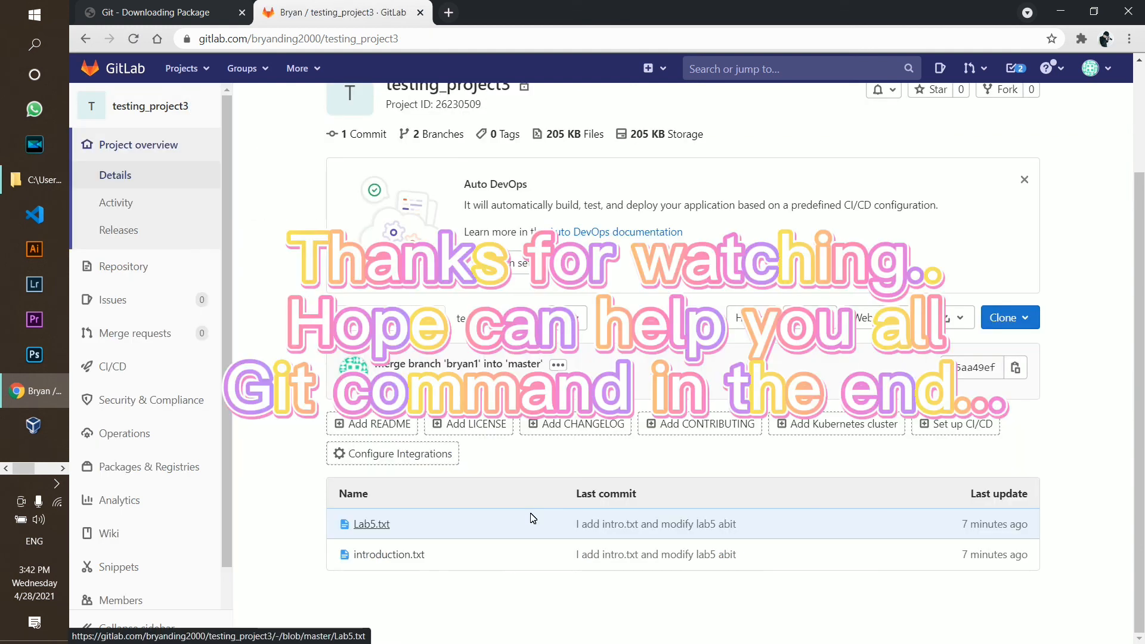